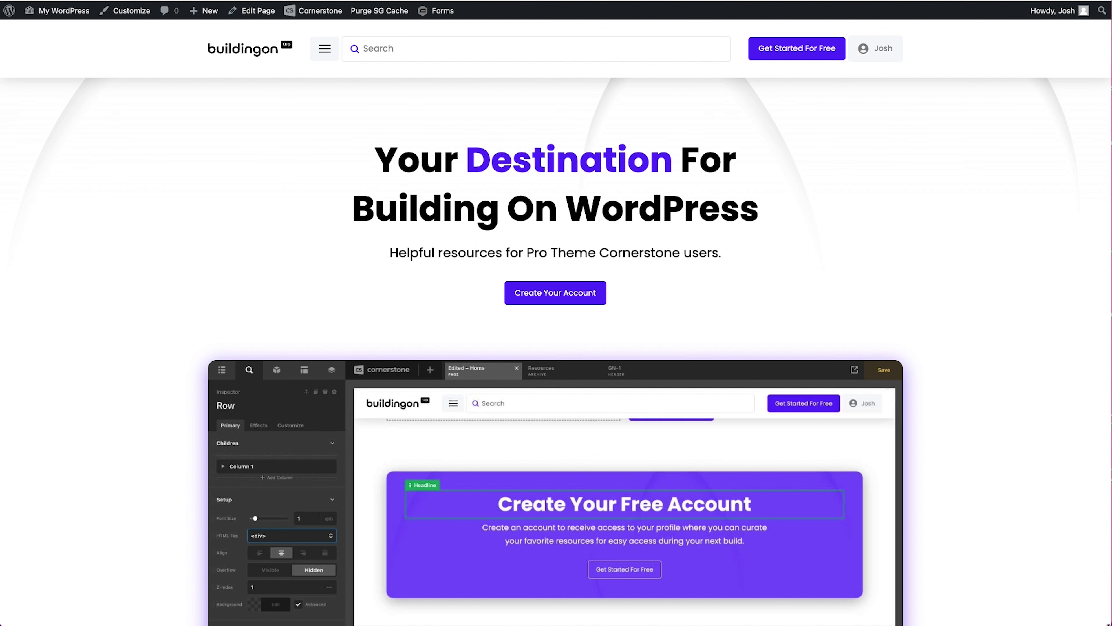
{"action": "left_click", "coordinate": [879, 150]}
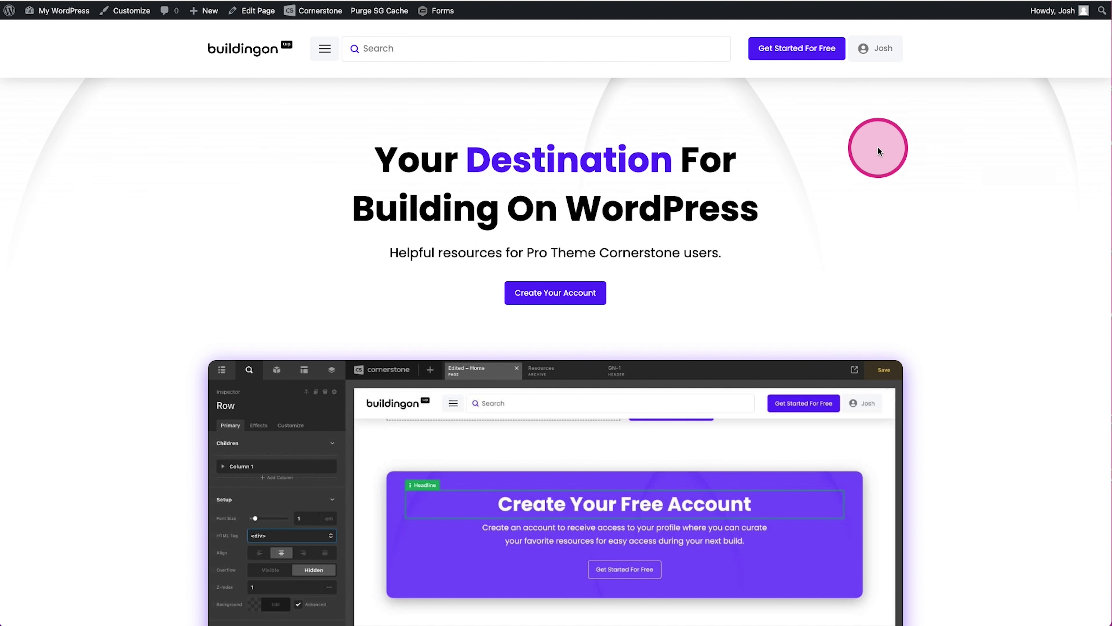
{"action": "left_click_drag", "start_coordinate": [303, 164], "coordinate": [784, 279]}
{"action": "left_click", "coordinate": [784, 279]}
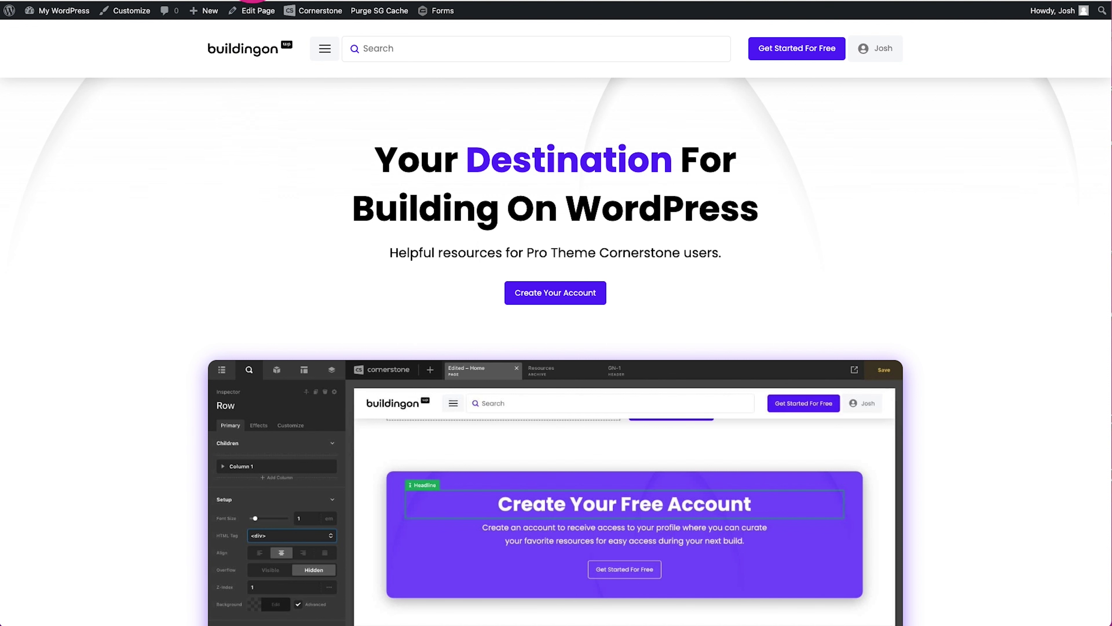
Step: Go to the dashboard's page list and view the My account page on the site
{"action": "mouse_move", "coordinate": [40, 13]}
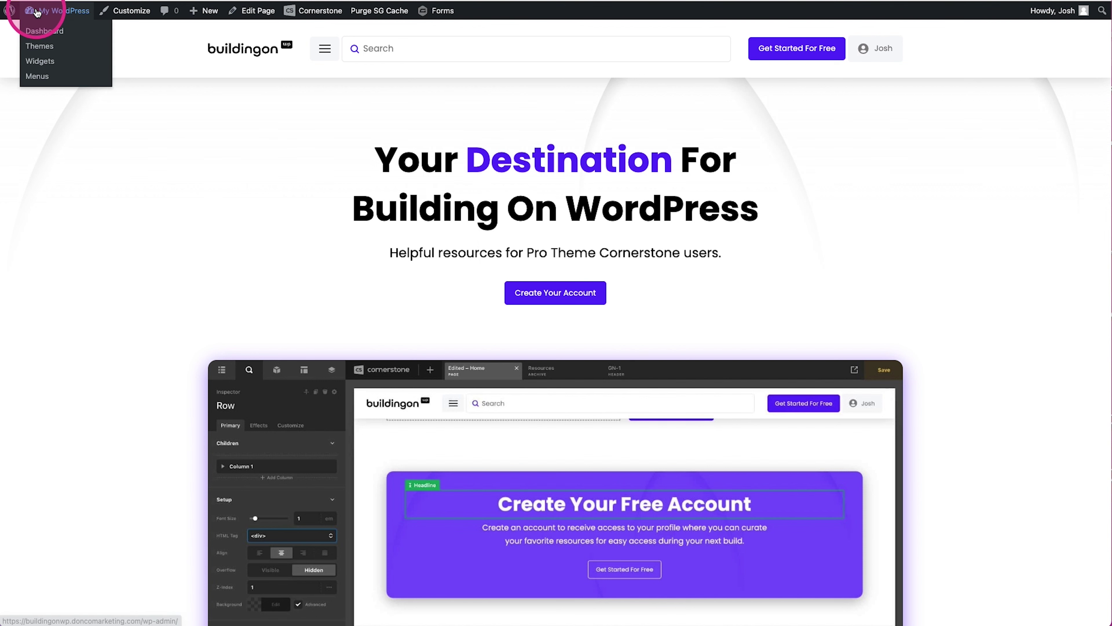
{"action": "left_click", "coordinate": [40, 32]}
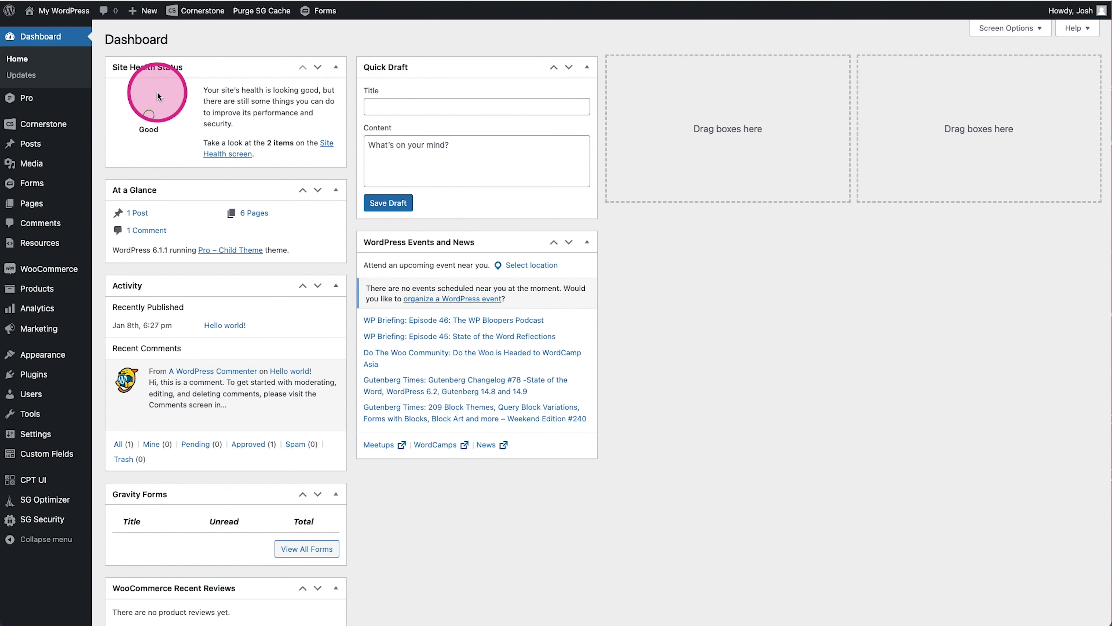
{"action": "left_click", "coordinate": [31, 204]}
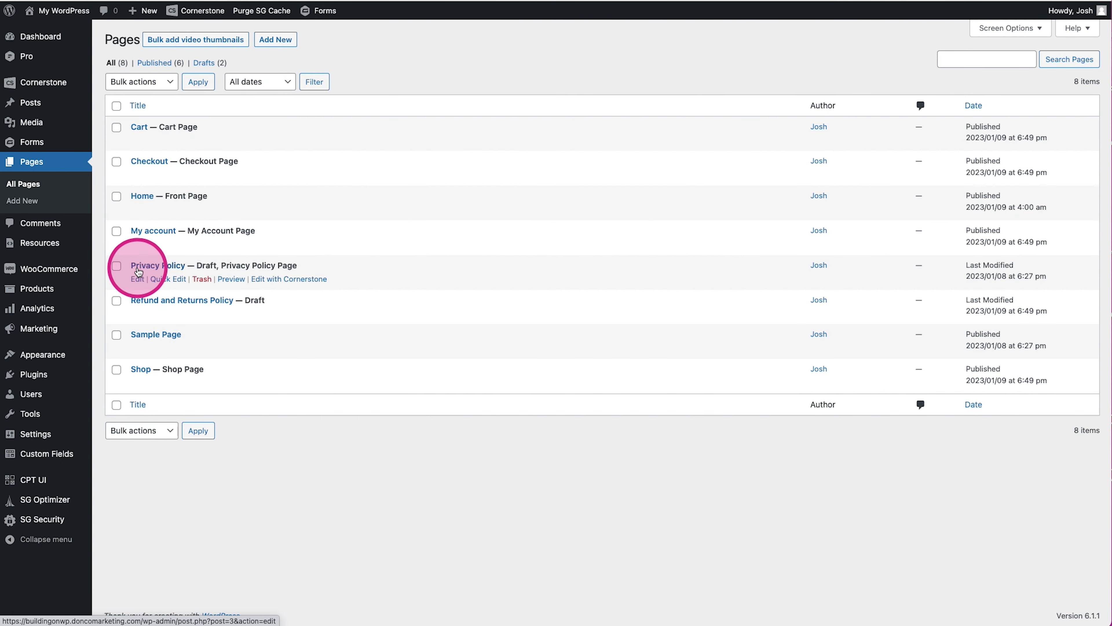
{"action": "left_click", "coordinate": [226, 244]}
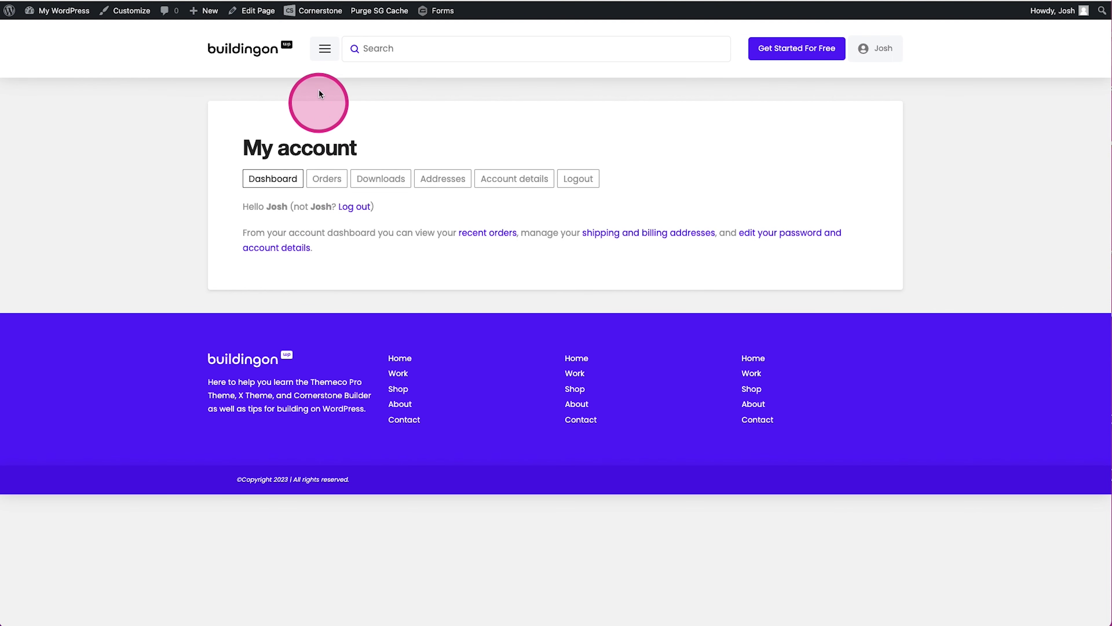
Step: Edit the My account page and launch the Cornerstone builder for it
{"action": "mouse_move", "coordinate": [318, 12]}
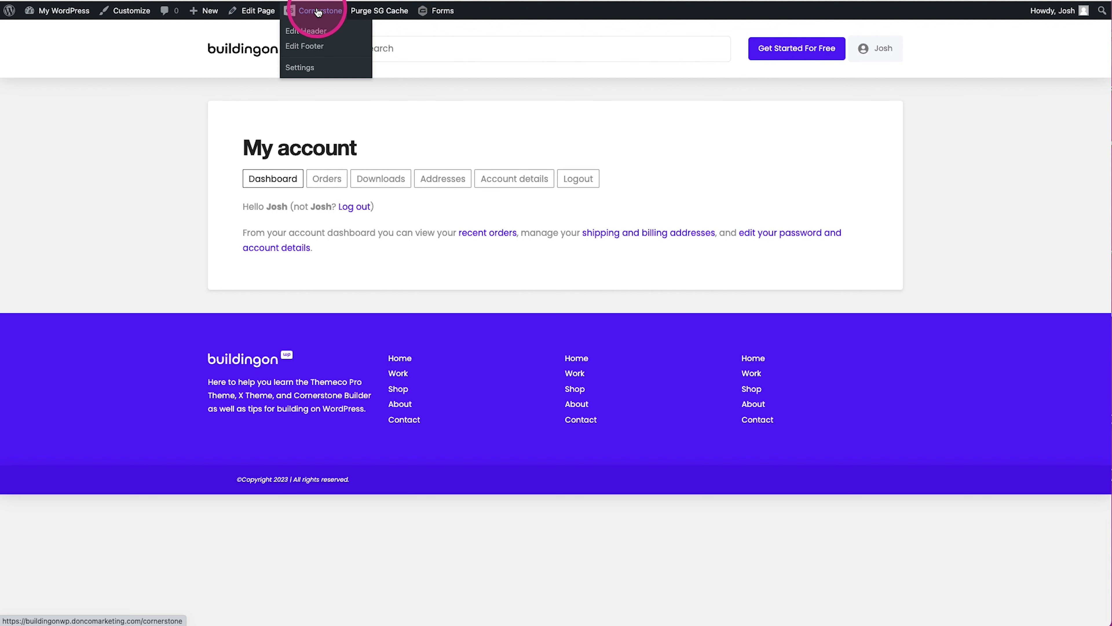
{"action": "left_click", "coordinate": [269, 14]}
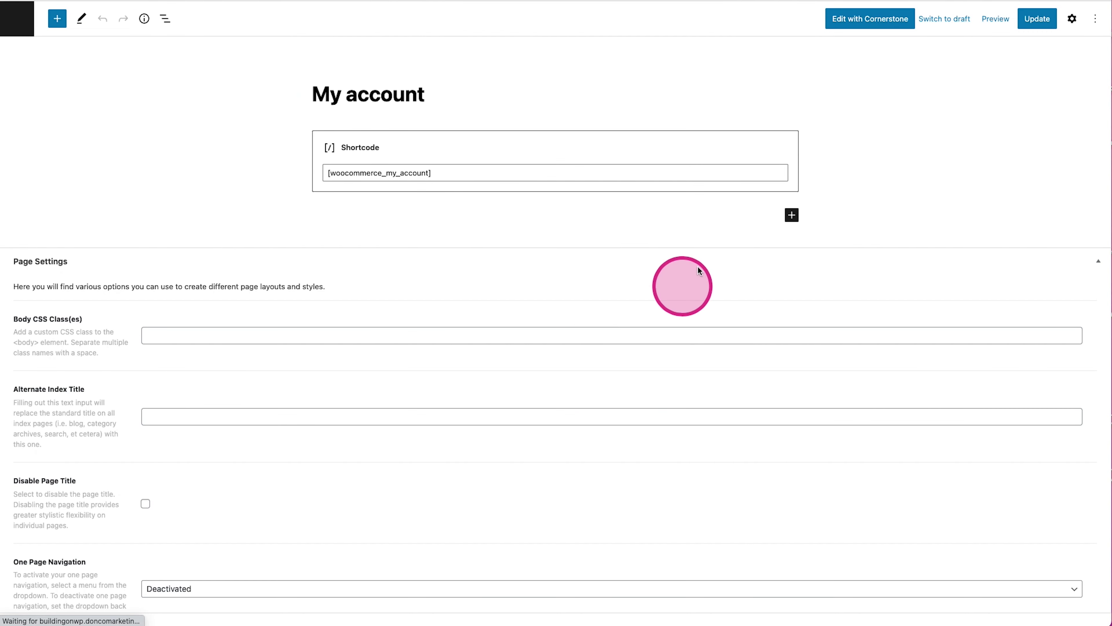
{"action": "left_click", "coordinate": [856, 24]}
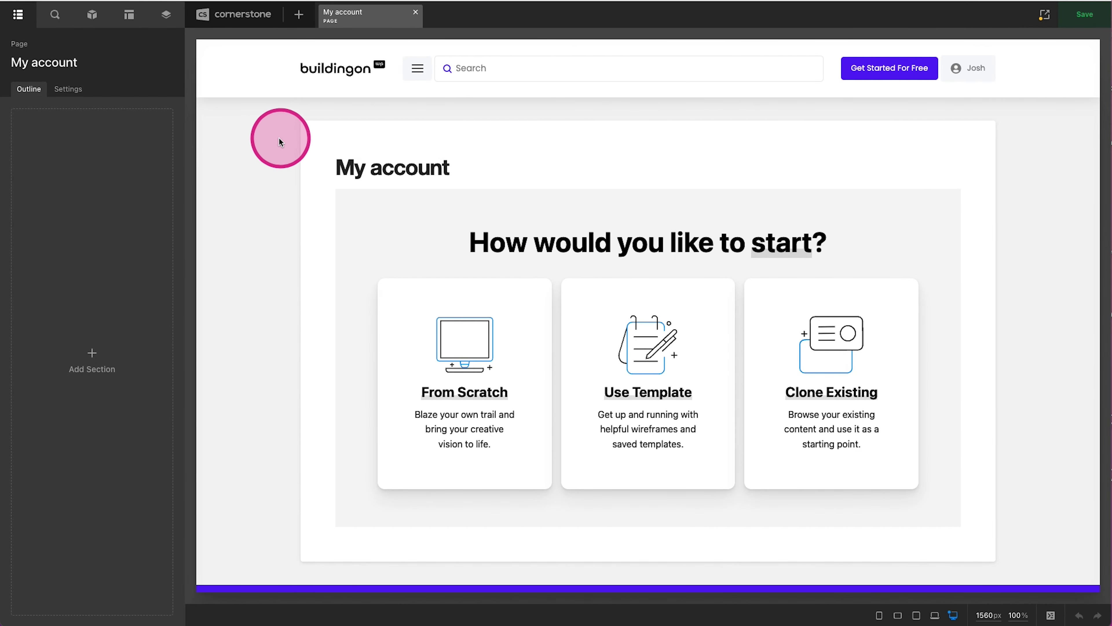
Step: Assign the first Blank - No Container page template that includes a header, and start the page content from scratch
{"action": "left_click", "coordinate": [67, 91]}
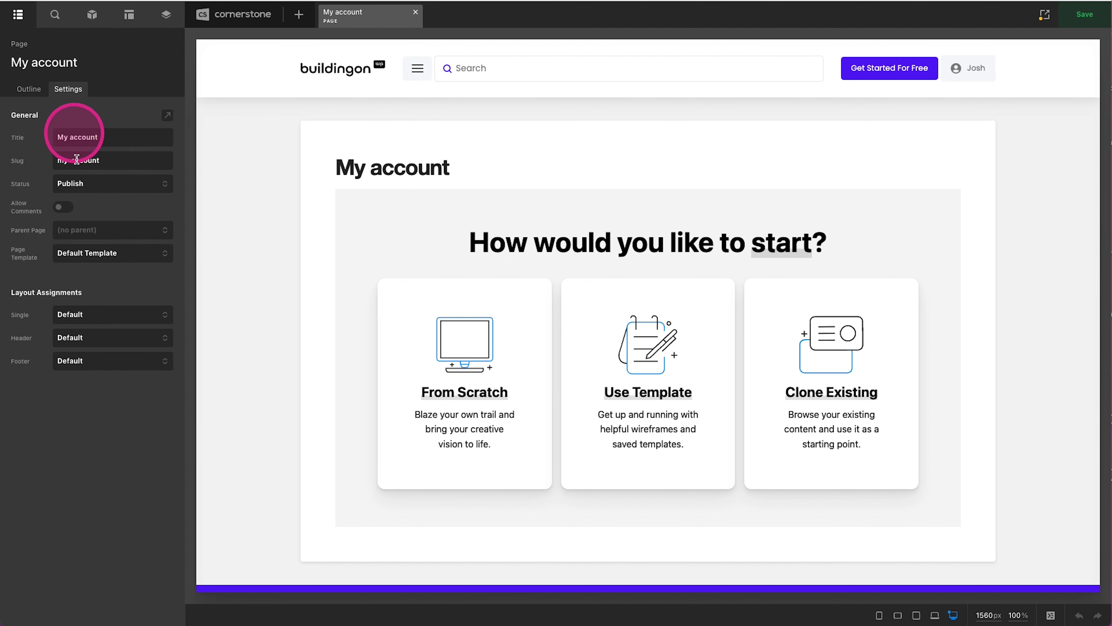
{"action": "left_click", "coordinate": [81, 254]}
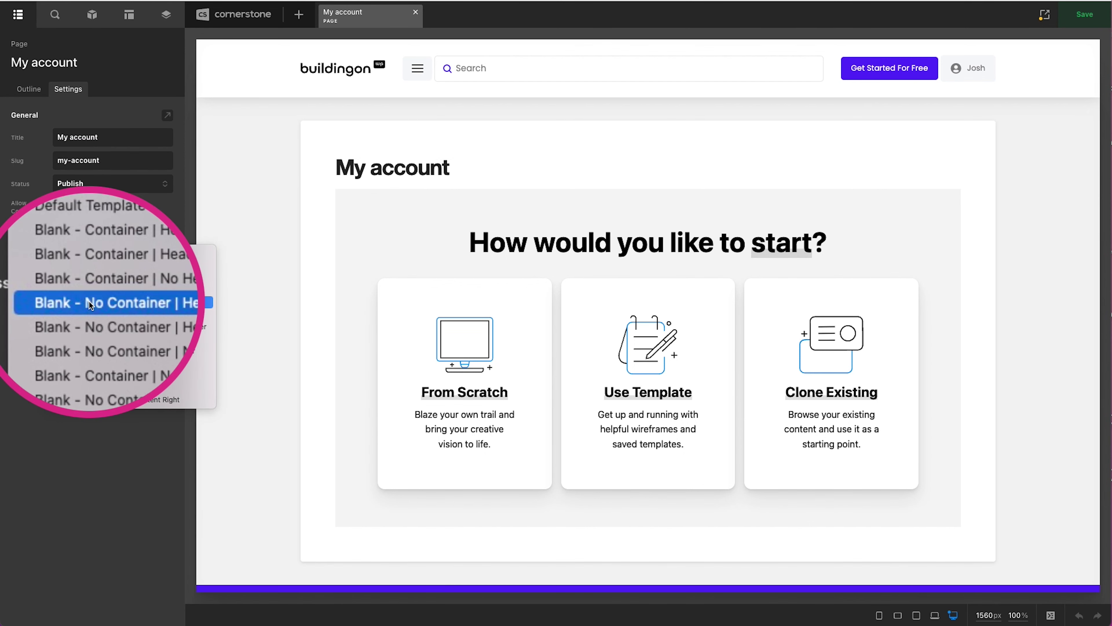
{"action": "left_click", "coordinate": [162, 303]}
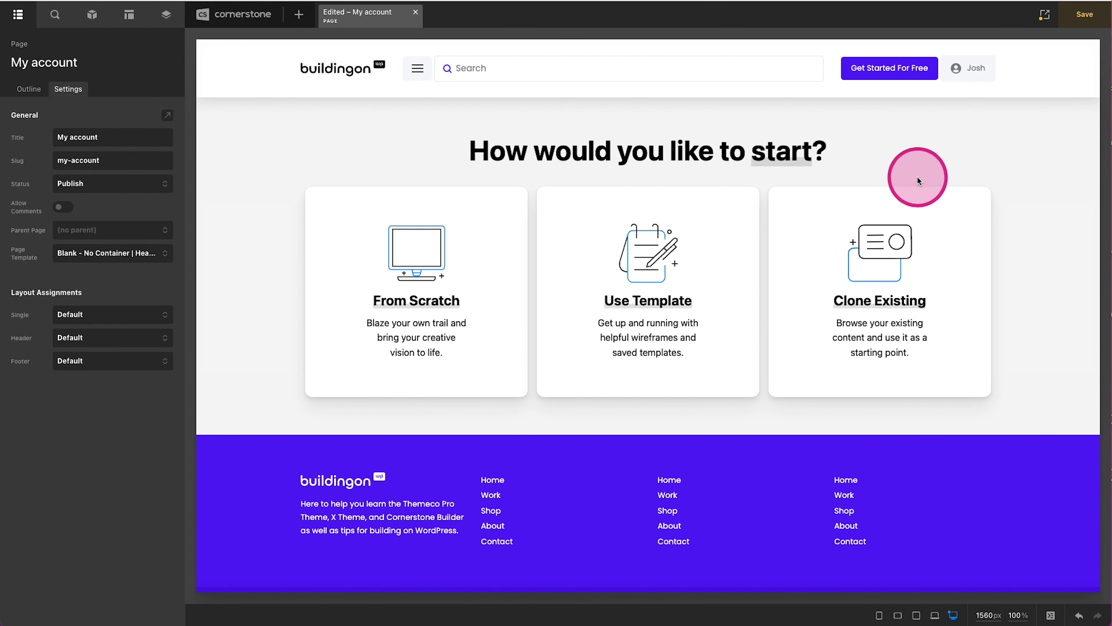
{"action": "left_click", "coordinate": [461, 253]}
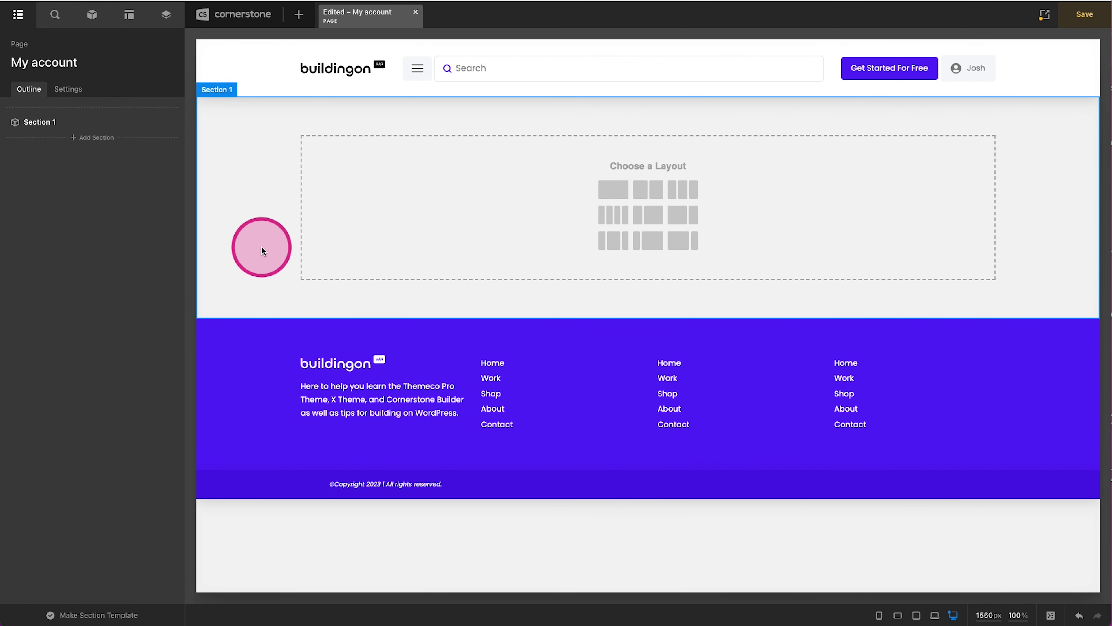
{"action": "left_click", "coordinate": [265, 249]}
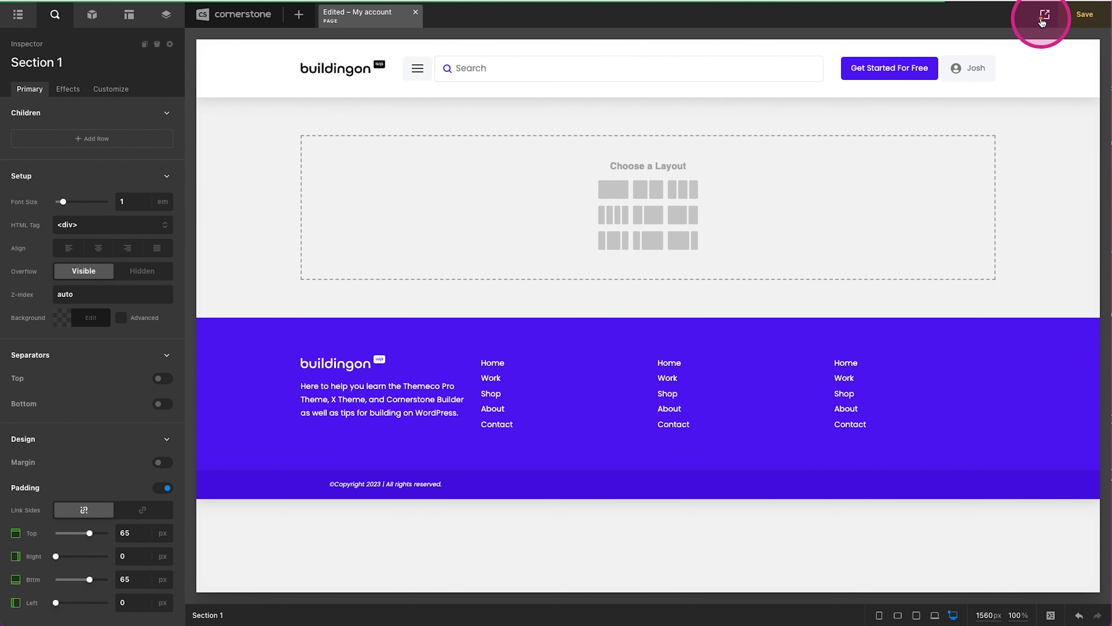
Step: Save the My account page and check it on the live site
{"action": "left_click", "coordinate": [1085, 14]}
{"action": "left_click", "coordinate": [1045, 14]}
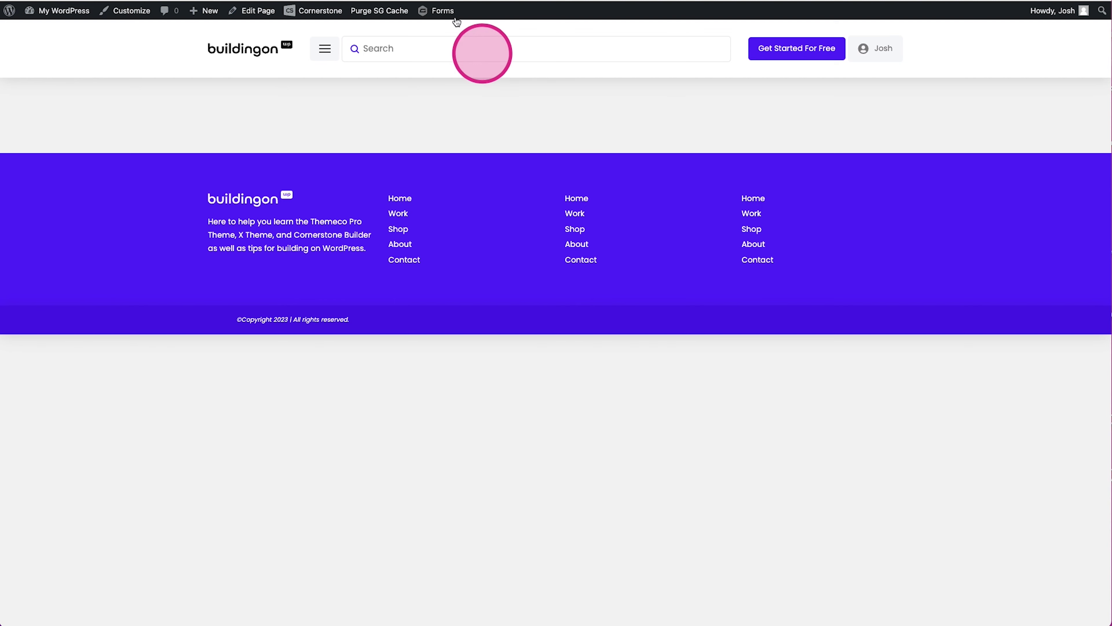
{"action": "key", "text": "super+w"}
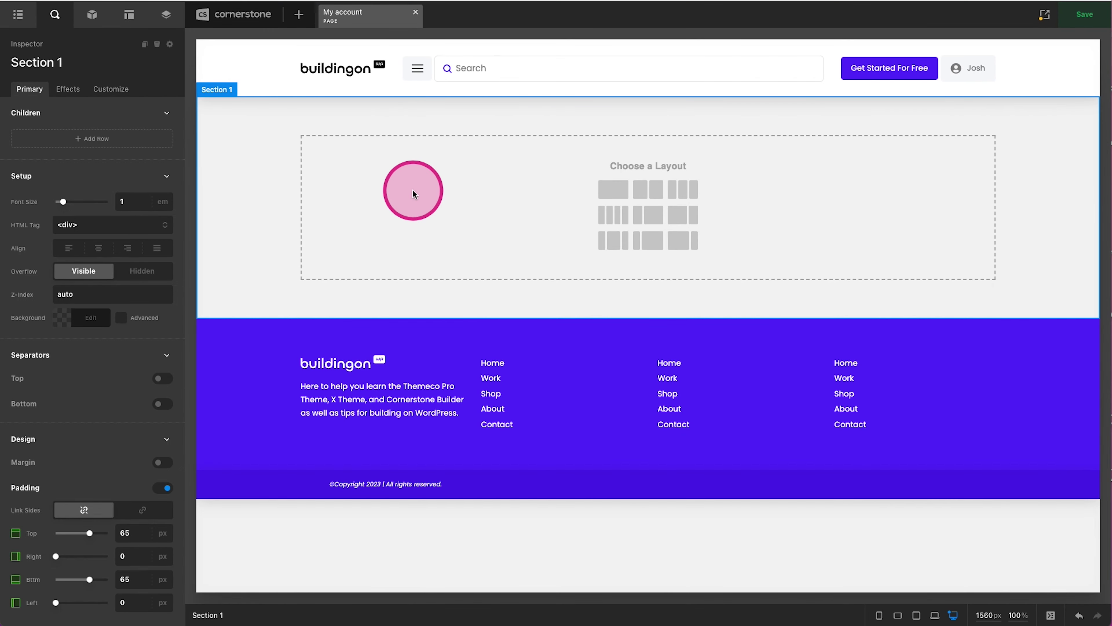
Step: Insert a one-column row in Section 1 and add a Raw Content element containing [woocommerce_my_account]
{"action": "left_click", "coordinate": [614, 197]}
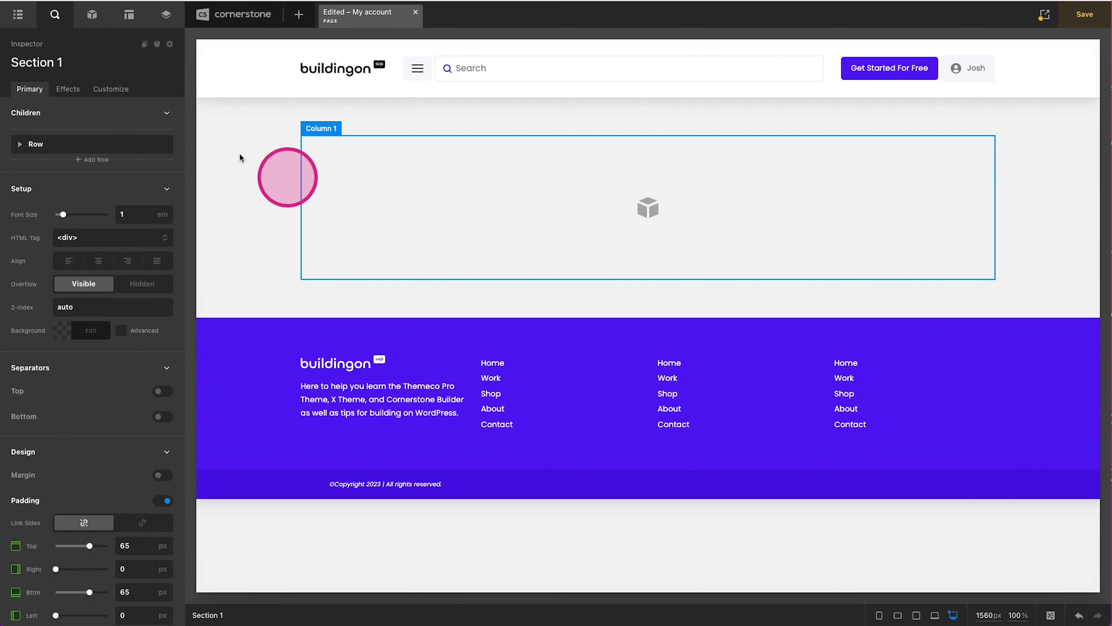
{"action": "left_click", "coordinate": [92, 14]}
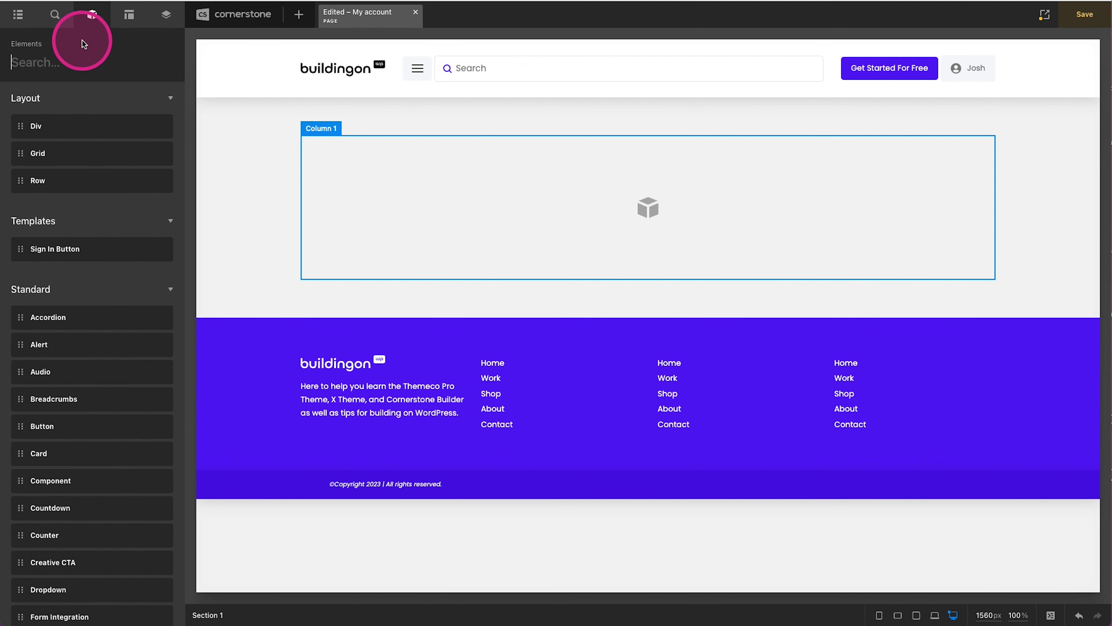
{"action": "type", "text": "raw"}
{"action": "left_click_drag", "start_coordinate": [65, 127], "coordinate": [242, 188]}
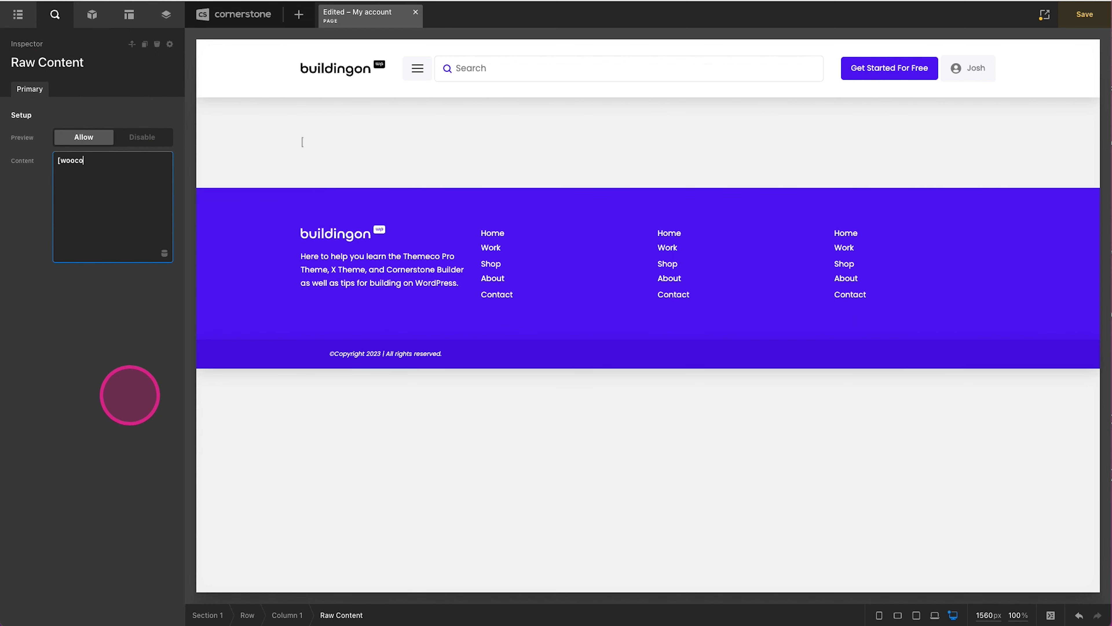
{"action": "type", "text": "erce_"}
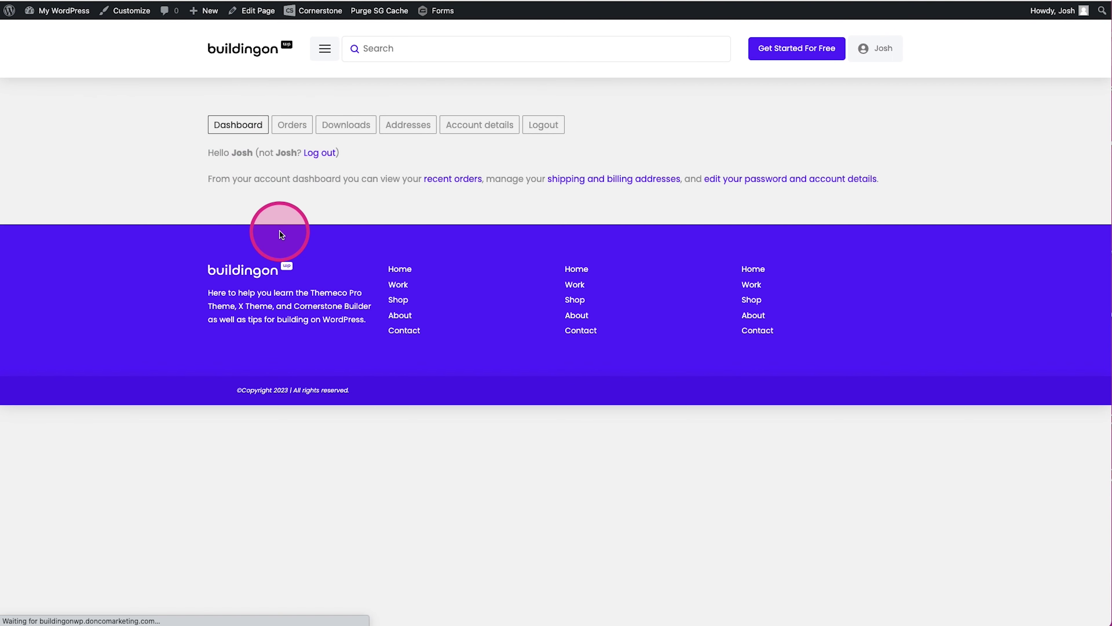
Step: Check the Orders and Dashboard views of the live account page, then return to the Cornerstone editor
{"action": "left_click", "coordinate": [346, 124]}
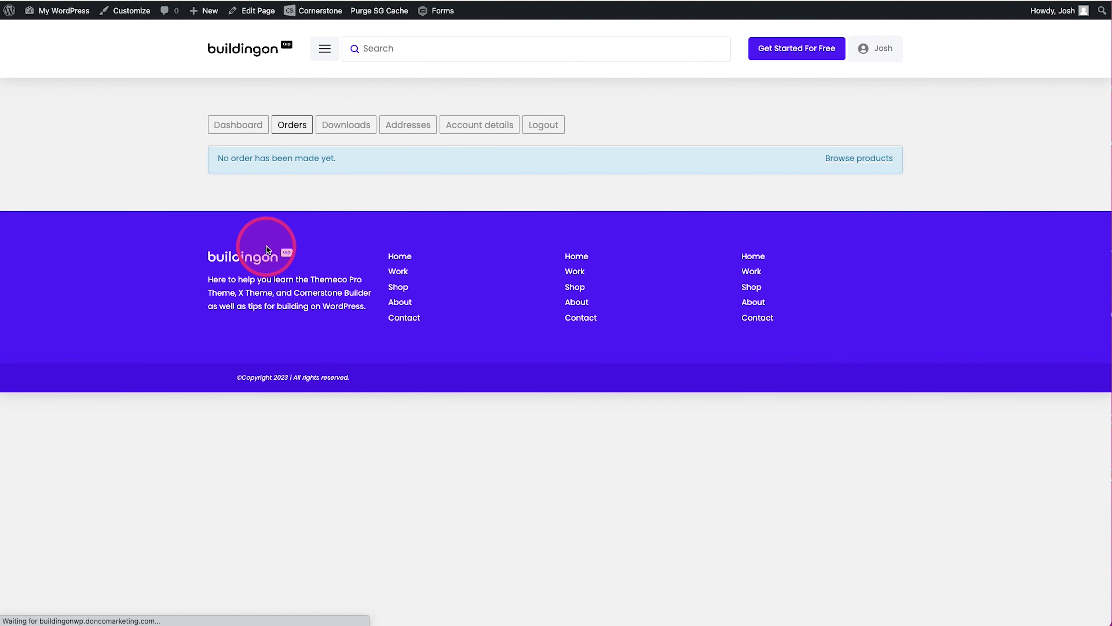
{"action": "left_click", "coordinate": [235, 127]}
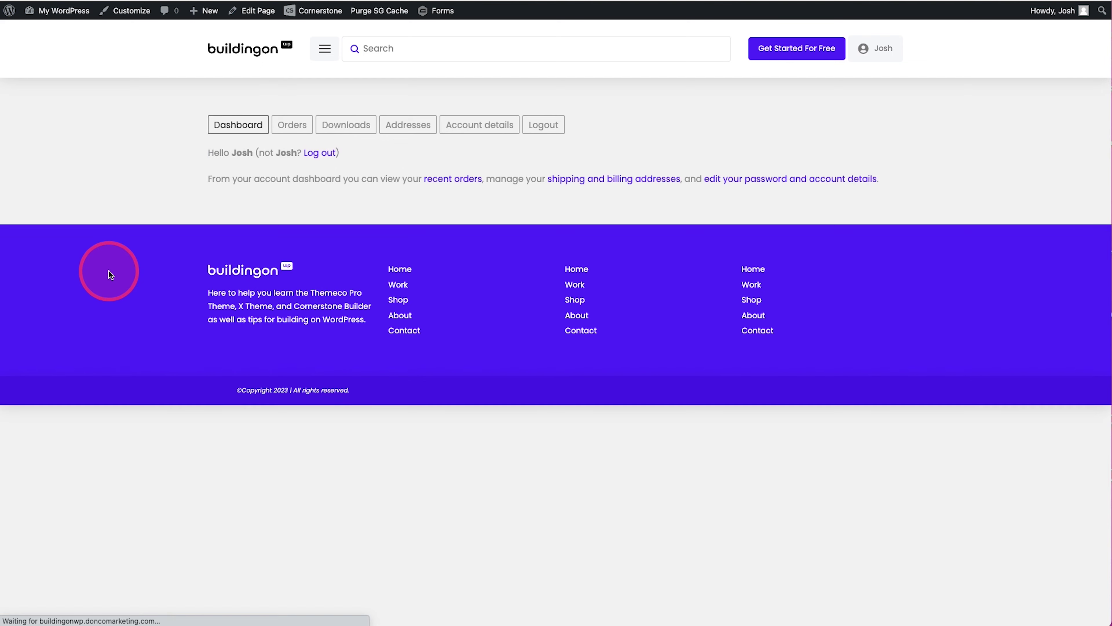
{"action": "left_click", "coordinate": [320, 10]}
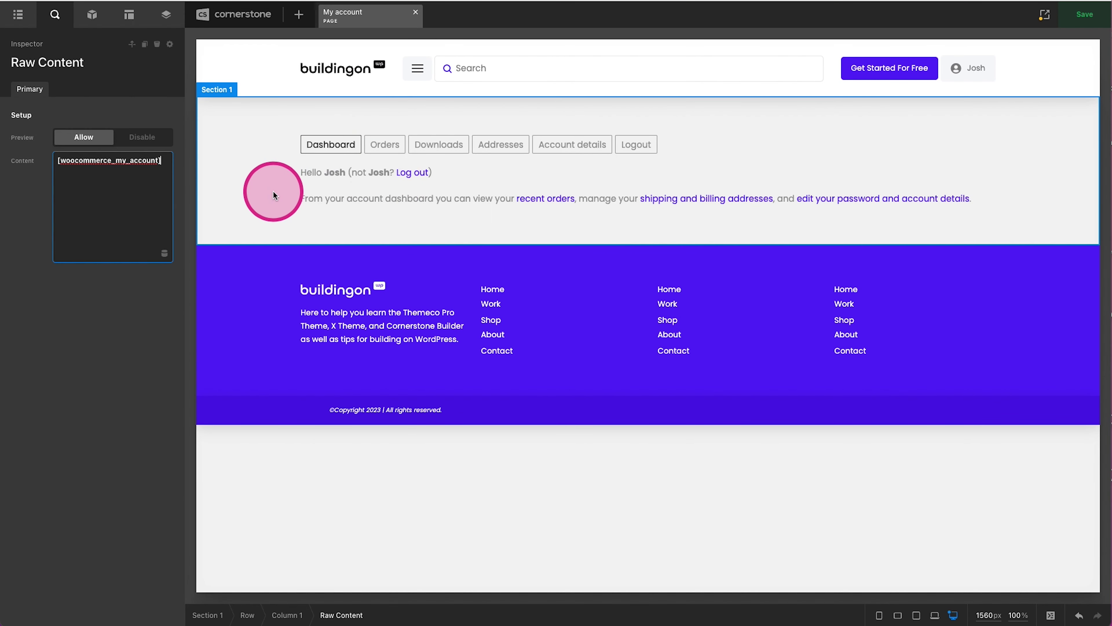
Step: Duplicate Section 1 with its account content
{"action": "left_click", "coordinate": [260, 193]}
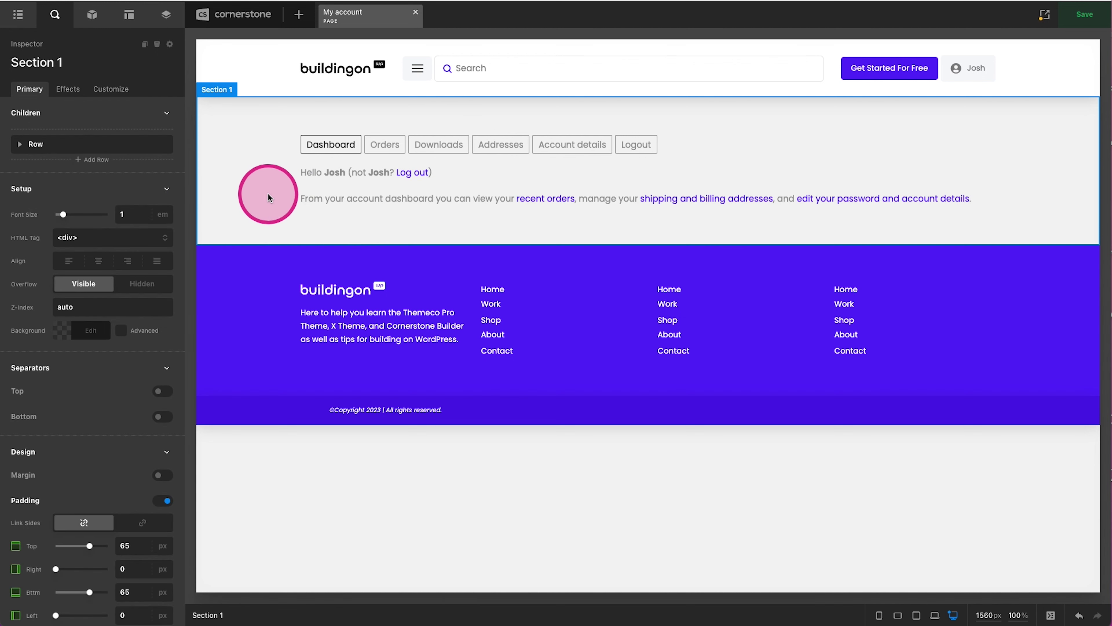
{"action": "left_click", "coordinate": [144, 44]}
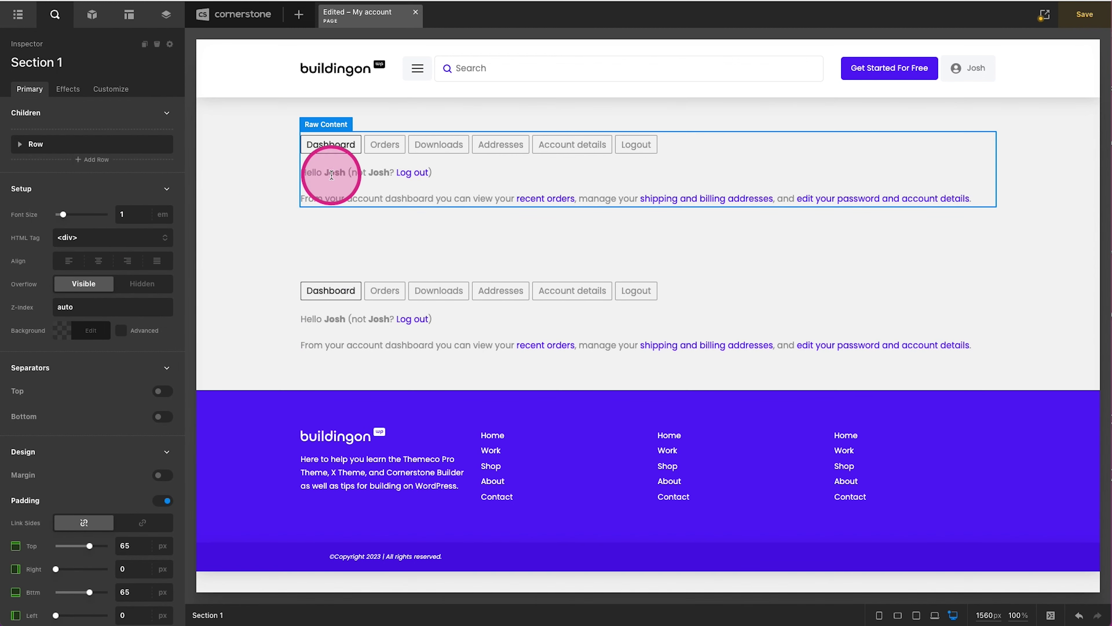
Step: Turn off the global container for the row in Section 1 and set its maximum width to 600 px
{"action": "left_click", "coordinate": [330, 189]}
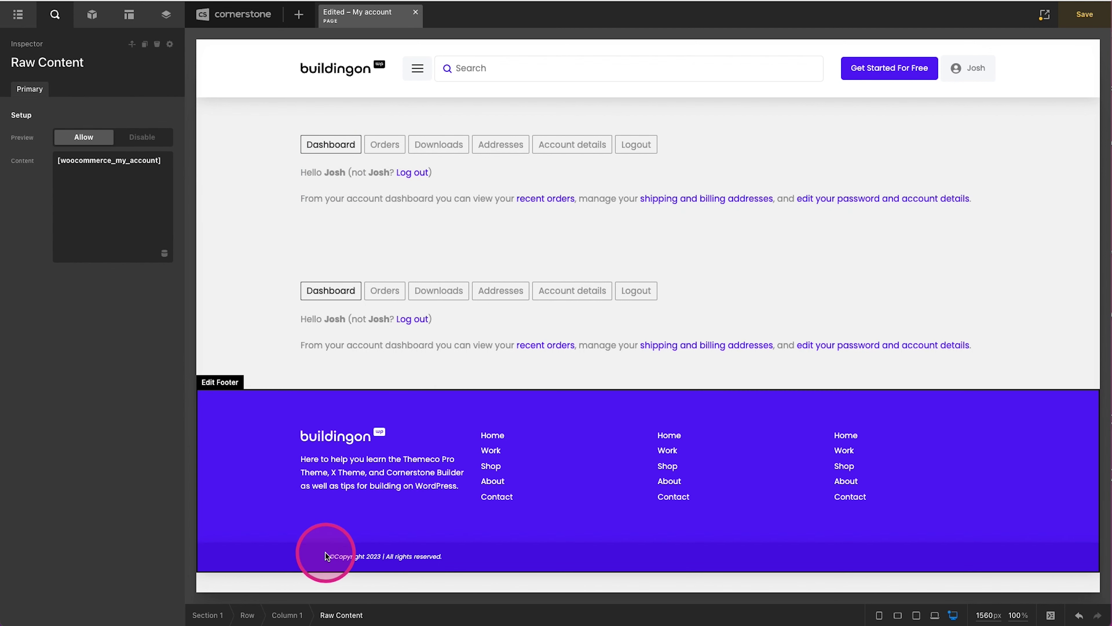
{"action": "left_click", "coordinate": [292, 617]}
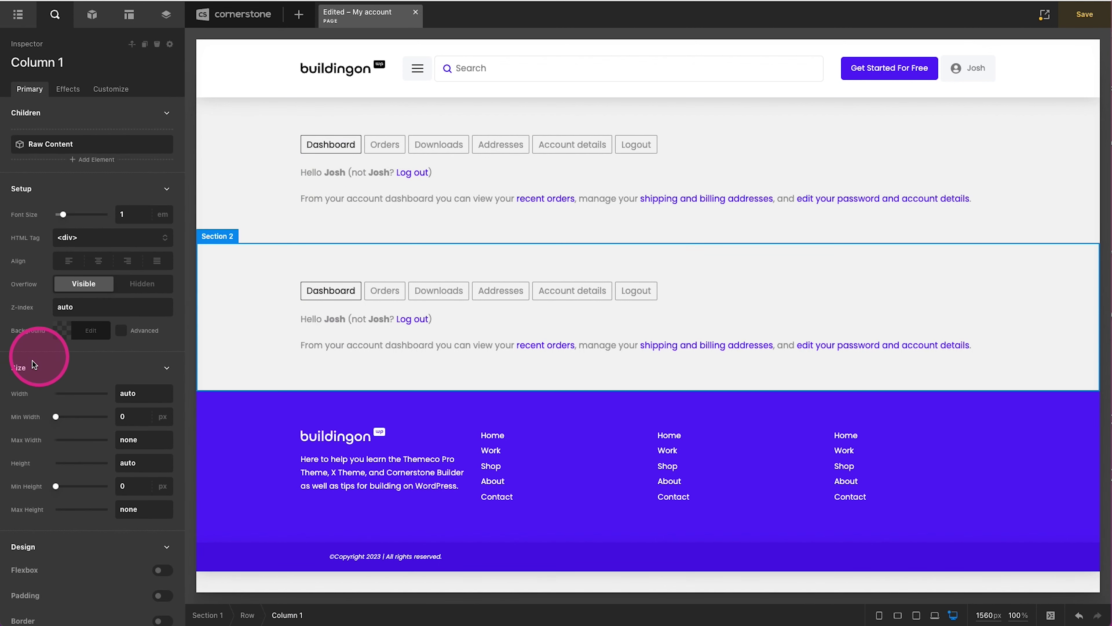
{"action": "scroll", "coordinate": [86, 323], "scroll_direction": "down", "scroll_amount": 2}
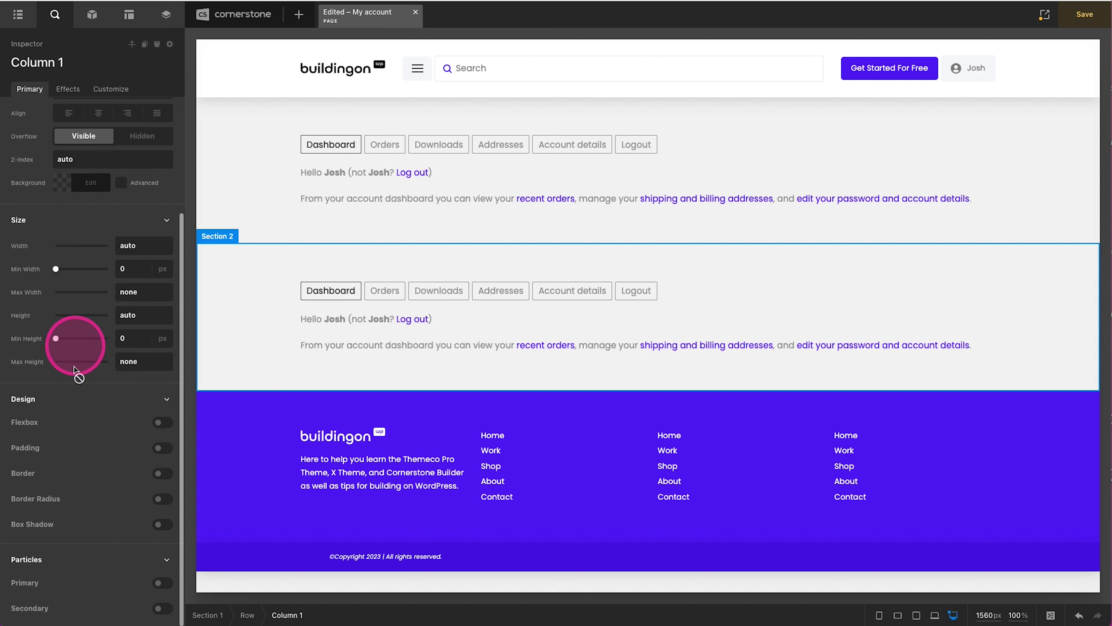
{"action": "scroll", "coordinate": [103, 372], "scroll_direction": "up", "scroll_amount": 2}
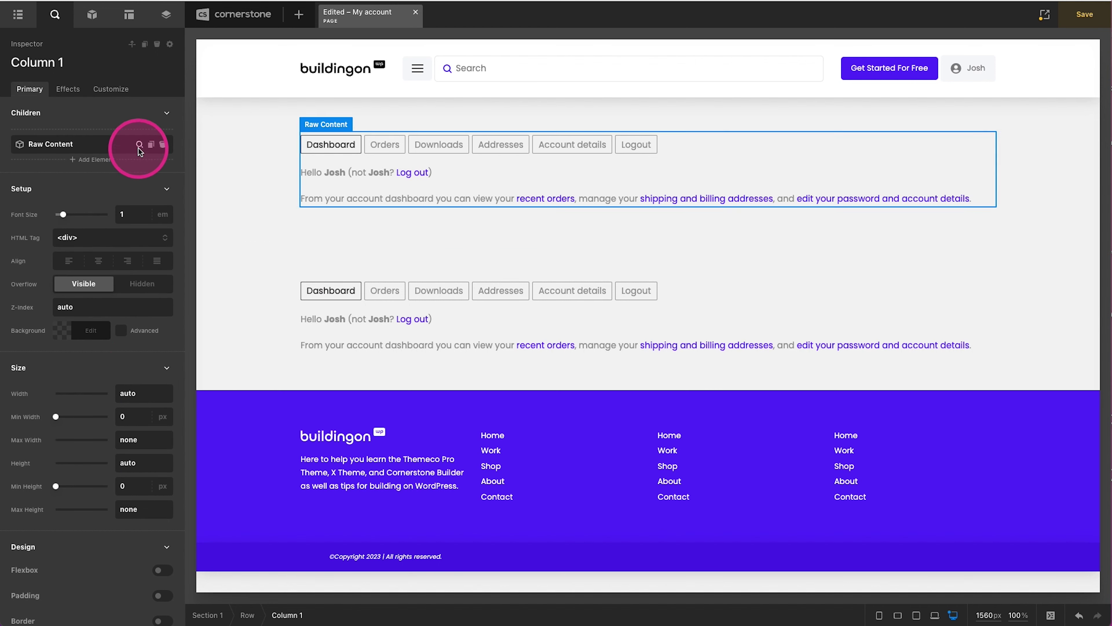
{"action": "left_click", "coordinate": [246, 615]}
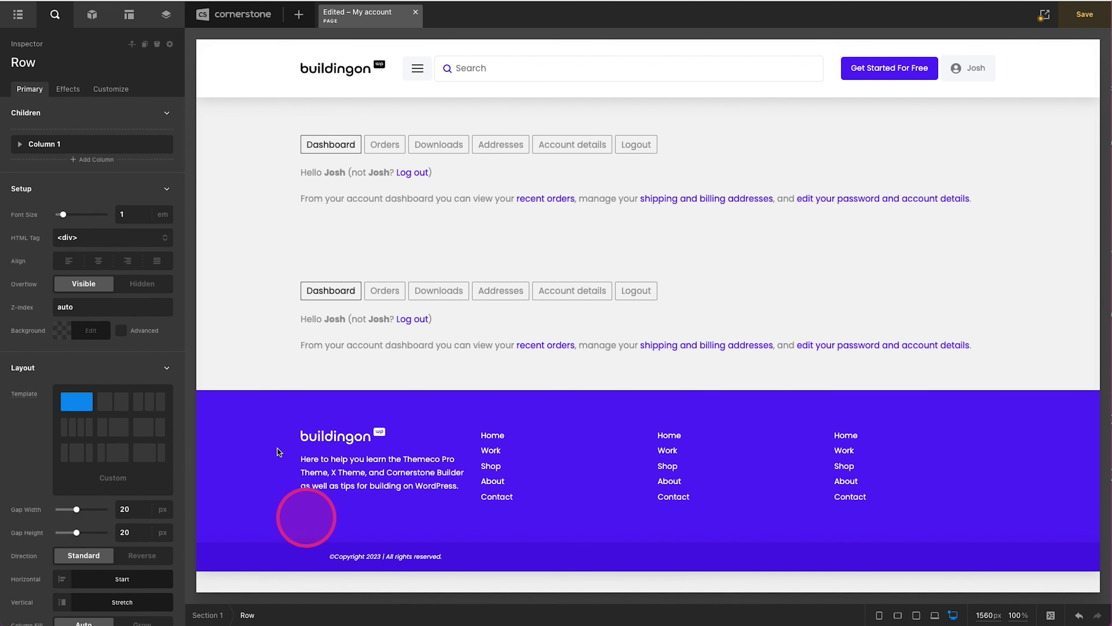
{"action": "scroll", "coordinate": [112, 296], "scroll_direction": "down", "scroll_amount": 4}
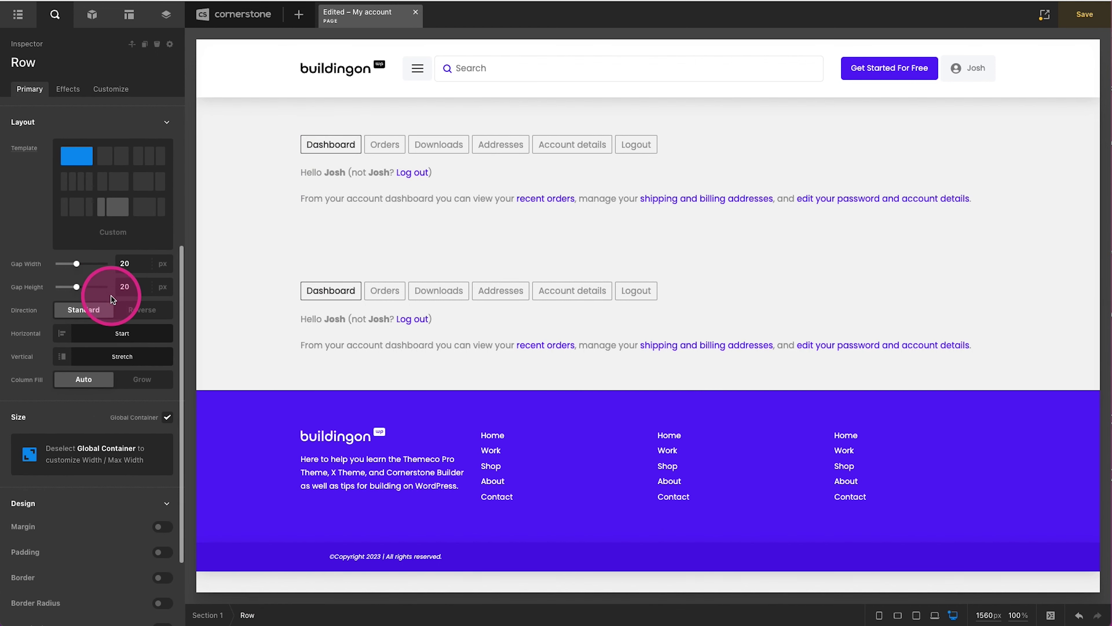
{"action": "left_click", "coordinate": [166, 410]}
{"action": "left_click", "coordinate": [136, 460]}
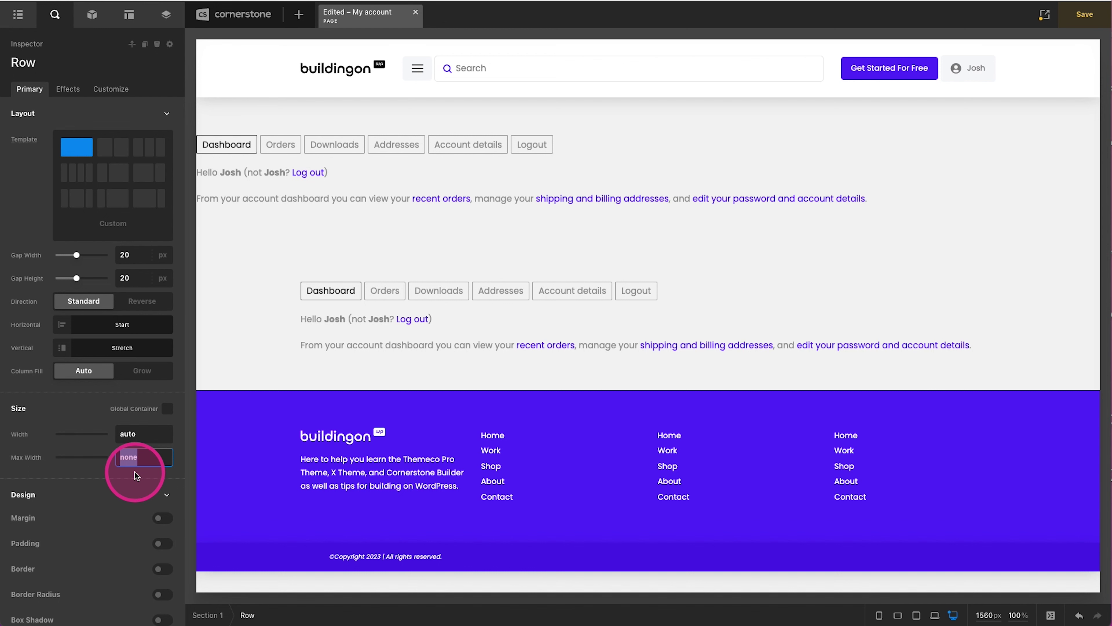
{"action": "type", "text": "600"}
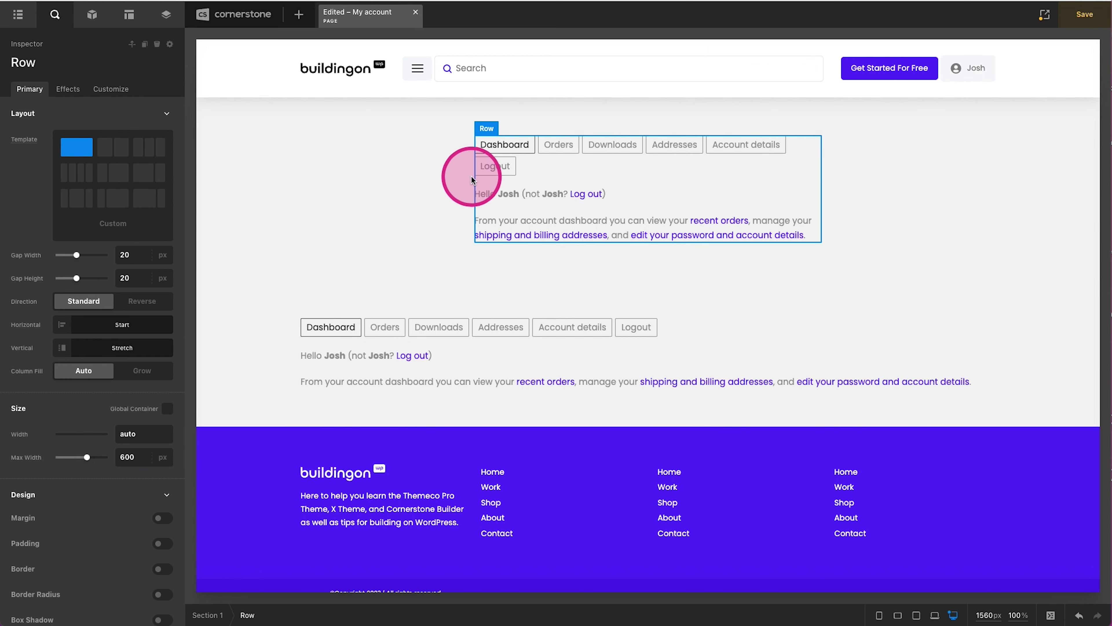
Step: Give the column in Section 1 a white background and set its overflow to hidden
{"action": "left_click", "coordinate": [507, 177]}
{"action": "left_click", "coordinate": [285, 614]}
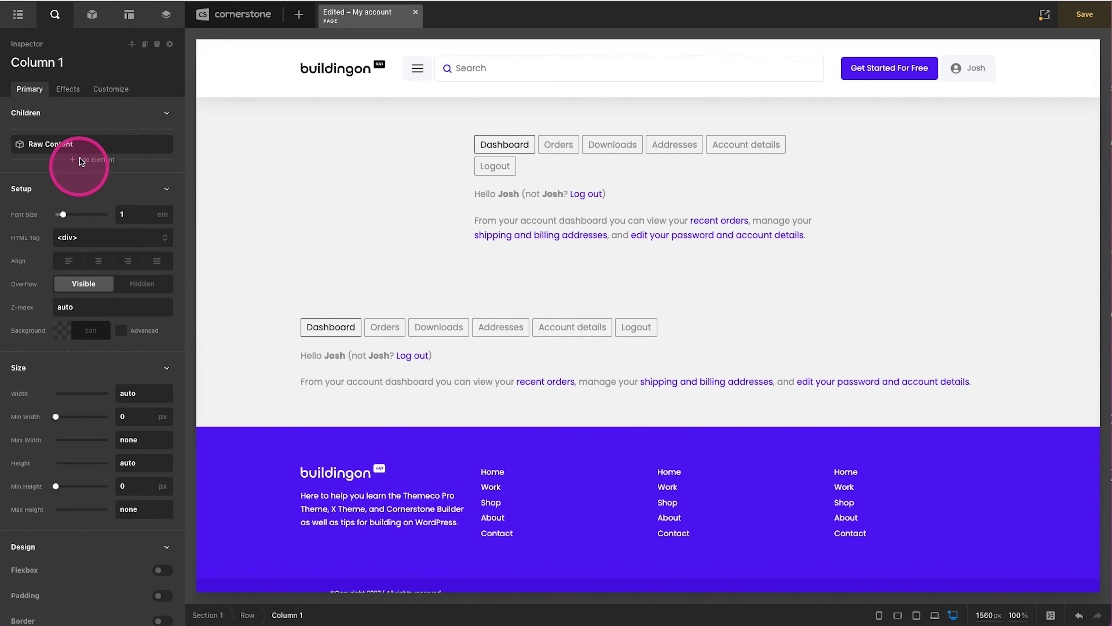
{"action": "left_click", "coordinate": [87, 298]}
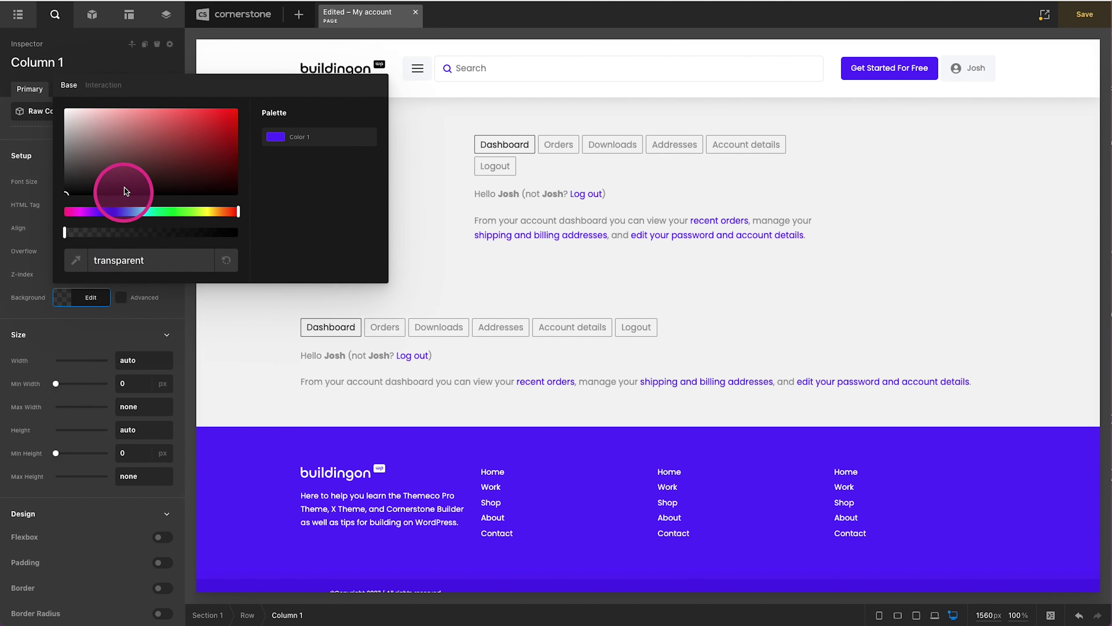
{"action": "left_click", "coordinate": [80, 305]}
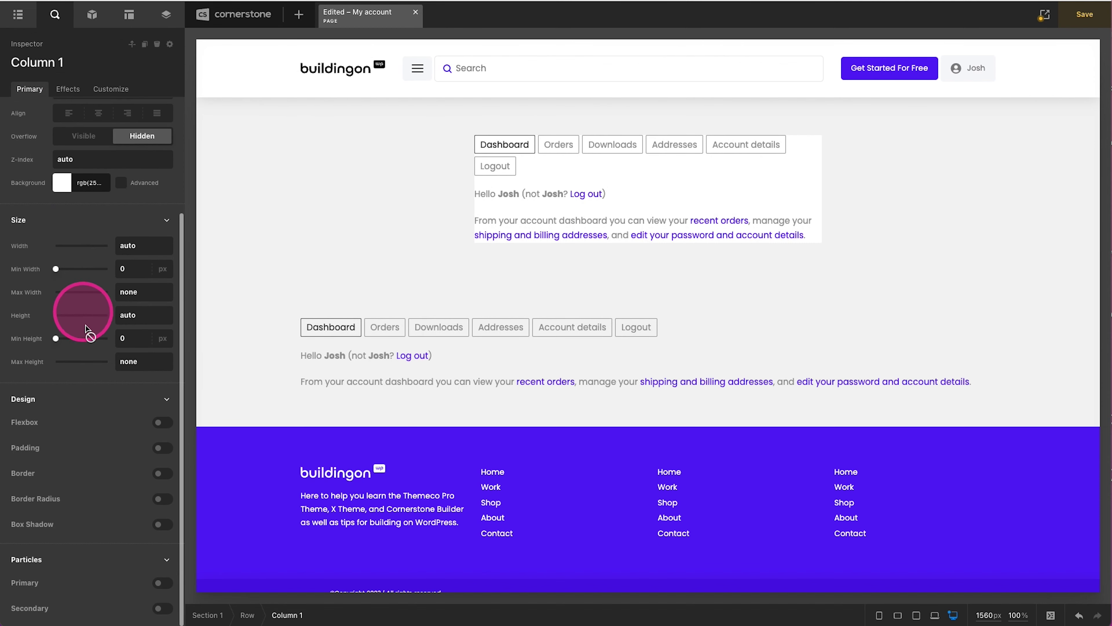
Step: Apply a linked 1 em border radius to Column 1 and enable its box shadow with a 0.5 em Y offset
{"action": "left_click", "coordinate": [163, 499]}
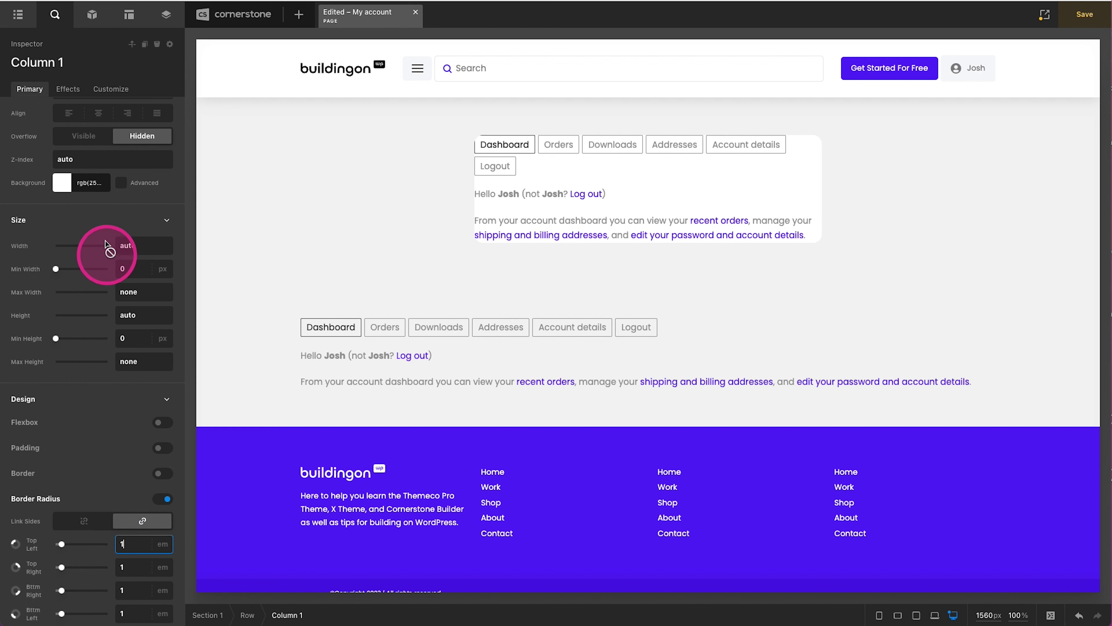
{"action": "scroll", "coordinate": [110, 272], "scroll_direction": "down", "scroll_amount": 2}
{"action": "left_click", "coordinate": [156, 585]}
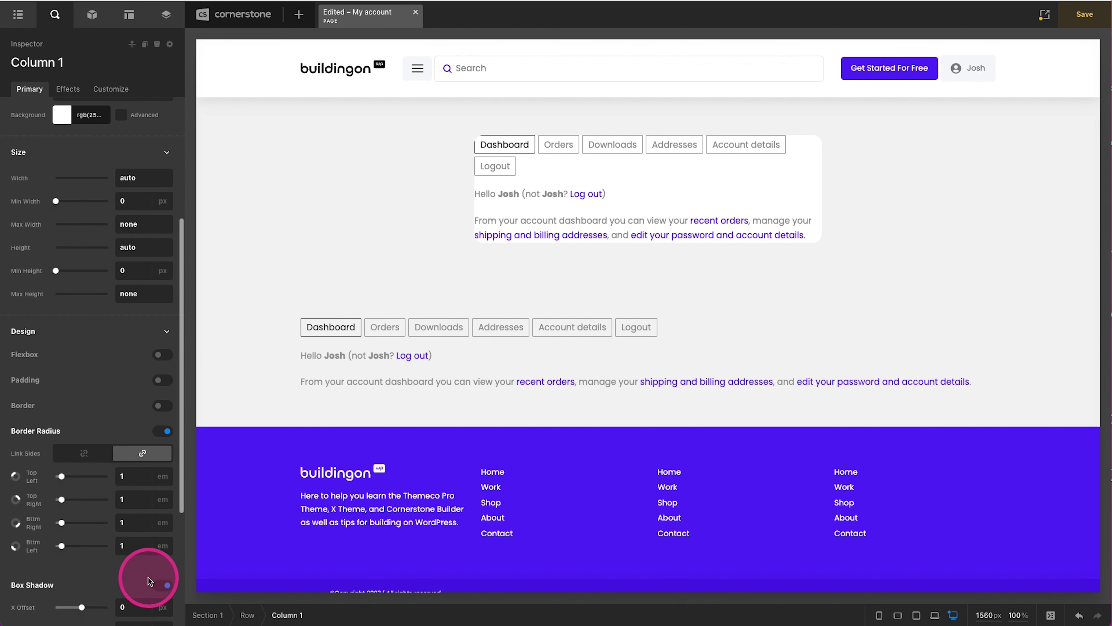
{"action": "scroll", "coordinate": [149, 578], "scroll_direction": "down", "scroll_amount": 2}
{"action": "left_click", "coordinate": [134, 538]}
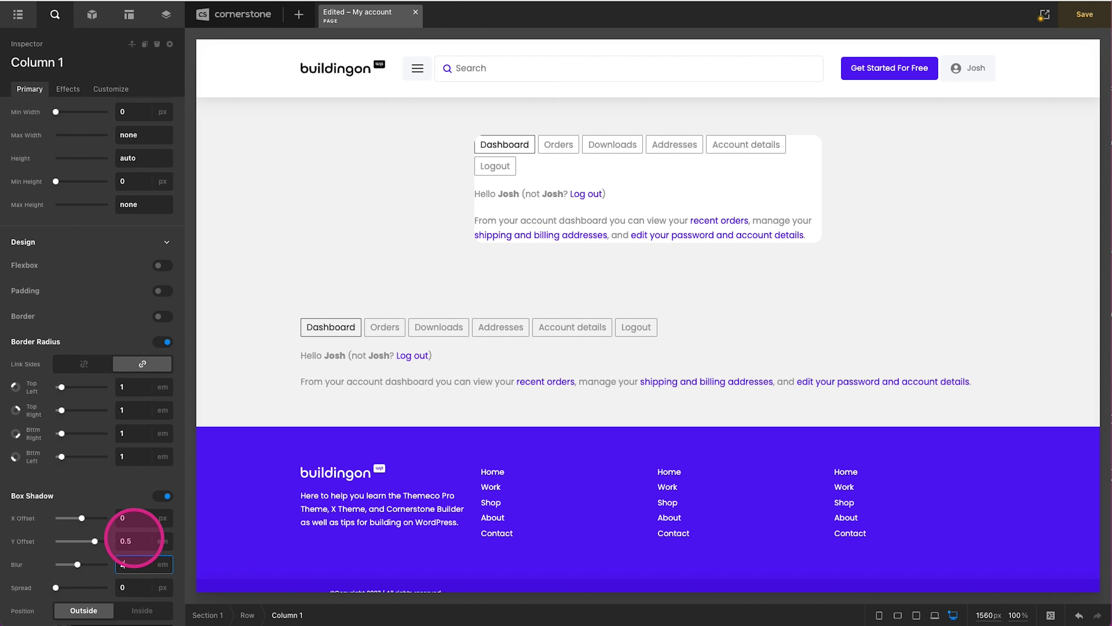
Step: Enable padding on Column 1 and set it to 3 em on all linked sides
{"action": "left_click", "coordinate": [161, 291]}
{"action": "left_click", "coordinate": [136, 335]}
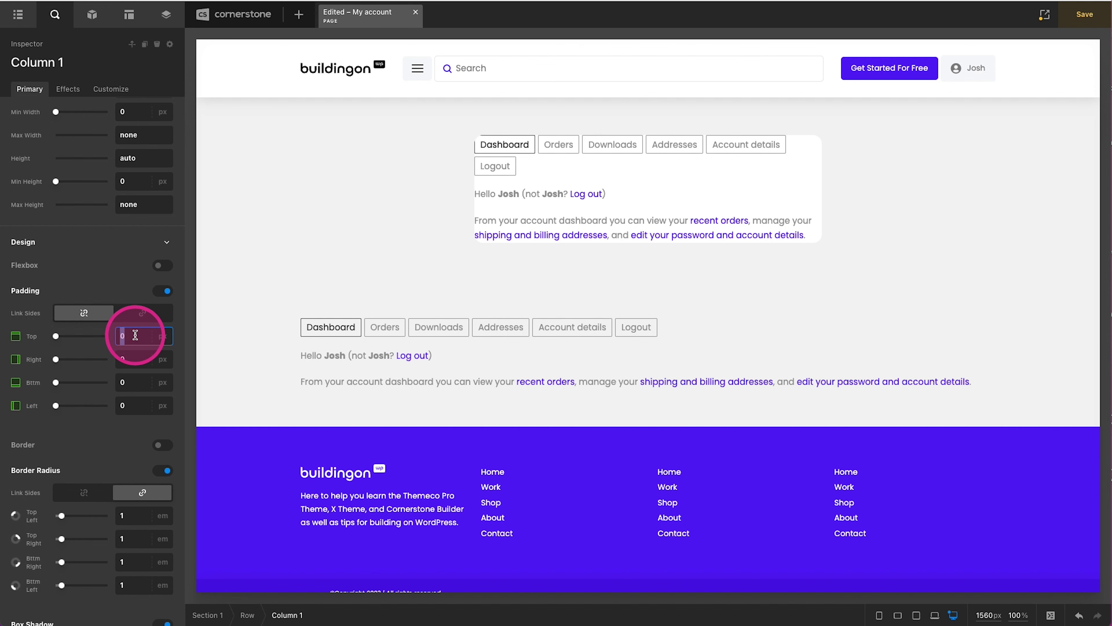
{"action": "type", "text": "3em"}
{"action": "left_click", "coordinate": [143, 312]}
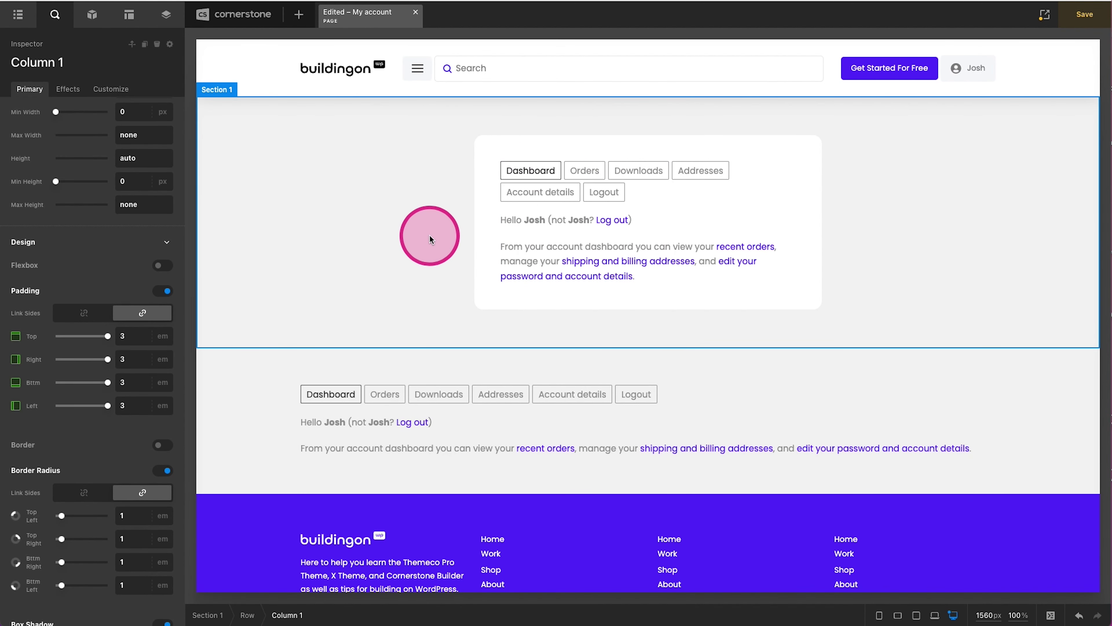
Step: Add a display condition to Section 1 so it shows only when the current user is not logged in
{"action": "left_click", "coordinate": [319, 187]}
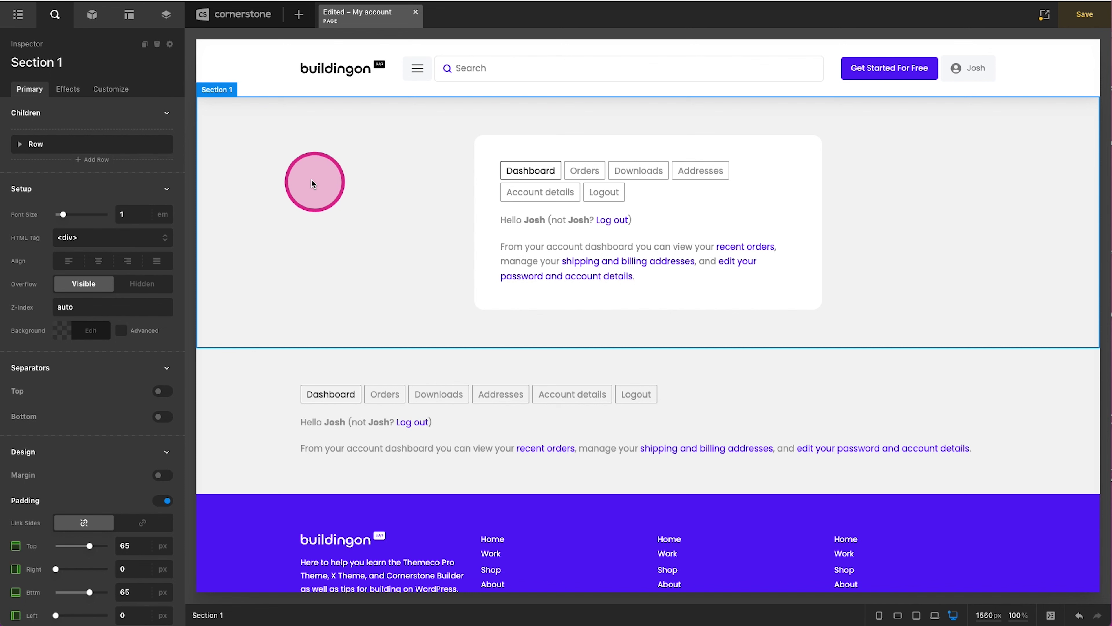
{"action": "left_click", "coordinate": [115, 92]}
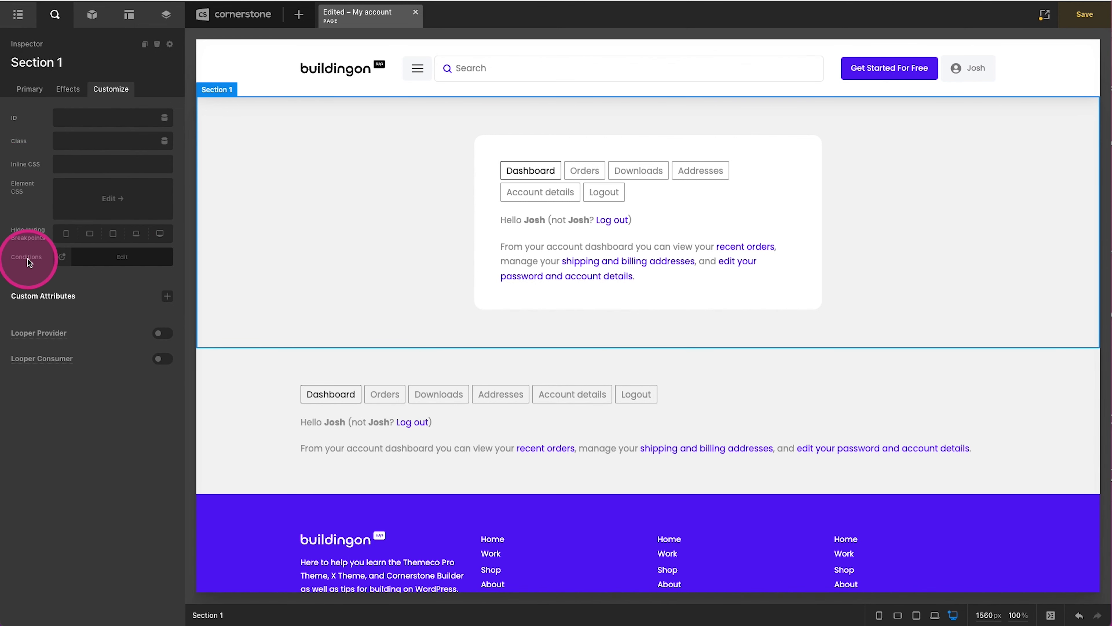
{"action": "left_click", "coordinate": [89, 257]}
{"action": "left_click", "coordinate": [97, 223]}
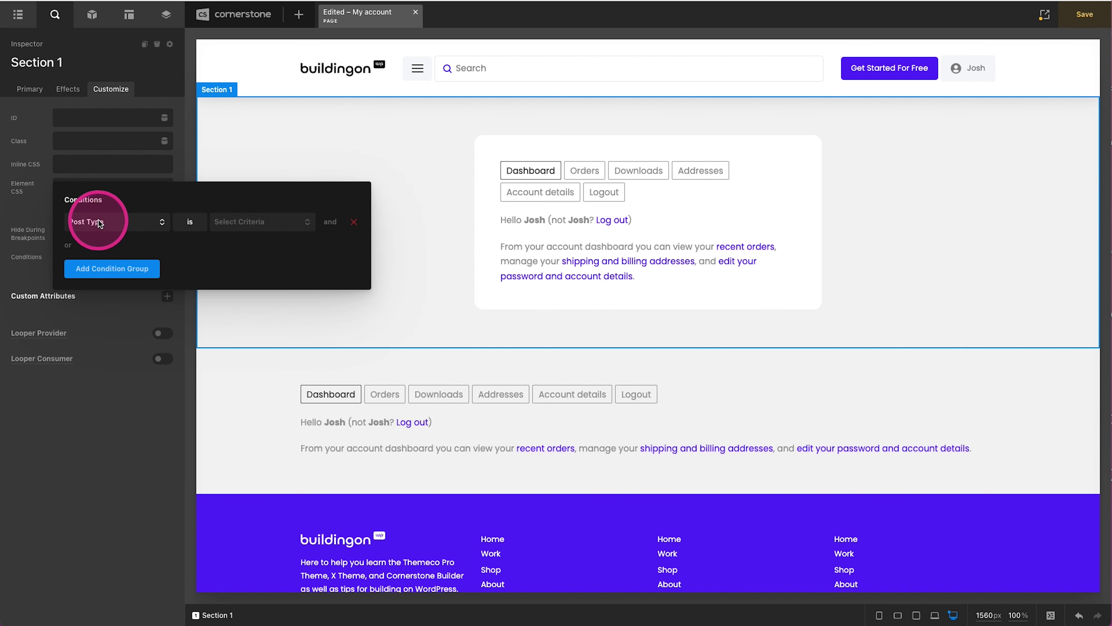
{"action": "left_click", "coordinate": [96, 225]}
{"action": "type", "text": "user"}
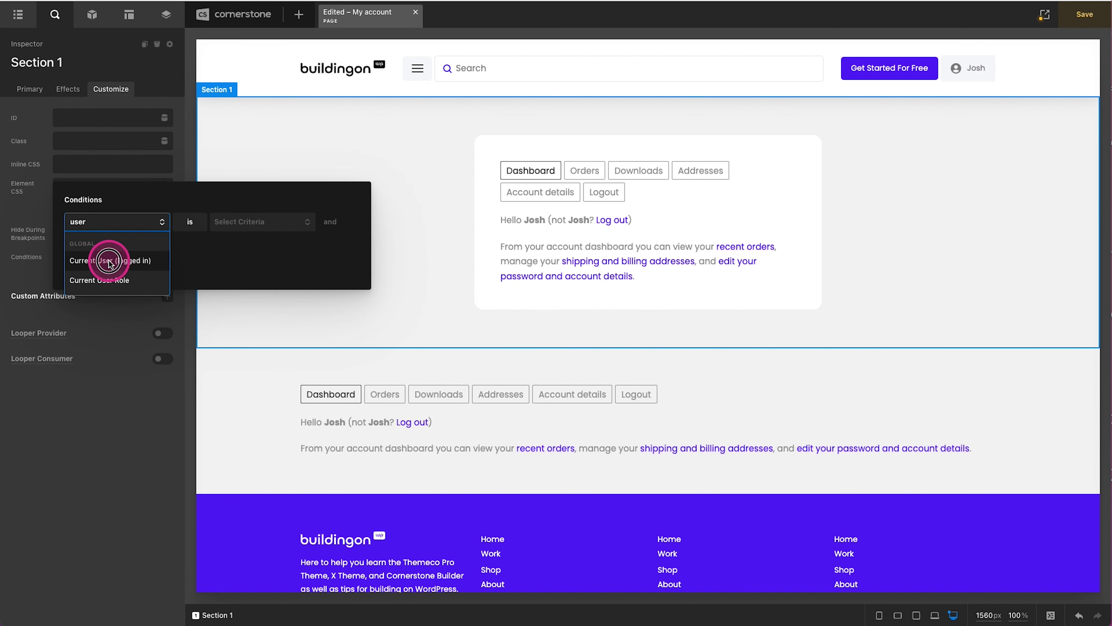
{"action": "left_click", "coordinate": [94, 250]}
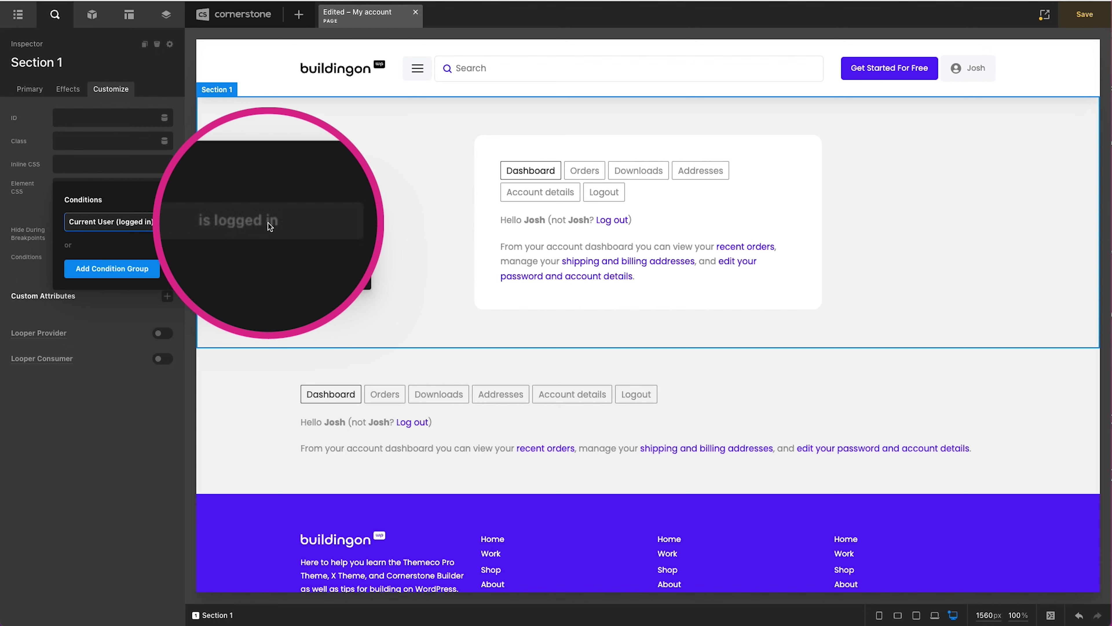
{"action": "left_click", "coordinate": [243, 218]}
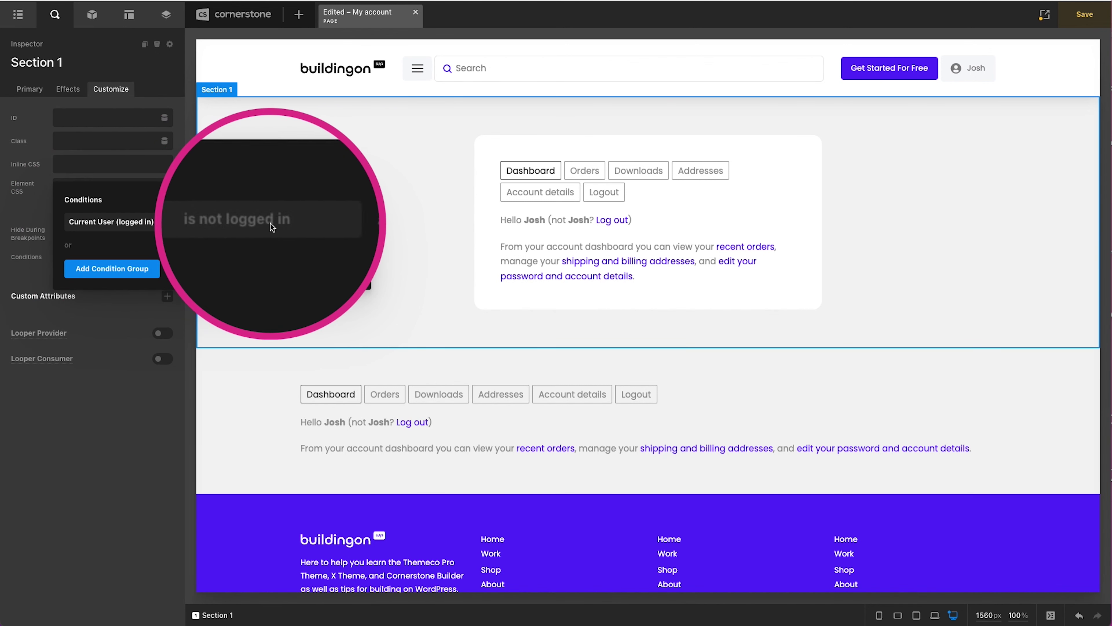
{"action": "left_click", "coordinate": [436, 206]}
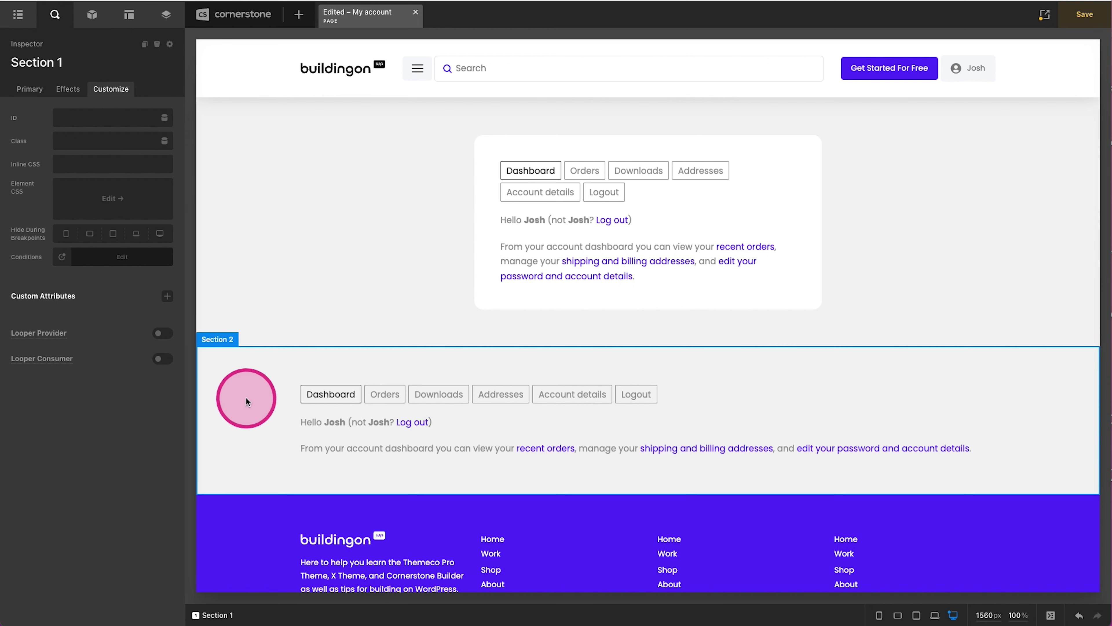
Step: Add a display condition to Section 2 so it shows only when the current user is logged in
{"action": "left_click", "coordinate": [247, 399]}
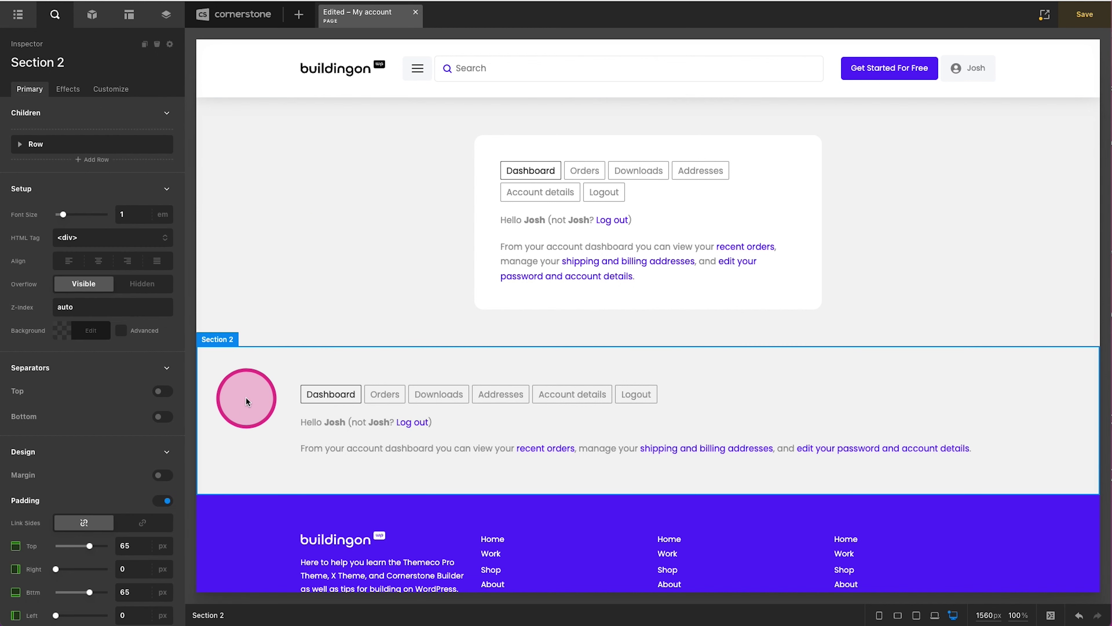
{"action": "left_click", "coordinate": [102, 90]}
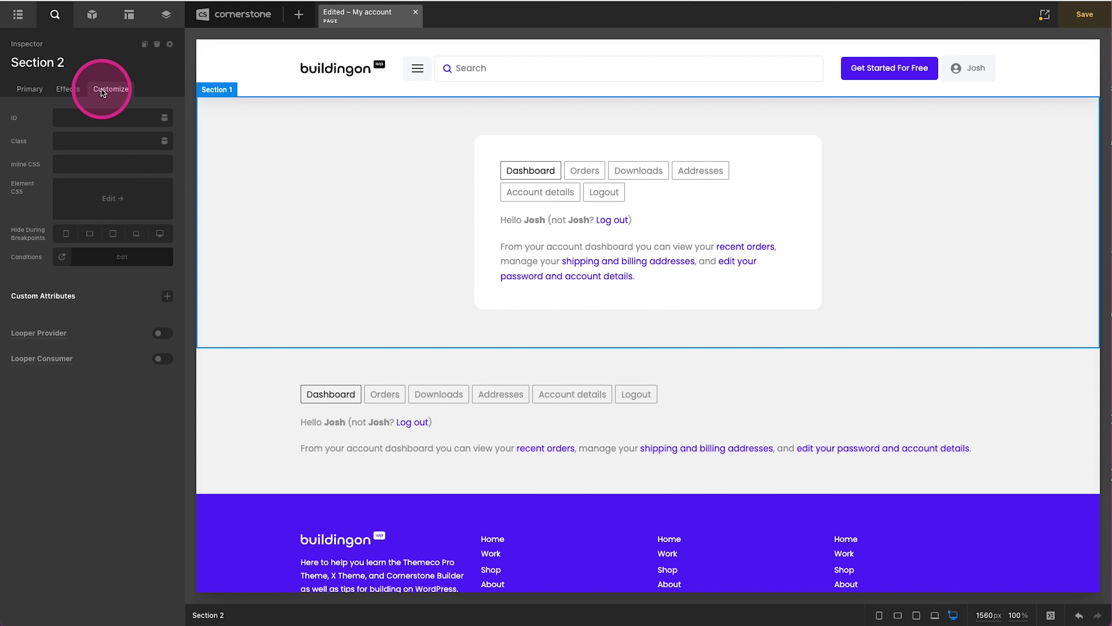
{"action": "left_click", "coordinate": [65, 255]}
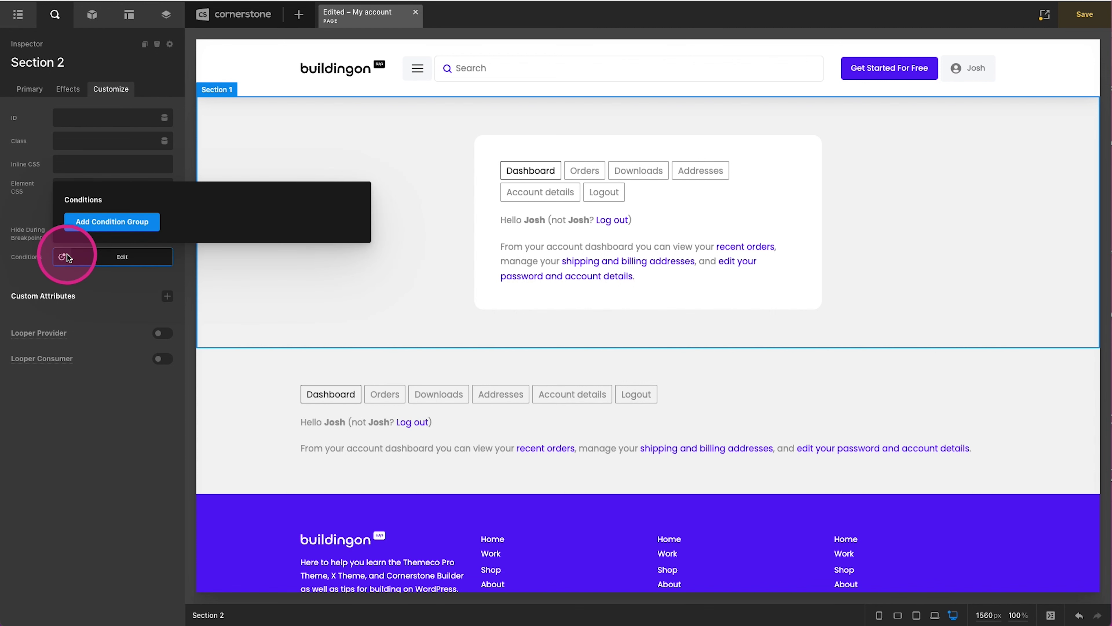
{"action": "left_click", "coordinate": [102, 221]}
{"action": "left_click", "coordinate": [100, 223]}
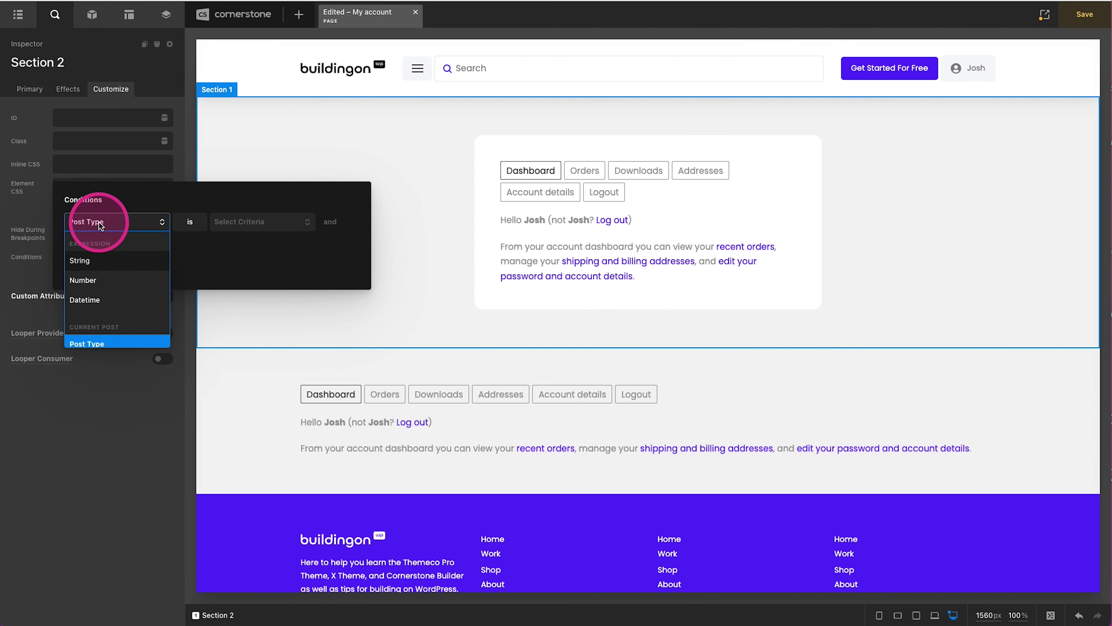
{"action": "type", "text": "user"}
{"action": "left_click", "coordinate": [99, 259]}
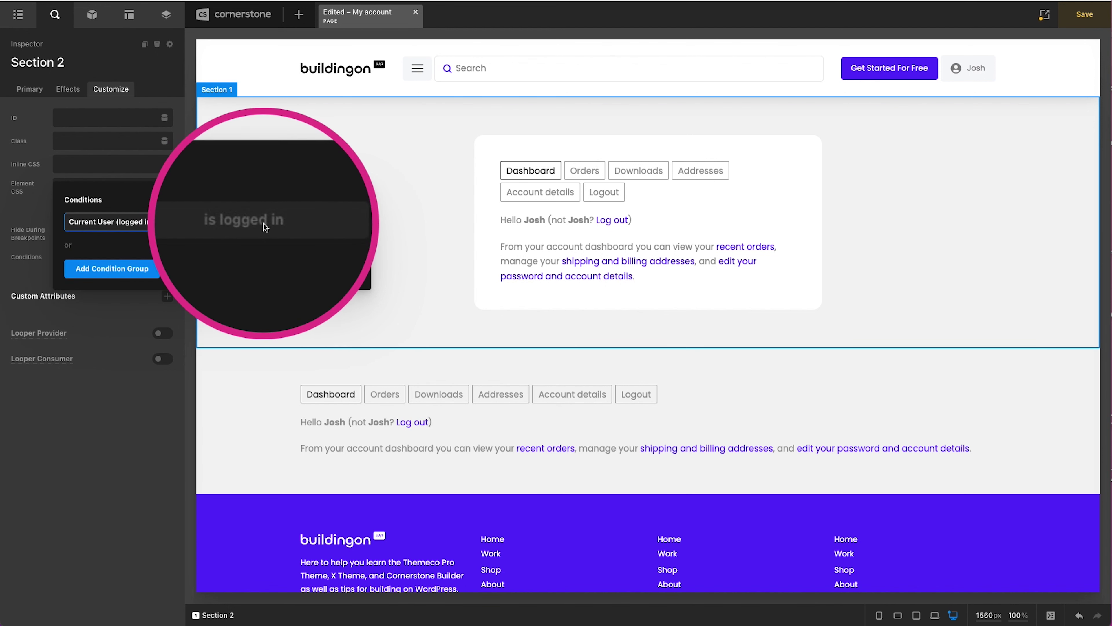
{"action": "left_click", "coordinate": [431, 201]}
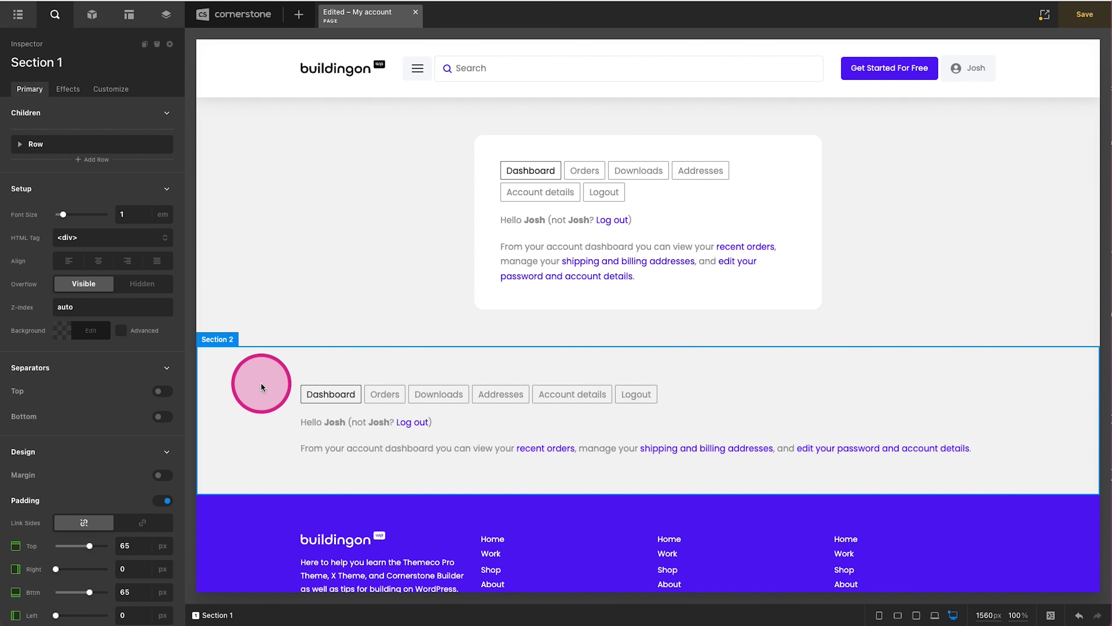
Step: Save the My account page and check the logged-in account section on the live page
{"action": "left_click", "coordinate": [218, 402]}
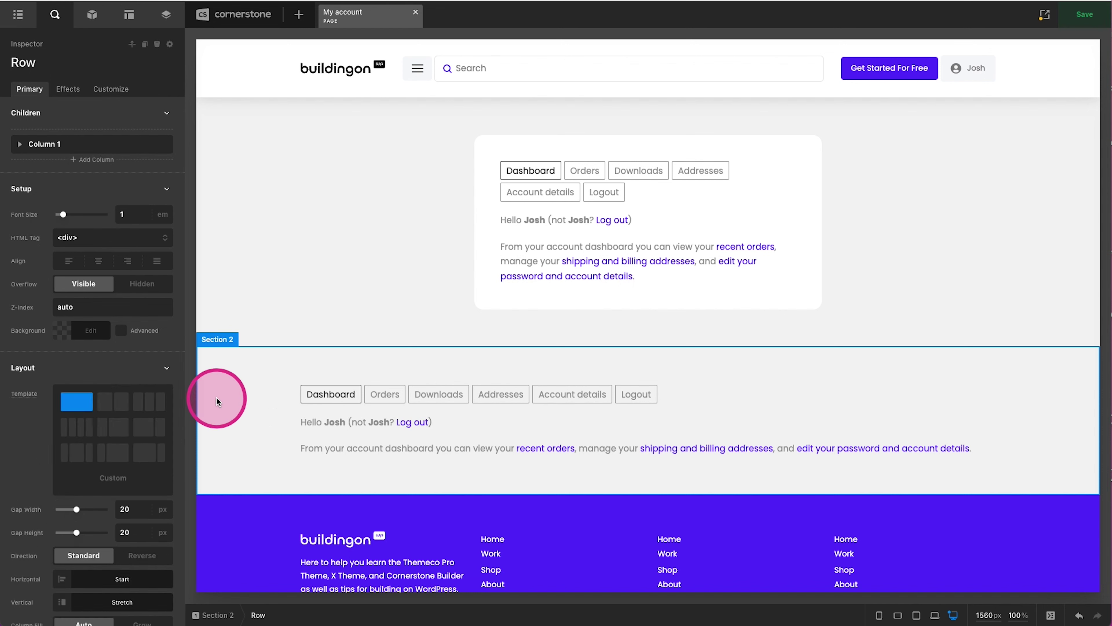
{"action": "left_click", "coordinate": [456, 2]}
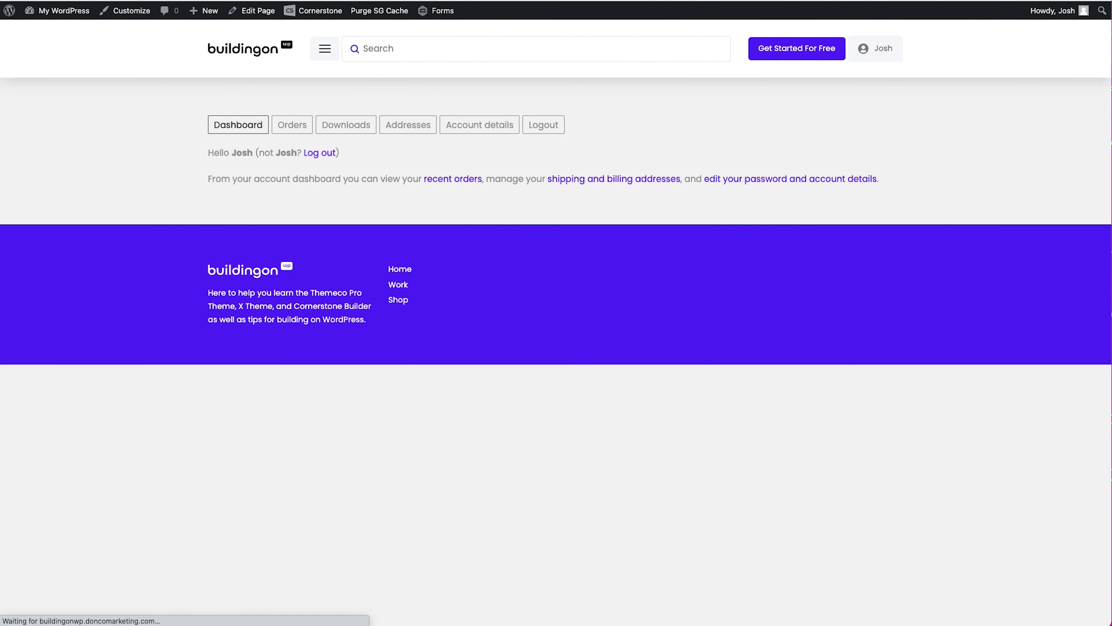
{"action": "left_click_drag", "start_coordinate": [166, 70], "coordinate": [702, 195]}
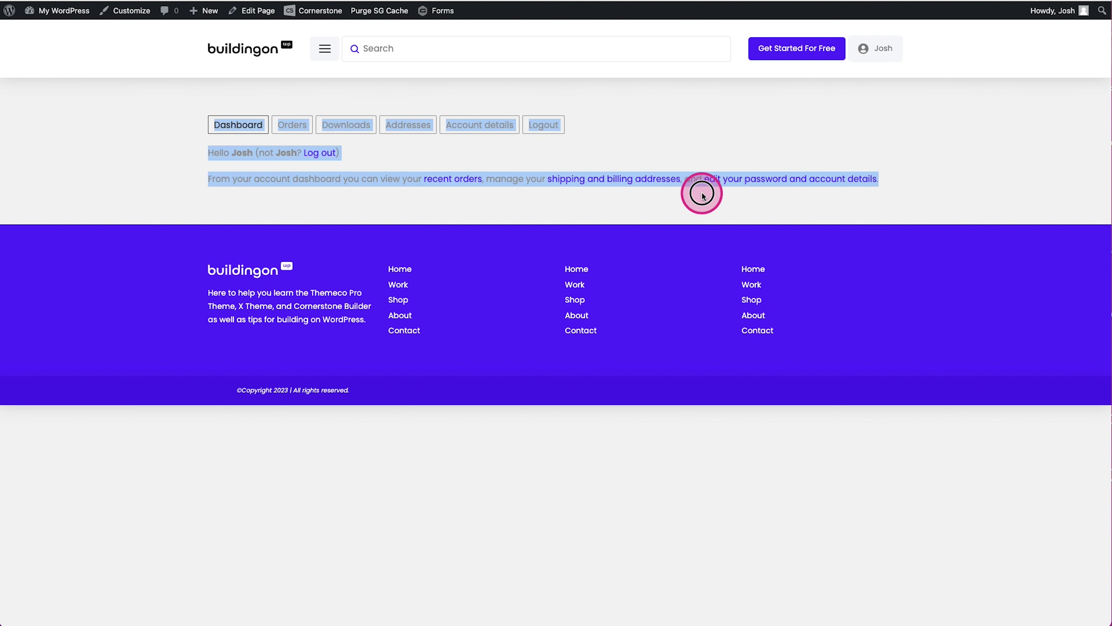
{"action": "left_click", "coordinate": [603, 136]}
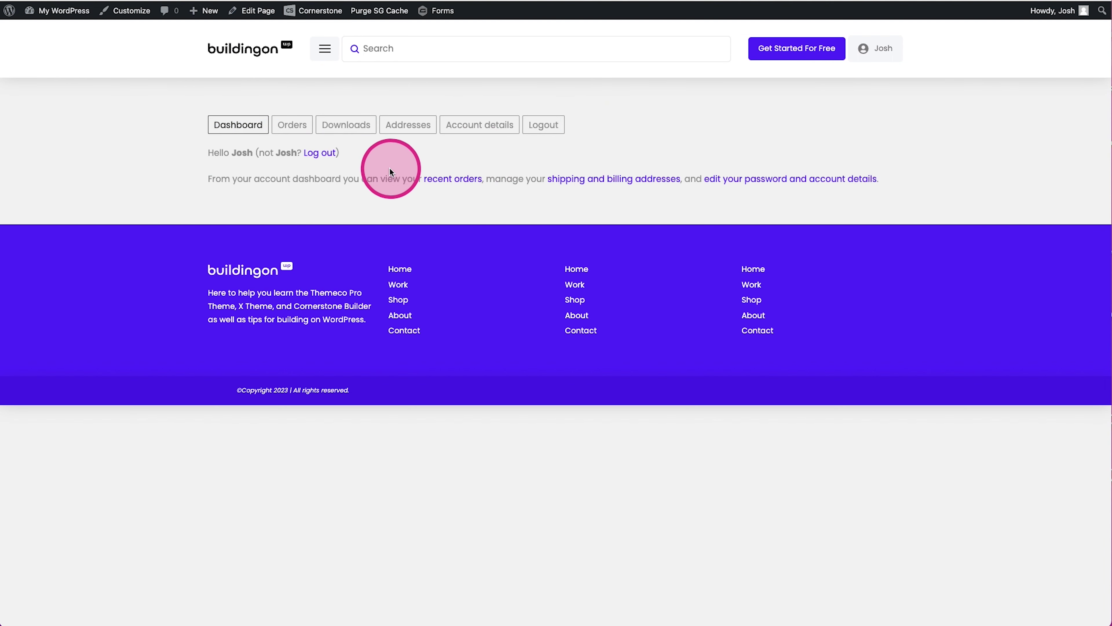
Step: Test the logged-out login card on the live account page by logging out and back in
{"action": "left_click", "coordinate": [327, 161]}
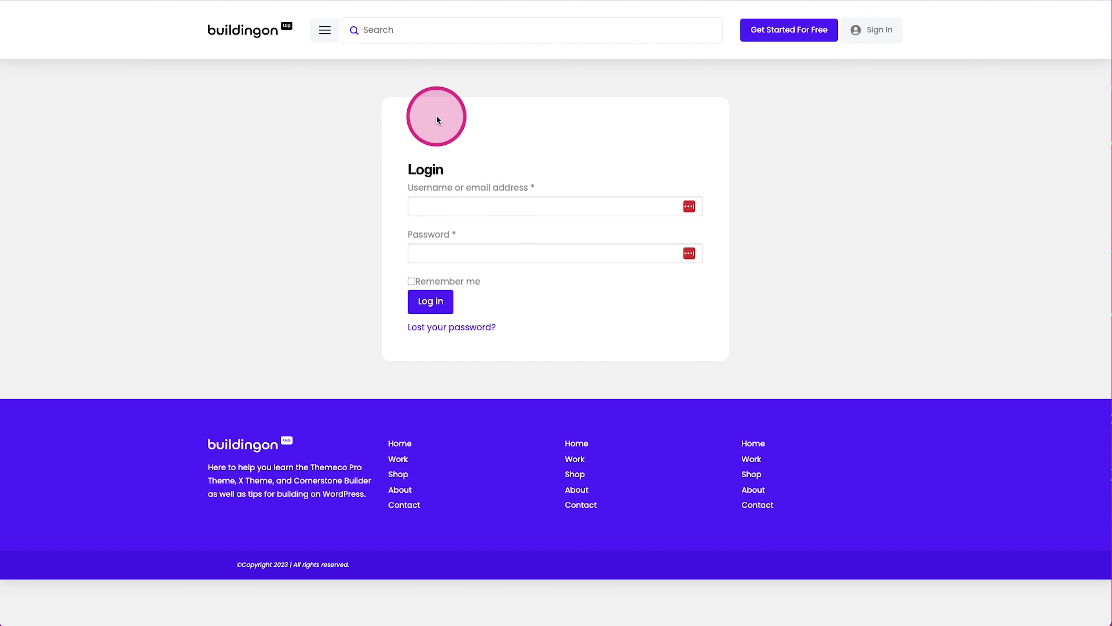
{"action": "left_click_drag", "start_coordinate": [438, 129], "coordinate": [467, 171]}
{"action": "left_click", "coordinate": [377, 189]}
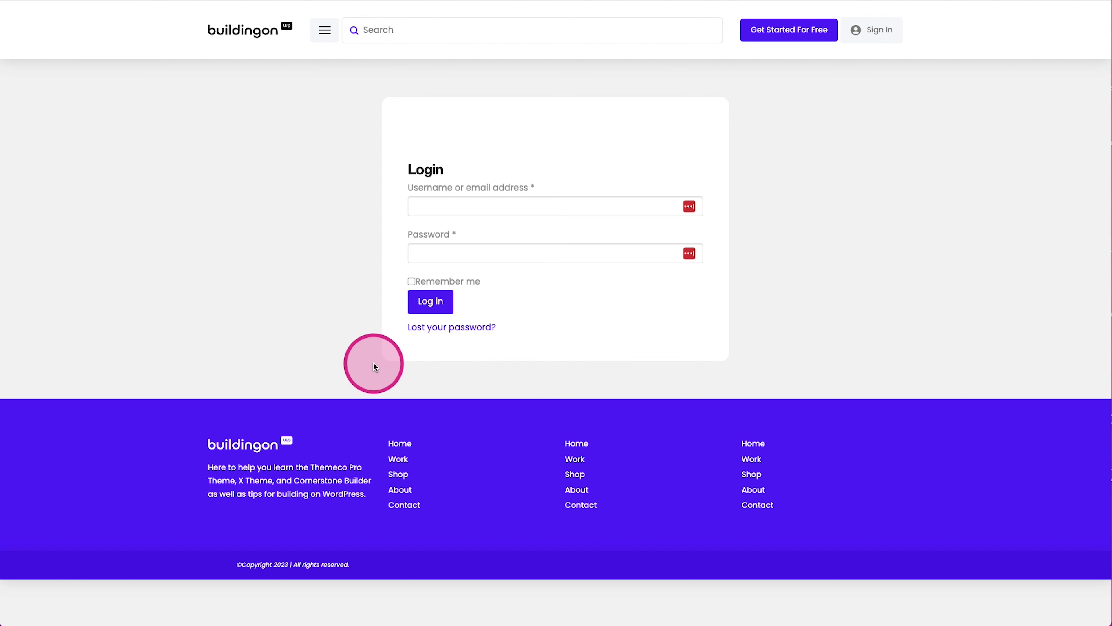
{"action": "left_click_drag", "start_coordinate": [473, 173], "coordinate": [555, 338]}
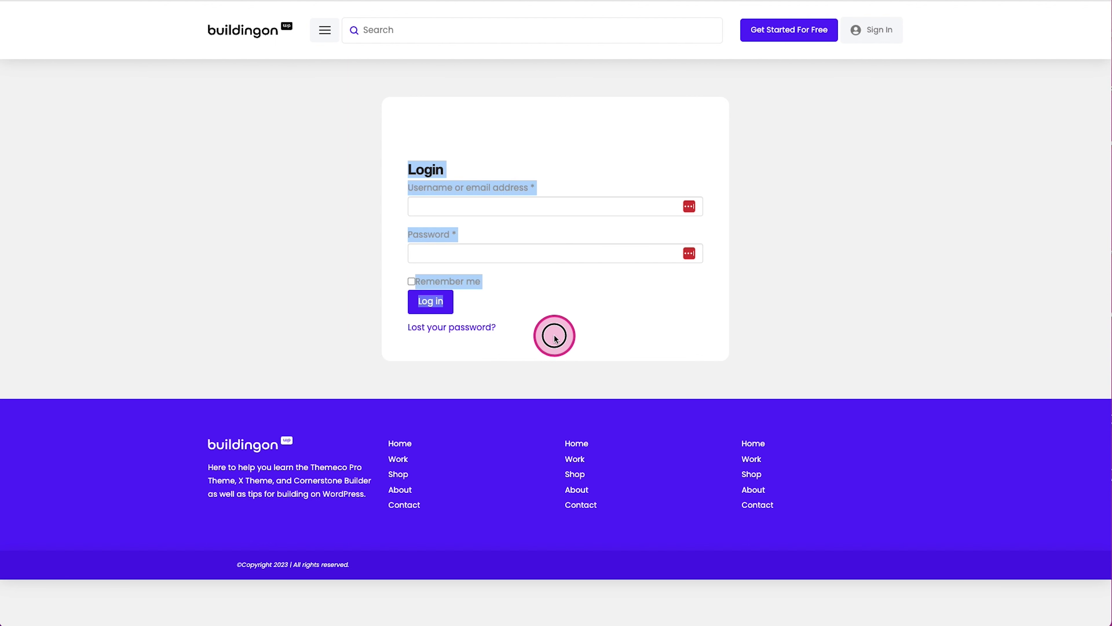
{"action": "left_click", "coordinate": [552, 336]}
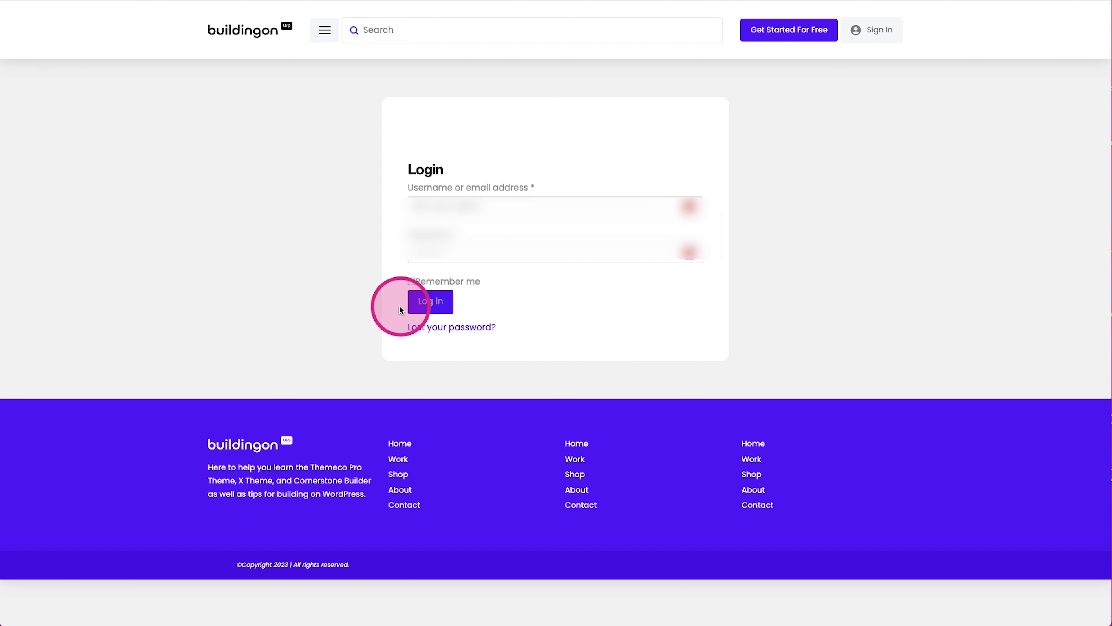
{"action": "left_click", "coordinate": [424, 304]}
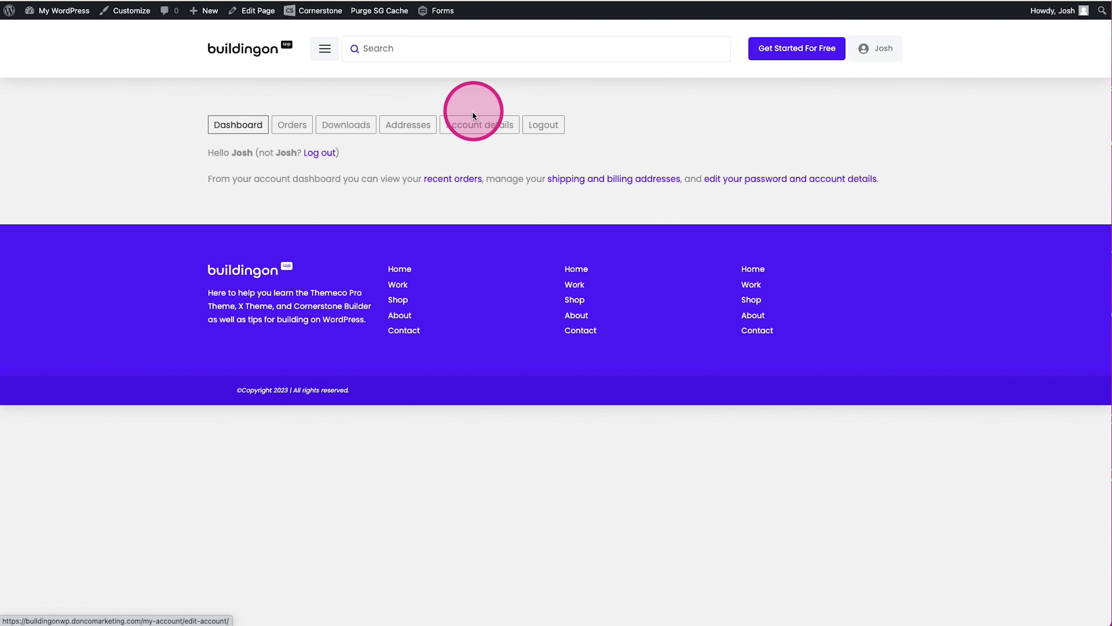
Step: Inspect the account navigation on the live page, copy its class woocommerce-MyAccount-navigation, and return to the Cornerstone editor
{"action": "right_click", "coordinate": [270, 127]}
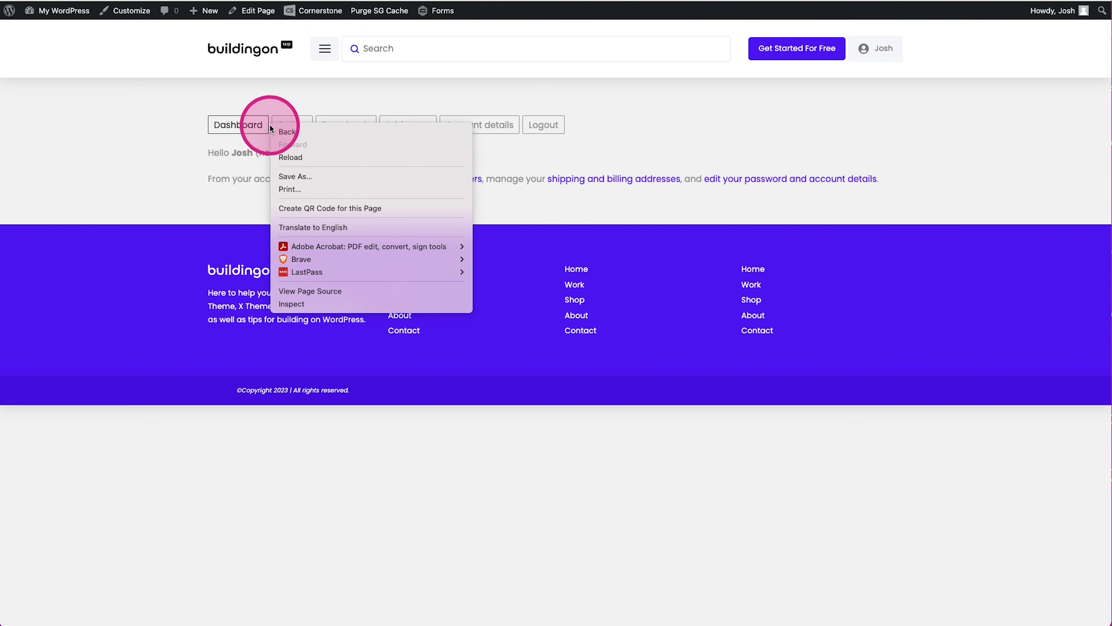
{"action": "left_click", "coordinate": [309, 299]}
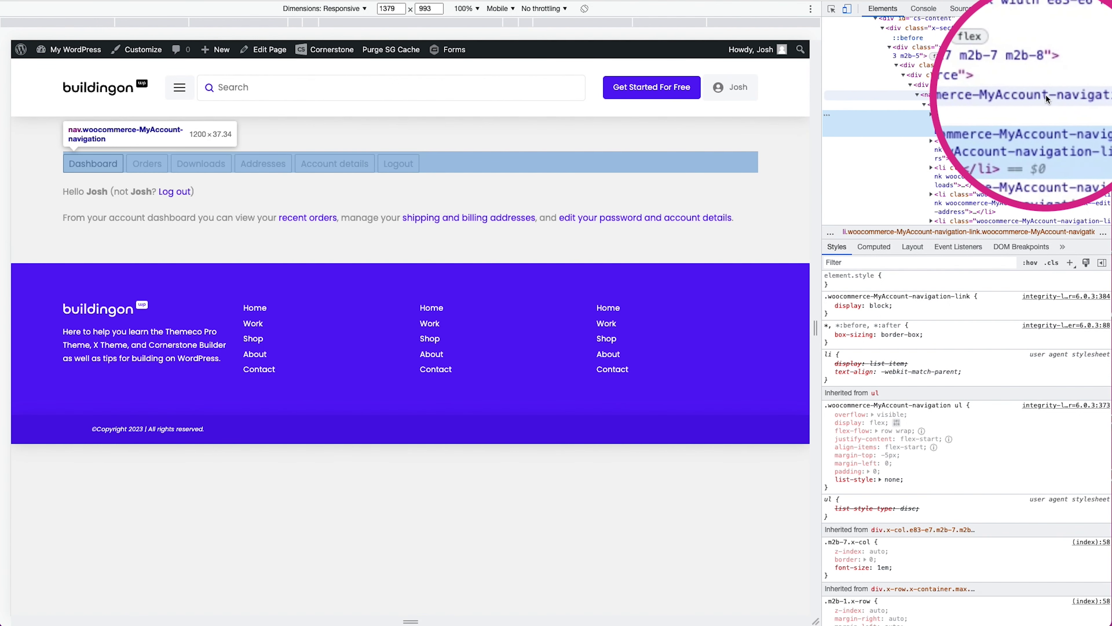
{"action": "left_click", "coordinate": [1077, 97]}
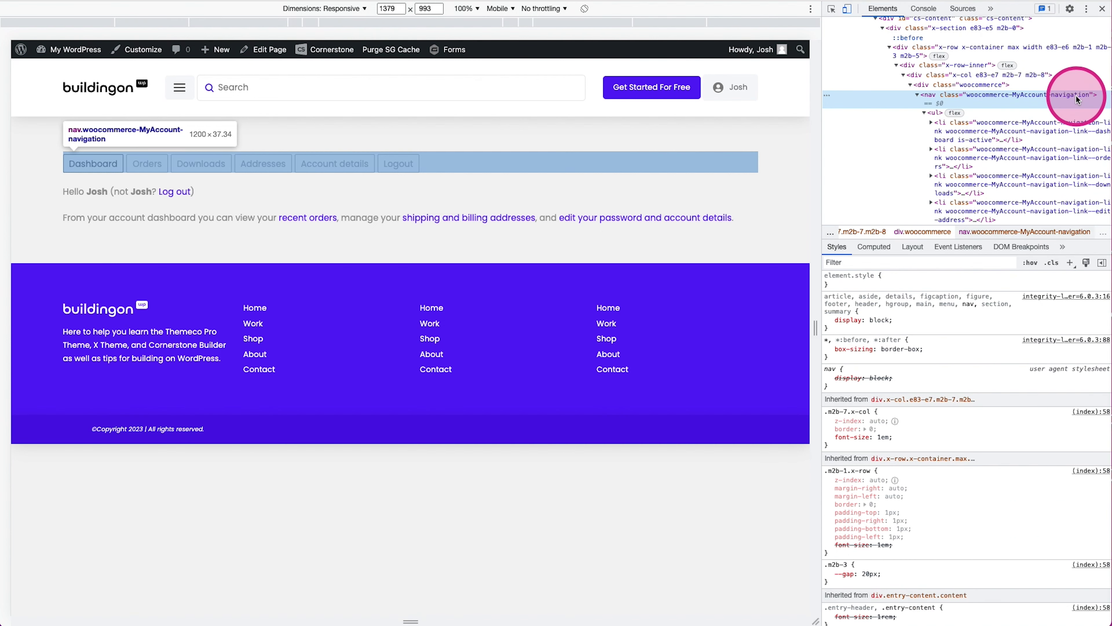
{"action": "double_click", "coordinate": [1063, 94]}
{"action": "key", "text": "ctrl+c"}
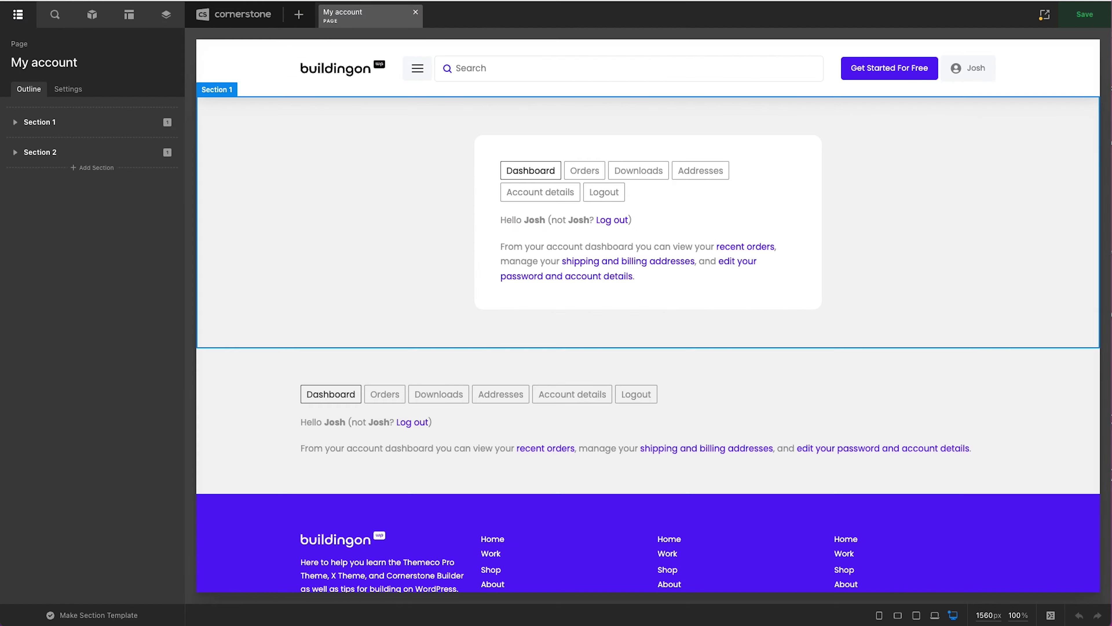
{"action": "left_click", "coordinate": [281, 230]}
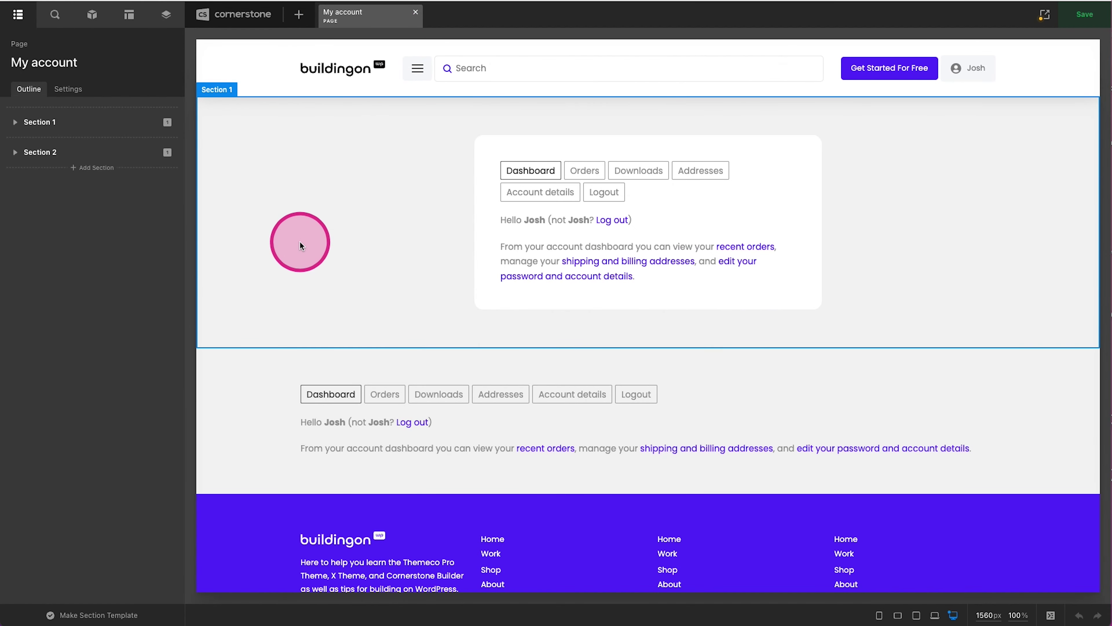
Step: Rename Section 1 as Login Form and Section 2 as Account View in the page outline
{"action": "left_click", "coordinate": [24, 13]}
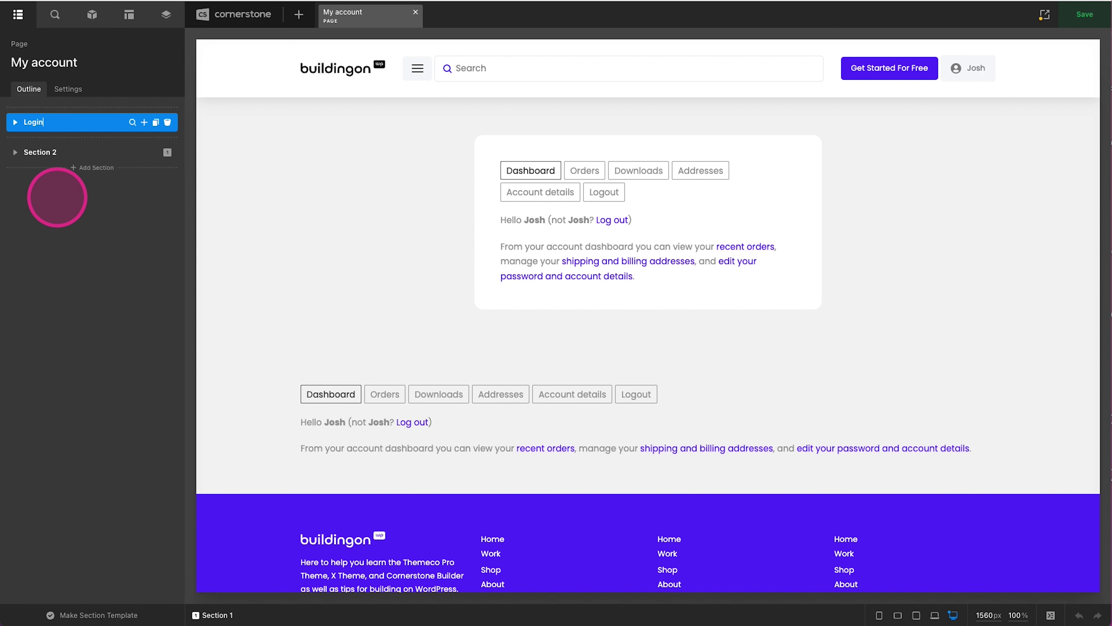
{"action": "left_click", "coordinate": [57, 198]}
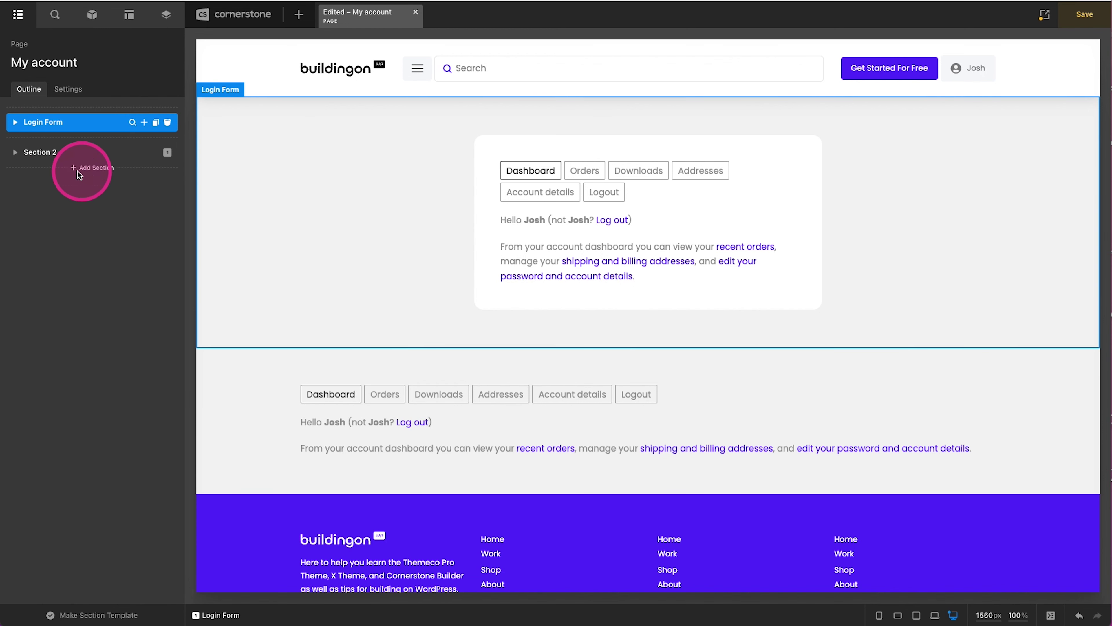
{"action": "double_click", "coordinate": [39, 152]}
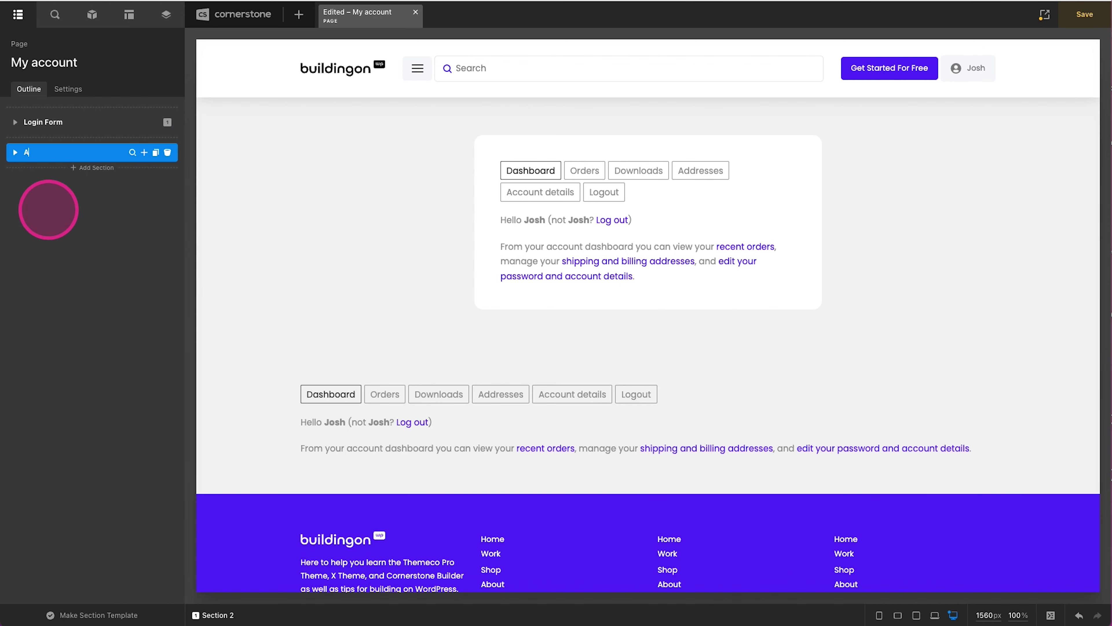
{"action": "type", "text": "Account View"}
{"action": "key", "text": "Return"}
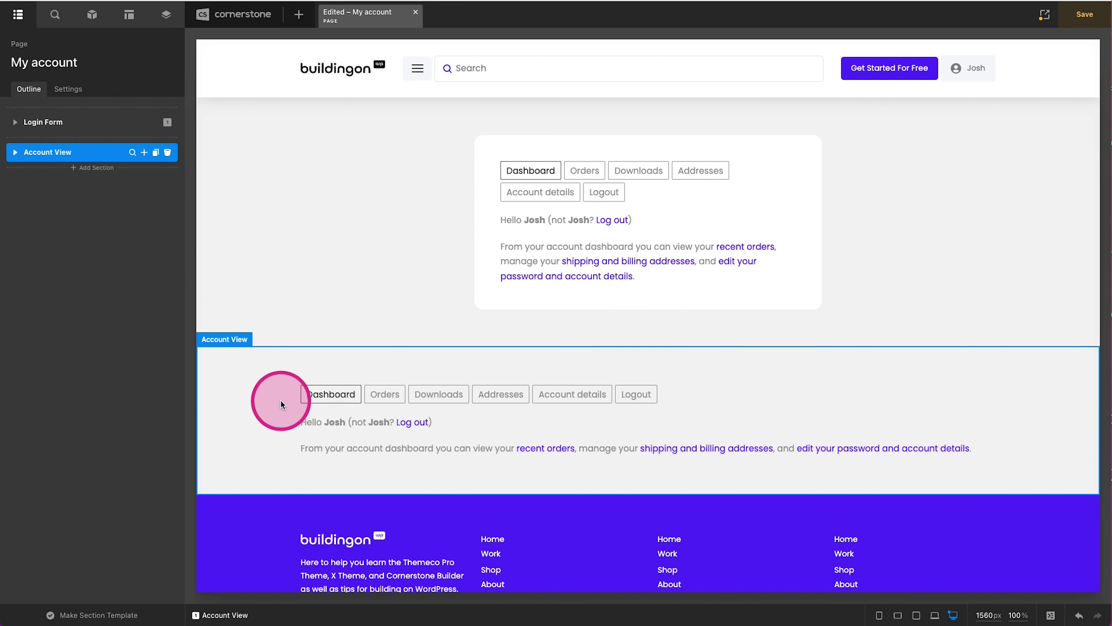
Step: Add page CSS that hides the default account navigation: .woocommerce-MyAccount-navigation { display: none; }, and close the code editor
{"action": "left_click", "coordinate": [319, 415]}
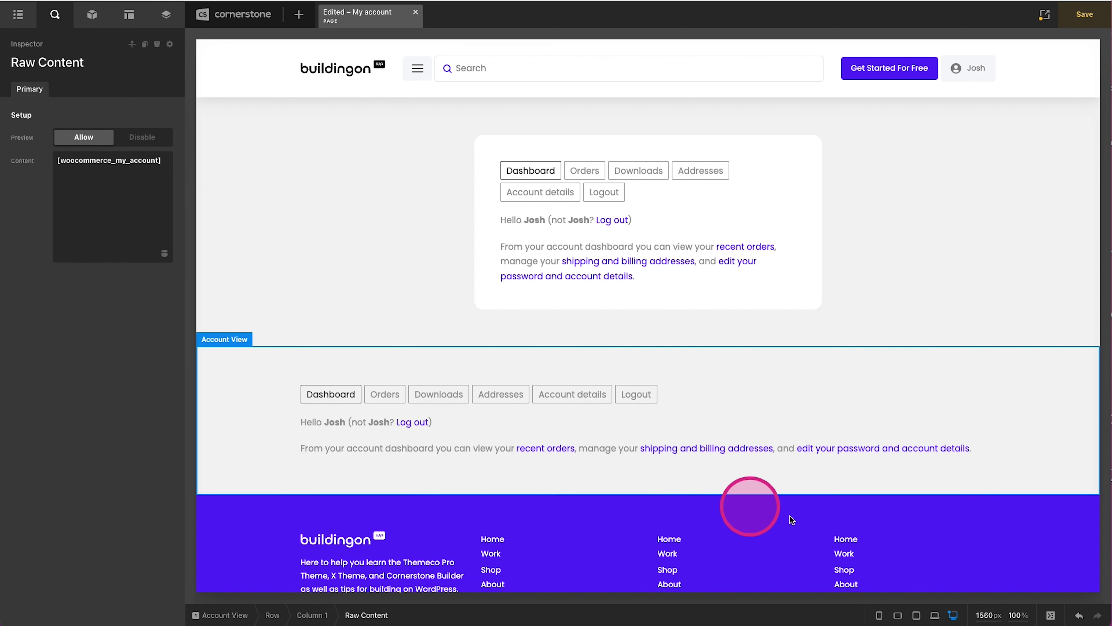
{"action": "left_click", "coordinate": [1050, 614]}
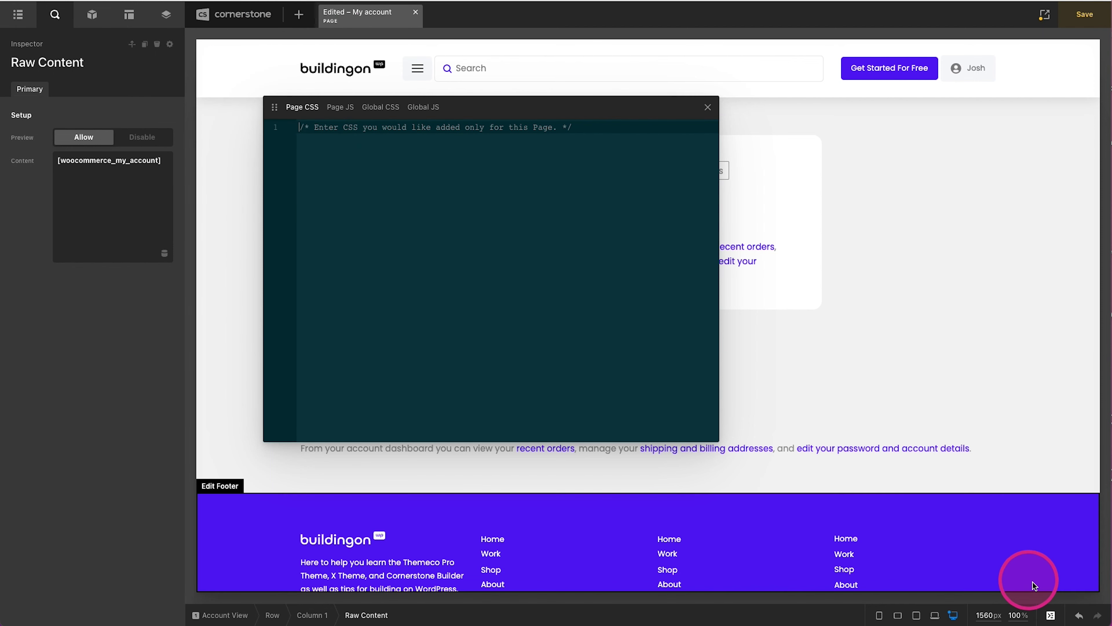
{"action": "left_click", "coordinate": [422, 268]}
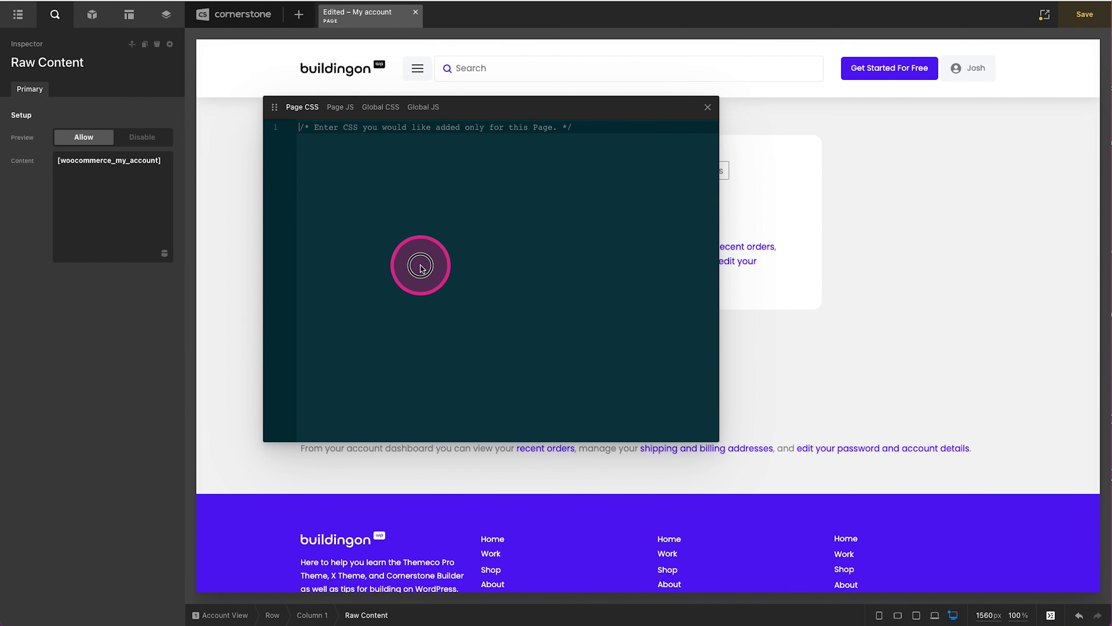
{"action": "key", "text": "ctrl+v"}
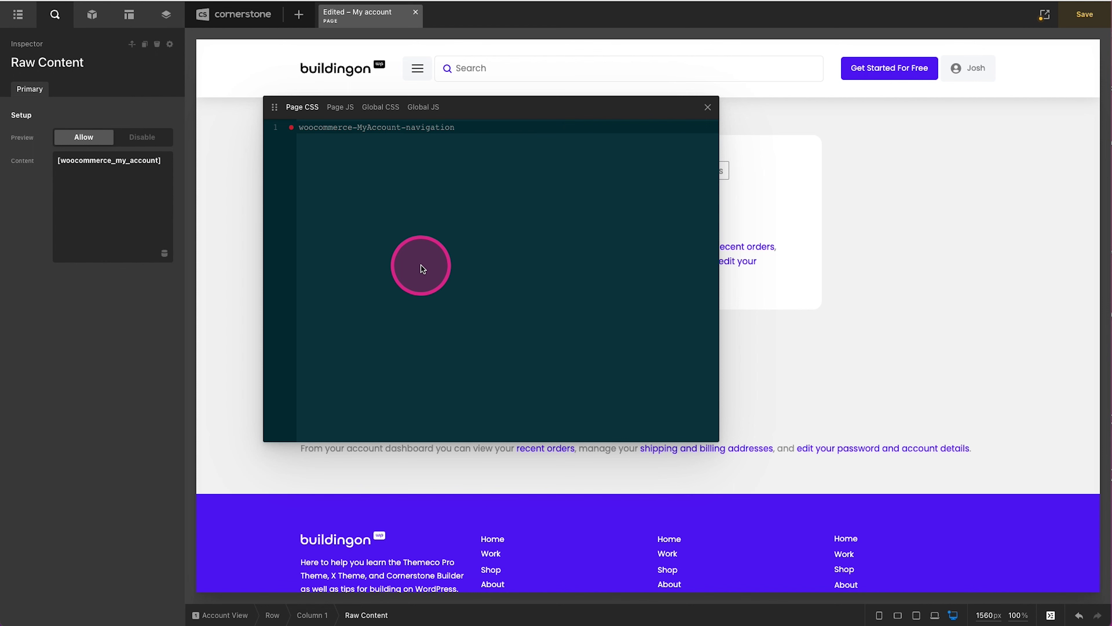
{"action": "key", "text": "Home"}
{"action": "key", "text": "Return"}
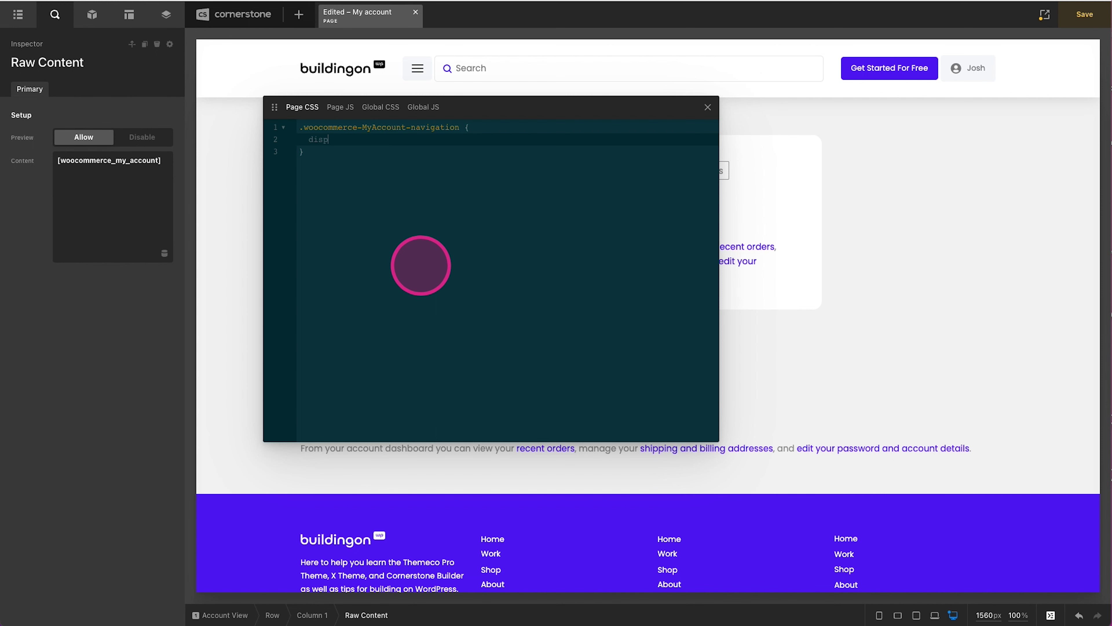
{"action": "type", "text": "display: none;"}
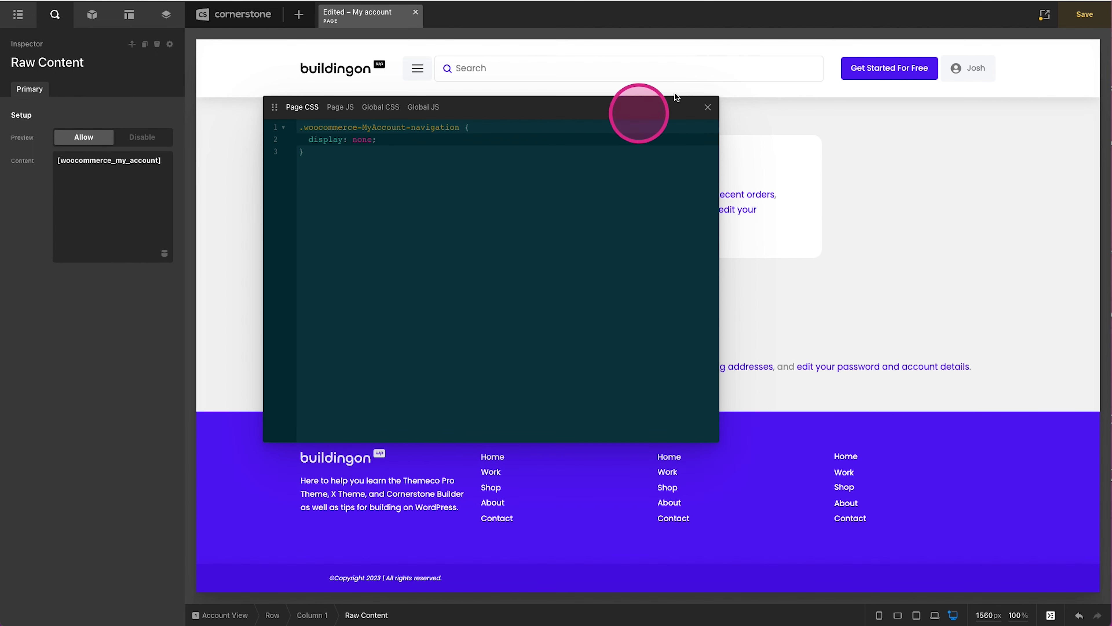
{"action": "left_click", "coordinate": [707, 107]}
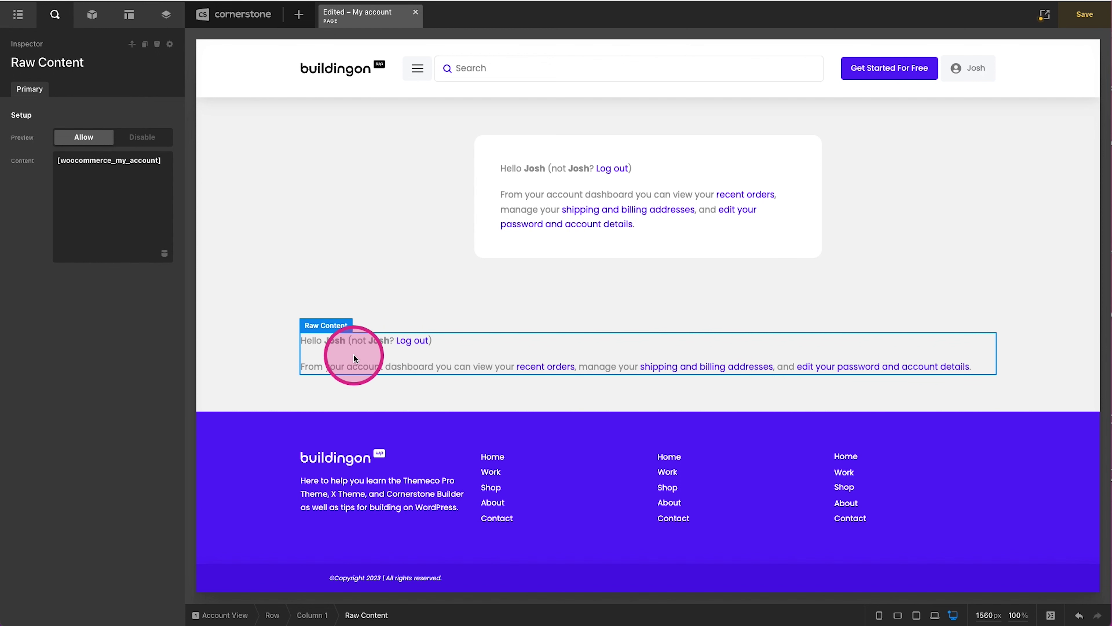
Step: Add a column to the Account View row, place it before the account content, and apply the one-third/two-thirds layout
{"action": "left_click", "coordinate": [310, 332]}
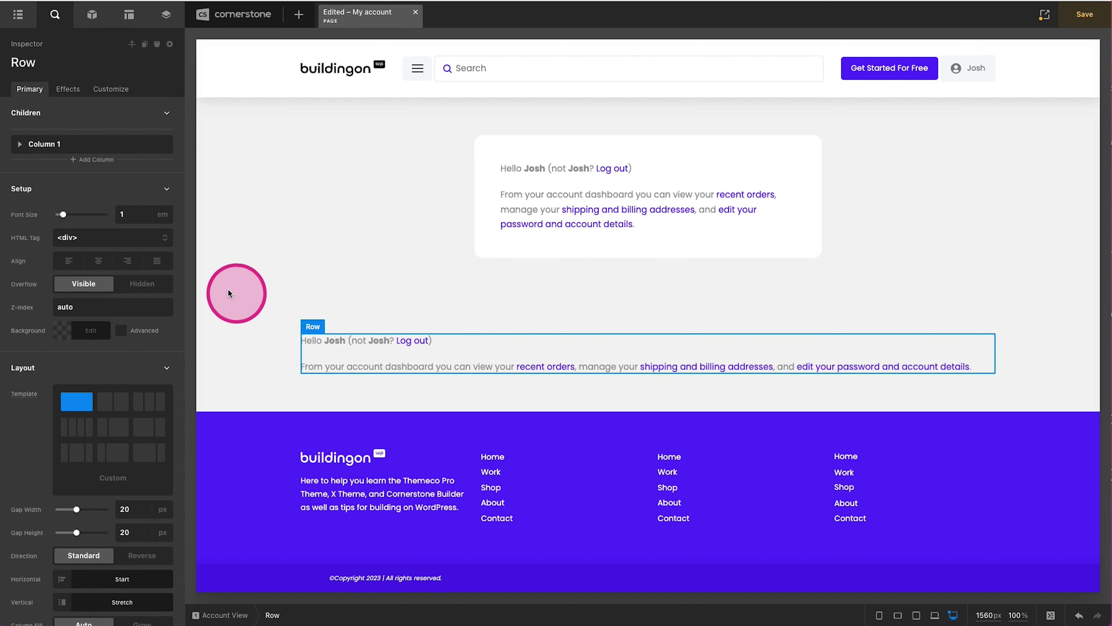
{"action": "left_click", "coordinate": [83, 159]}
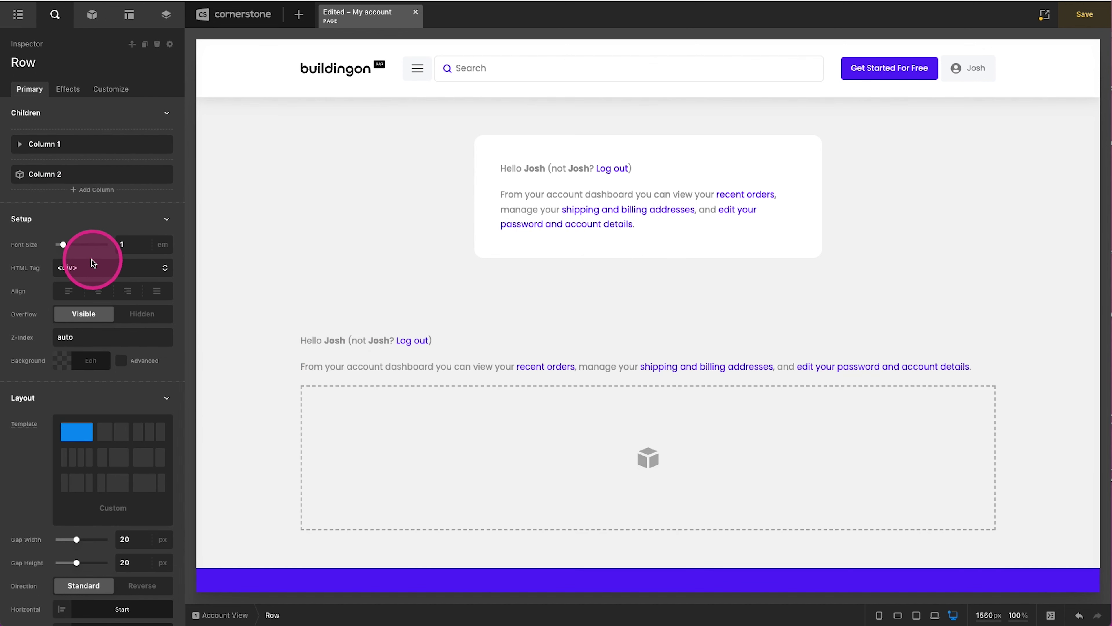
{"action": "left_click_drag", "start_coordinate": [70, 174], "coordinate": [67, 132]}
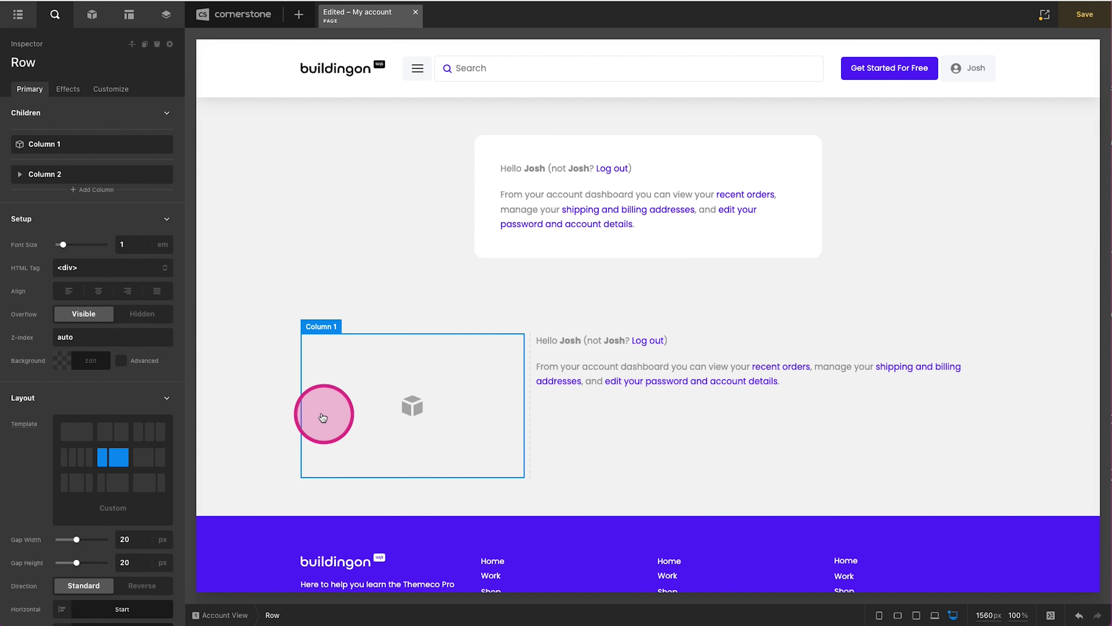
Step: Give the empty Column 1 a white background and linked padding of 3 em on all sides
{"action": "left_click", "coordinate": [317, 416]}
{"action": "left_click", "coordinate": [62, 318]}
{"action": "left_click_drag", "start_coordinate": [172, 194], "coordinate": [46, 119]}
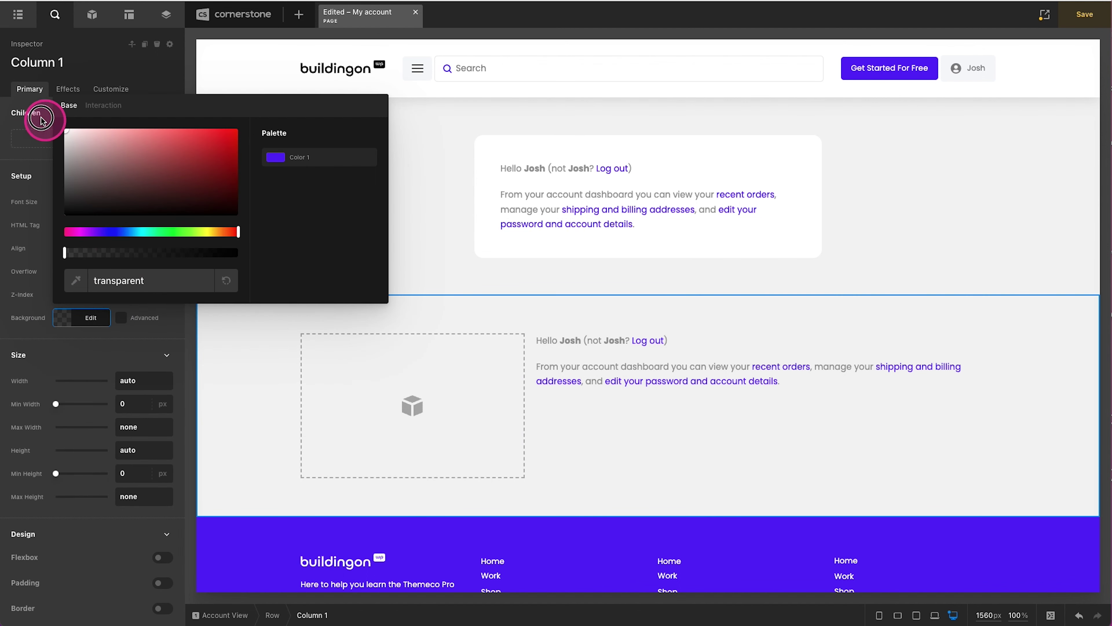
{"action": "left_click", "coordinate": [77, 325]}
{"action": "scroll", "coordinate": [119, 461], "scroll_direction": "down", "scroll_amount": 3}
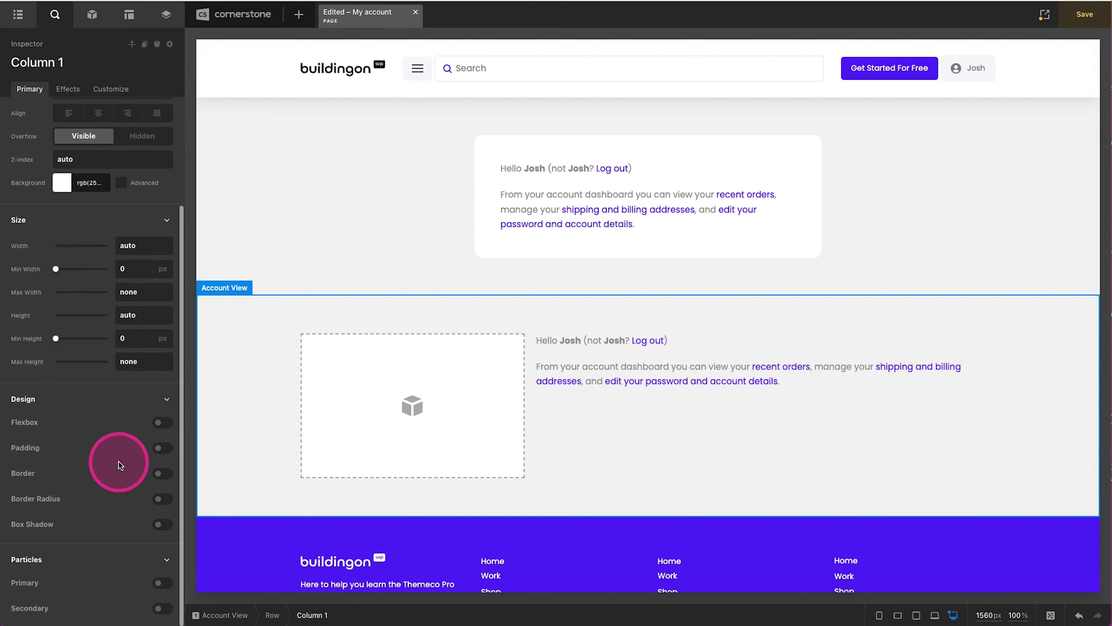
{"action": "left_click", "coordinate": [161, 448]}
{"action": "left_click", "coordinate": [122, 492]}
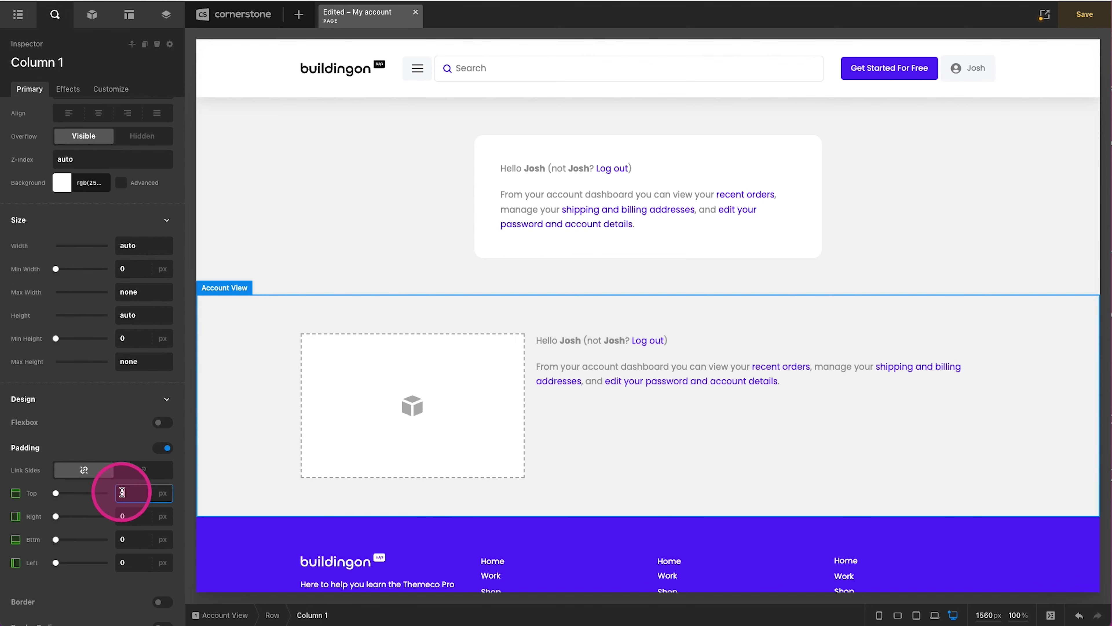
{"action": "left_click", "coordinate": [139, 466]}
{"action": "scroll", "coordinate": [135, 465], "scroll_direction": "down", "scroll_amount": 3}
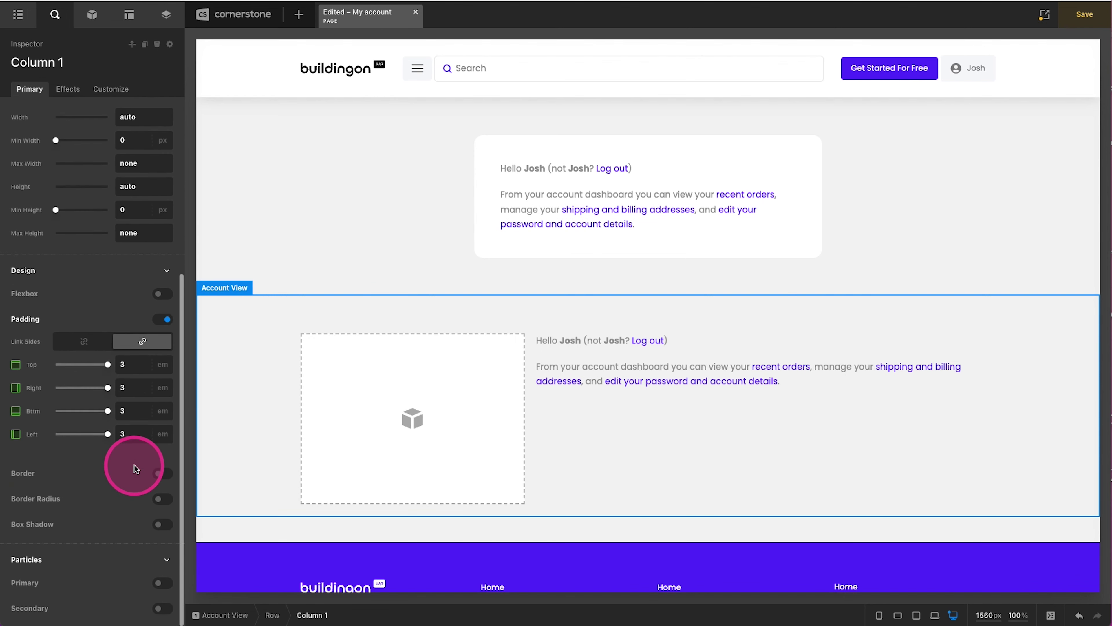
Step: Enable the border radius on Column 1 and set all linked corners to 1 em
{"action": "left_click", "coordinate": [158, 499]}
{"action": "left_click", "coordinate": [122, 548]}
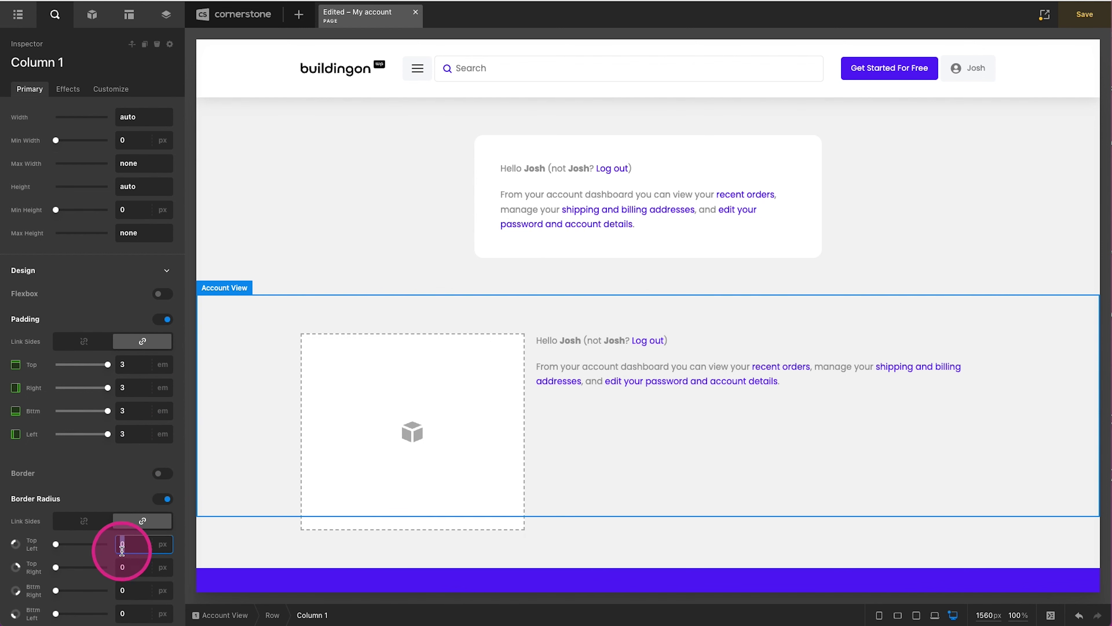
{"action": "scroll", "coordinate": [129, 475], "scroll_direction": "down", "scroll_amount": 2}
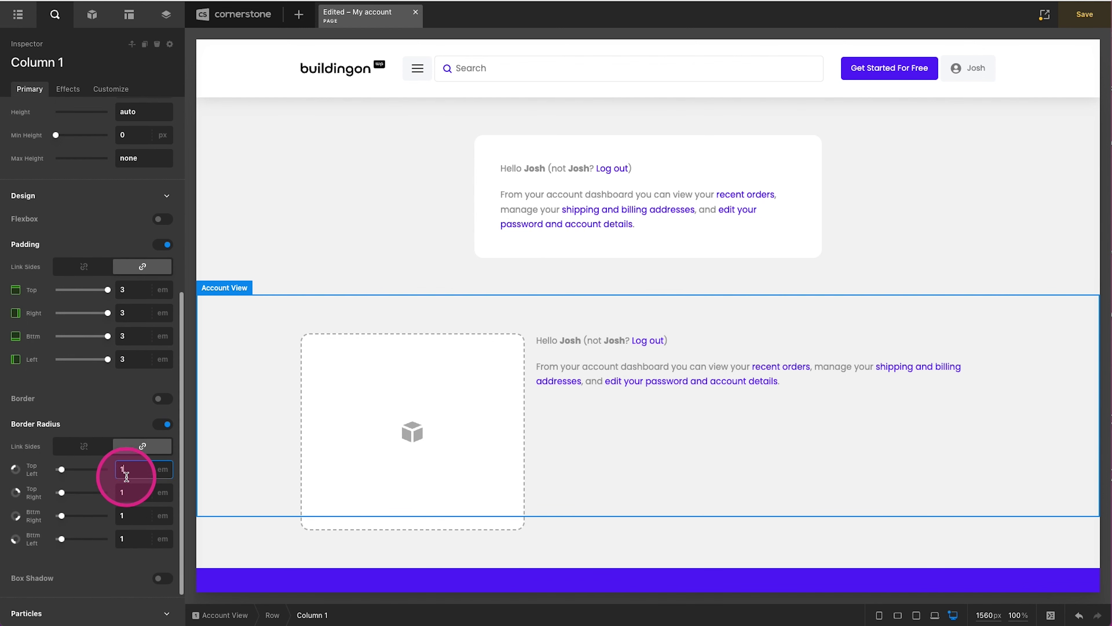
Step: Add an outside box shadow to Column 1 with 0.5 em Y offset, 2 em blur and color rgba(0, 0, 0, 0.25)
{"action": "scroll", "coordinate": [154, 543], "scroll_direction": "down", "scroll_amount": 1}
{"action": "left_click", "coordinate": [157, 552]}
{"action": "scroll", "coordinate": [131, 543], "scroll_direction": "down", "scroll_amount": 1}
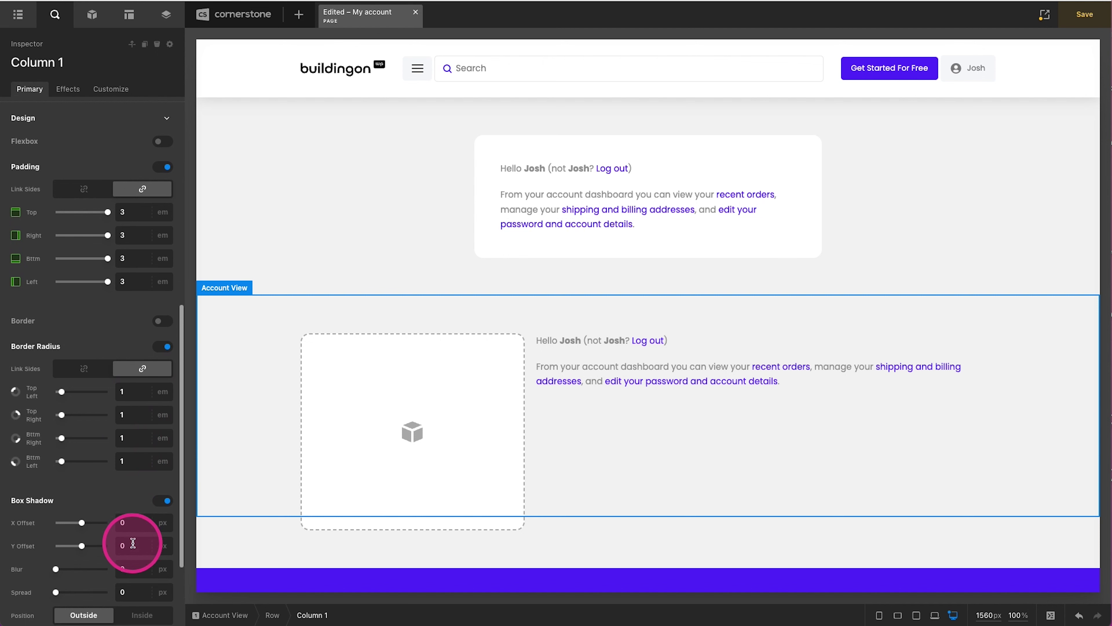
{"action": "left_click", "coordinate": [128, 547]}
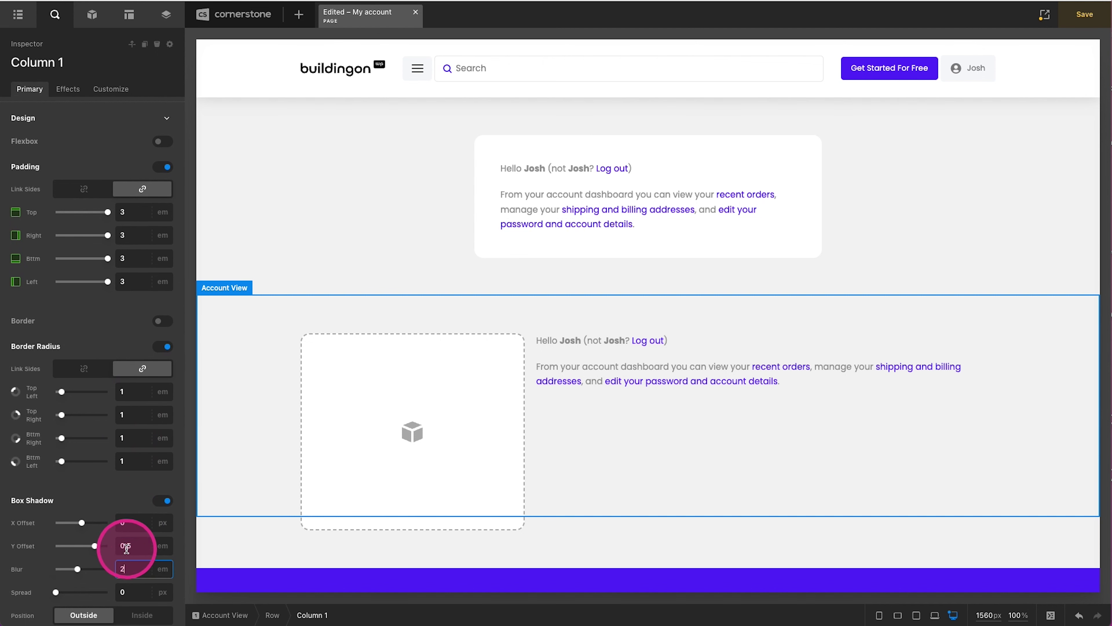
{"action": "scroll", "coordinate": [128, 548], "scroll_direction": "down", "scroll_amount": 2}
{"action": "left_click", "coordinate": [116, 545]}
{"action": "left_click", "coordinate": [107, 468]}
{"action": "left_click", "coordinate": [86, 547]}
{"action": "left_click", "coordinate": [347, 525]}
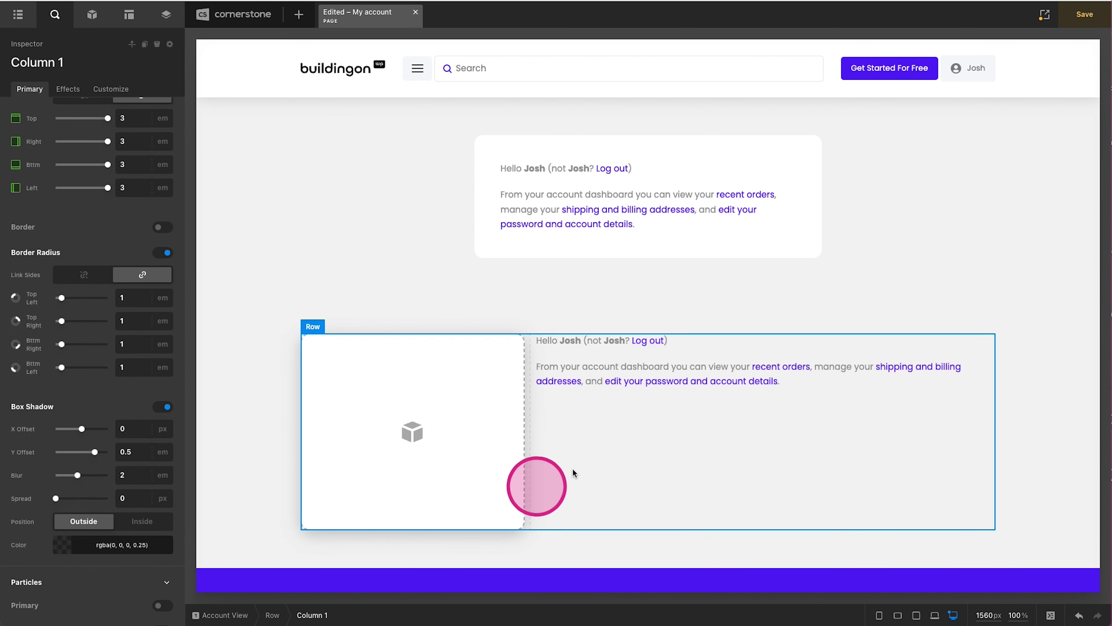
Step: Give Column 2, which holds the account content, linked padding of 3 em on all sides and a white background
{"action": "left_click", "coordinate": [606, 474]}
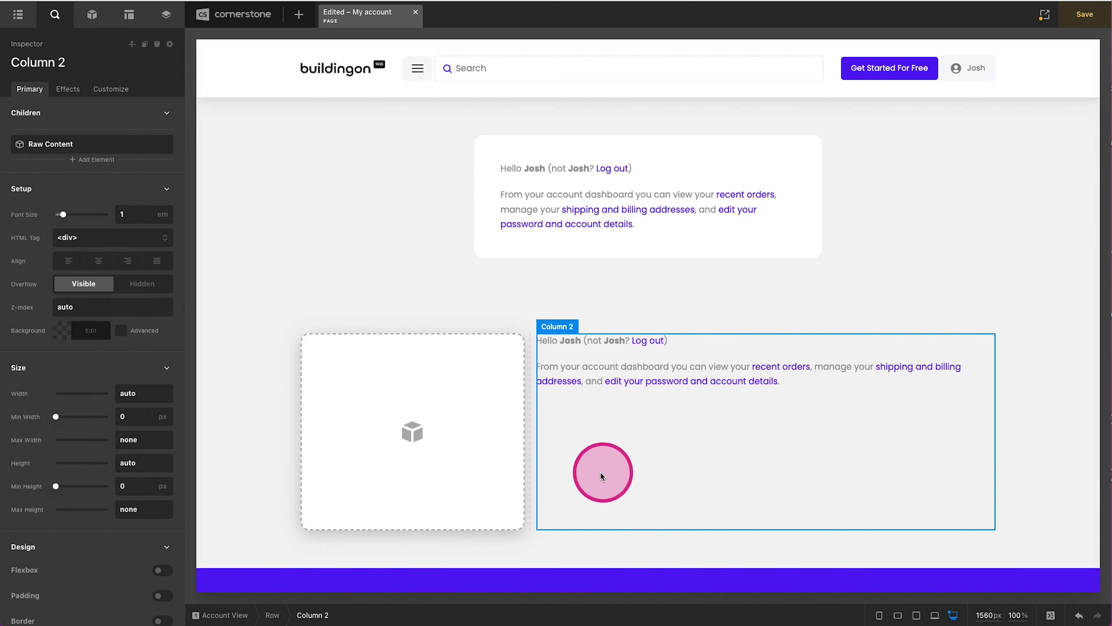
{"action": "scroll", "coordinate": [112, 414], "scroll_direction": "down", "scroll_amount": 3}
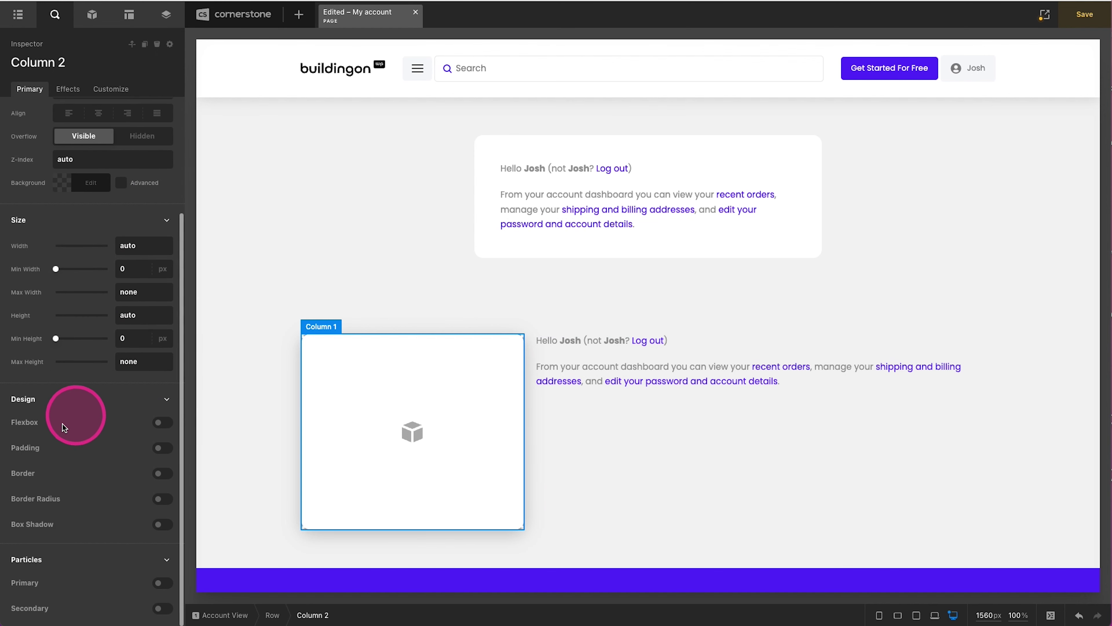
{"action": "left_click", "coordinate": [158, 448]}
{"action": "left_click", "coordinate": [136, 493]}
{"action": "type", "text": "3"}
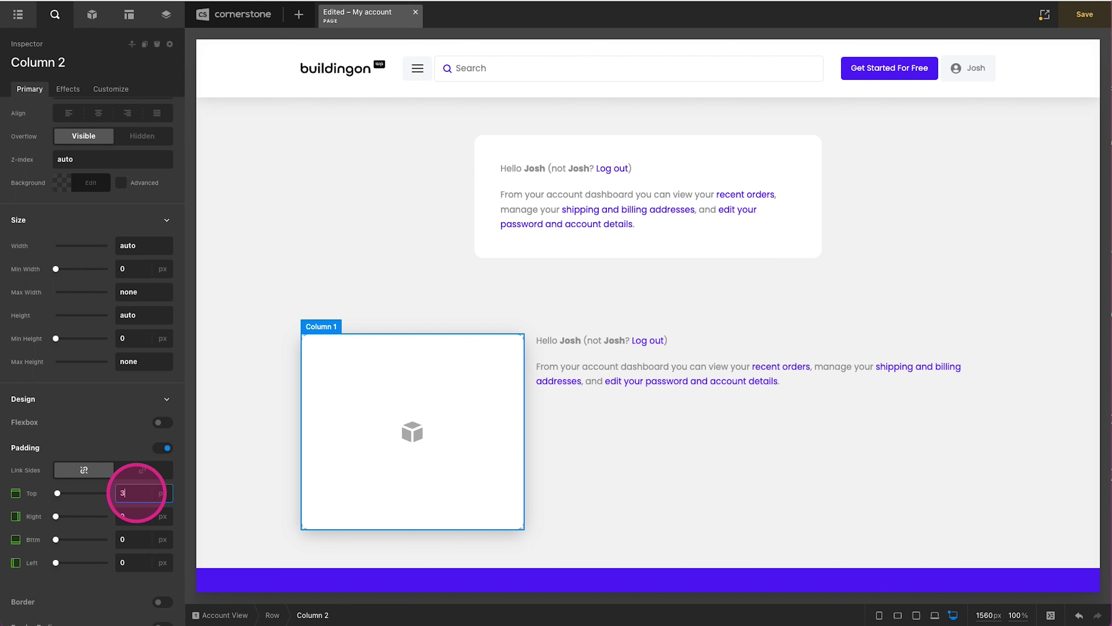
{"action": "type", "text": "em"}
{"action": "left_click", "coordinate": [142, 470]}
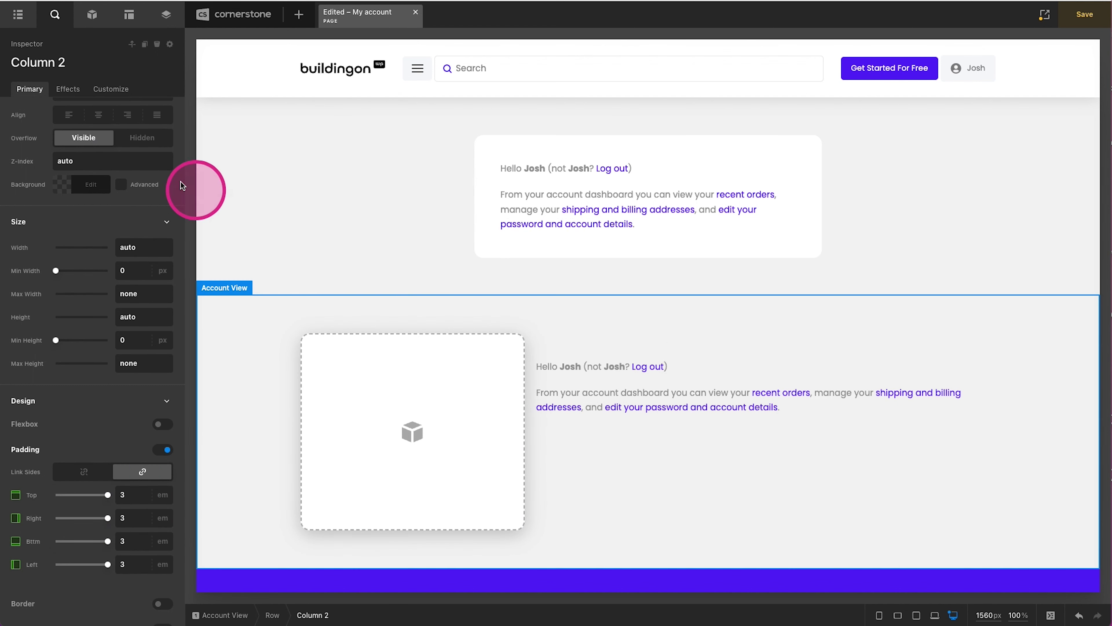
{"action": "left_click", "coordinate": [59, 184]}
{"action": "left_click", "coordinate": [117, 258]}
{"action": "left_click", "coordinate": [87, 192]}
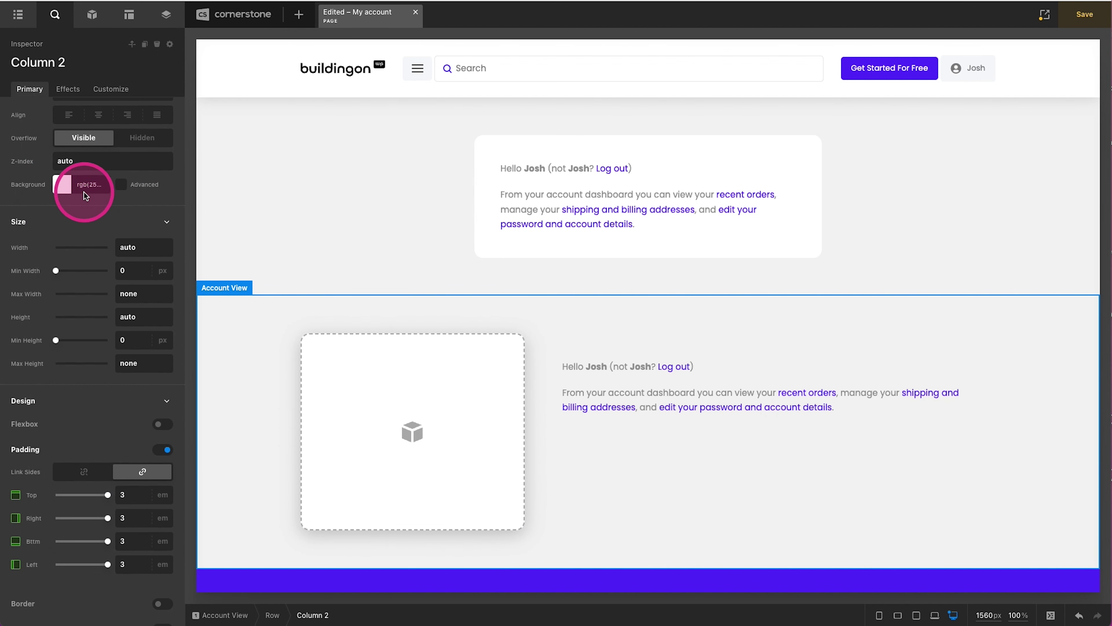
Step: Enable the border radius on Column 2 and set all linked corners to 1 em
{"action": "scroll", "coordinate": [75, 307], "scroll_direction": "down", "scroll_amount": 3}
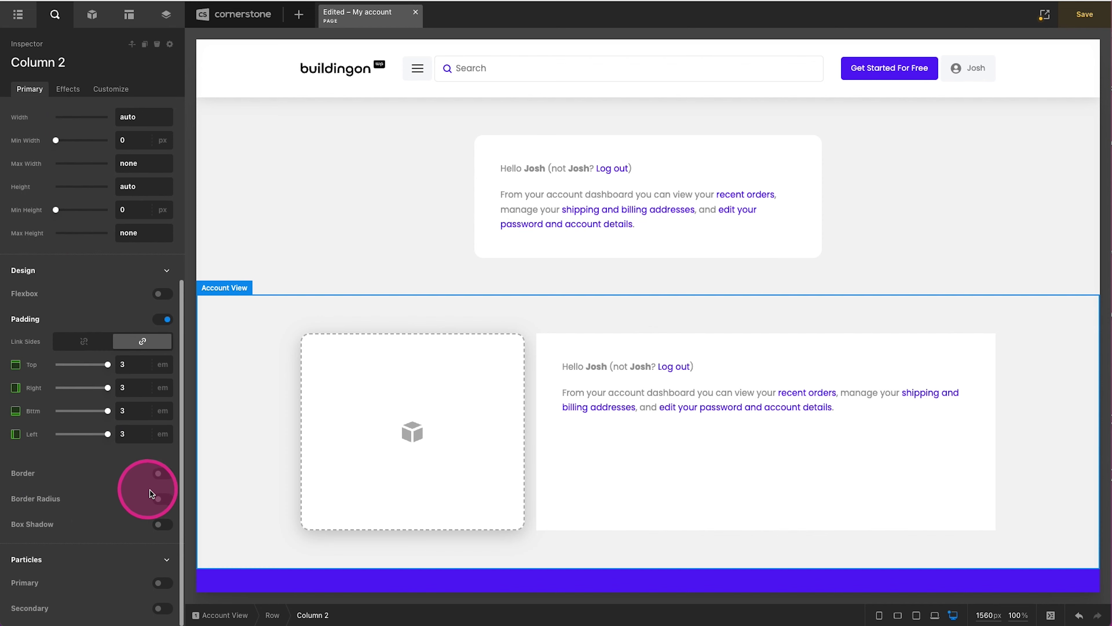
{"action": "left_click", "coordinate": [150, 493]}
{"action": "left_click", "coordinate": [140, 523]}
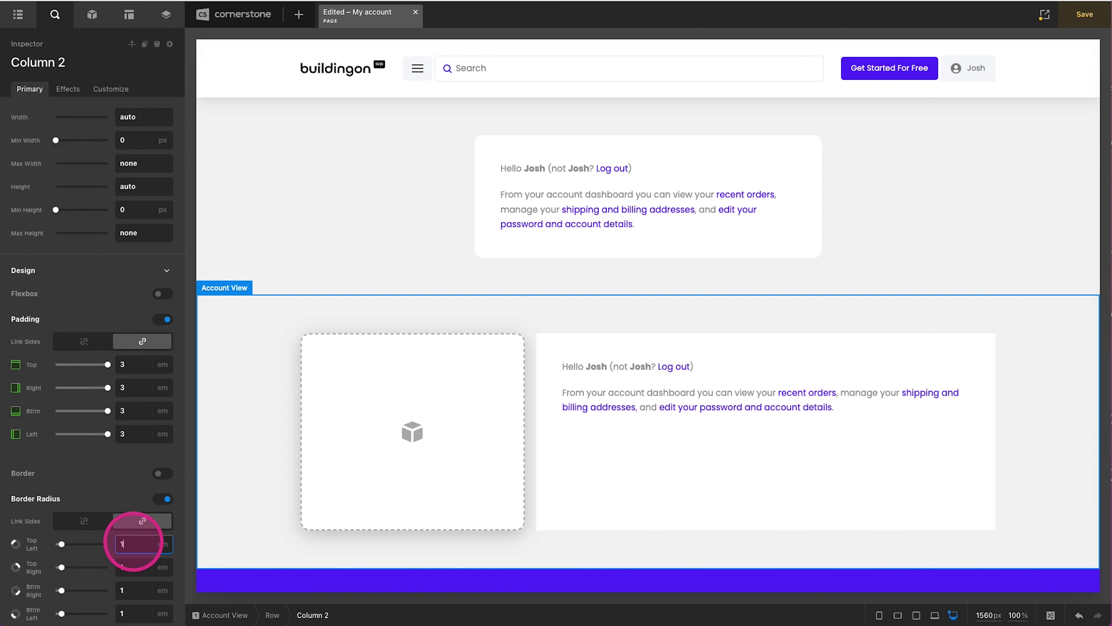
{"action": "left_click", "coordinate": [134, 543]}
{"action": "type", "text": "1"}
Step: Switch to the live account page, close the developer tools, and examine the account navigation links
{"action": "left_click", "coordinate": [372, 17]}
{"action": "left_click", "coordinate": [477, 13]}
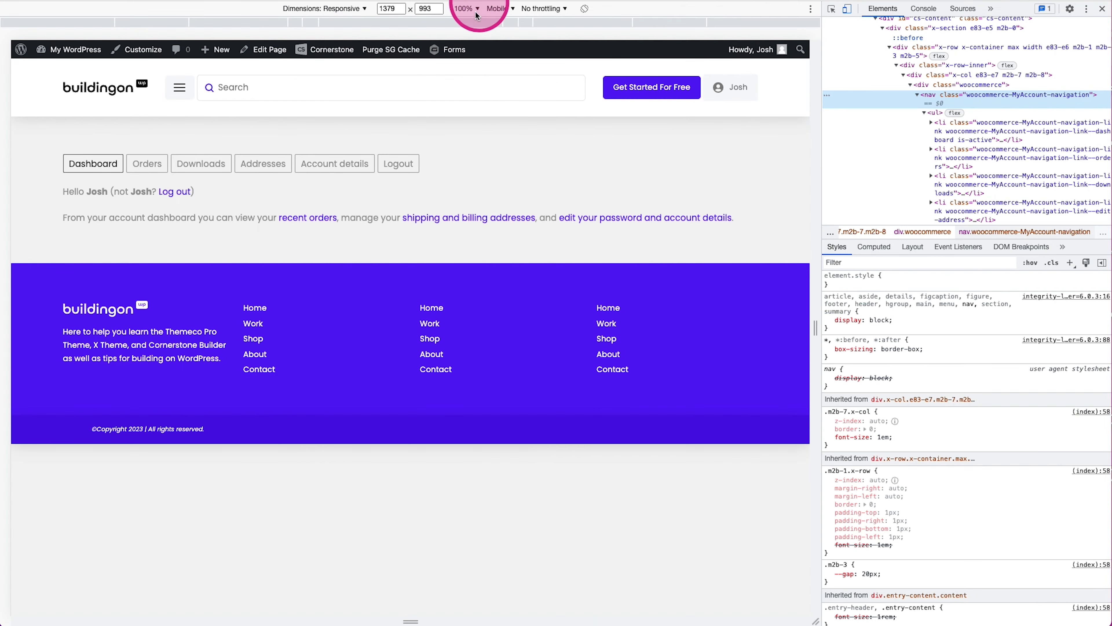
{"action": "left_click", "coordinate": [1103, 9]}
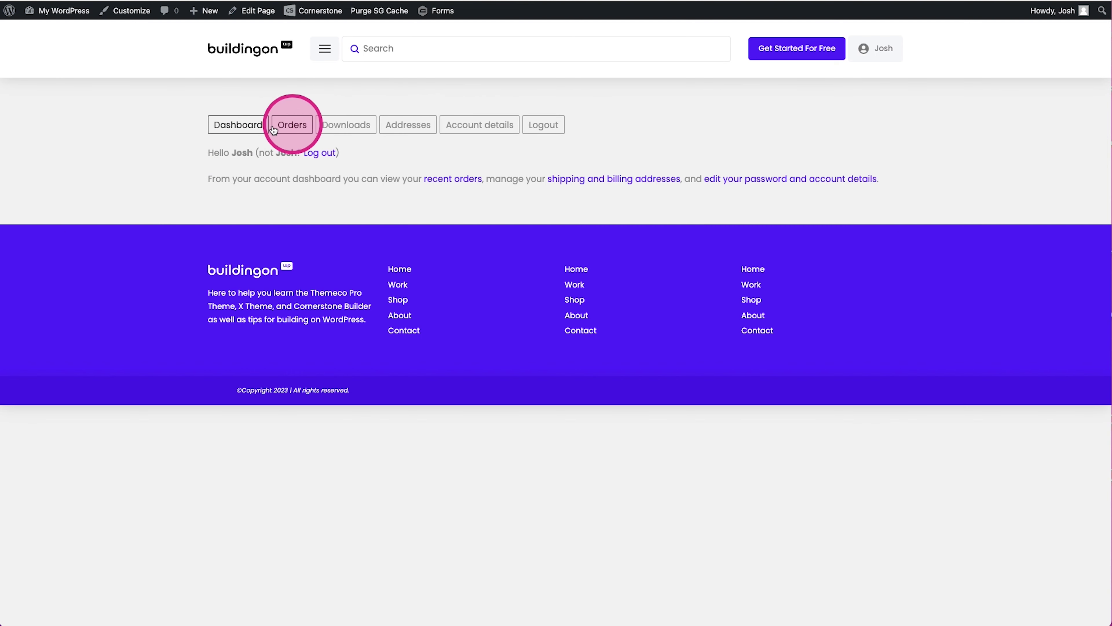
{"action": "left_click", "coordinate": [240, 124]}
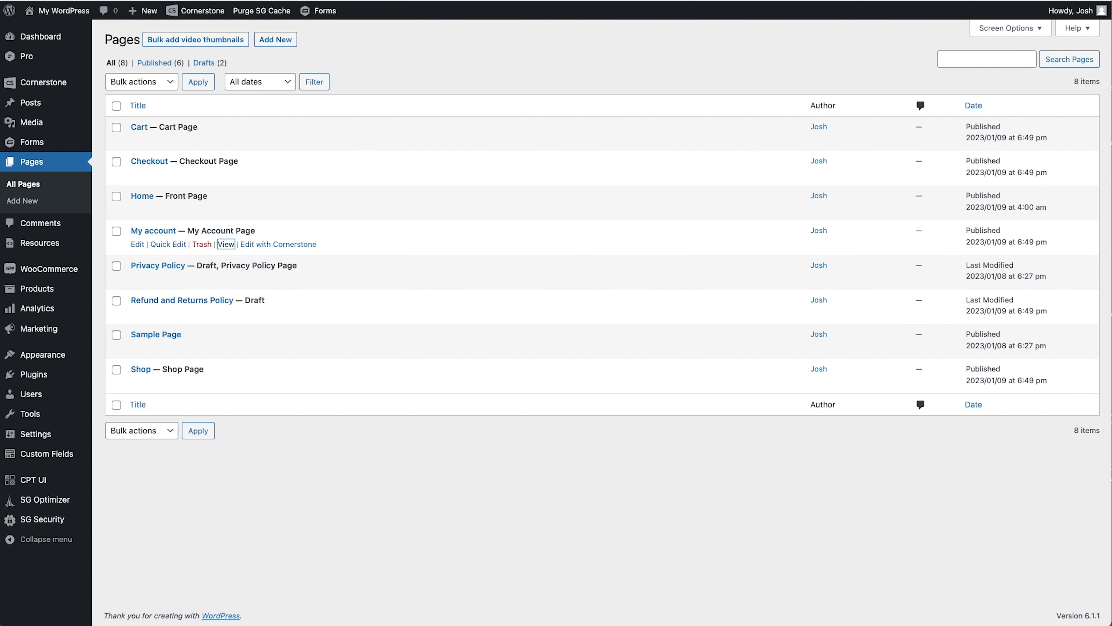
Step: Open the WooCommerce advanced settings and examine the account endpoint slugs, including the Orders endpoint
{"action": "mouse_move", "coordinate": [56, 267]}
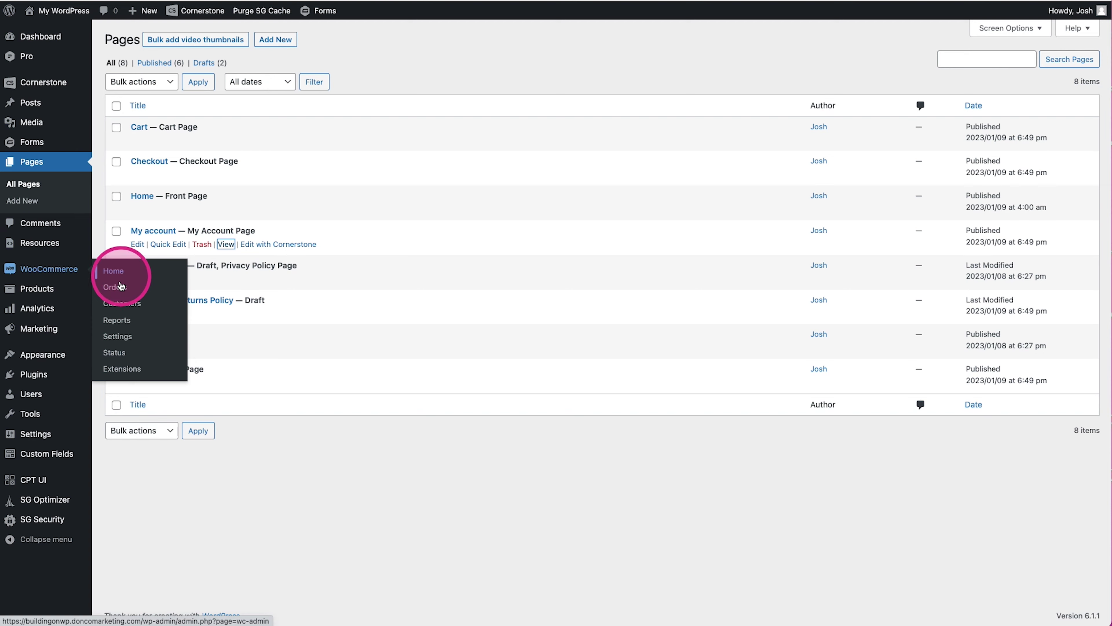
{"action": "left_click", "coordinate": [118, 336]}
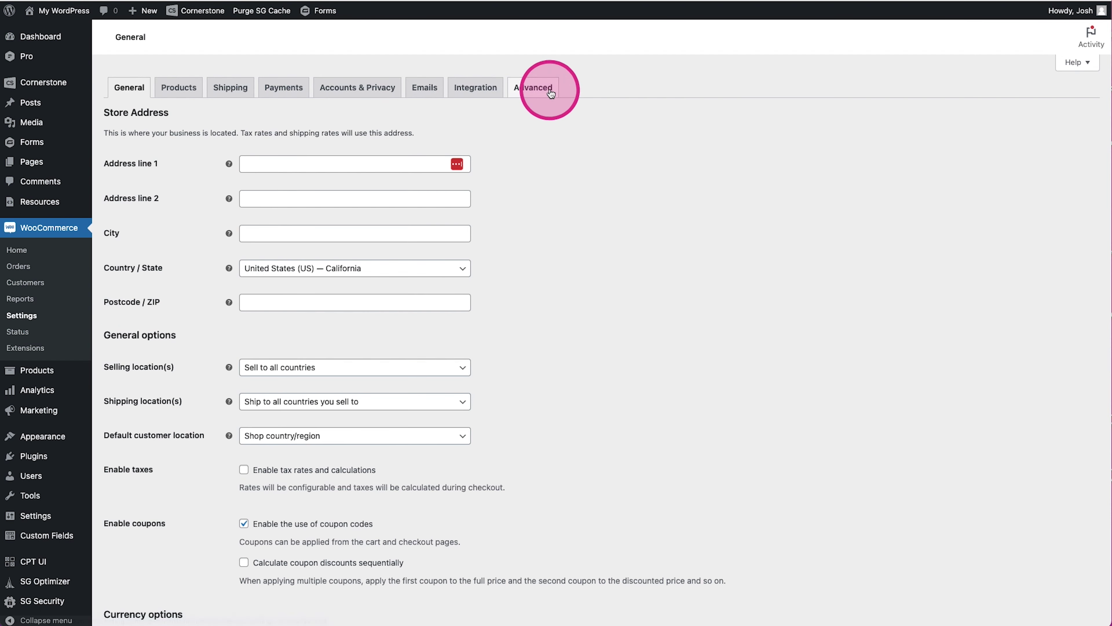
{"action": "left_click", "coordinate": [542, 88]}
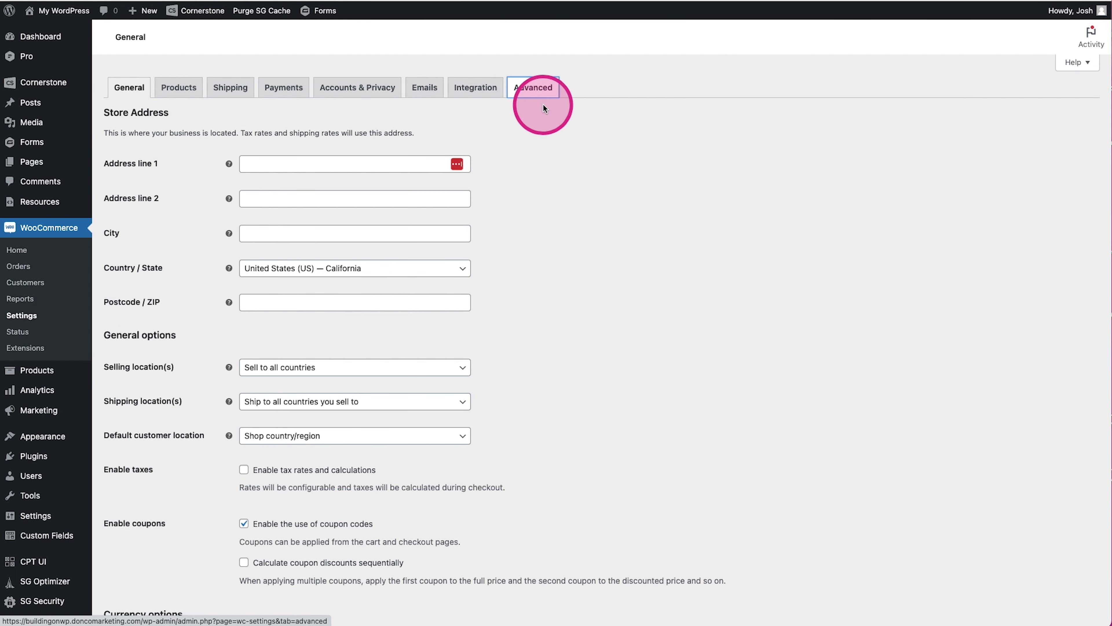
{"action": "scroll", "coordinate": [531, 115], "scroll_direction": "down", "scroll_amount": 8}
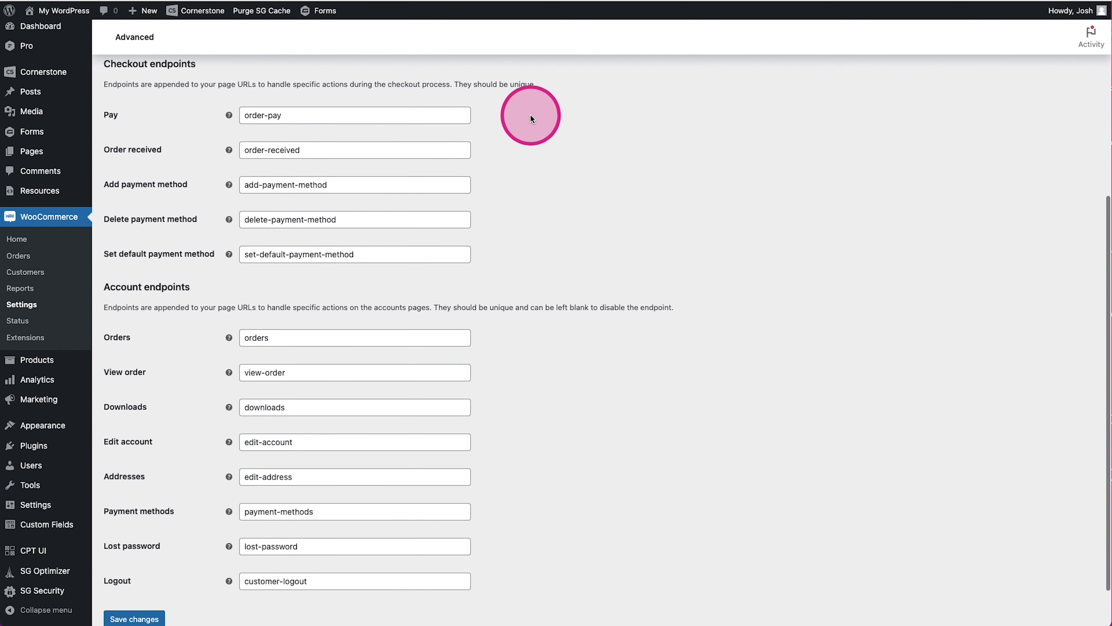
{"action": "scroll", "coordinate": [531, 115], "scroll_direction": "down", "scroll_amount": 2}
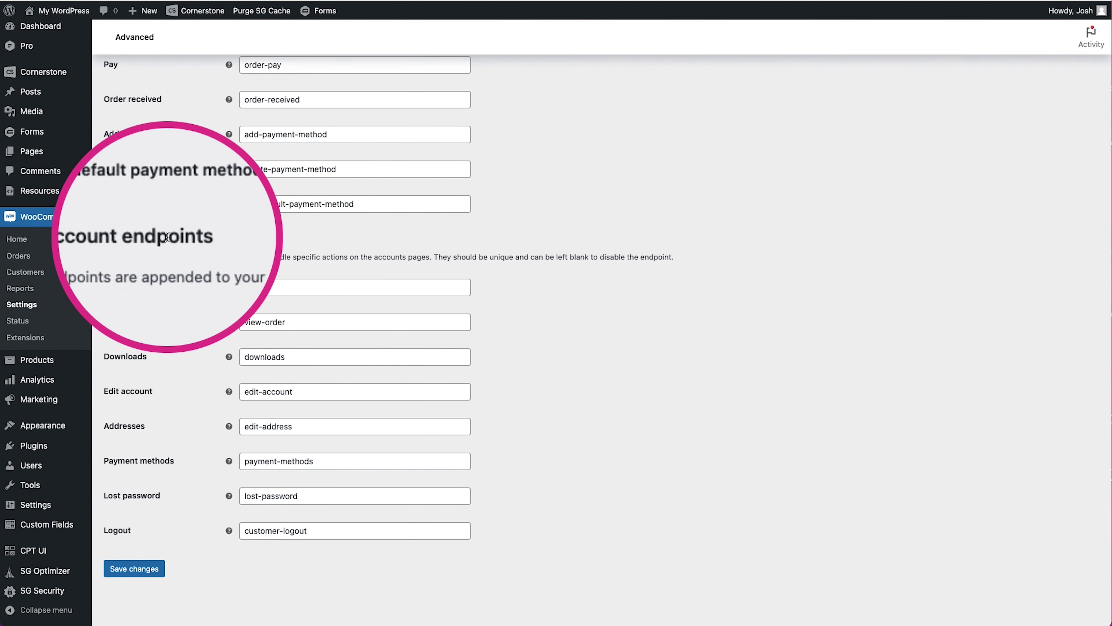
{"action": "left_click", "coordinate": [268, 287]}
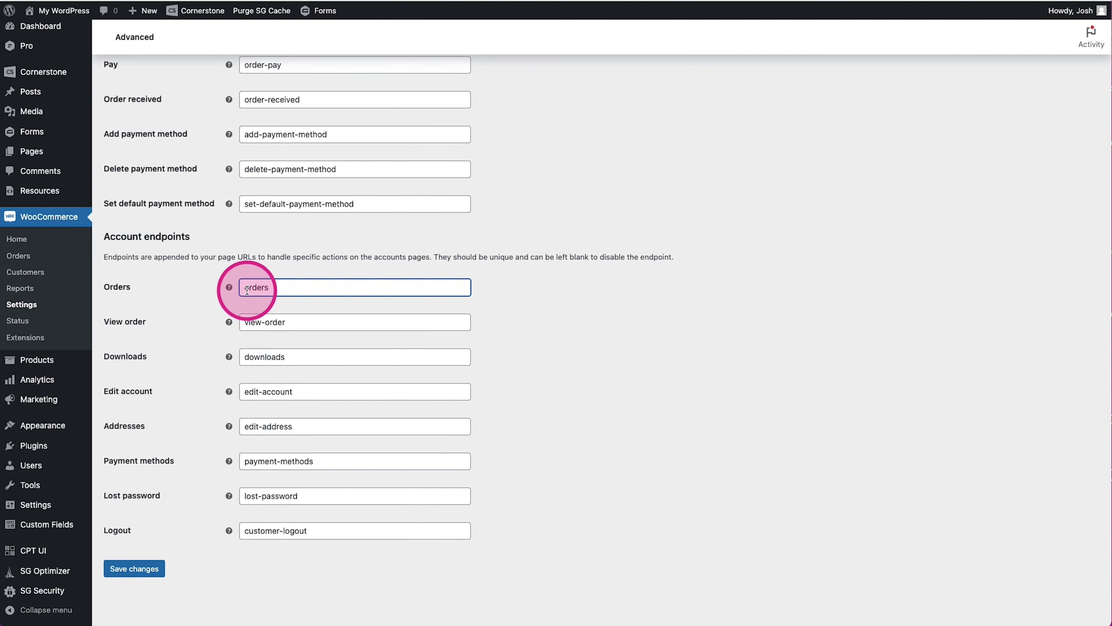
{"action": "left_click_drag", "start_coordinate": [247, 290], "coordinate": [271, 289]}
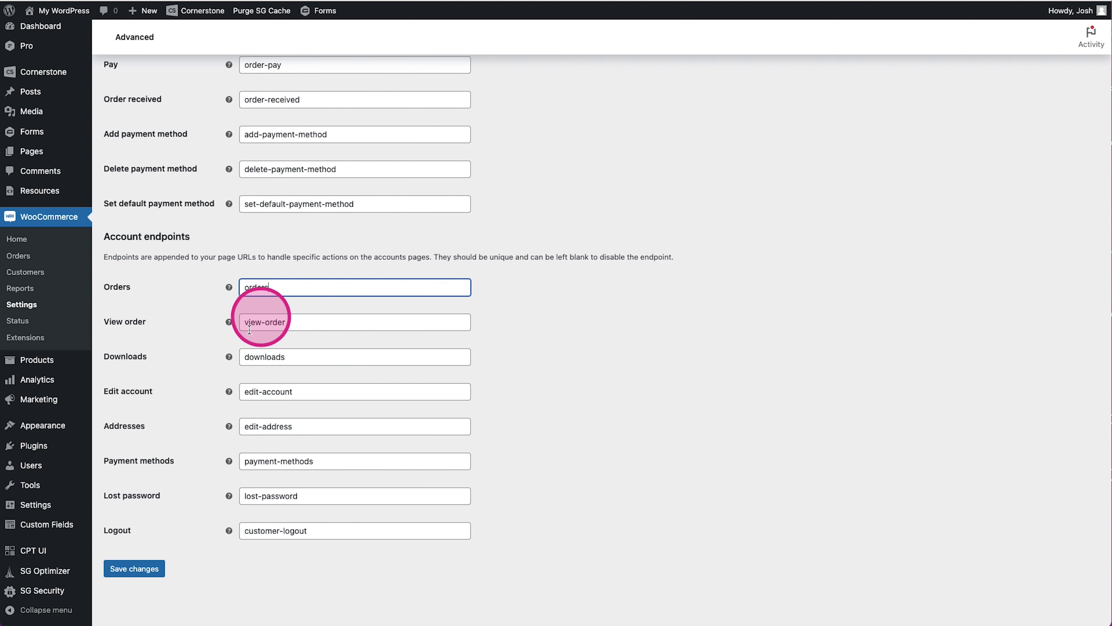
{"action": "key", "text": "super+a"}
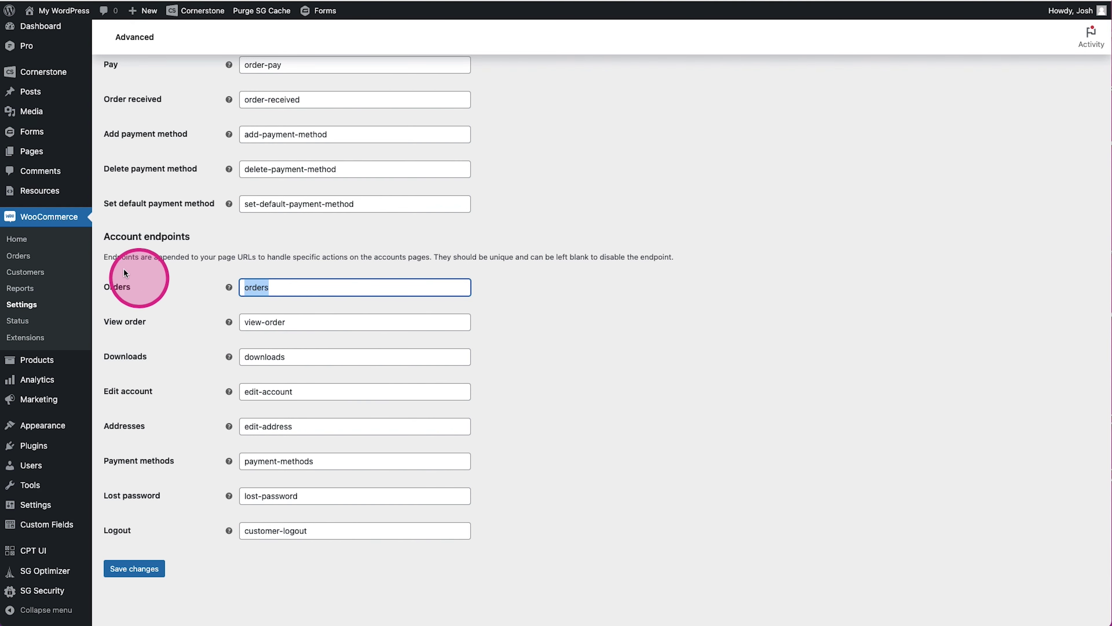
Step: Create a new WordPress navigation menu named GN-1
{"action": "mouse_move", "coordinate": [40, 435]}
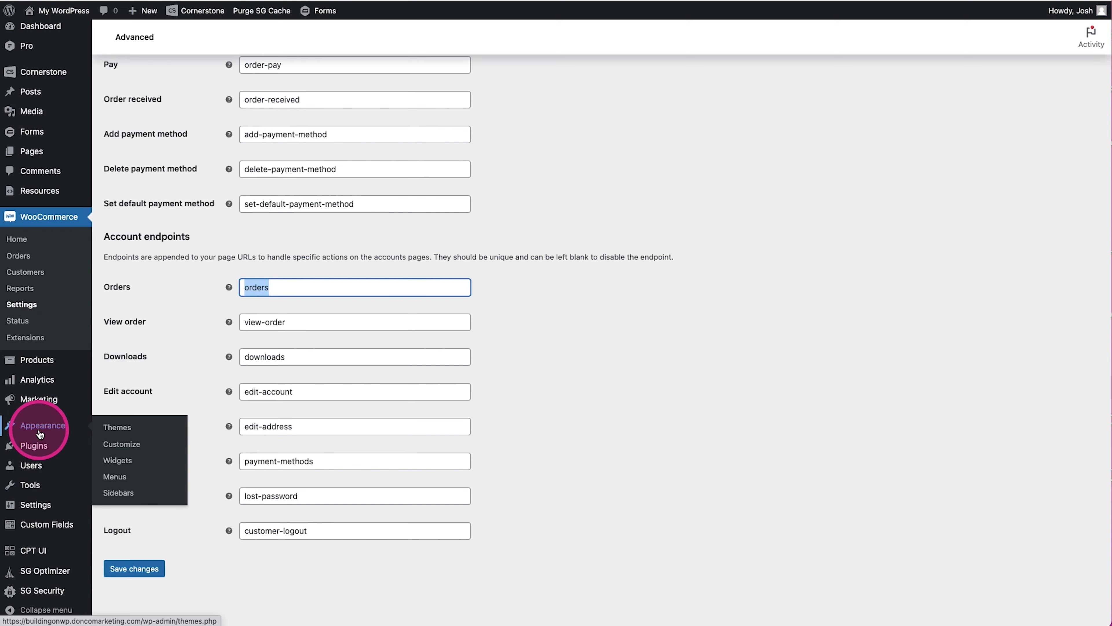
{"action": "left_click", "coordinate": [115, 476]}
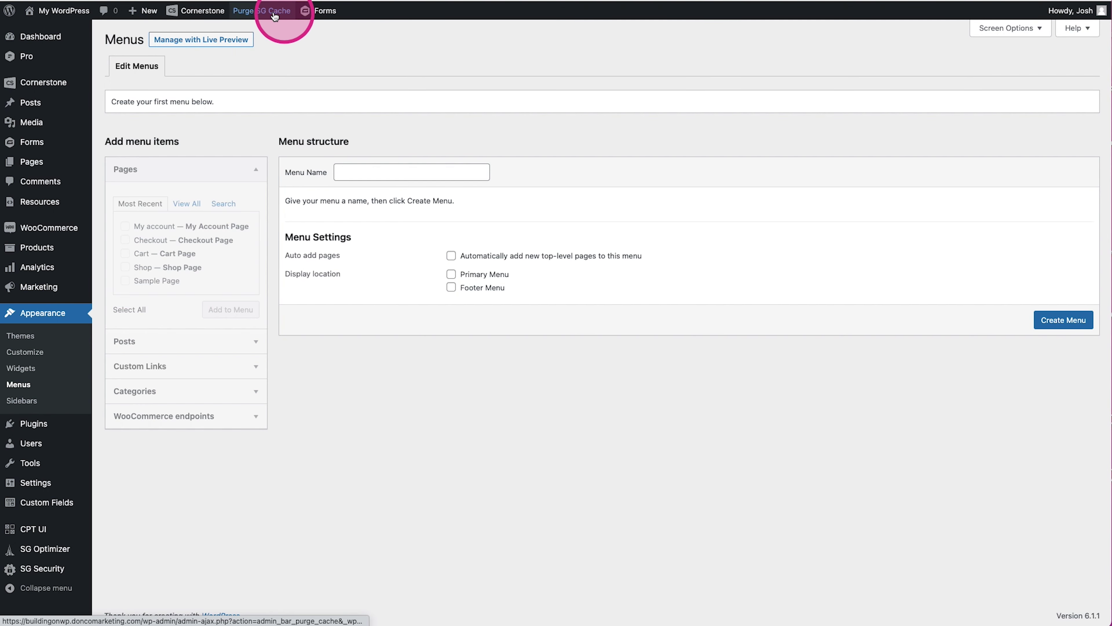
{"action": "left_click", "coordinate": [425, 172]}
{"action": "type", "text": "GN-1"}
{"action": "left_click_drag", "start_coordinate": [359, 173], "coordinate": [340, 172]}
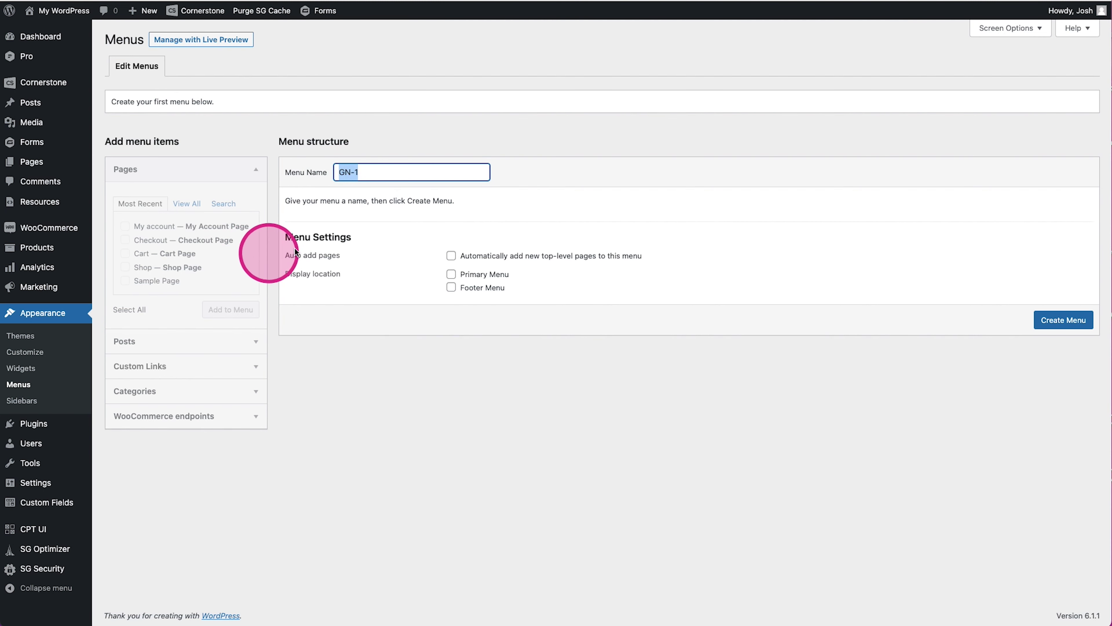
{"action": "left_click", "coordinate": [1063, 322]}
{"action": "left_click", "coordinate": [1064, 328]}
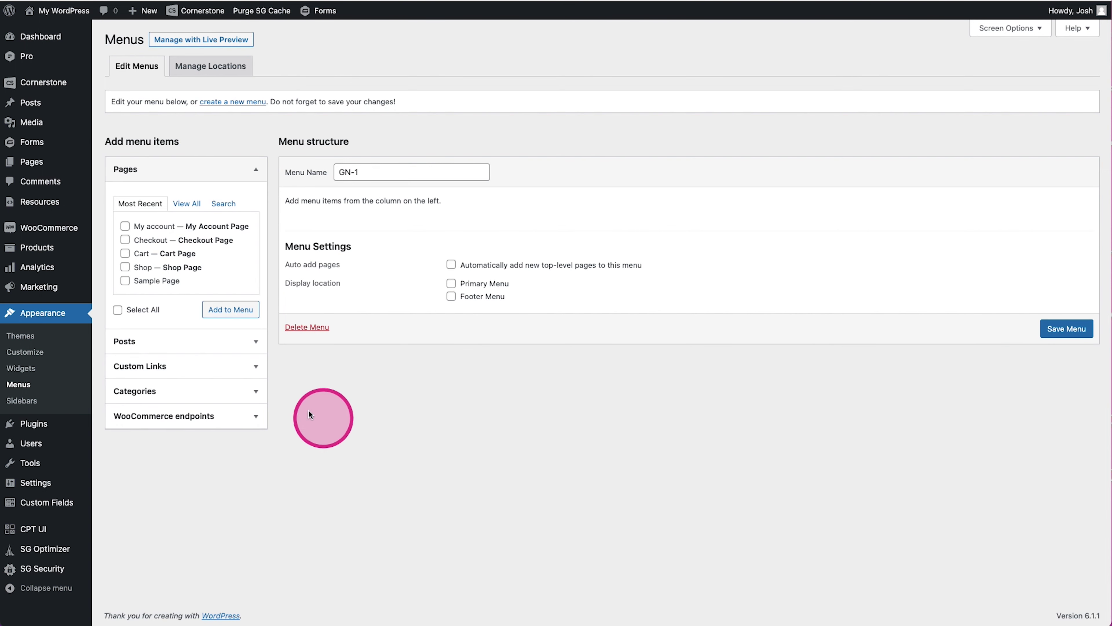
Step: Add the Orders, Downloads, Addresses, Account details and Logout WooCommerce endpoints to the GN-1 menu
{"action": "left_click", "coordinate": [193, 367]}
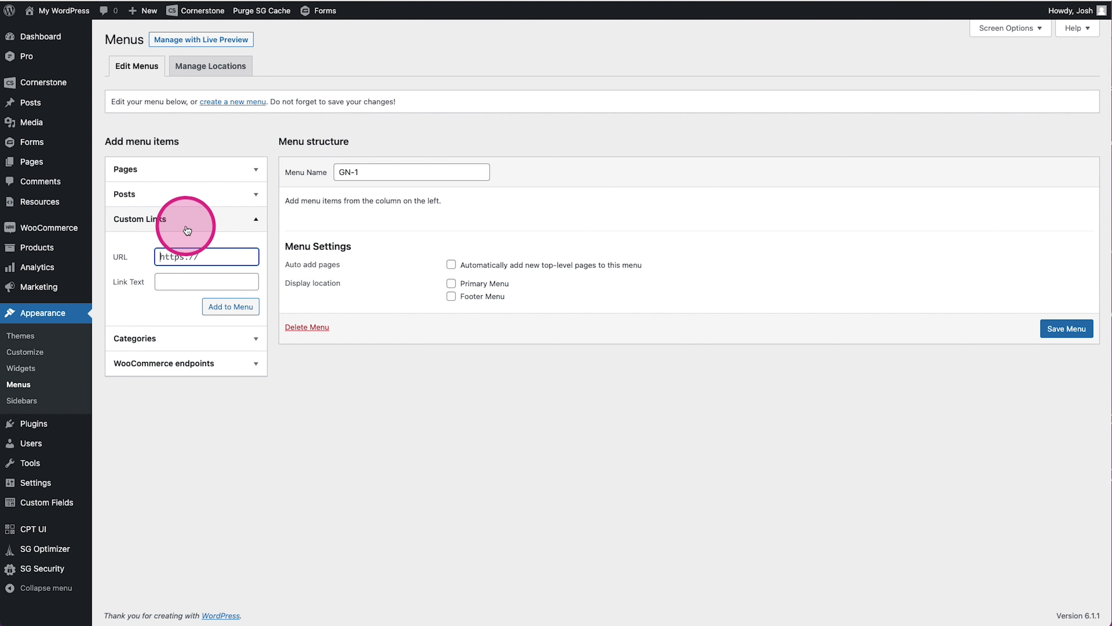
{"action": "left_click", "coordinate": [195, 221]}
{"action": "left_click", "coordinate": [185, 273]}
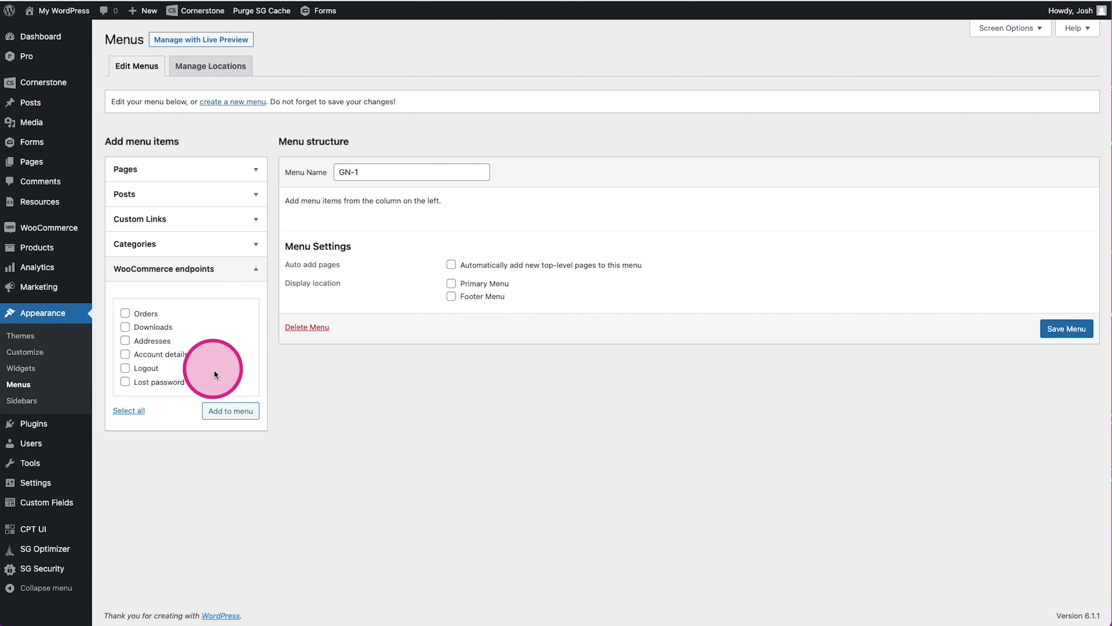
{"action": "left_click", "coordinate": [125, 313]}
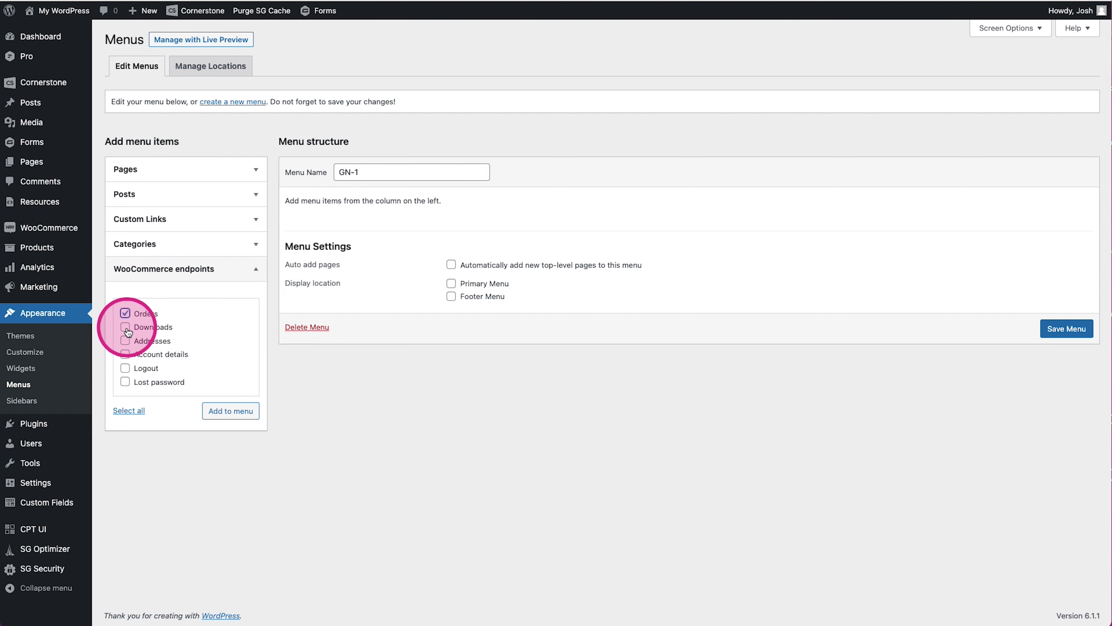
{"action": "left_click", "coordinate": [125, 340]}
{"action": "left_click", "coordinate": [125, 354]}
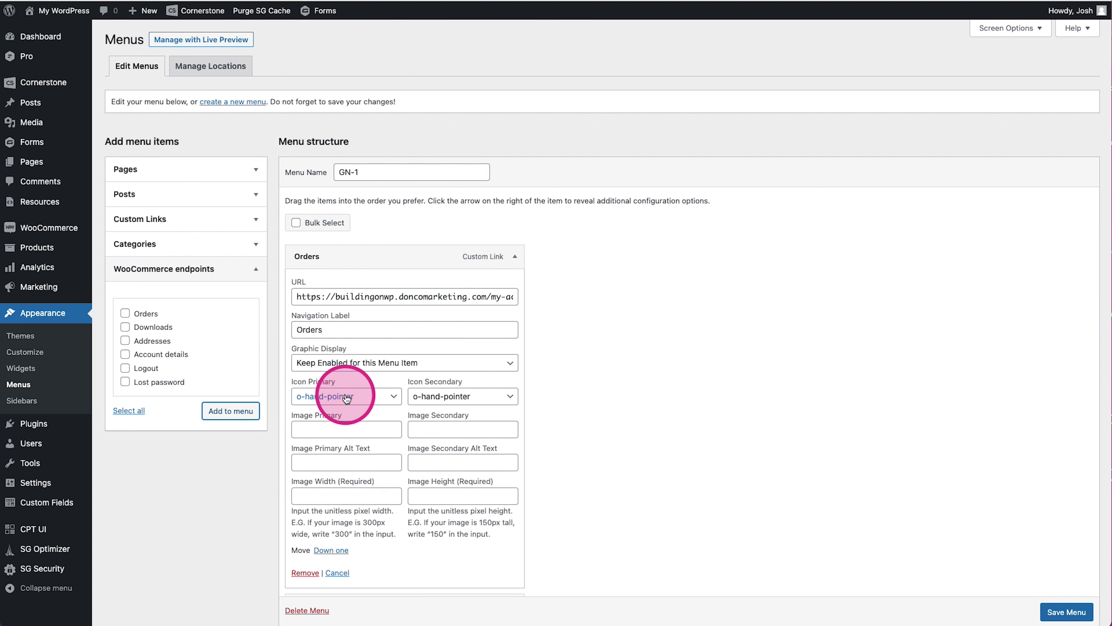
Step: Set the primary icon of the Orders menu item to o-shopping-bag and collapse its settings
{"action": "left_click", "coordinate": [347, 397]}
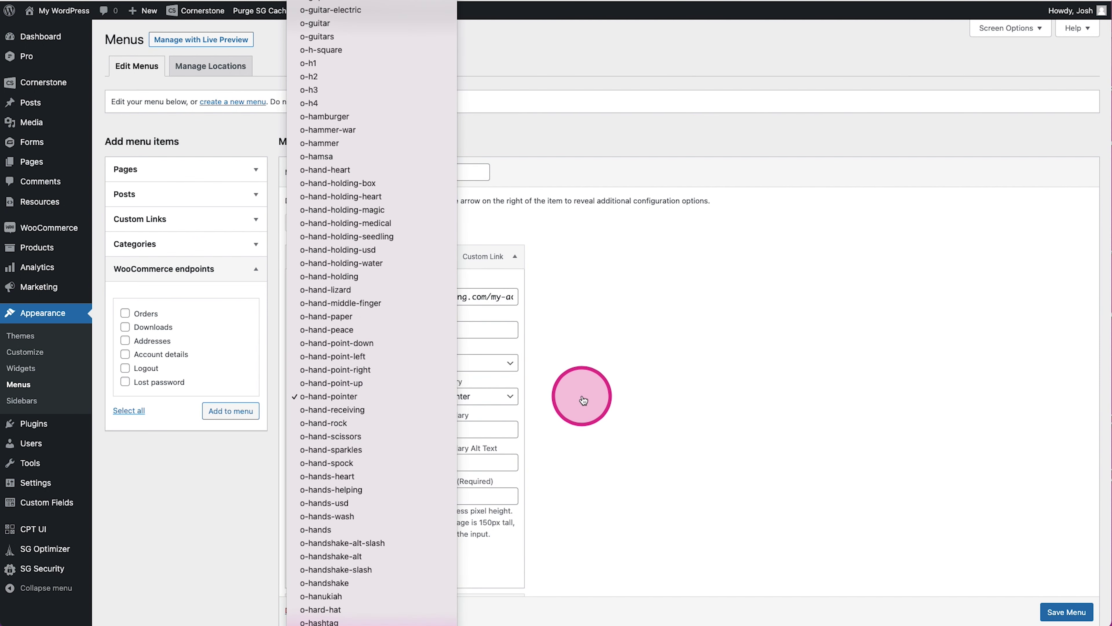
{"action": "scroll", "coordinate": [583, 400], "scroll_direction": "down", "scroll_amount": 15}
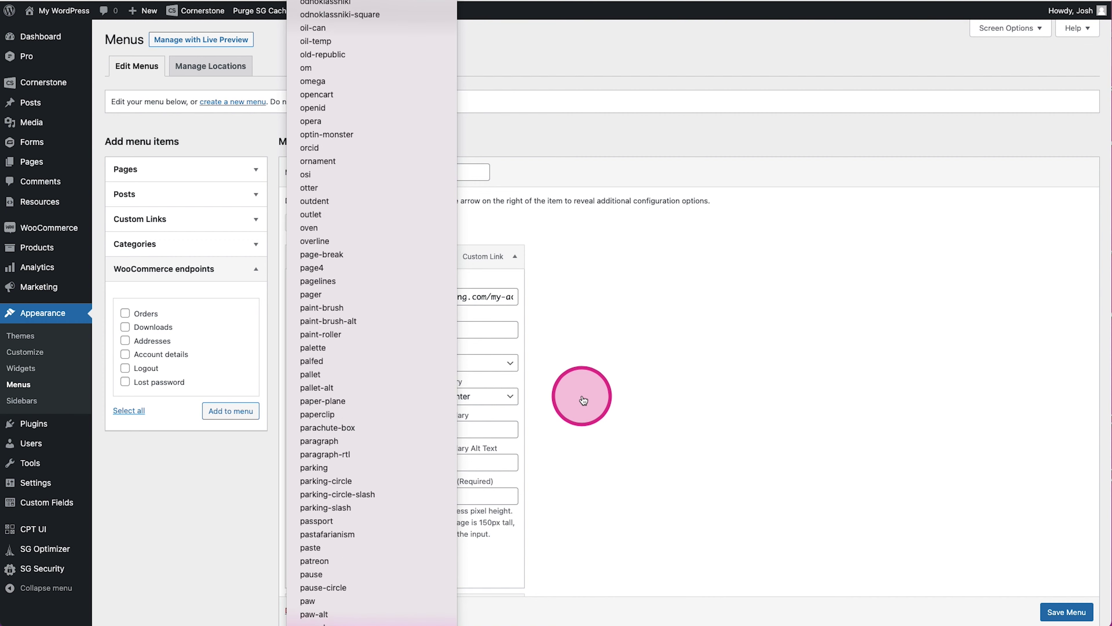
{"action": "scroll", "coordinate": [584, 399], "scroll_direction": "down", "scroll_amount": 20}
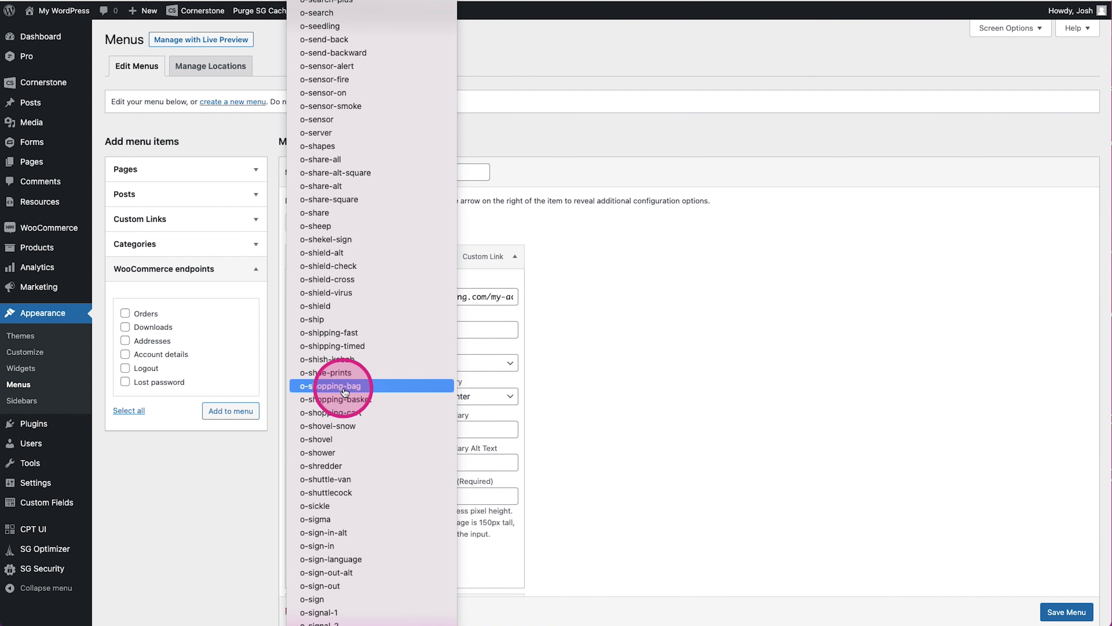
{"action": "left_click", "coordinate": [345, 387]}
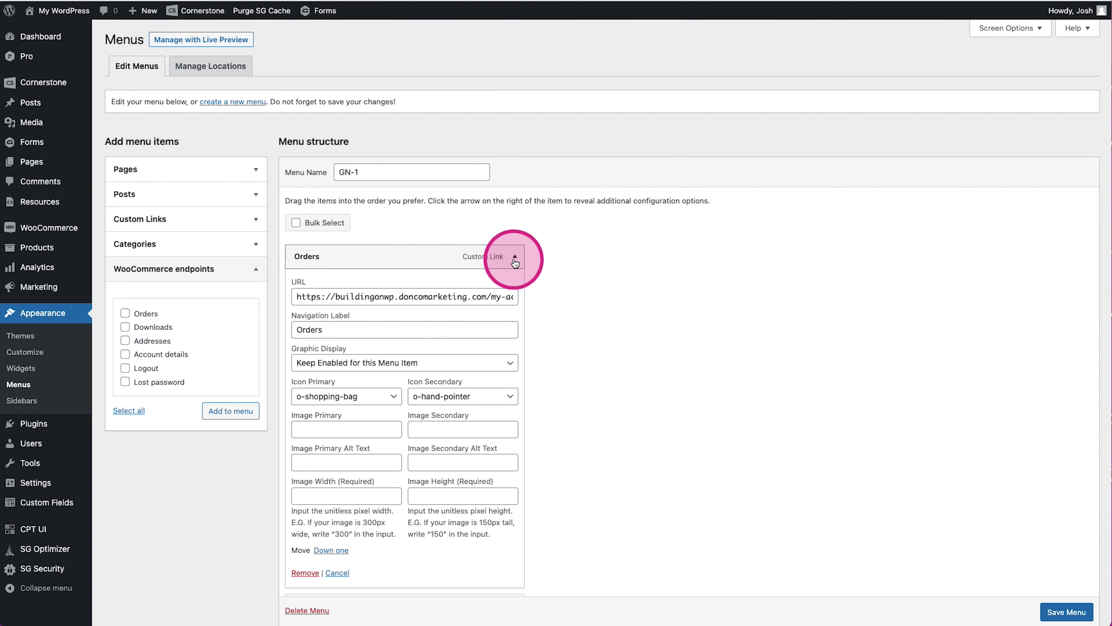
{"action": "left_click", "coordinate": [515, 256]}
Step: Set the primary icon of the Downloads menu item to o-download and collapse its settings
{"action": "left_click", "coordinate": [516, 288]}
{"action": "scroll", "coordinate": [613, 312], "scroll_direction": "down", "scroll_amount": 3}
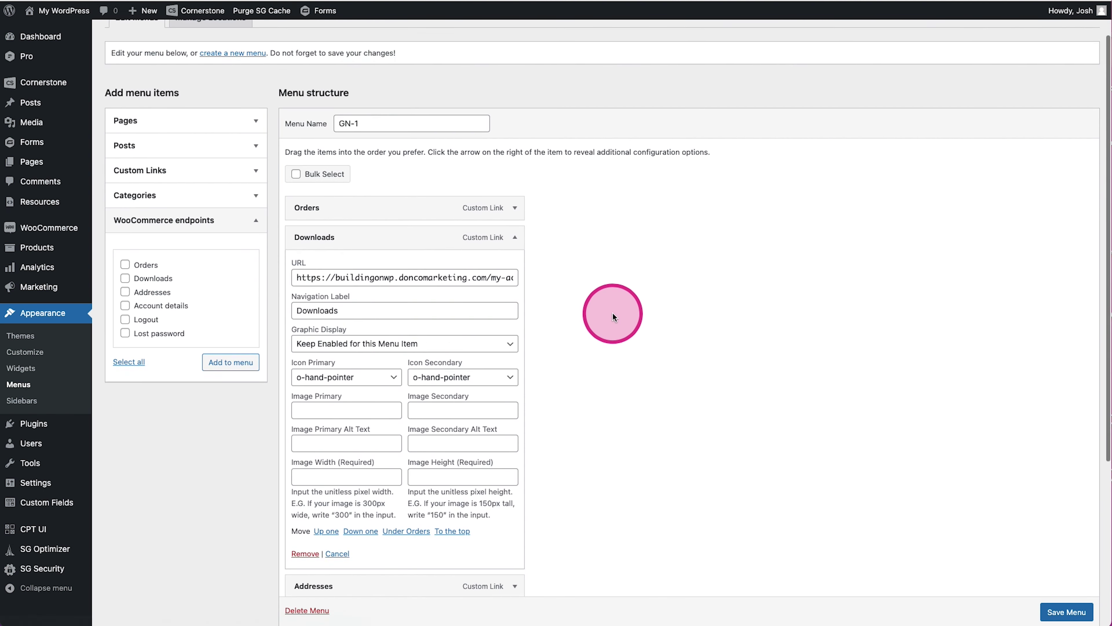
{"action": "left_click", "coordinate": [373, 299]}
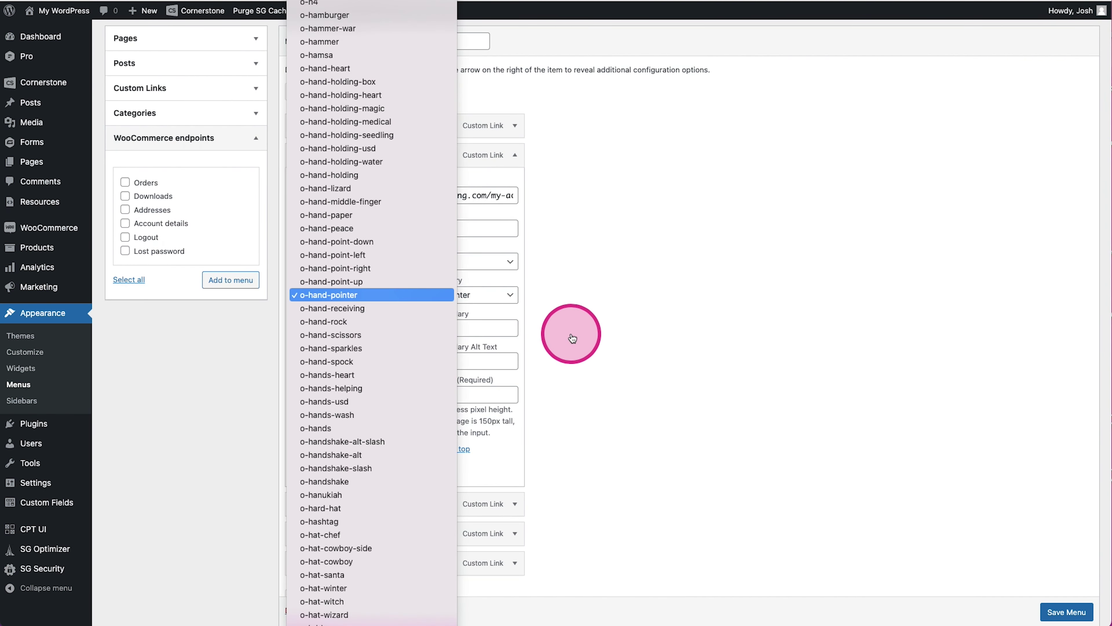
{"action": "scroll", "coordinate": [573, 337], "scroll_direction": "down", "scroll_amount": 15}
{"action": "scroll", "coordinate": [572, 338], "scroll_direction": "up", "scroll_amount": 20}
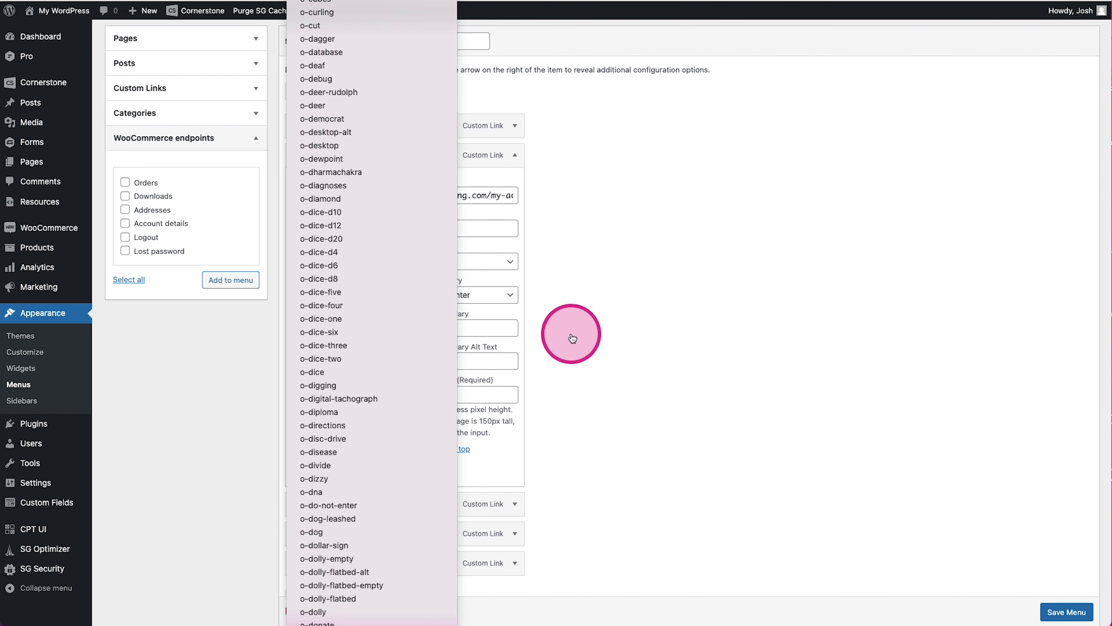
{"action": "scroll", "coordinate": [410, 356], "scroll_direction": "down", "scroll_amount": 8}
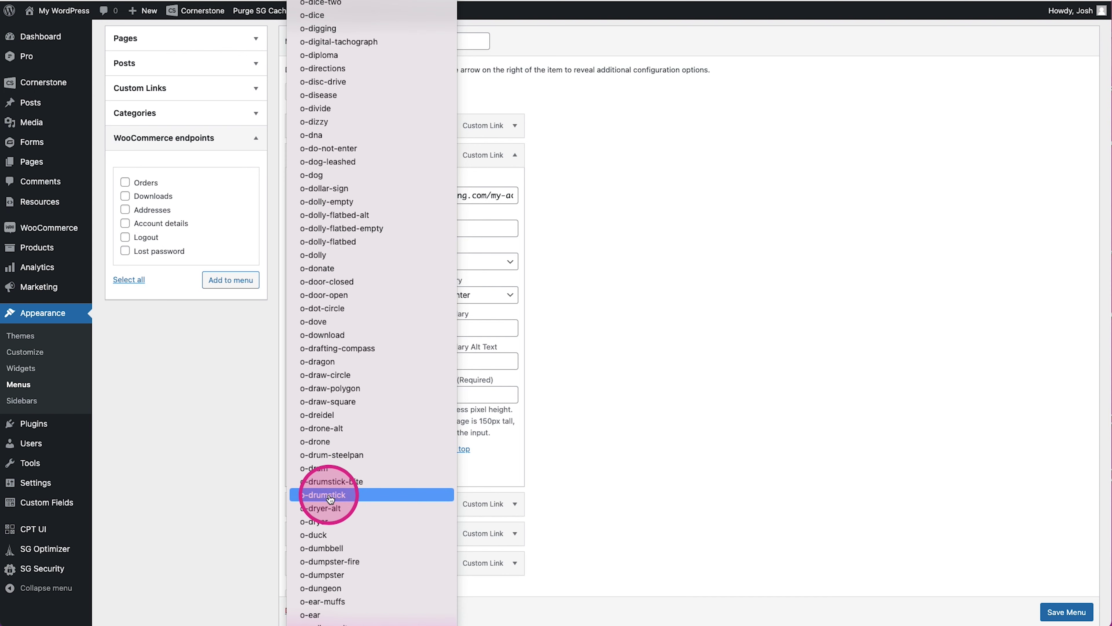
{"action": "left_click", "coordinate": [333, 335]}
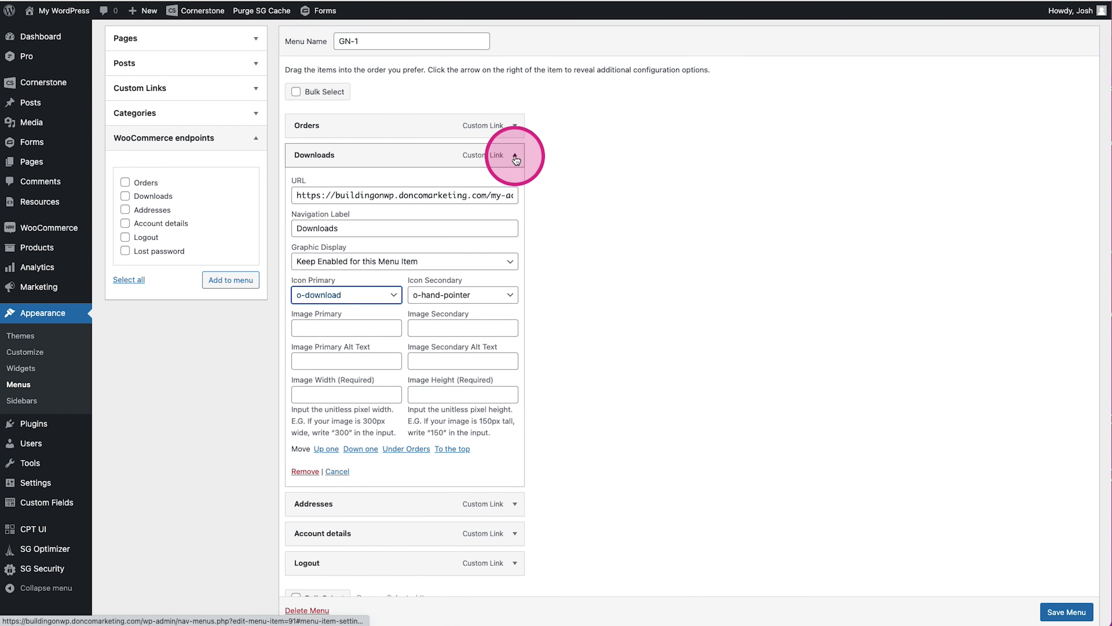
{"action": "left_click", "coordinate": [516, 154]}
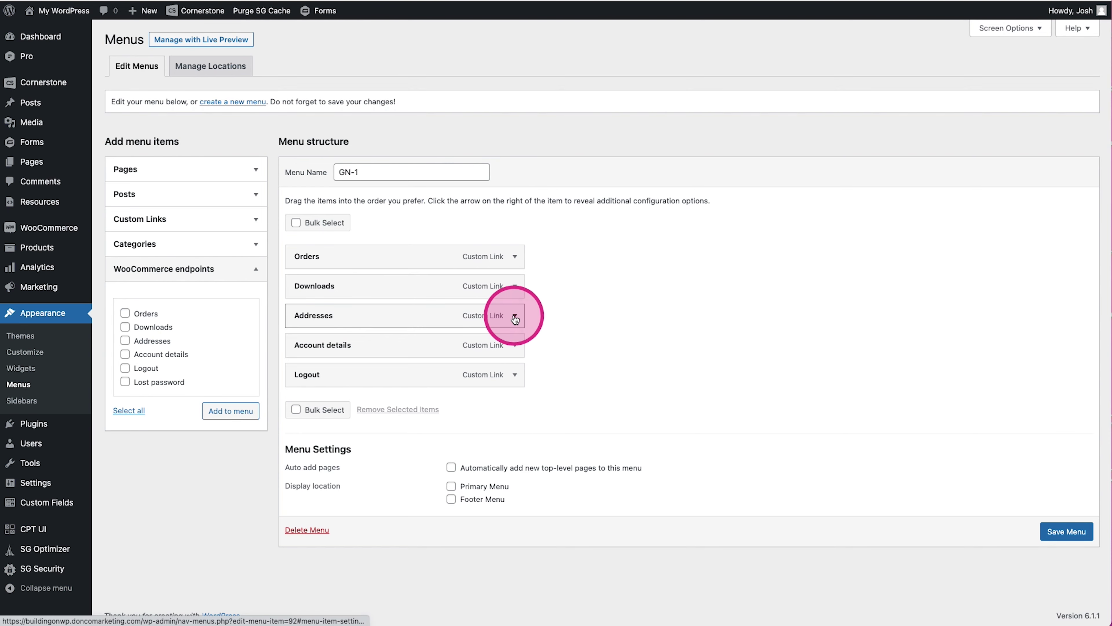
Step: Set the primary icon of the Addresses menu item to xbox and collapse its settings
{"action": "left_click", "coordinate": [515, 312]}
{"action": "scroll", "coordinate": [481, 317], "scroll_direction": "down", "scroll_amount": 3}
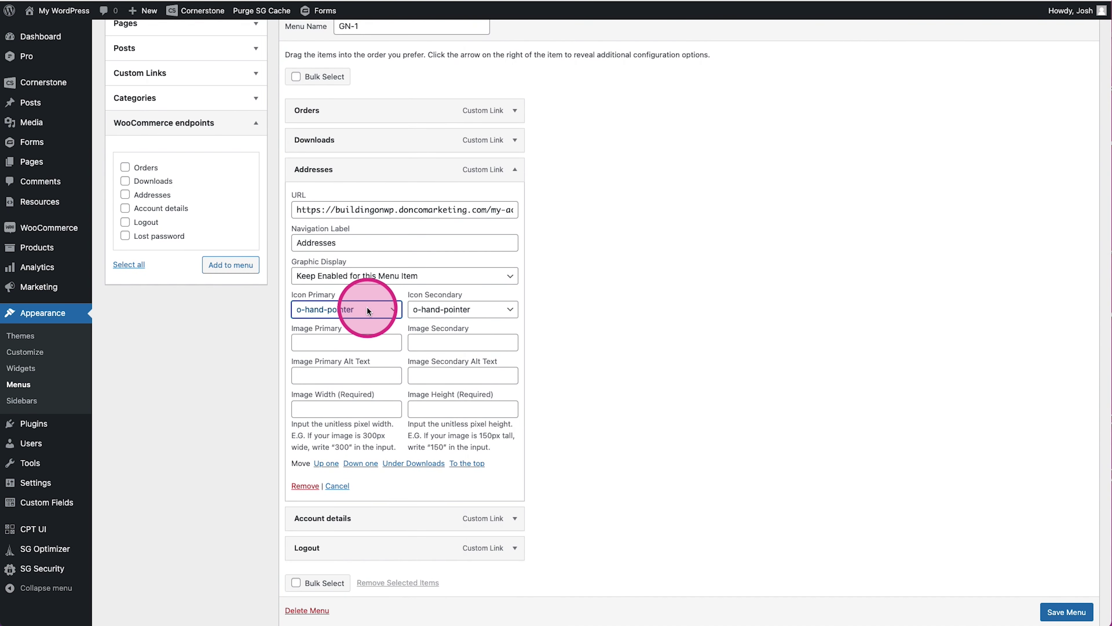
{"action": "left_click", "coordinate": [367, 307]}
{"action": "scroll", "coordinate": [373, 324], "scroll_direction": "down", "scroll_amount": 20}
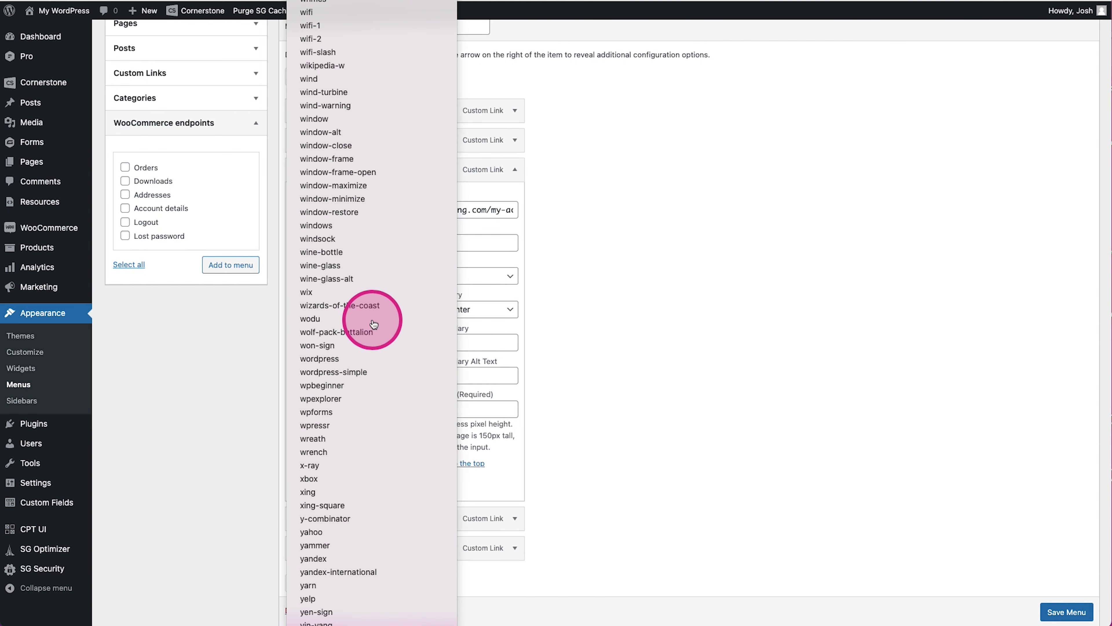
{"action": "scroll", "coordinate": [367, 362], "scroll_direction": "down", "scroll_amount": 3}
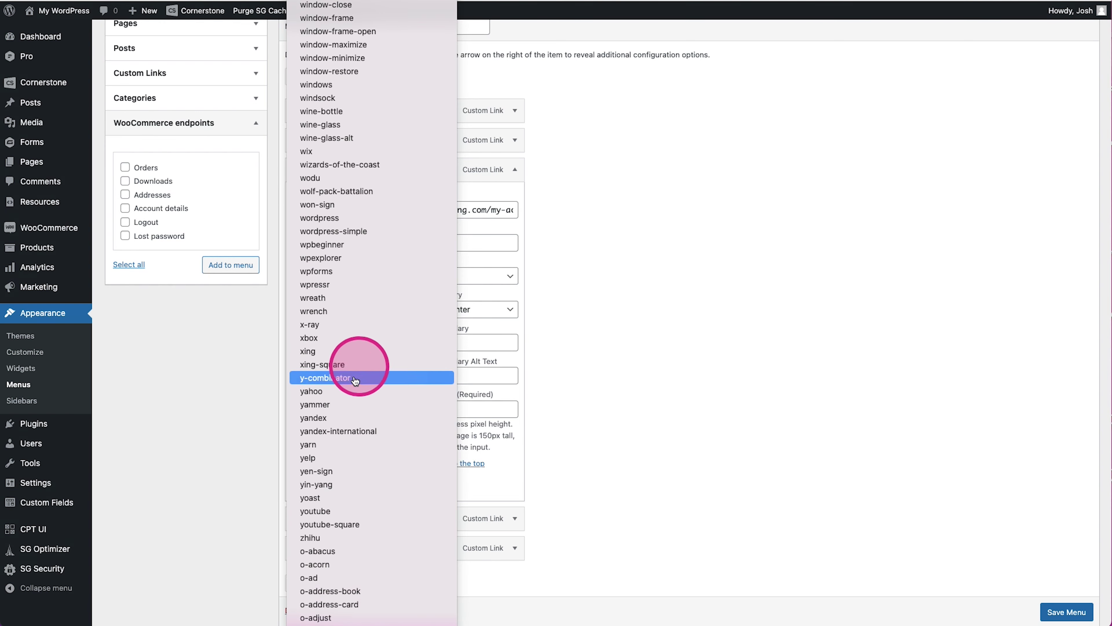
{"action": "left_click", "coordinate": [316, 338]}
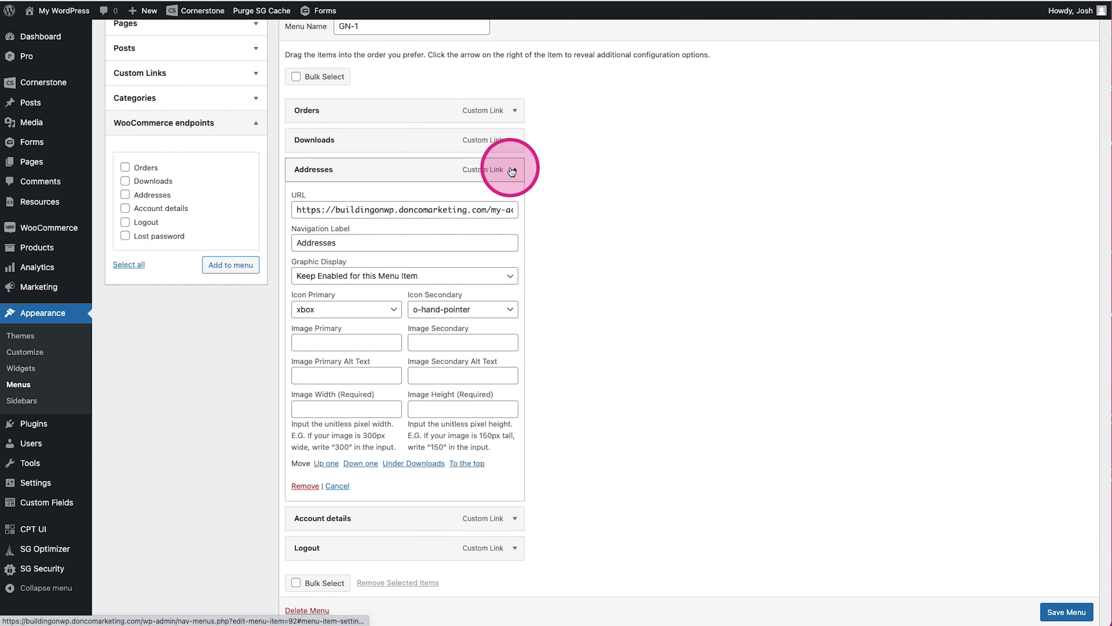
{"action": "left_click", "coordinate": [515, 169]}
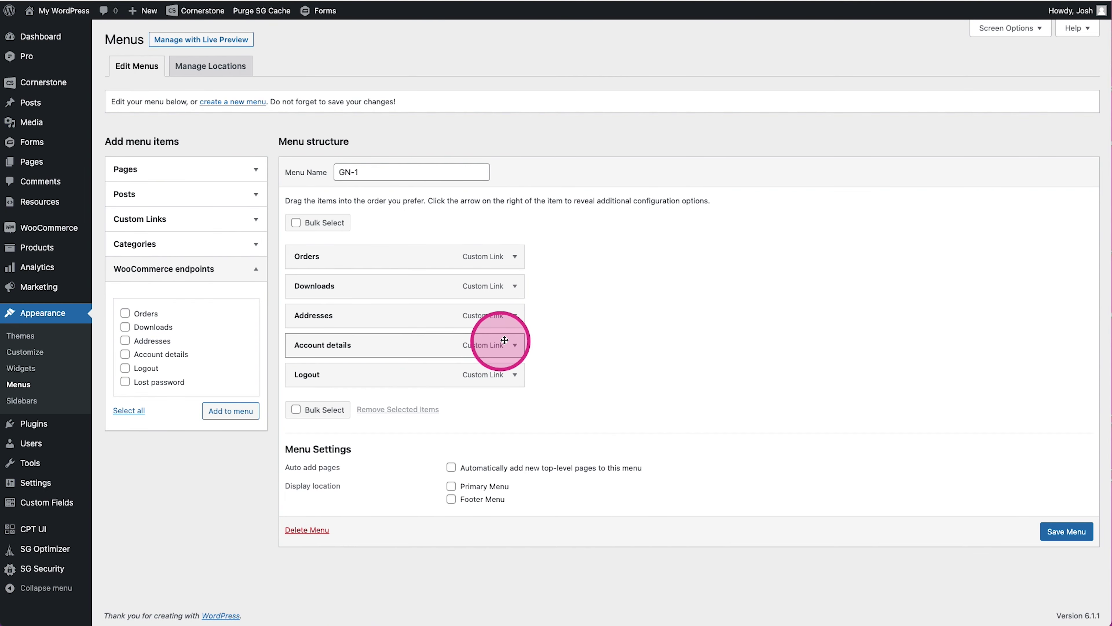
Step: Set the primary icon of the Account details menu item to o-credit-card-blank
{"action": "left_click", "coordinate": [514, 345]}
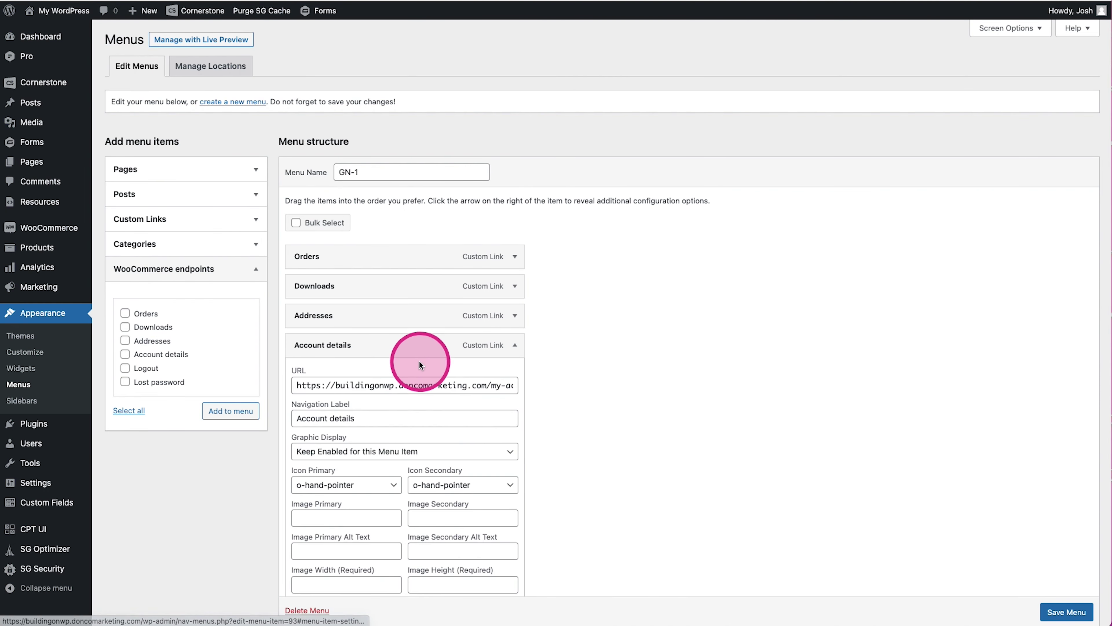
{"action": "scroll", "coordinate": [395, 360], "scroll_direction": "down", "scroll_amount": 2}
{"action": "left_click", "coordinate": [336, 416]}
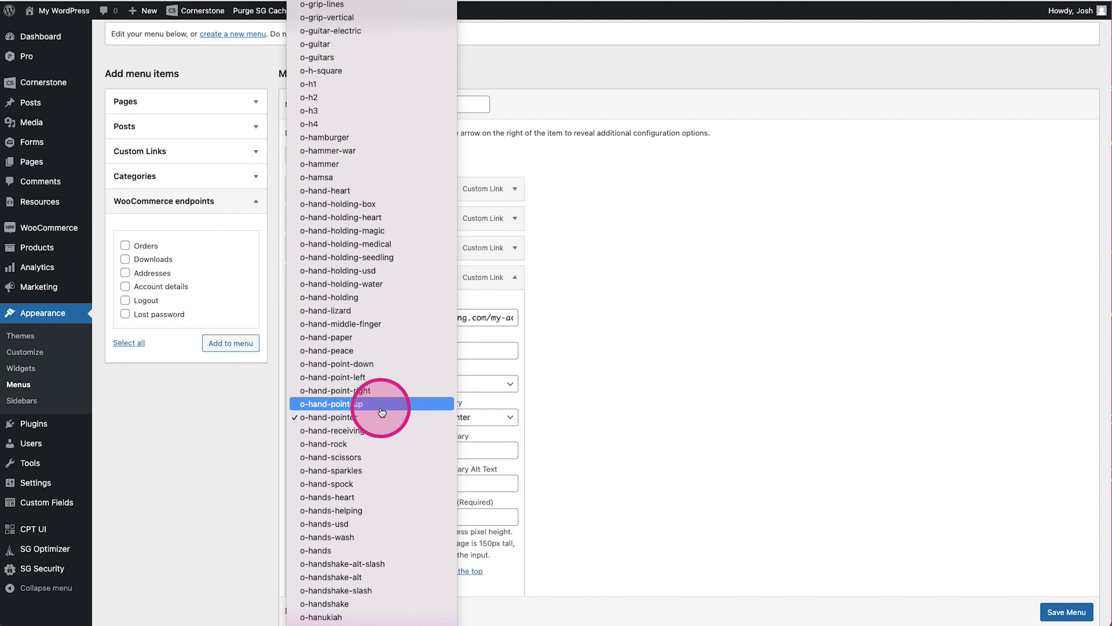
{"action": "scroll", "coordinate": [382, 412], "scroll_direction": "up", "scroll_amount": 15}
{"action": "scroll", "coordinate": [382, 412], "scroll_direction": "down", "scroll_amount": 15}
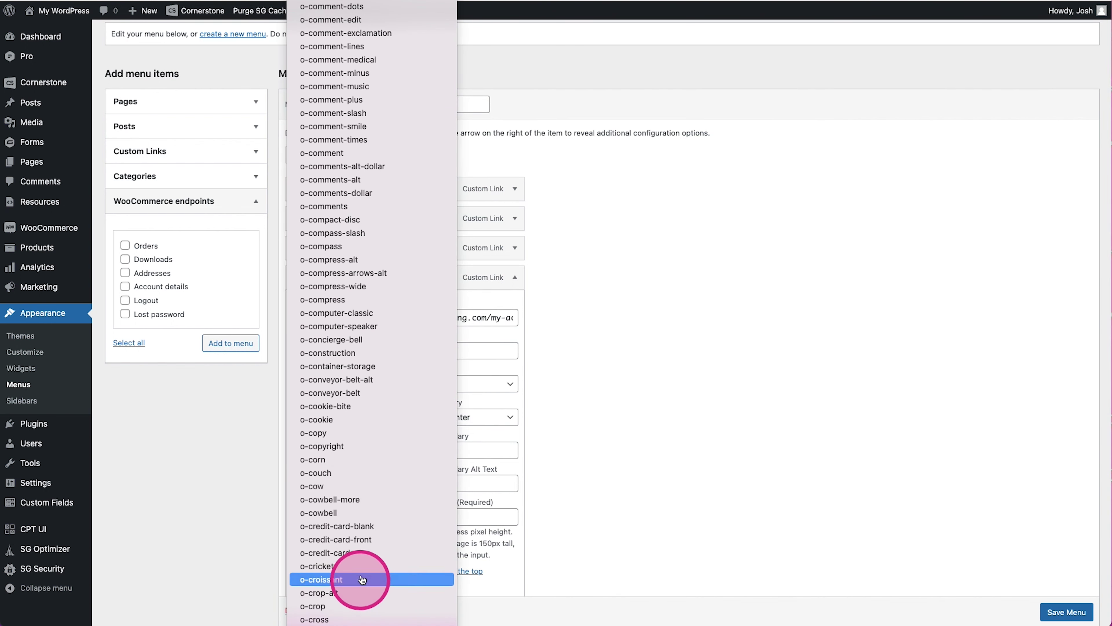
{"action": "left_click", "coordinate": [361, 526]}
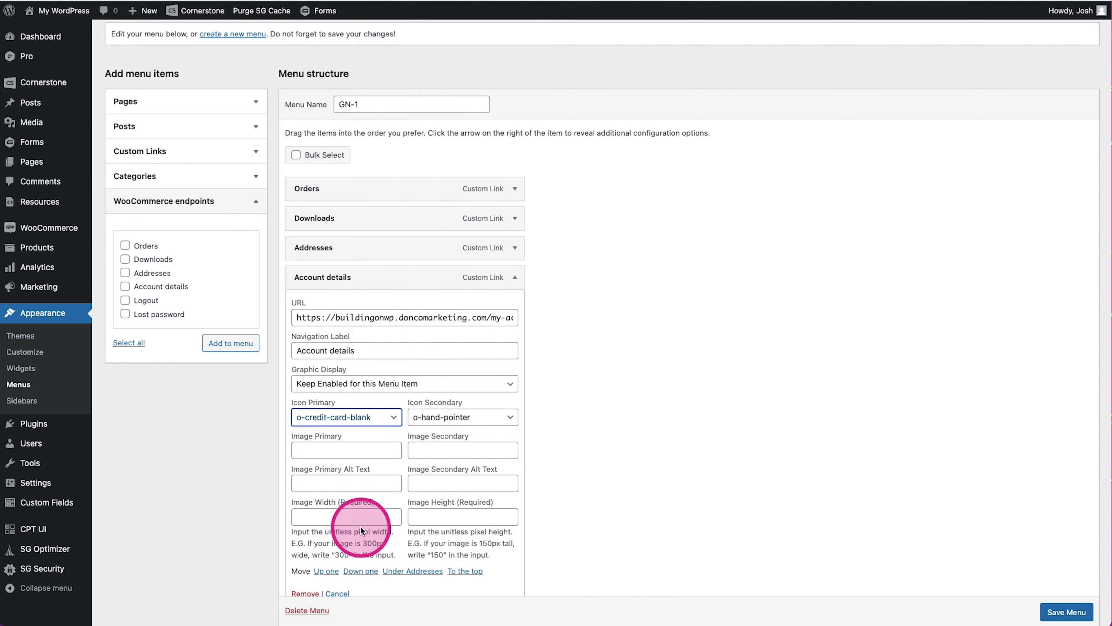
Step: Set the primary icon of the Logout menu item to o-arrow-alt-circle-left, collapse its settings and save the menu
{"action": "left_click", "coordinate": [515, 277]}
{"action": "left_click", "coordinate": [516, 373]}
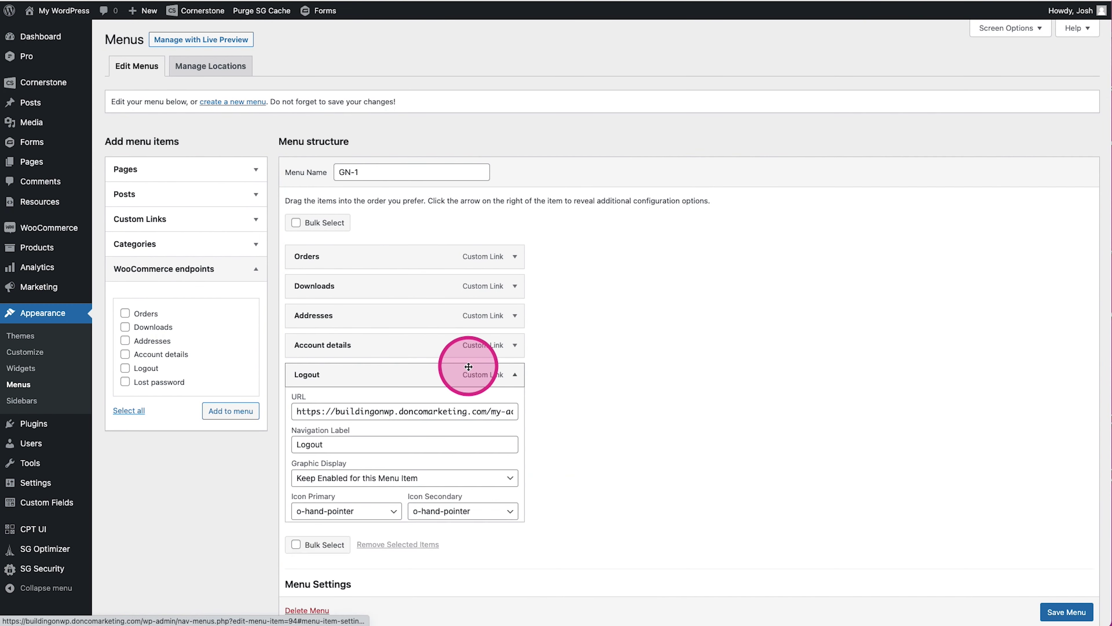
{"action": "scroll", "coordinate": [469, 366], "scroll_direction": "down", "scroll_amount": 3}
{"action": "left_click", "coordinate": [352, 415]}
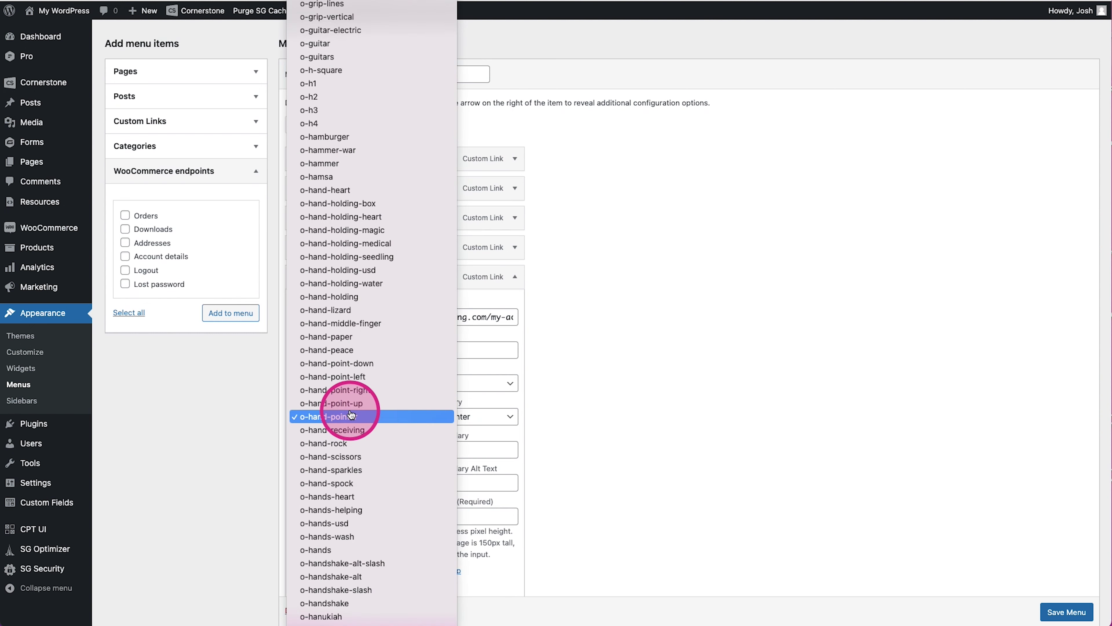
{"action": "scroll", "coordinate": [352, 414], "scroll_direction": "down", "scroll_amount": 10}
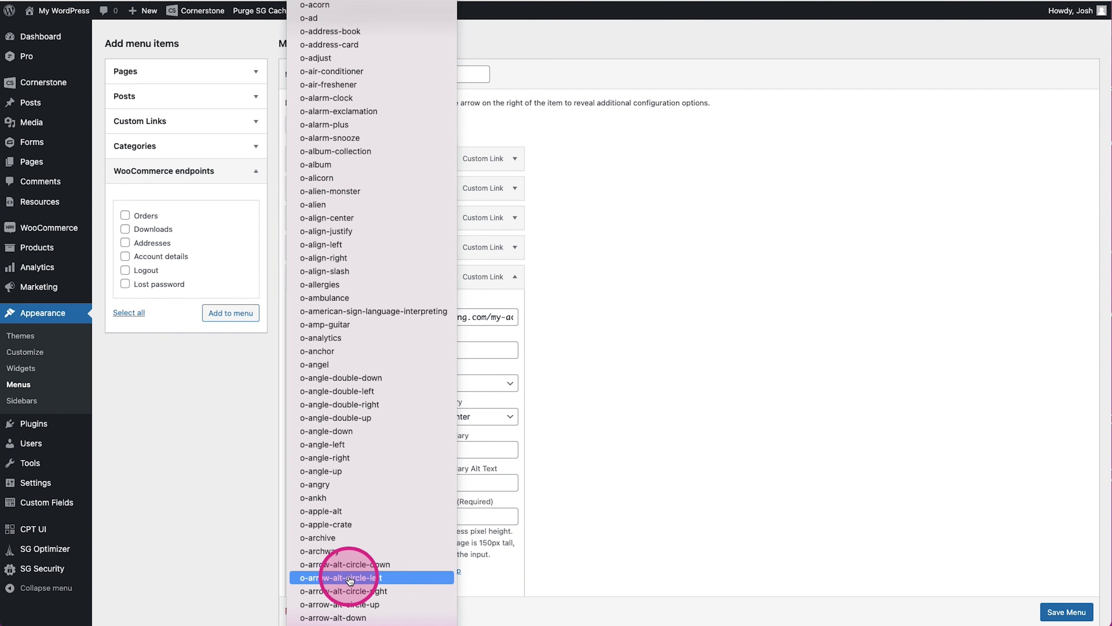
{"action": "left_click", "coordinate": [388, 585]}
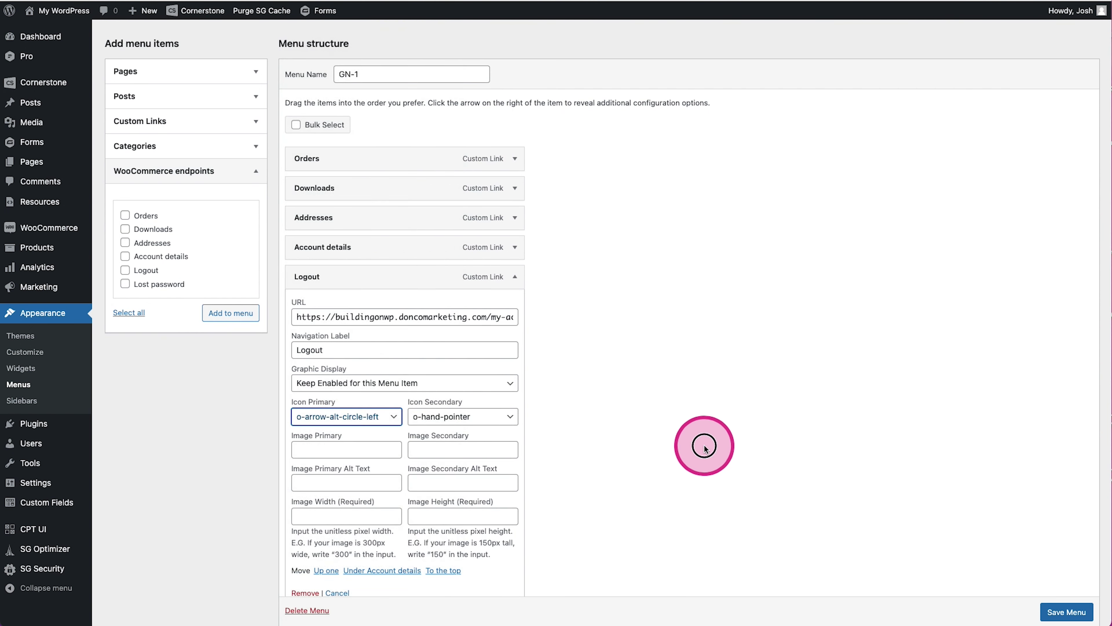
{"action": "scroll", "coordinate": [653, 436], "scroll_direction": "down", "scroll_amount": 5}
{"action": "scroll", "coordinate": [510, 482], "scroll_direction": "up", "scroll_amount": 5}
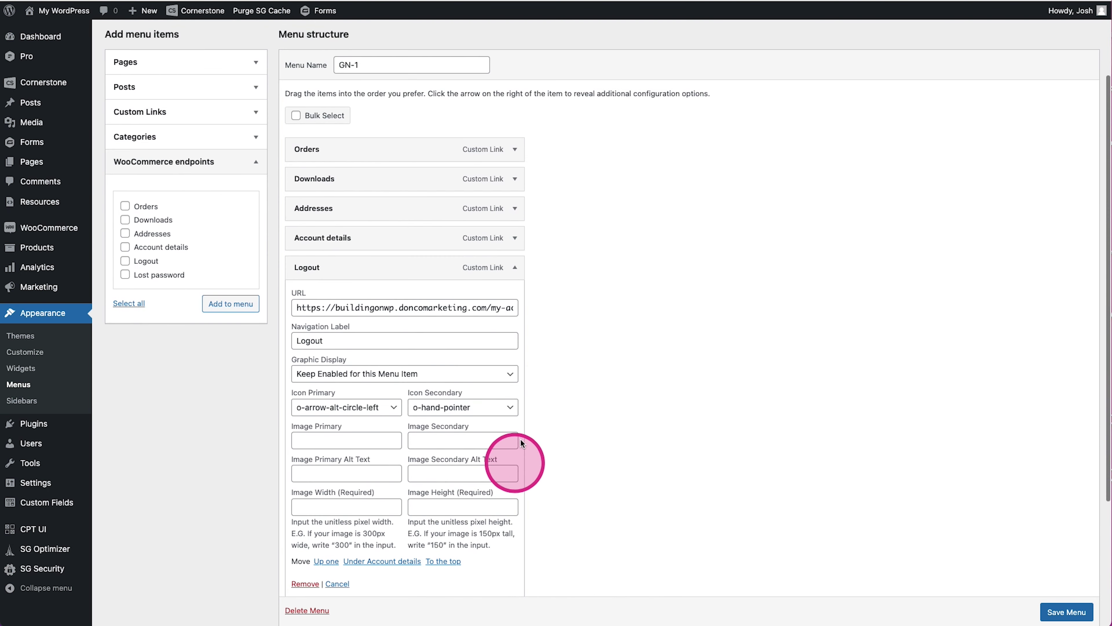
{"action": "left_click", "coordinate": [514, 267]}
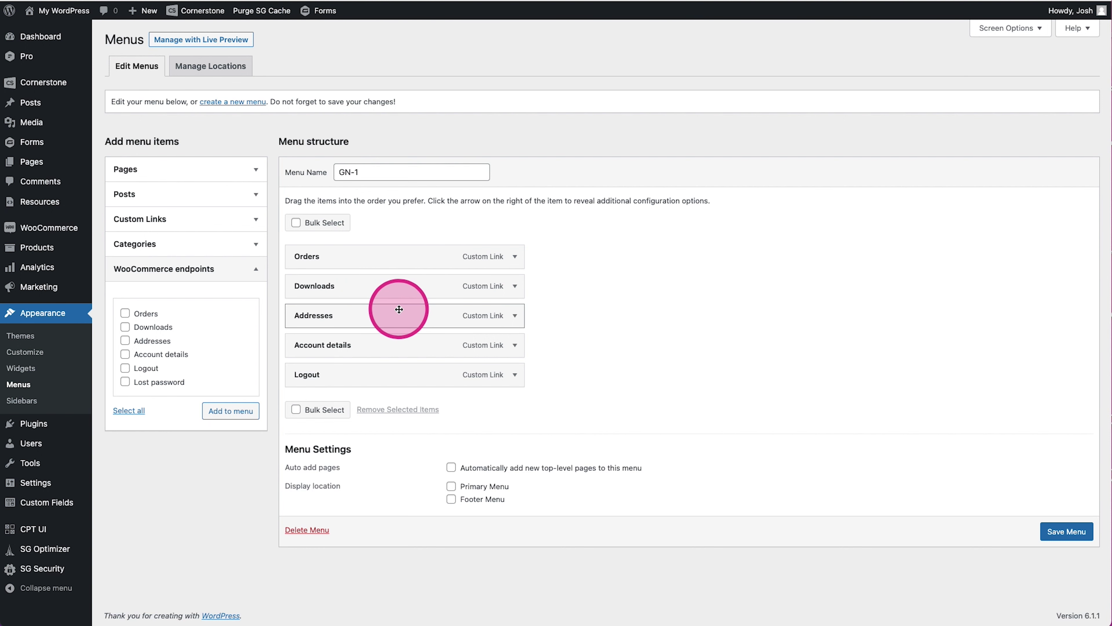
{"action": "left_click", "coordinate": [1069, 531]}
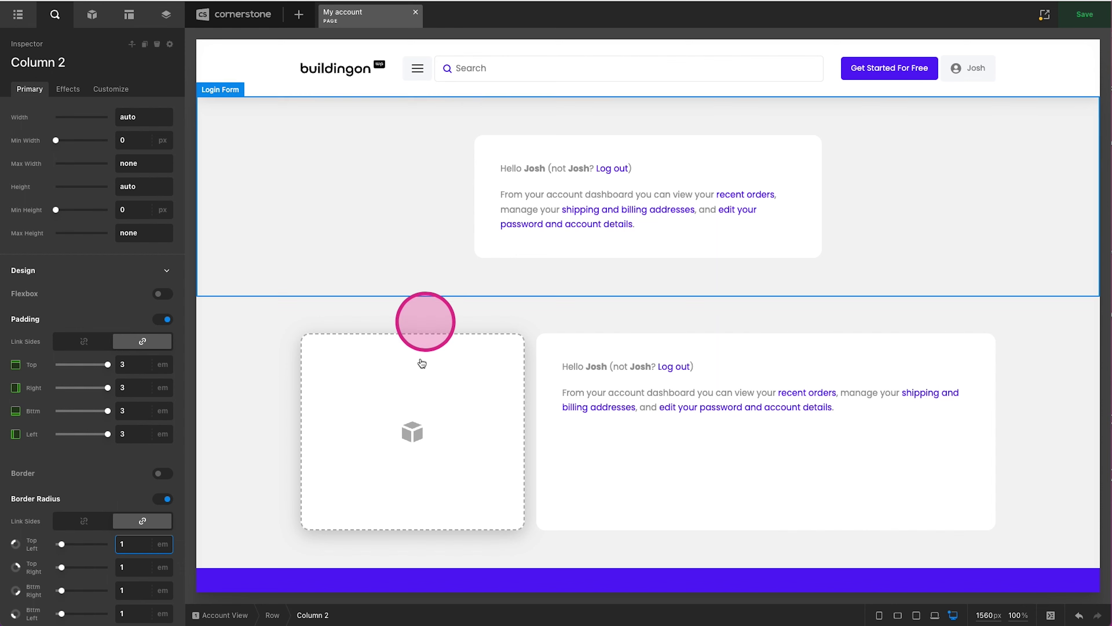
Step: Switch to the My account page in Cornerstone and add a Navigation Inline element to the empty Column 1
{"action": "left_click", "coordinate": [414, 425]}
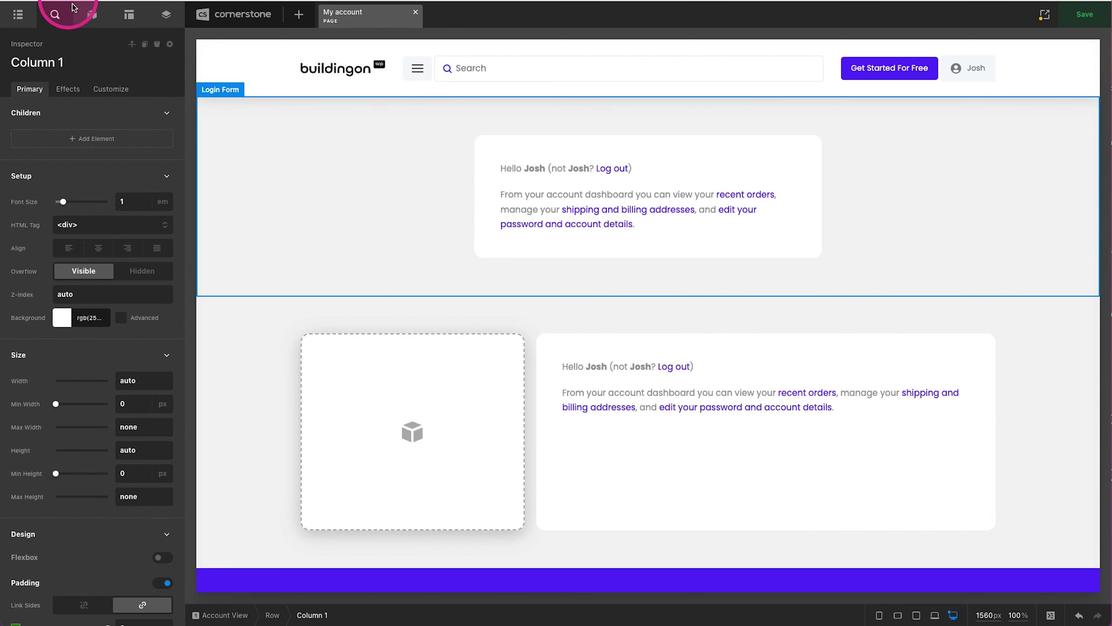
{"action": "left_click", "coordinate": [91, 15]}
{"action": "type", "text": "nav"}
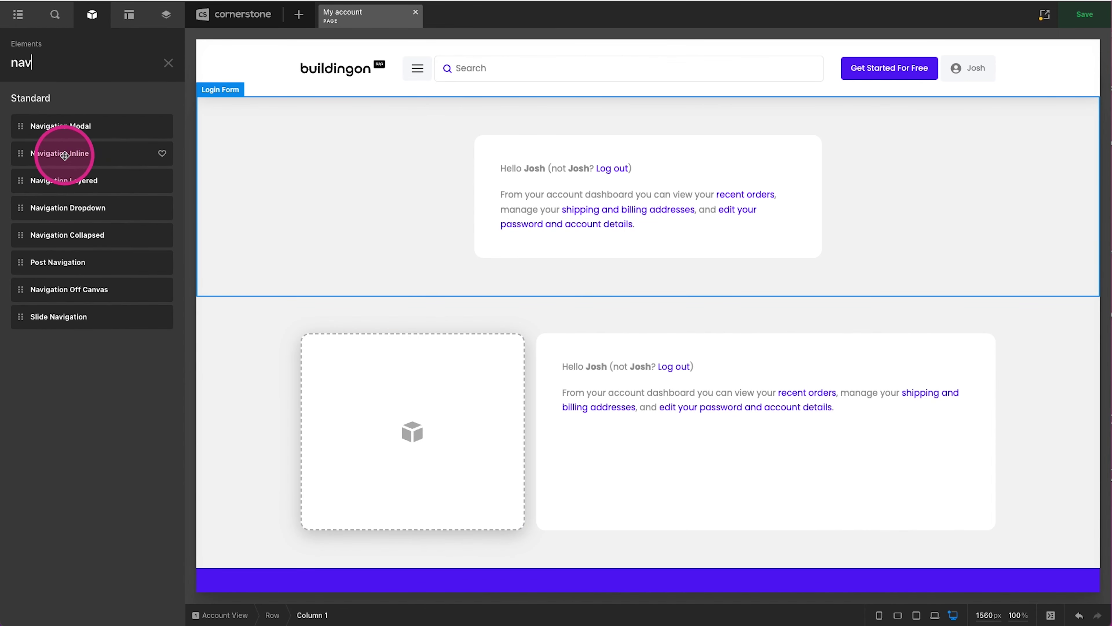
{"action": "left_click_drag", "start_coordinate": [65, 155], "coordinate": [412, 432]}
Step: Set the horizontal flexbox alignment of the inline navigation's top links to Start
{"action": "scroll", "coordinate": [77, 306], "scroll_direction": "down", "scroll_amount": 2}
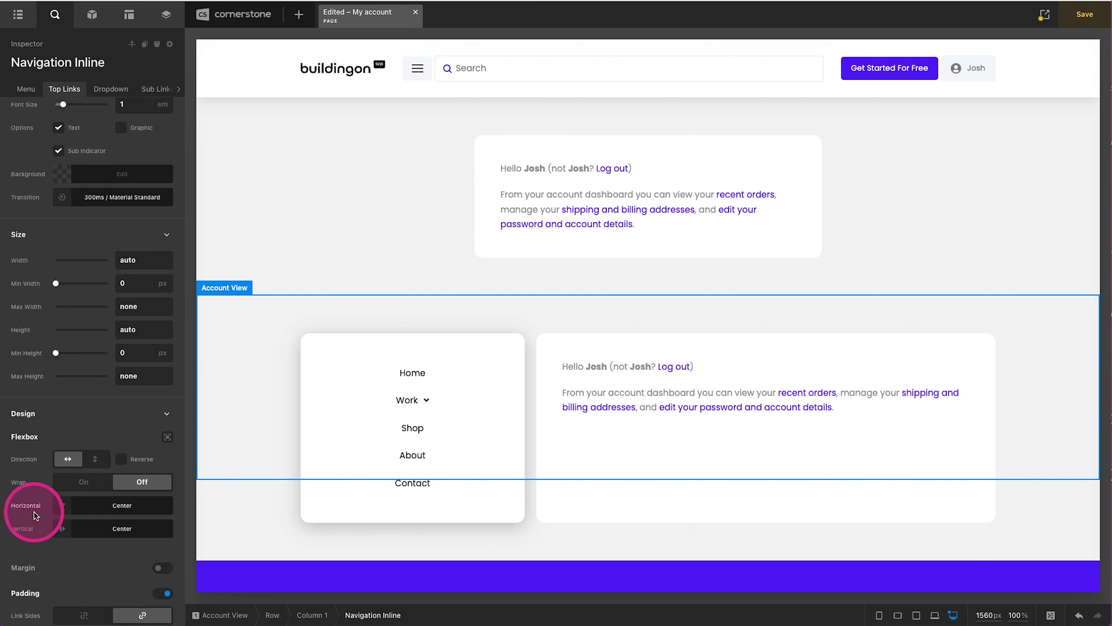
{"action": "left_click", "coordinate": [92, 506]}
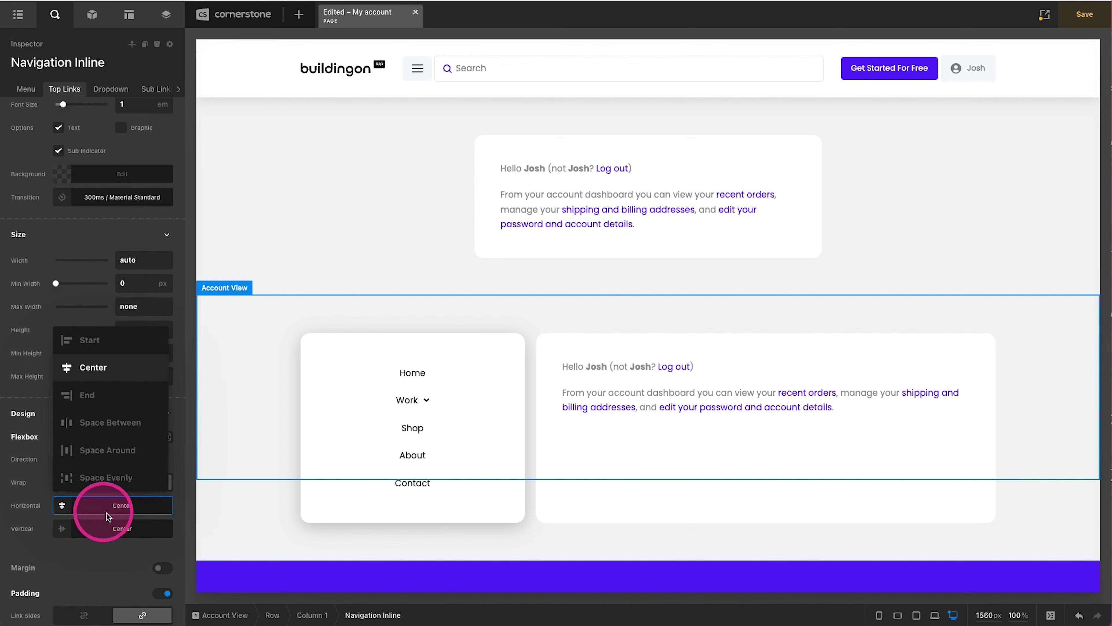
{"action": "left_click", "coordinate": [104, 345]}
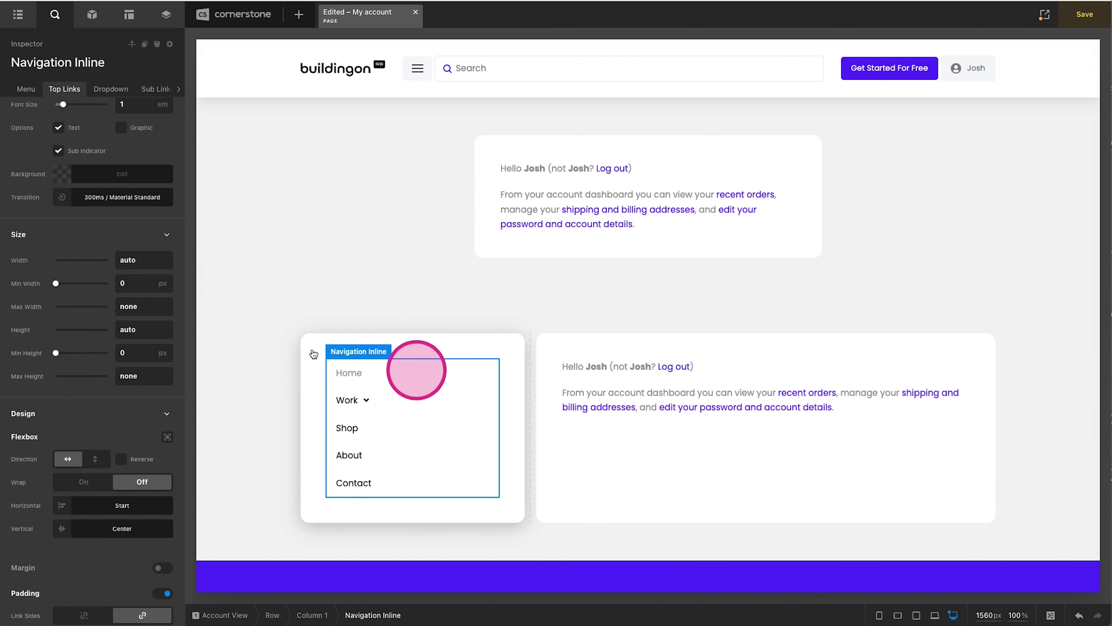
Step: Set the interaction background of the navigation's top links to palette Color 1 at 15% opacity
{"action": "scroll", "coordinate": [72, 198], "scroll_direction": "up", "scroll_amount": 1}
{"action": "left_click", "coordinate": [38, 88]}
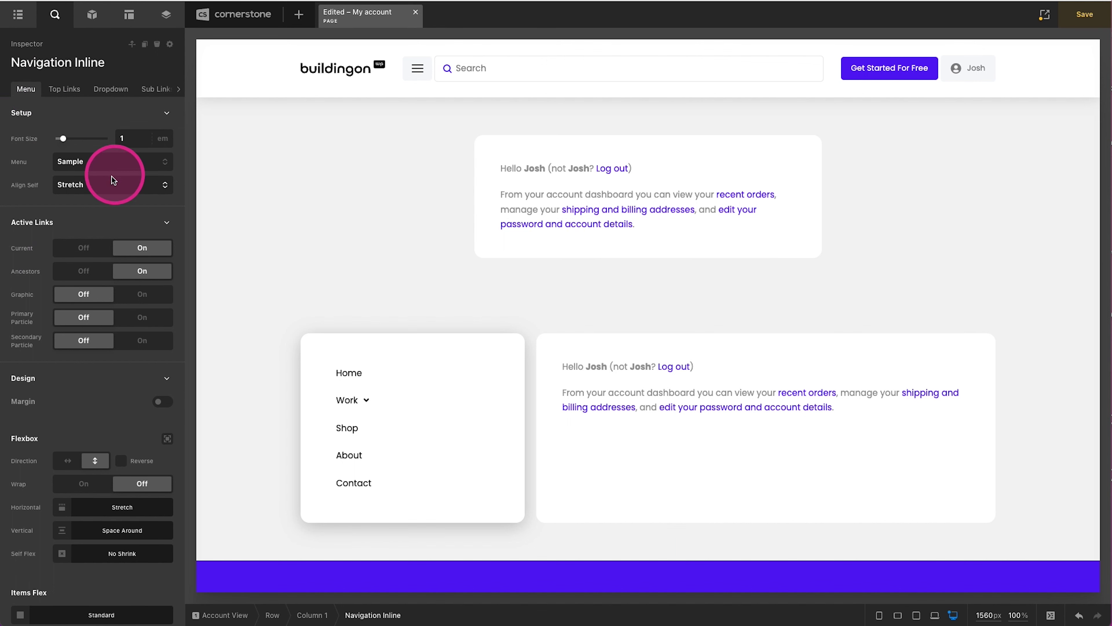
{"action": "left_click", "coordinate": [66, 90]}
{"action": "left_click", "coordinate": [101, 208]}
{"action": "left_click", "coordinate": [112, 233]}
{"action": "left_click", "coordinate": [280, 286]}
{"action": "left_click_drag", "start_coordinate": [65, 380], "coordinate": [91, 379]}
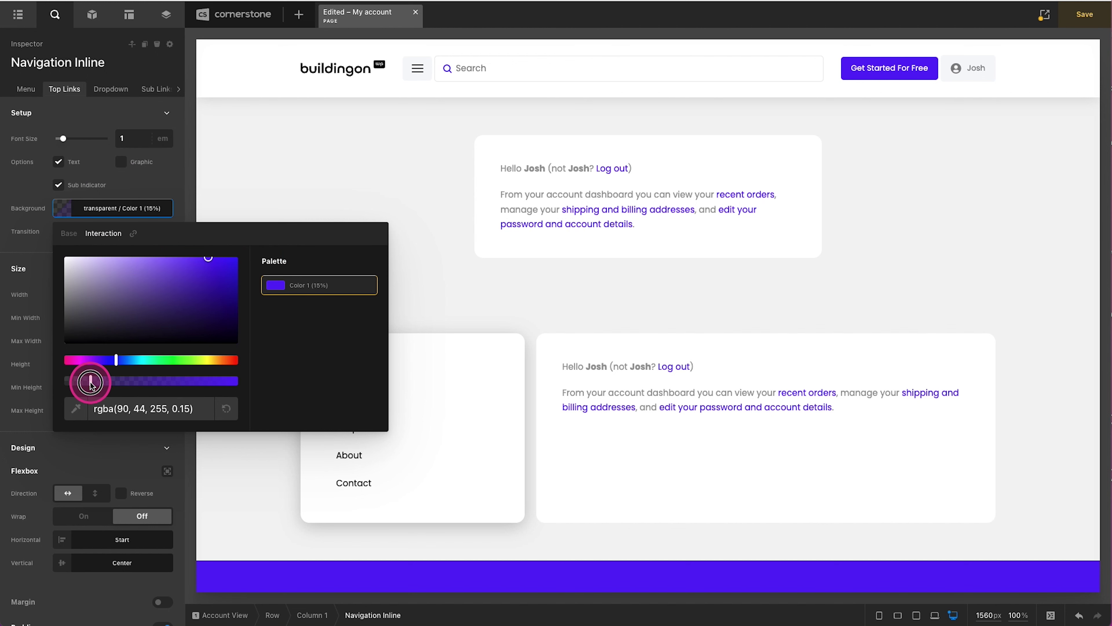
{"action": "left_click", "coordinate": [100, 208]}
{"action": "mouse_move", "coordinate": [363, 399]}
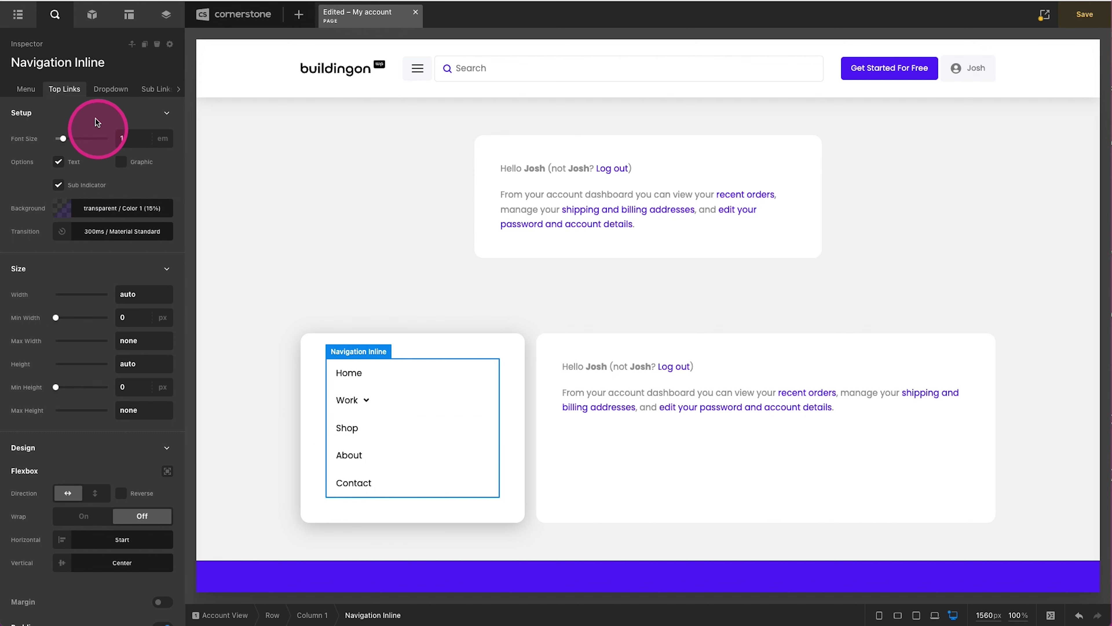
Step: Assign the GN-1 menu to the inline navigation element
{"action": "left_click", "coordinate": [26, 89]}
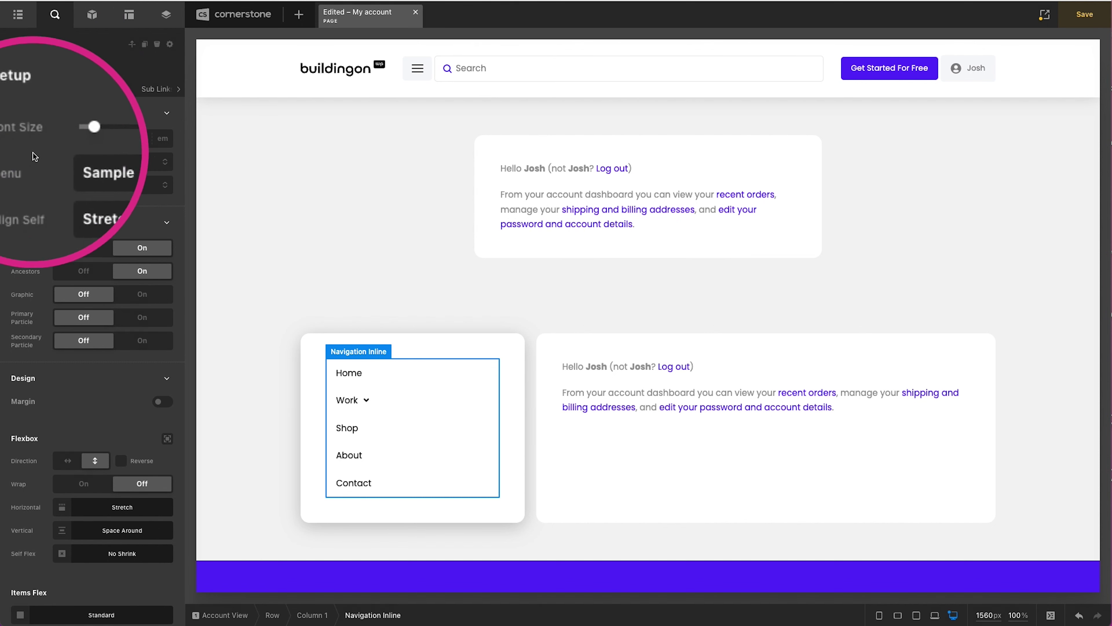
{"action": "left_click", "coordinate": [81, 162]}
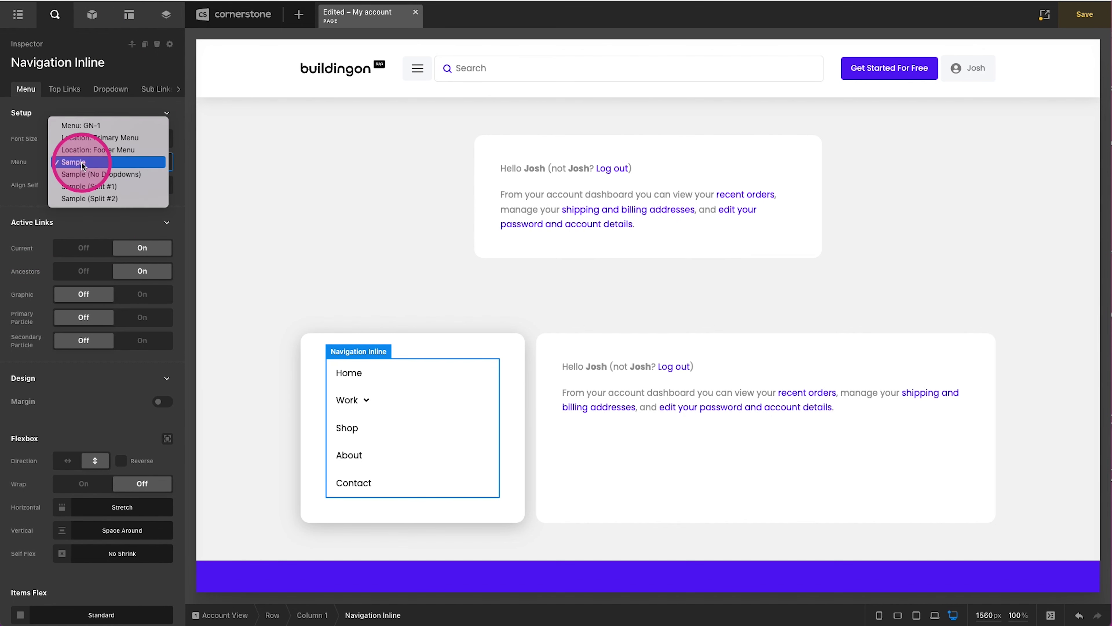
{"action": "left_click", "coordinate": [82, 126]}
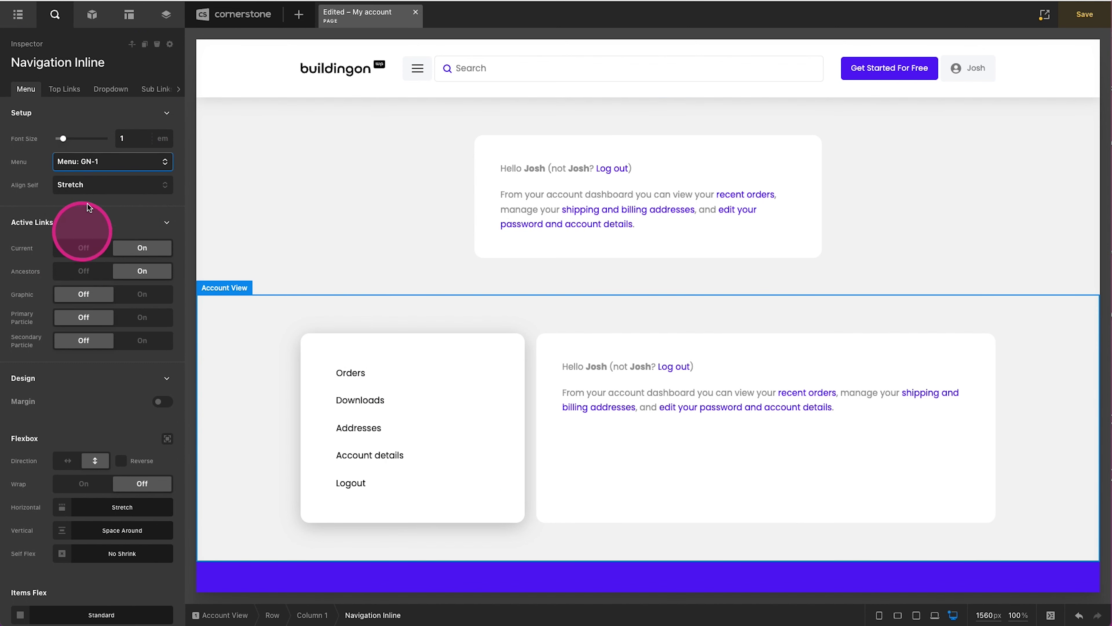
Step: Enable graphics on the navigation's top links and set the graphic icon size to 1 em
{"action": "left_click", "coordinate": [64, 89]}
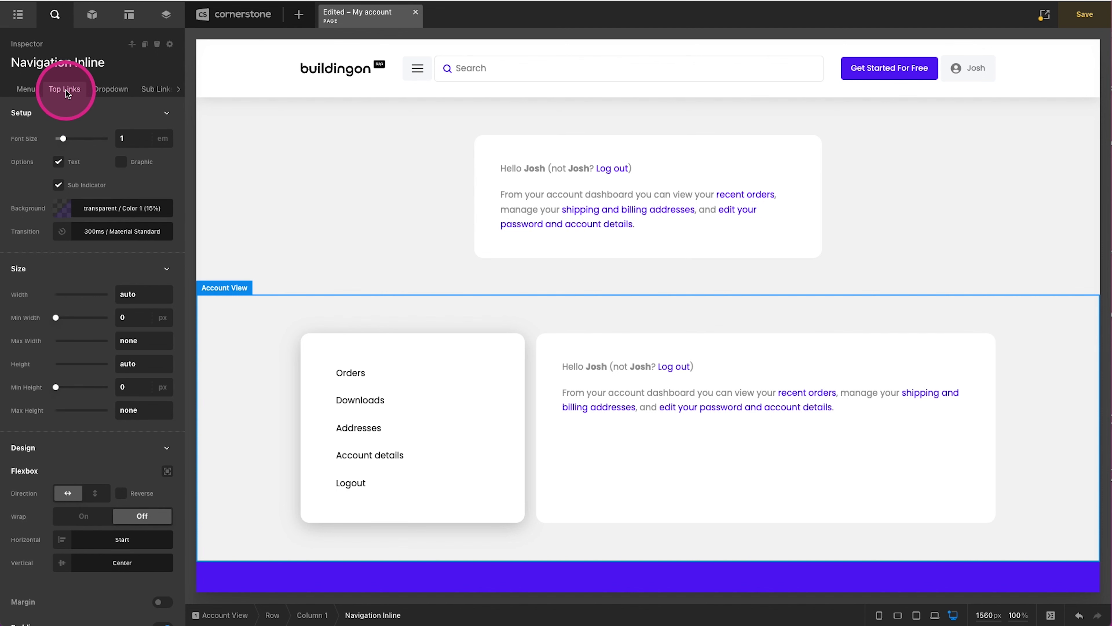
{"action": "left_click", "coordinate": [121, 163]}
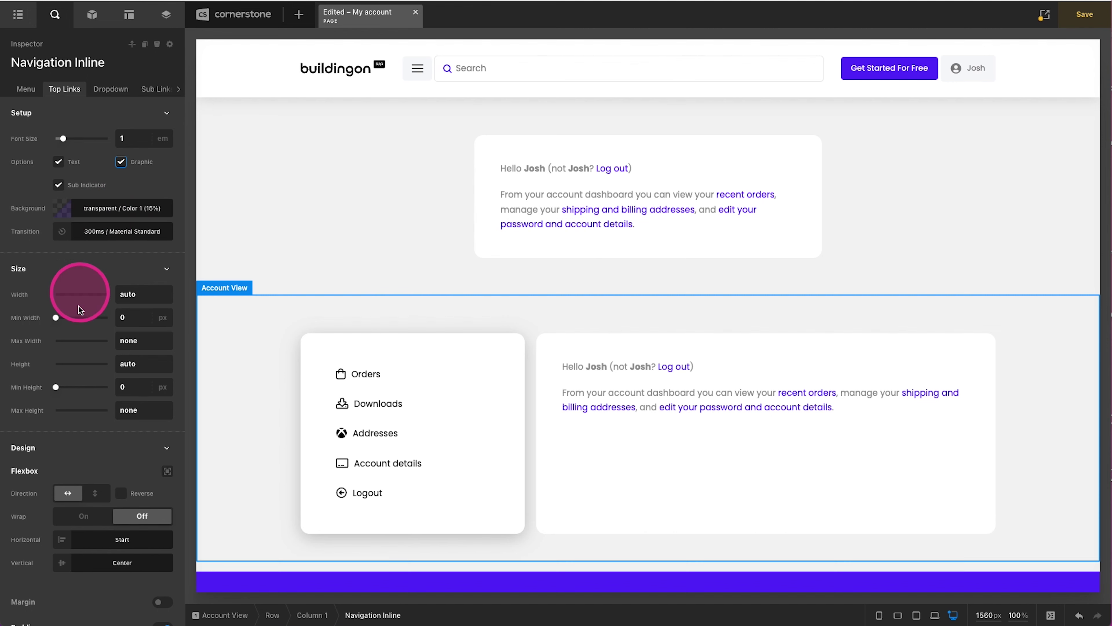
{"action": "scroll", "coordinate": [79, 228], "scroll_direction": "down", "scroll_amount": 15}
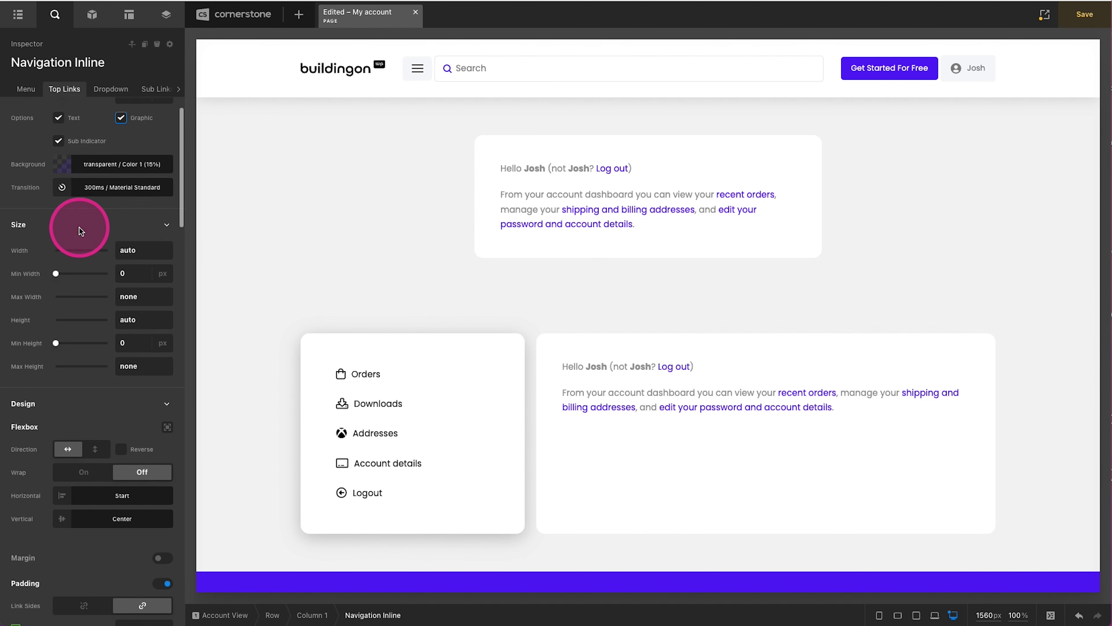
{"action": "scroll", "coordinate": [80, 237], "scroll_direction": "down", "scroll_amount": 10}
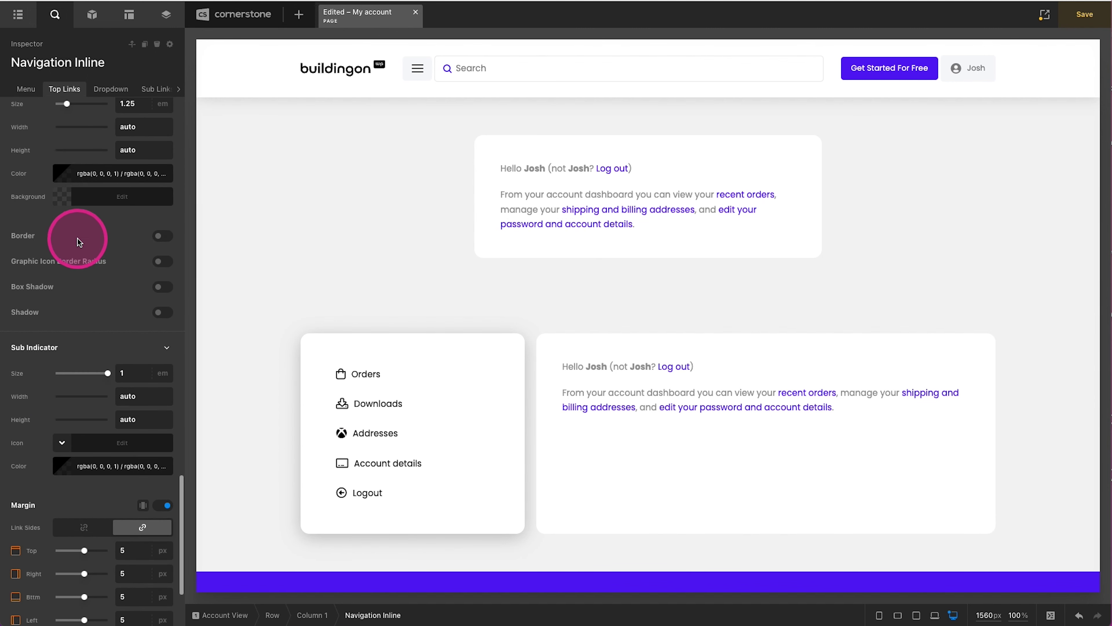
{"action": "scroll", "coordinate": [98, 335], "scroll_direction": "up", "scroll_amount": 10}
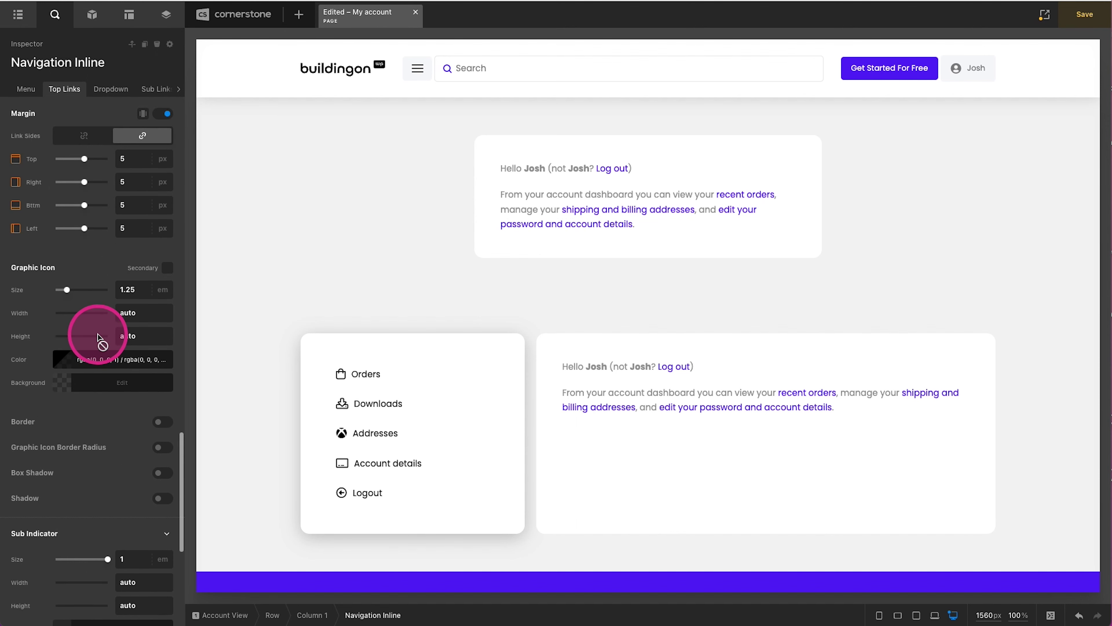
{"action": "left_click", "coordinate": [127, 296]}
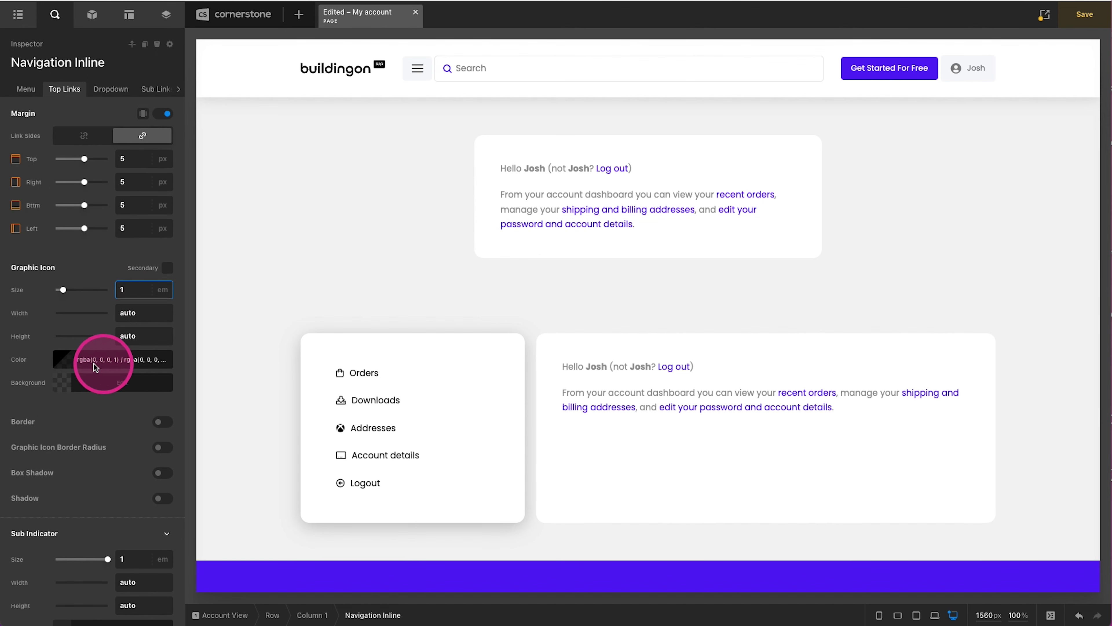
Step: Set the base background of the graphic icons to palette Color 1 at 15% opacity
{"action": "left_click", "coordinate": [100, 380]}
{"action": "left_click", "coordinate": [273, 225]}
{"action": "left_click_drag", "start_coordinate": [86, 316], "coordinate": [90, 317]}
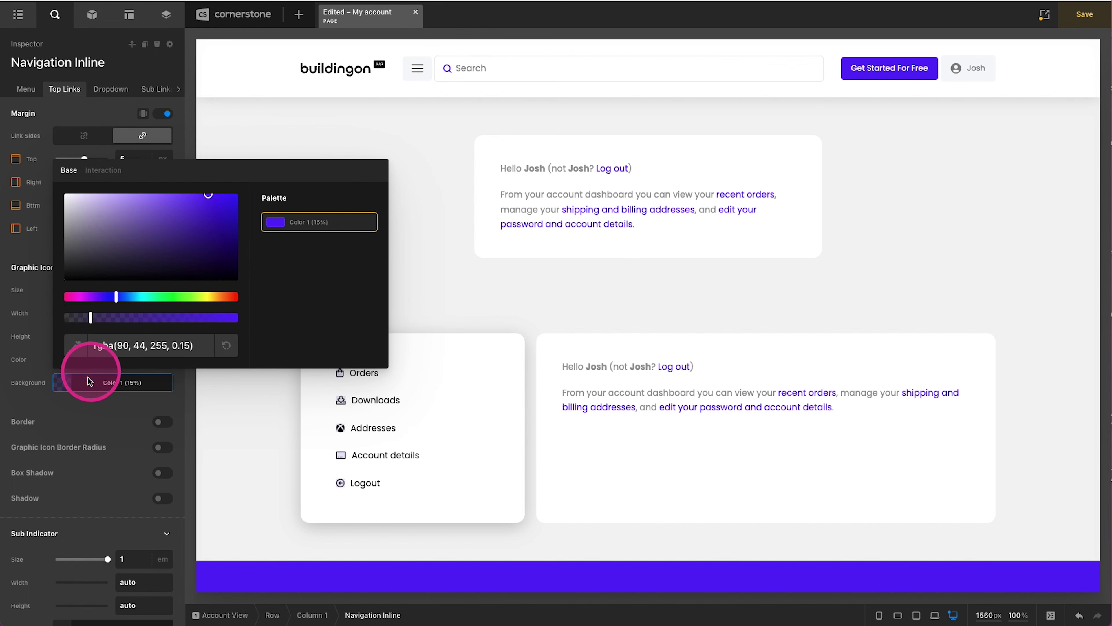
{"action": "left_click", "coordinate": [99, 380]}
Step: Set the graphic icon width and height to 35 px each
{"action": "left_click", "coordinate": [130, 312]}
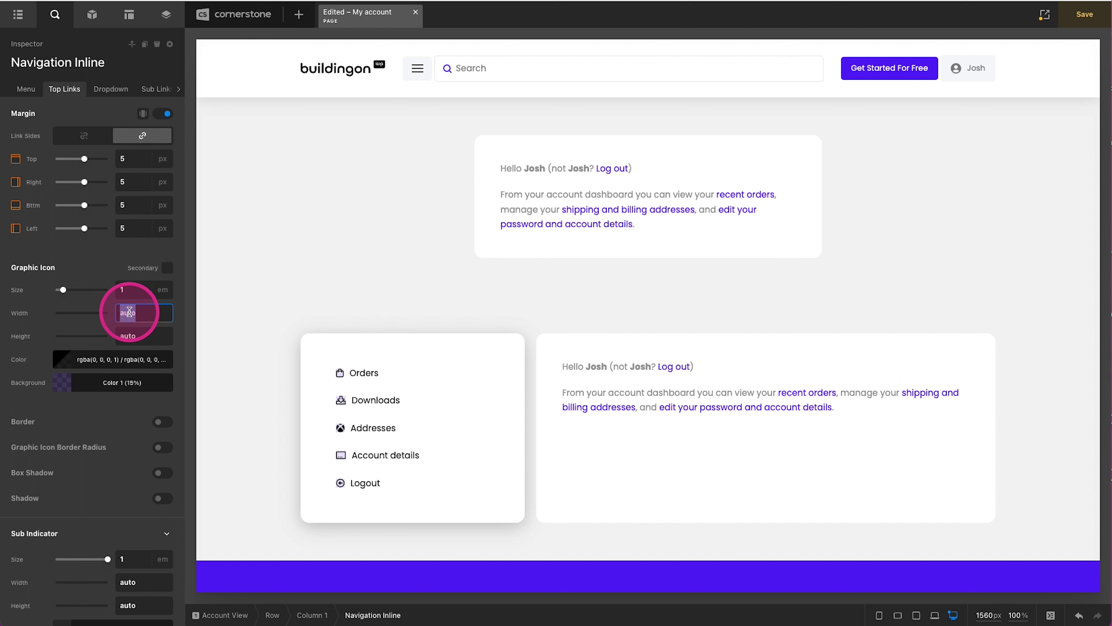
{"action": "type", "text": "35"}
{"action": "key", "text": "Tab"}
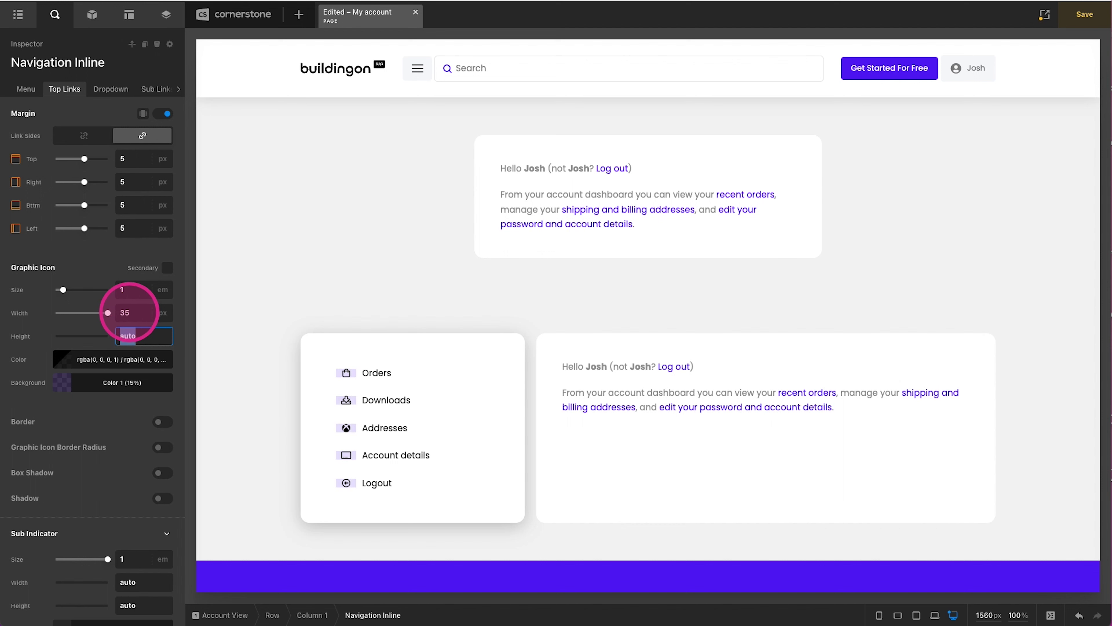
{"action": "type", "text": "35"}
Step: Set both the base and interaction colors of the graphic icons to palette Color 1
{"action": "left_click", "coordinate": [90, 360]}
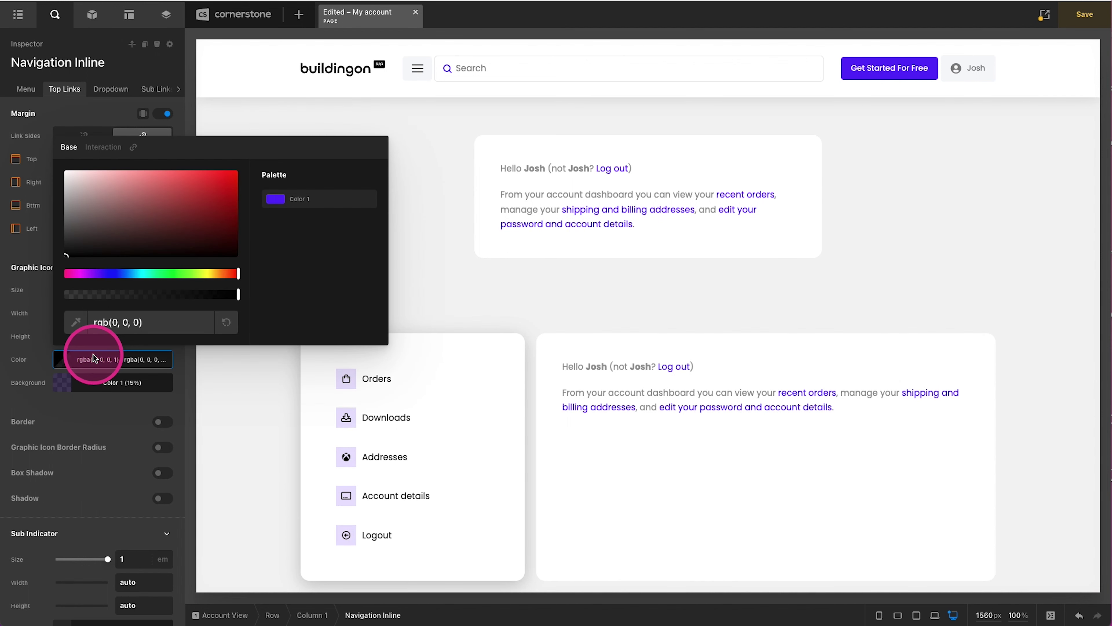
{"action": "left_click", "coordinate": [302, 200]}
{"action": "left_click", "coordinate": [104, 153]}
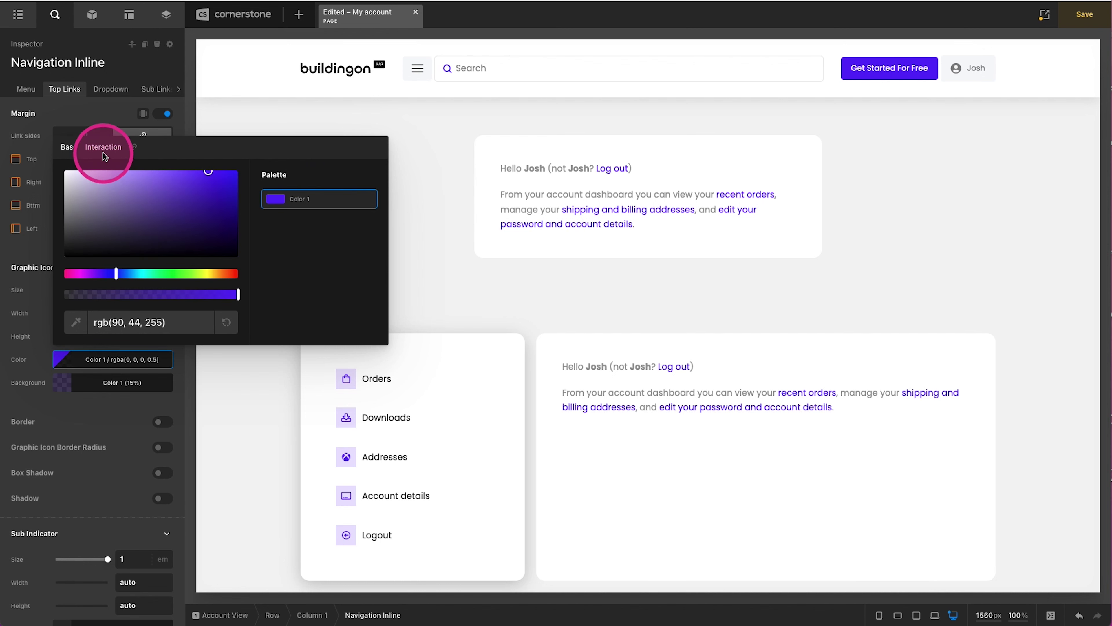
{"action": "left_click", "coordinate": [280, 199]}
{"action": "left_click", "coordinate": [107, 371]}
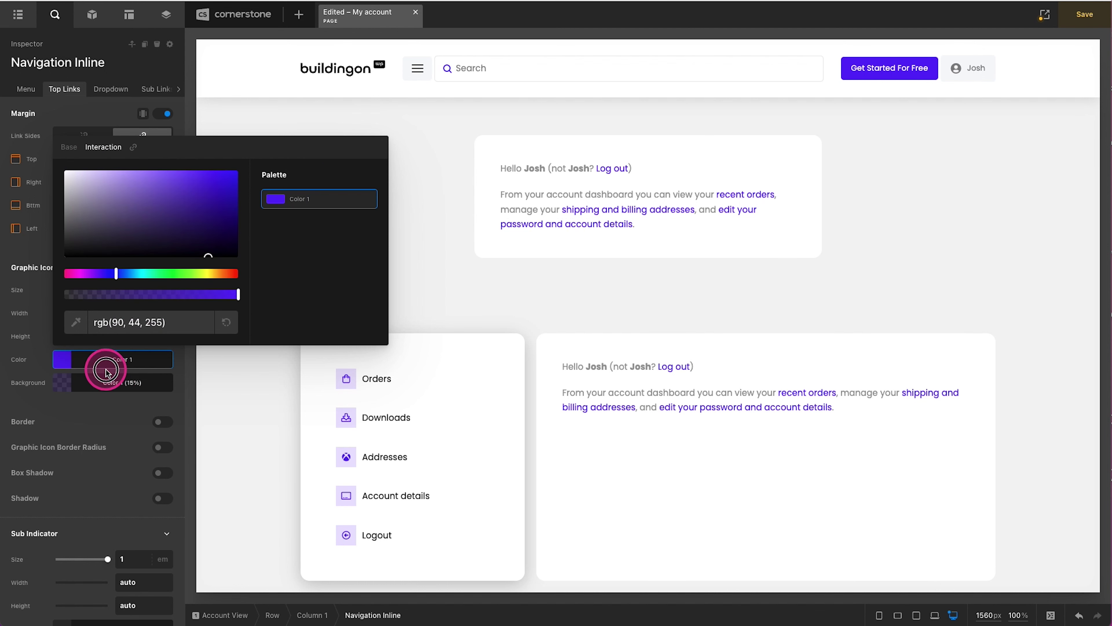
Step: Enable the graphic icon border radius and set all corners to 100 em
{"action": "left_click", "coordinate": [162, 447]}
{"action": "left_click", "coordinate": [129, 492]}
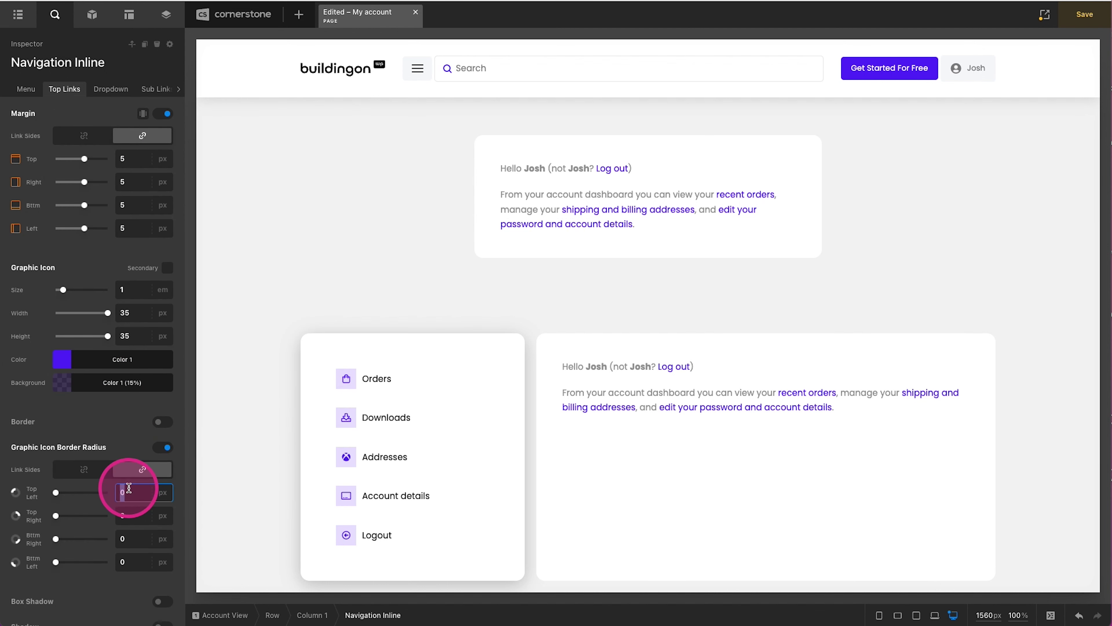
{"action": "type", "text": "100"}
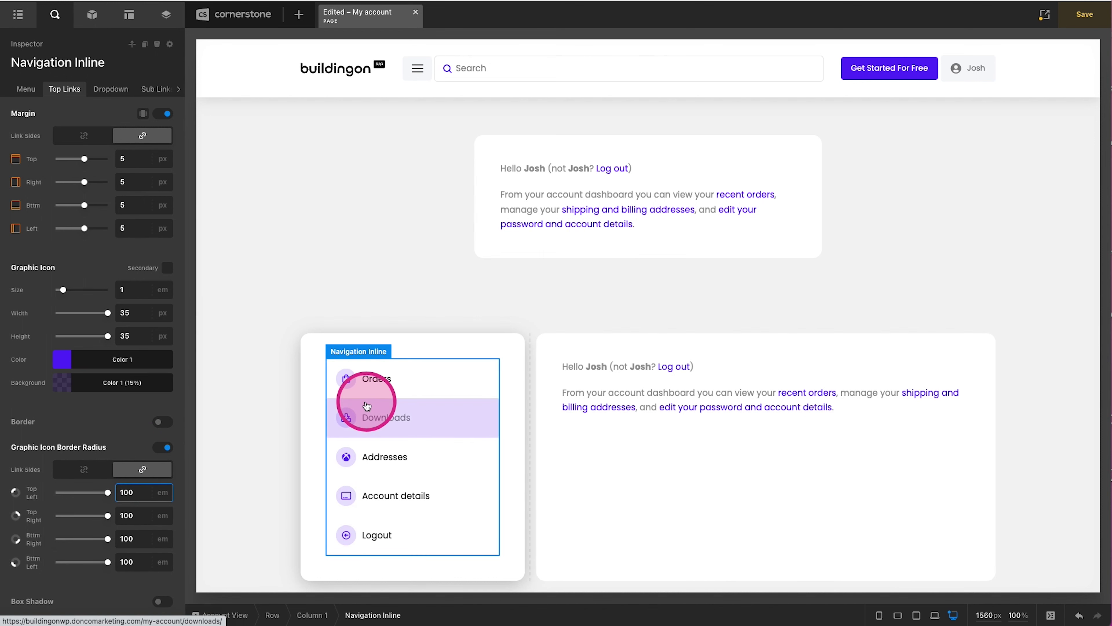
Step: Set the padding of the navigation's top links to 0.25 em on all sides
{"action": "scroll", "coordinate": [102, 399], "scroll_direction": "down", "scroll_amount": 10}
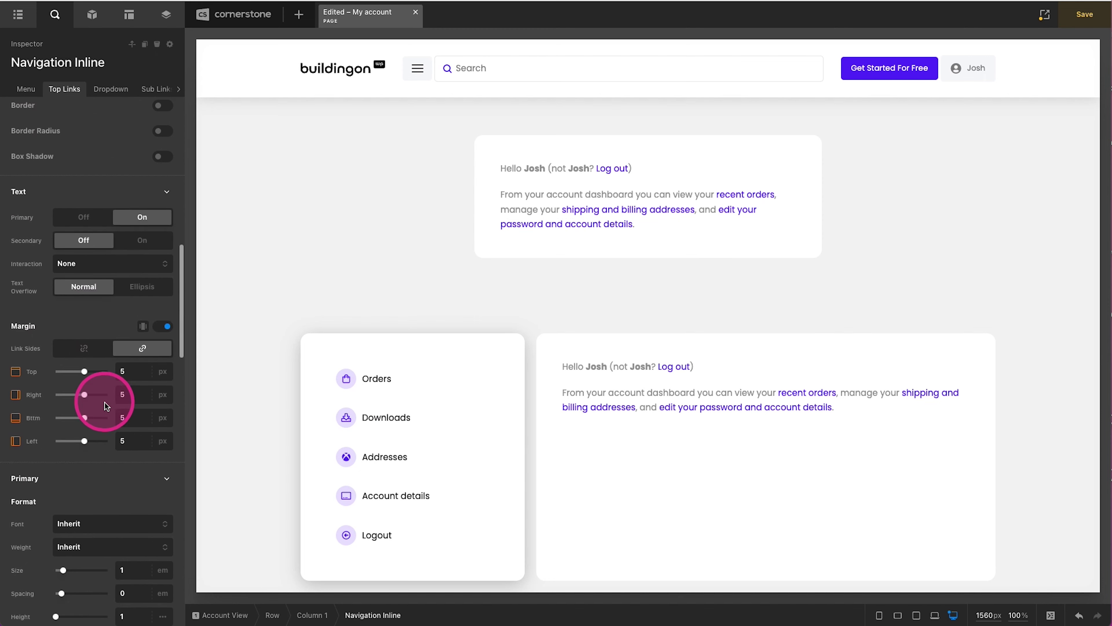
{"action": "scroll", "coordinate": [102, 401], "scroll_direction": "up", "scroll_amount": 7}
{"action": "left_click", "coordinate": [143, 313]}
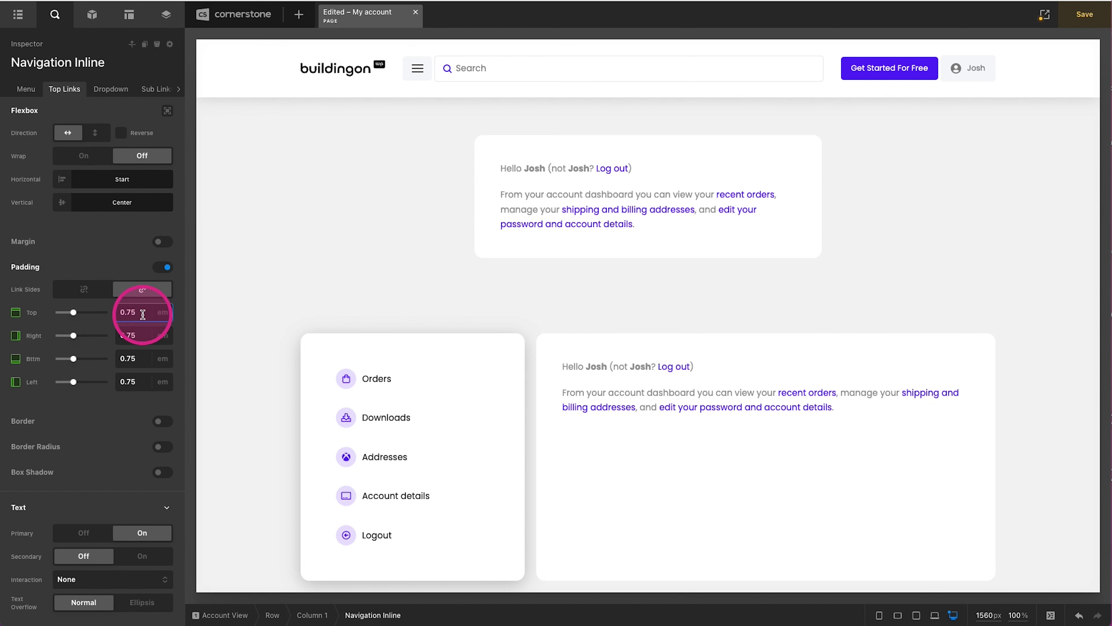
{"action": "type", "text": "0.2"}
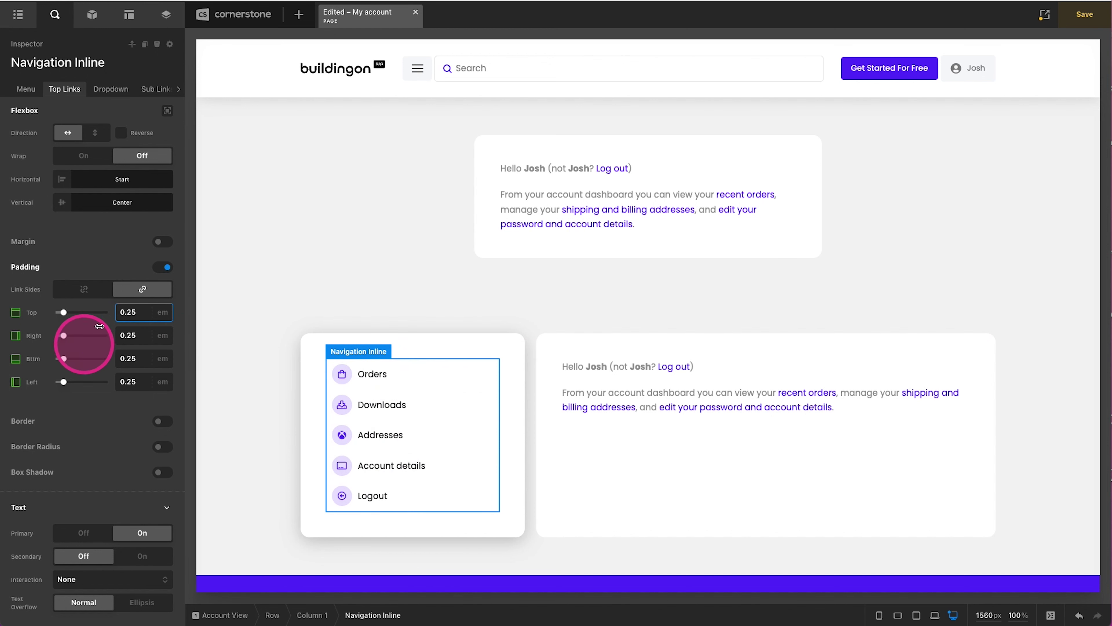
Step: Enable the margin on the navigation's top links and set the top and bottom margins to 0.15 em
{"action": "left_click", "coordinate": [159, 245]}
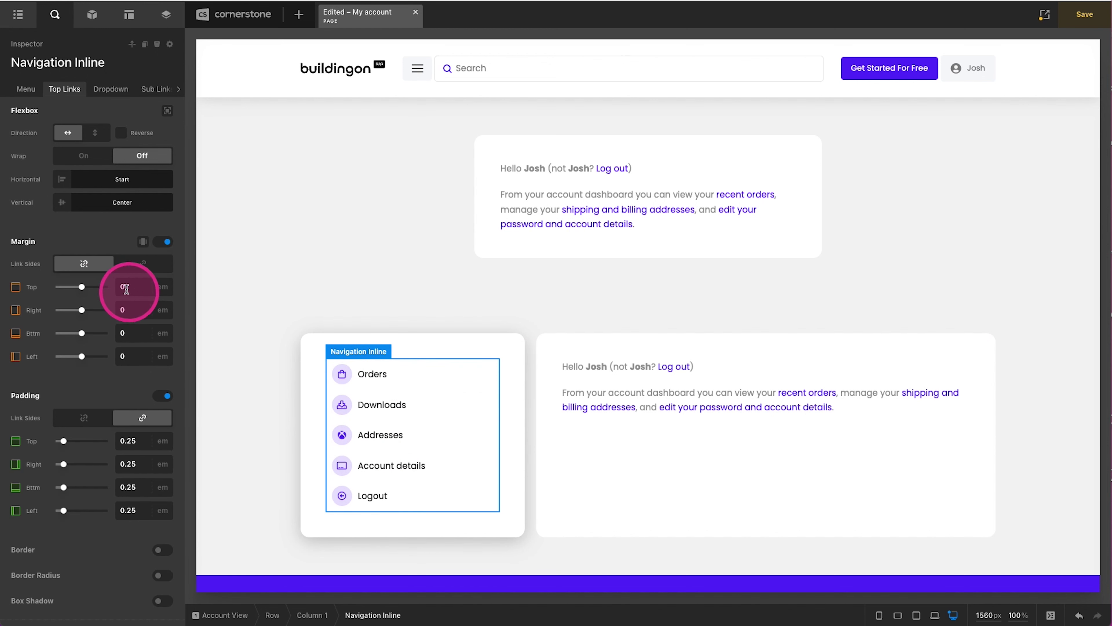
{"action": "left_click", "coordinate": [121, 288]}
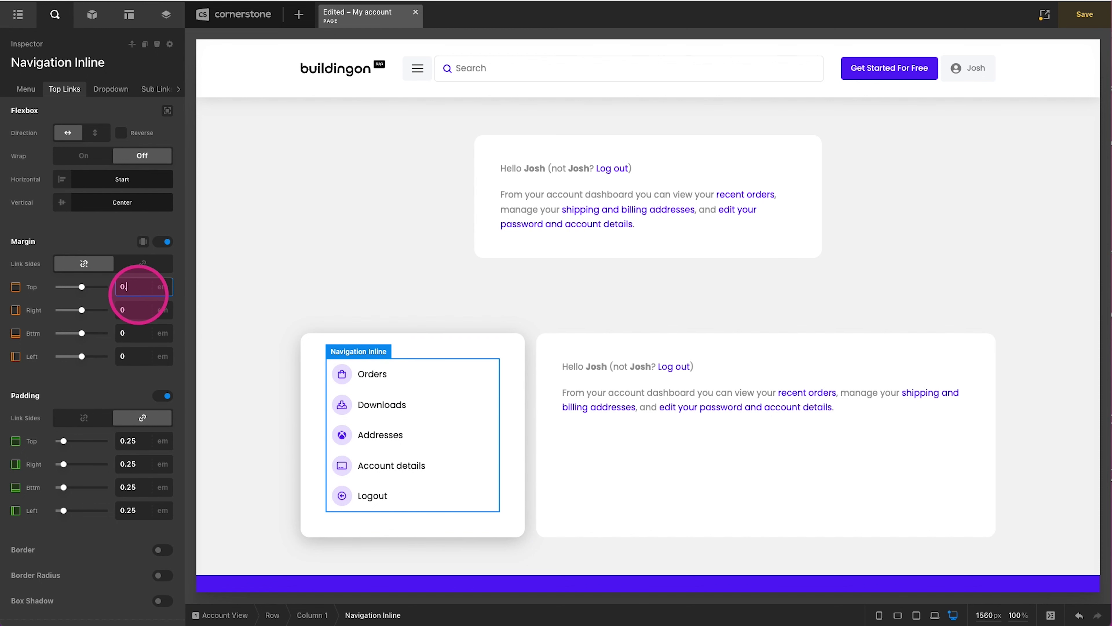
{"action": "left_click", "coordinate": [141, 333]}
{"action": "type", "text": ".15"}
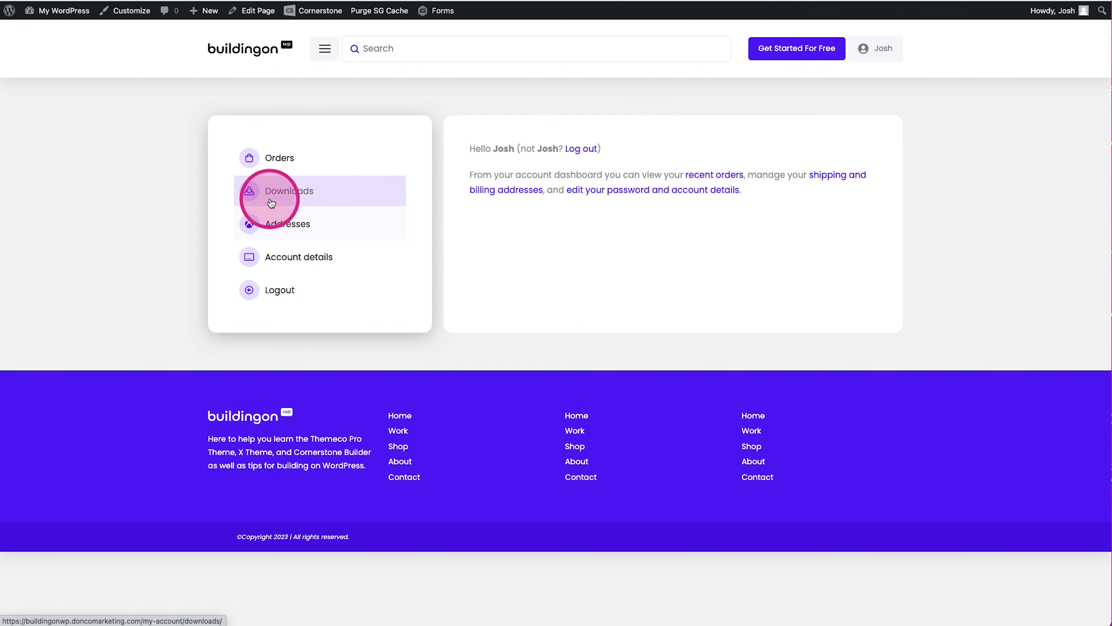
Step: Test the Downloads, Addresses and Account details links of the custom menu on the live account page
{"action": "left_click", "coordinate": [275, 199]}
{"action": "left_click_drag", "start_coordinate": [480, 154], "coordinate": [620, 155]}
{"action": "left_click", "coordinate": [497, 372]}
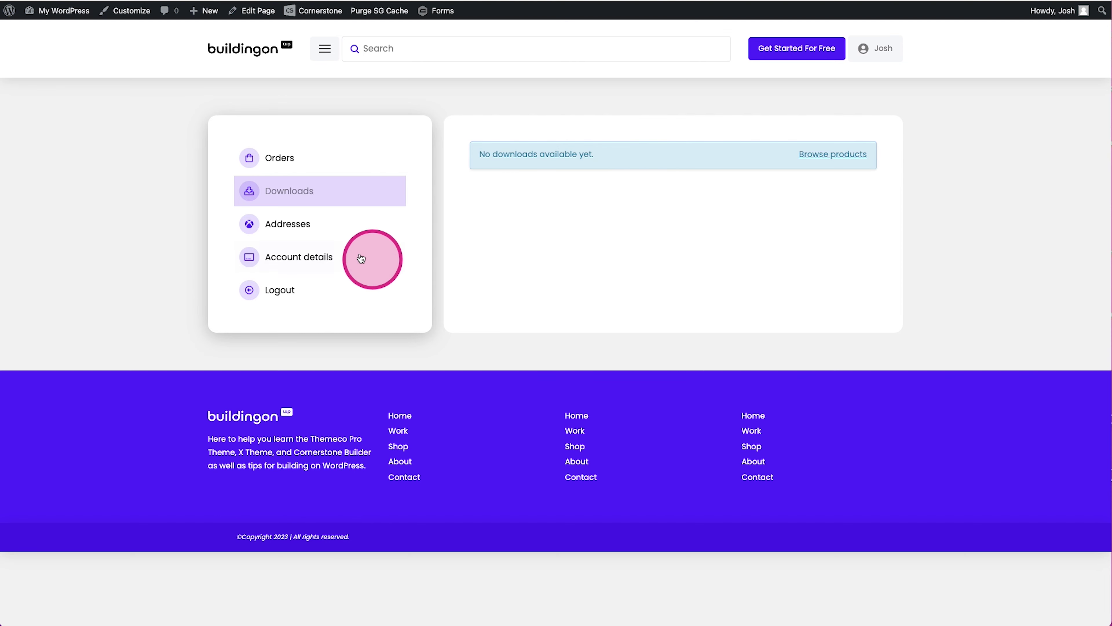
{"action": "left_click", "coordinate": [305, 237]}
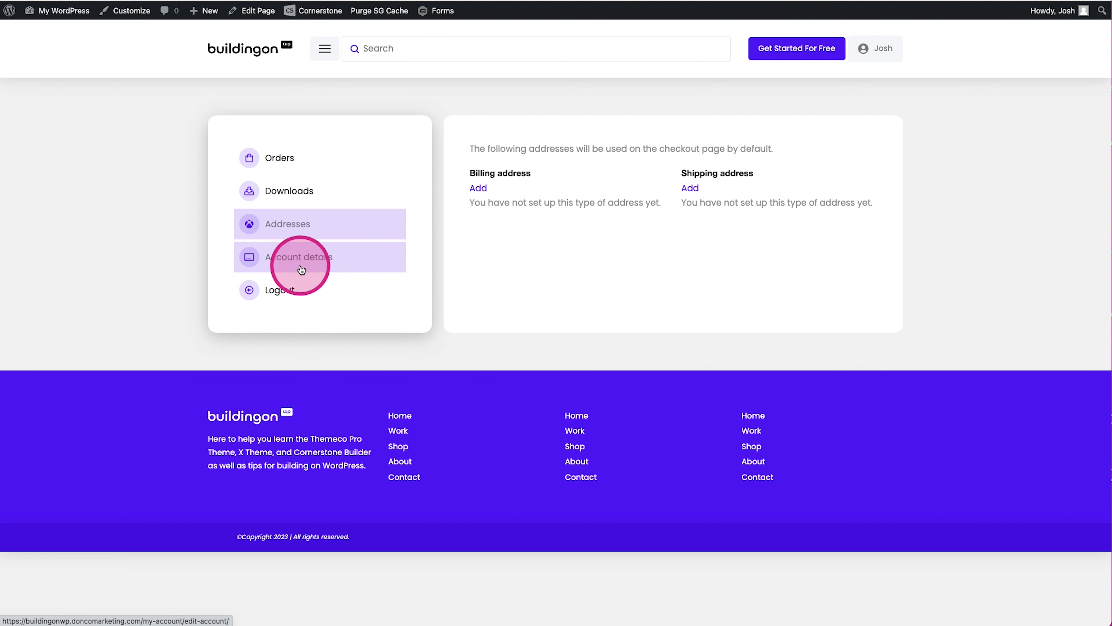
{"action": "left_click", "coordinate": [301, 268]}
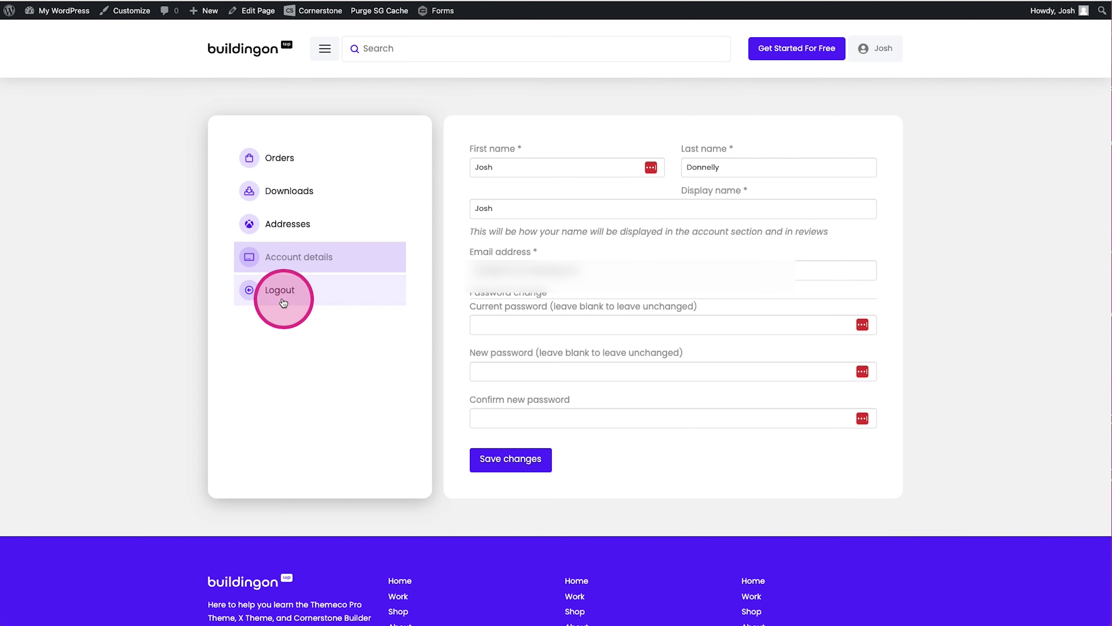
{"action": "left_click", "coordinate": [276, 292]}
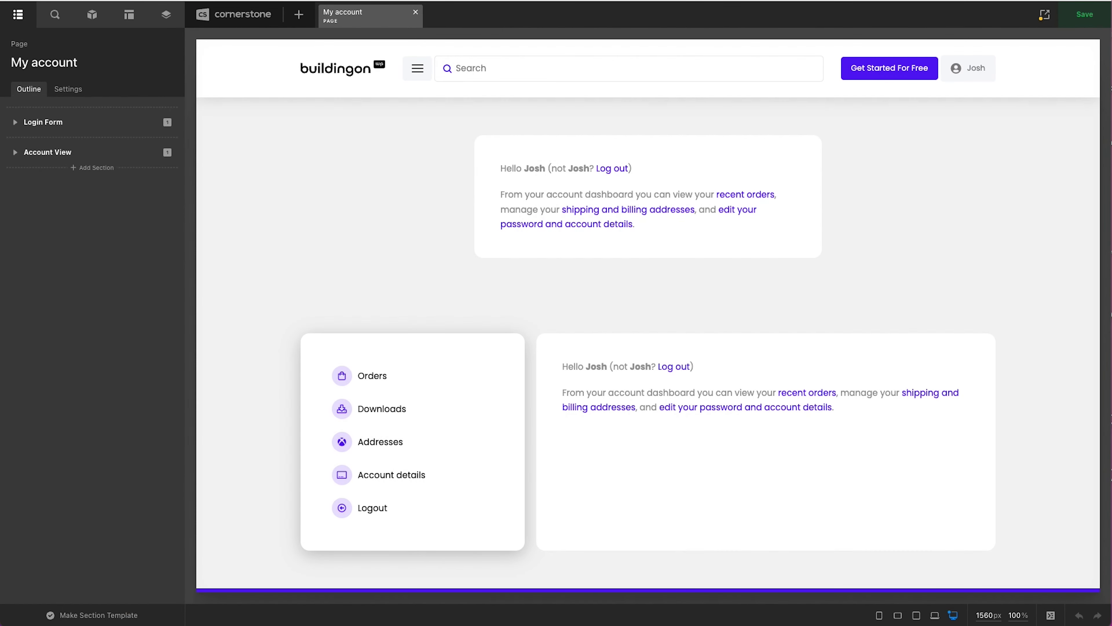
Step: Delete the navigation column from the Account View section and set its row to the single-column layout
{"action": "left_click", "coordinate": [239, 377]}
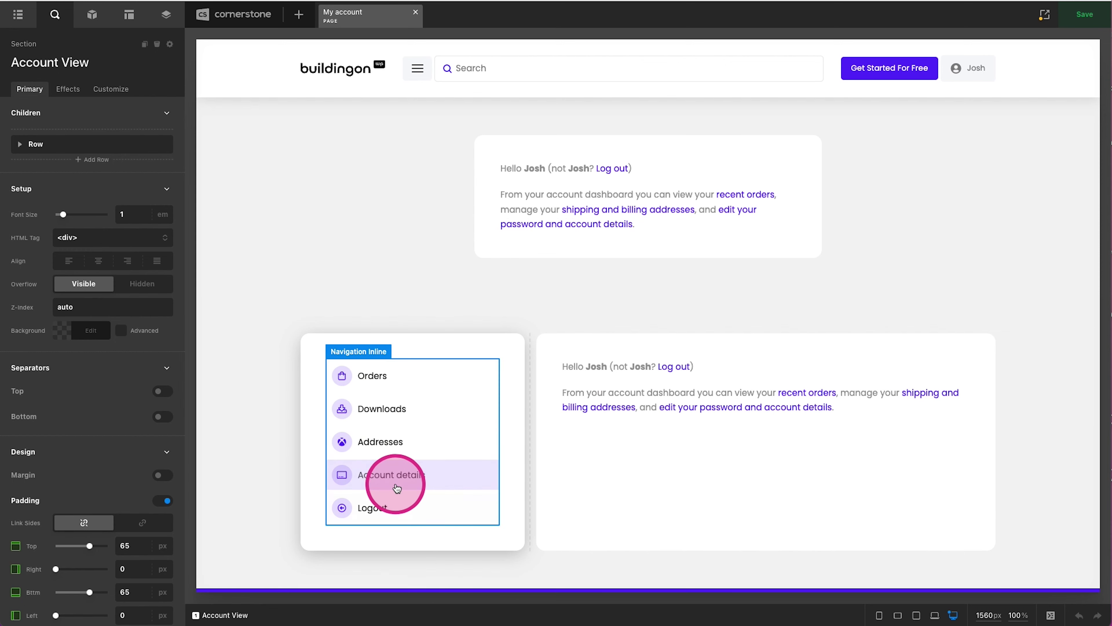
{"action": "left_click", "coordinate": [465, 348]}
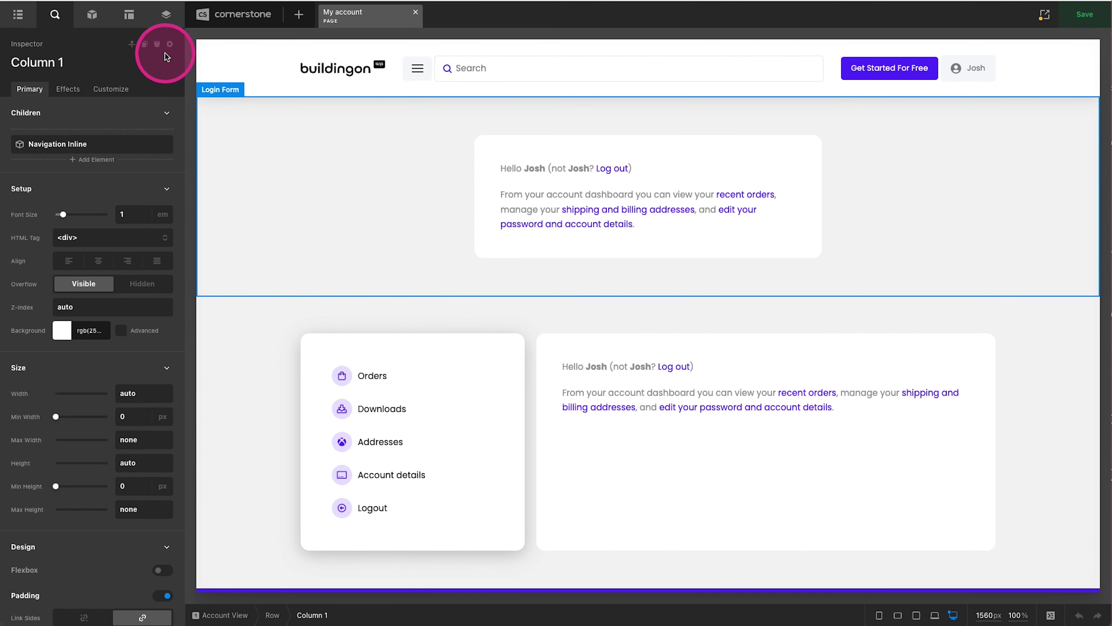
{"action": "left_click", "coordinate": [157, 44]}
{"action": "left_click", "coordinate": [649, 384]}
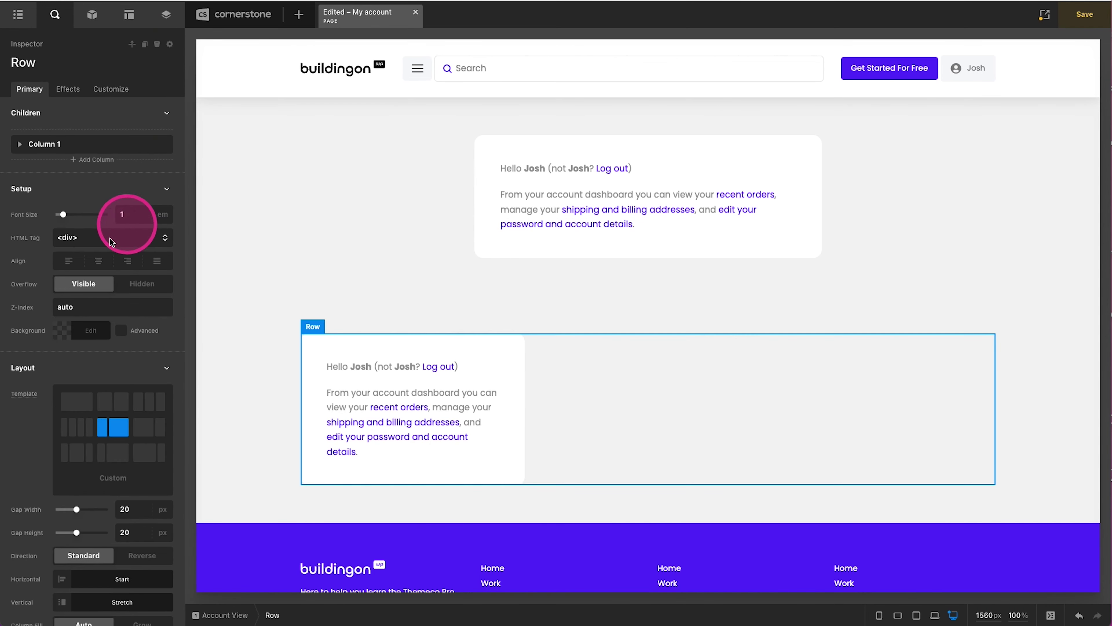
{"action": "left_click", "coordinate": [70, 401]}
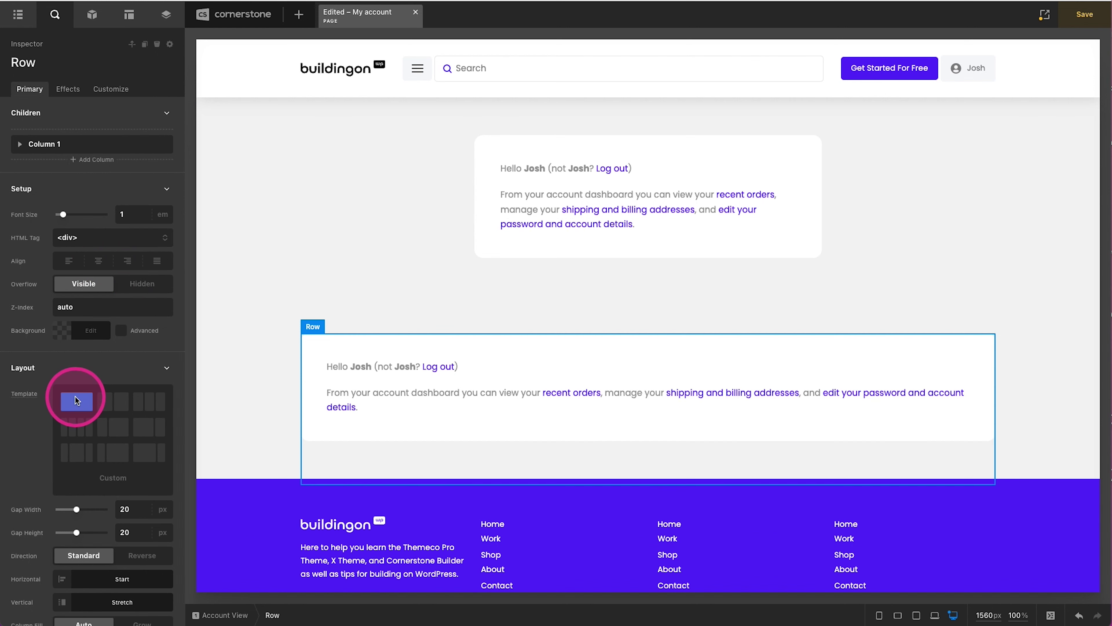
{"action": "left_click", "coordinate": [248, 349]}
Step: Create a new header document
{"action": "left_click", "coordinate": [230, 14]}
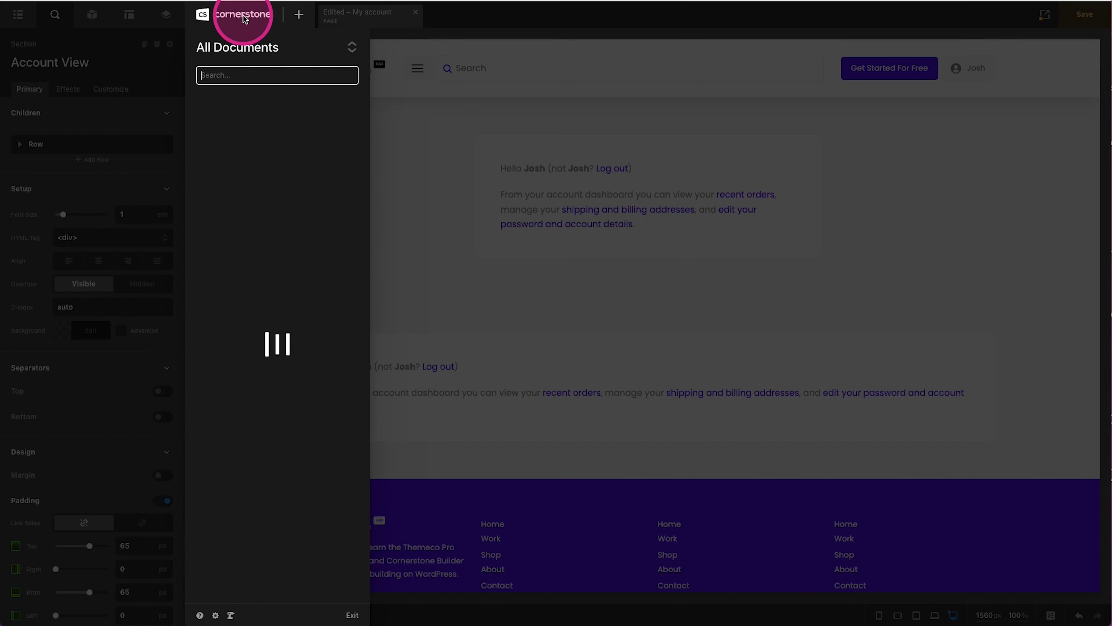
{"action": "left_click", "coordinate": [298, 14]}
{"action": "left_click", "coordinate": [310, 104]}
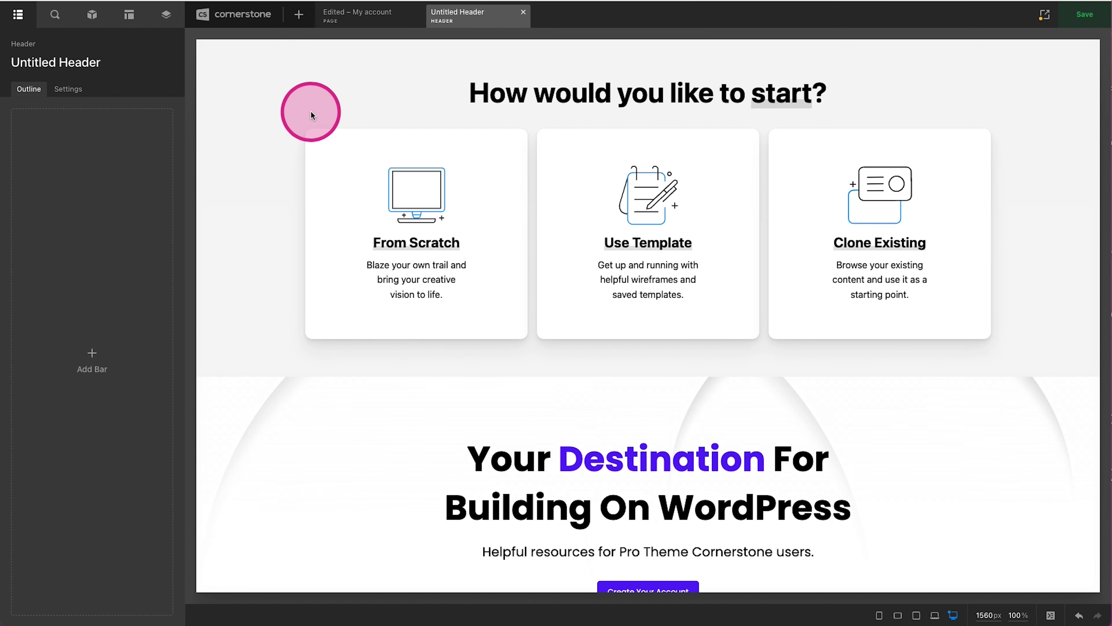
Step: Set the new header's preview to the My account page
{"action": "left_click", "coordinate": [1045, 14]}
{"action": "left_click", "coordinate": [945, 137]}
{"action": "scroll", "coordinate": [943, 181], "scroll_direction": "down", "scroll_amount": 5}
{"action": "scroll", "coordinate": [943, 181], "scroll_direction": "up", "scroll_amount": 5}
{"action": "left_click", "coordinate": [941, 193]}
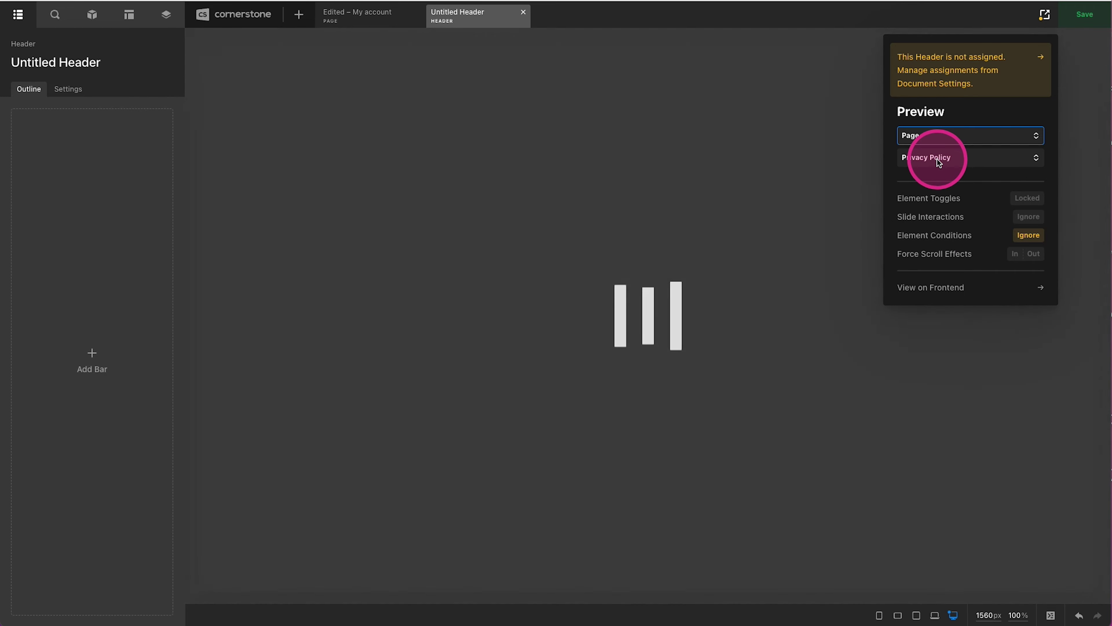
{"action": "left_click", "coordinate": [938, 159]}
{"action": "type", "text": "ac"}
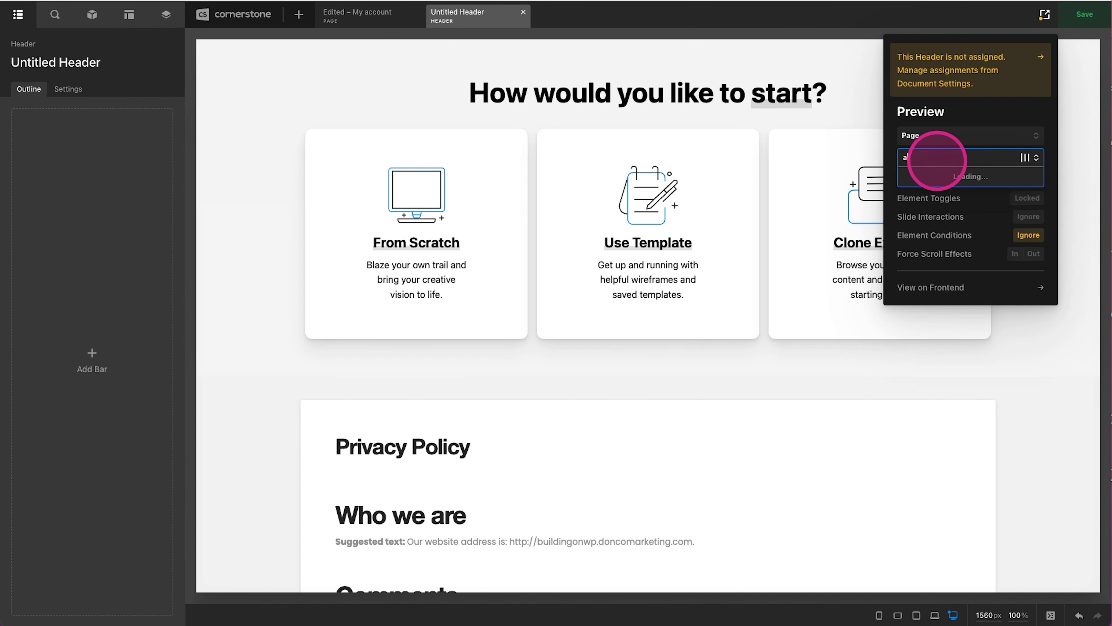
{"action": "type", "text": "c"}
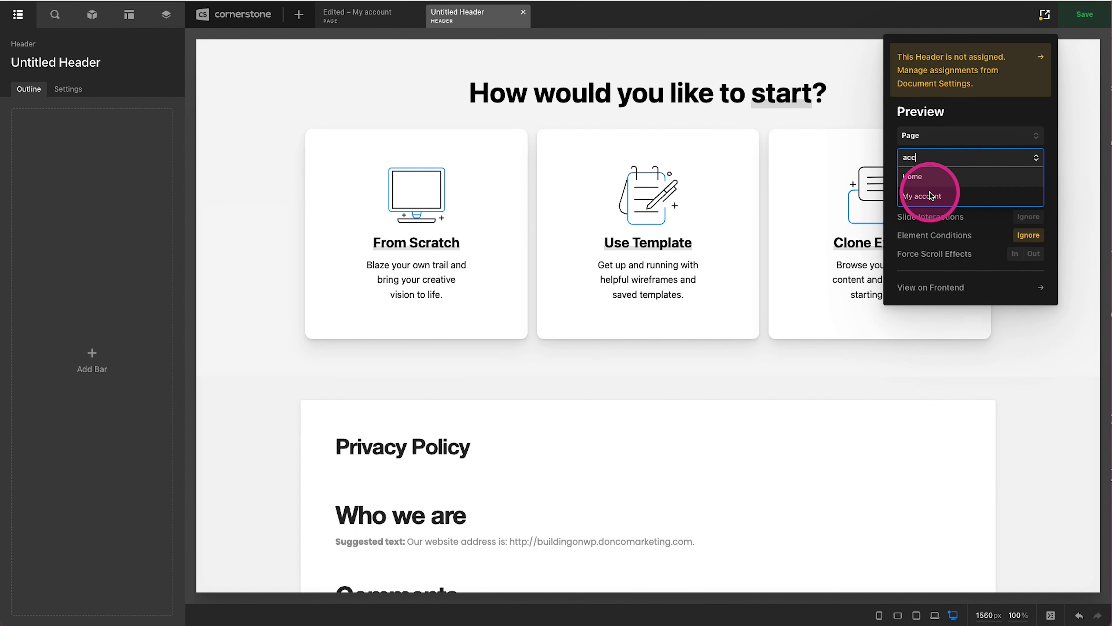
{"action": "left_click", "coordinate": [931, 196]}
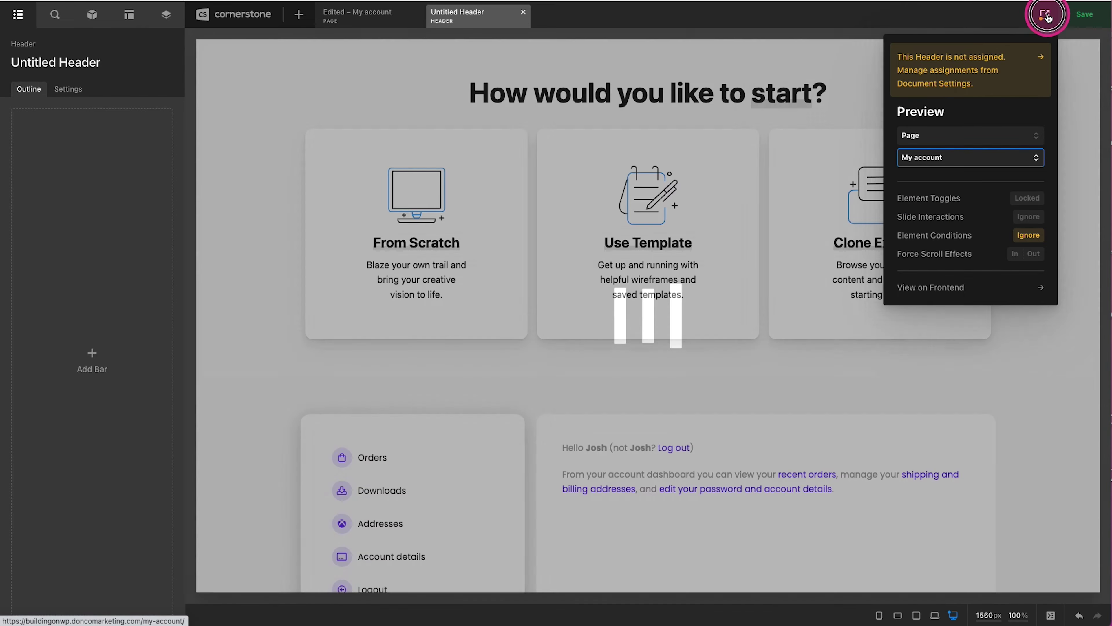
{"action": "left_click", "coordinate": [1045, 14]}
{"action": "scroll", "coordinate": [658, 186], "scroll_direction": "down", "scroll_amount": 6}
{"action": "scroll", "coordinate": [541, 368], "scroll_direction": "up", "scroll_amount": 6}
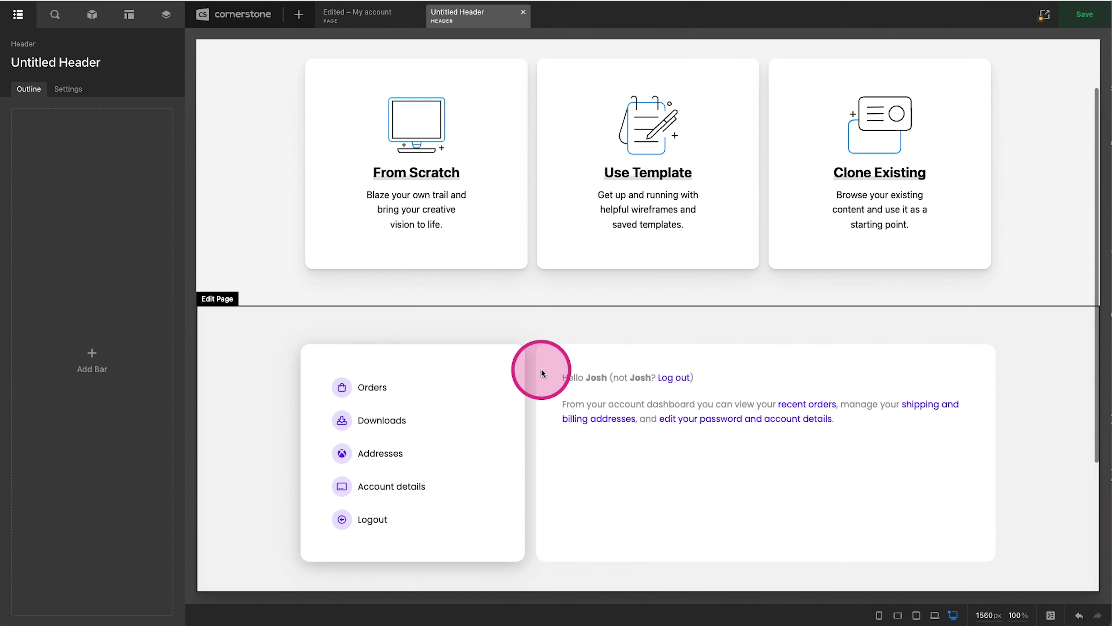
Step: Save the My account page and return to the untitled header document
{"action": "left_click", "coordinate": [382, 3]}
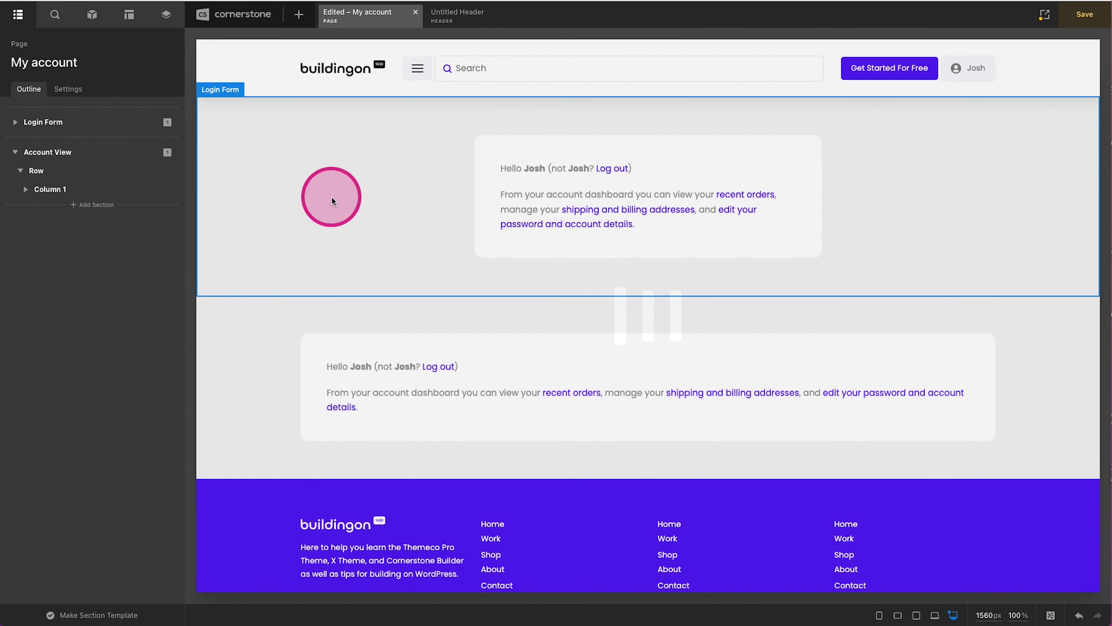
{"action": "scroll", "coordinate": [331, 196], "scroll_direction": "down", "scroll_amount": 2}
{"action": "left_click", "coordinate": [443, 22]}
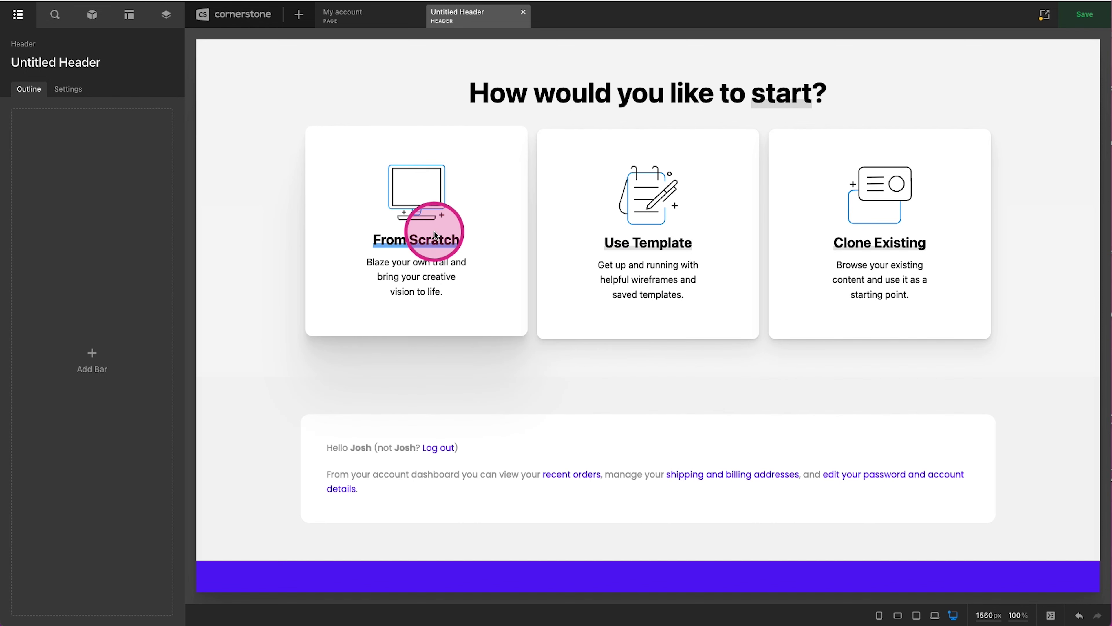
Step: Enable Multi Region for the header and change its title to Portal
{"action": "left_click", "coordinate": [62, 92]}
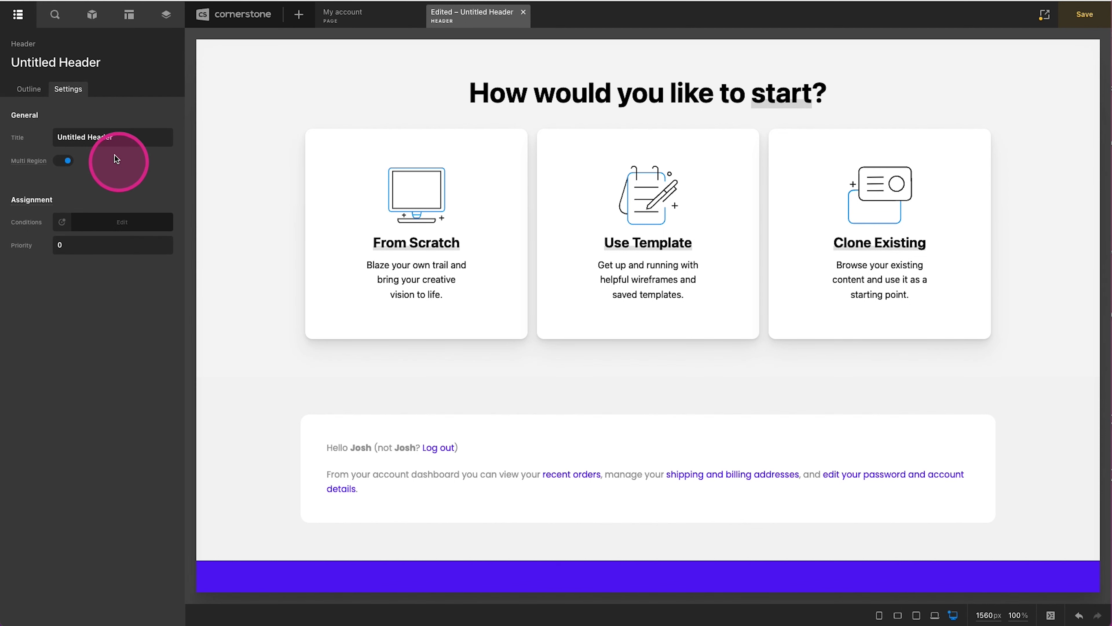
{"action": "left_click", "coordinate": [107, 137]}
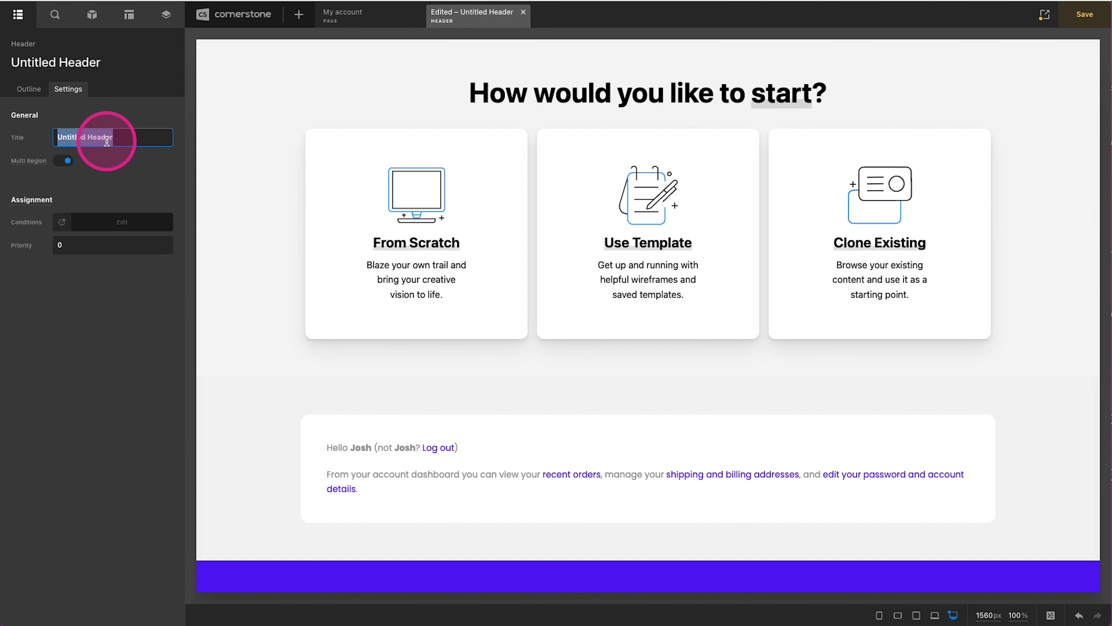
{"action": "type", "text": "Portal"}
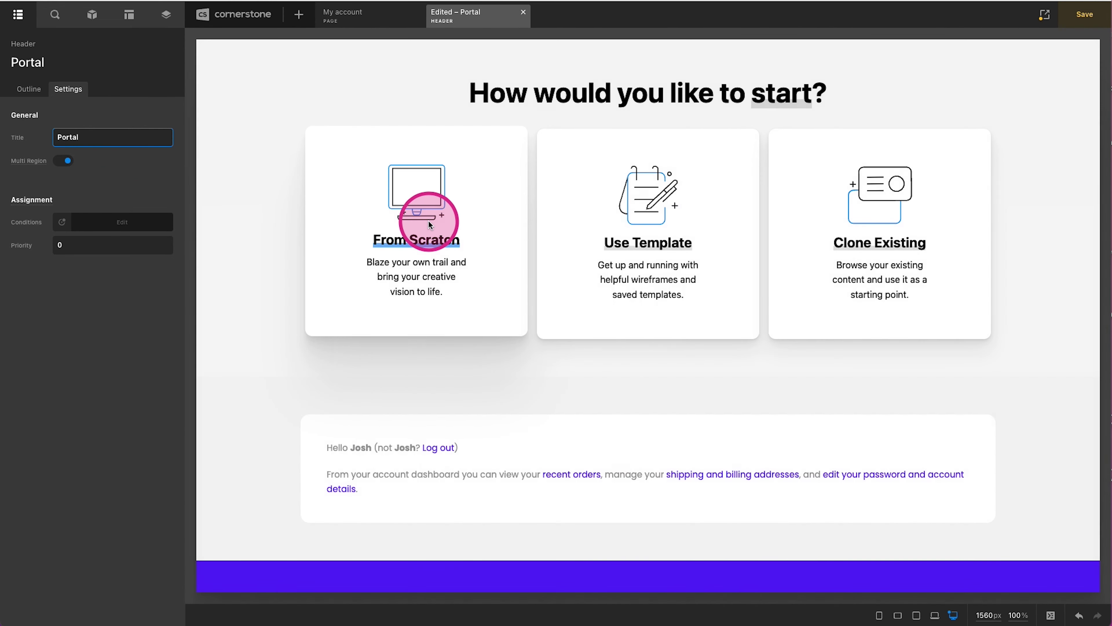
Step: Start the Portal header from scratch with a bar in the left region, deleting the default top bar
{"action": "left_click", "coordinate": [429, 220]}
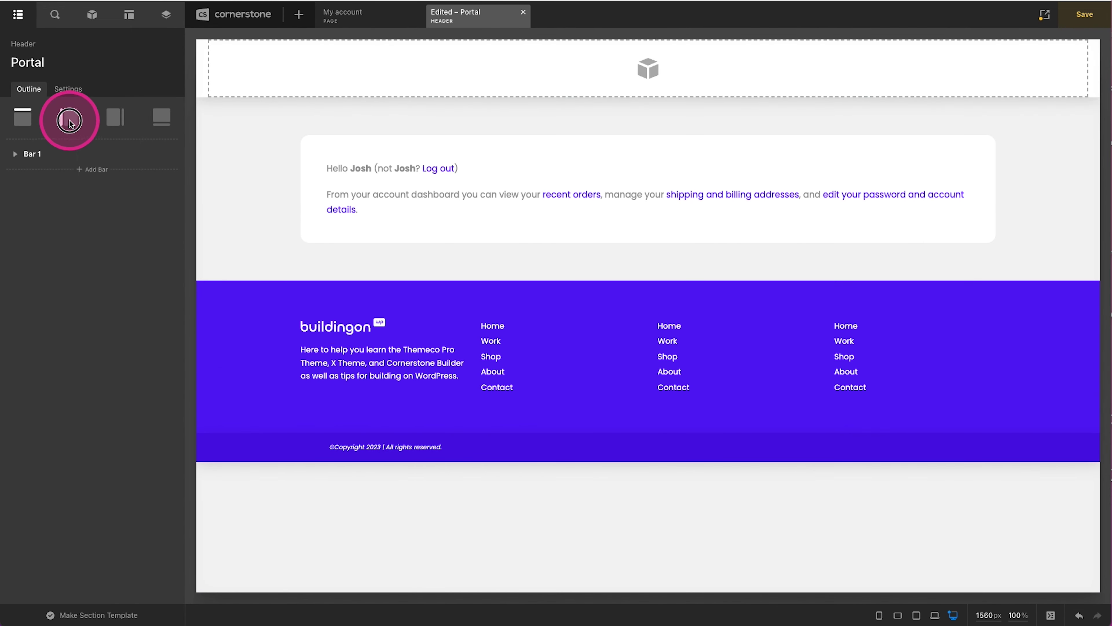
{"action": "left_click", "coordinate": [69, 122]}
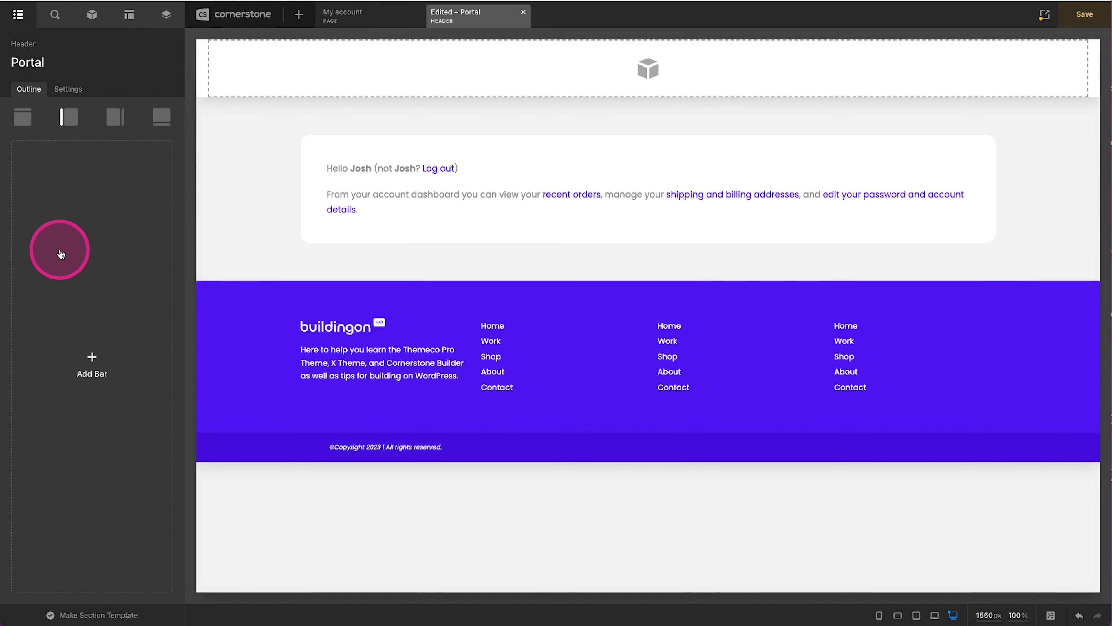
{"action": "left_click", "coordinate": [85, 357]}
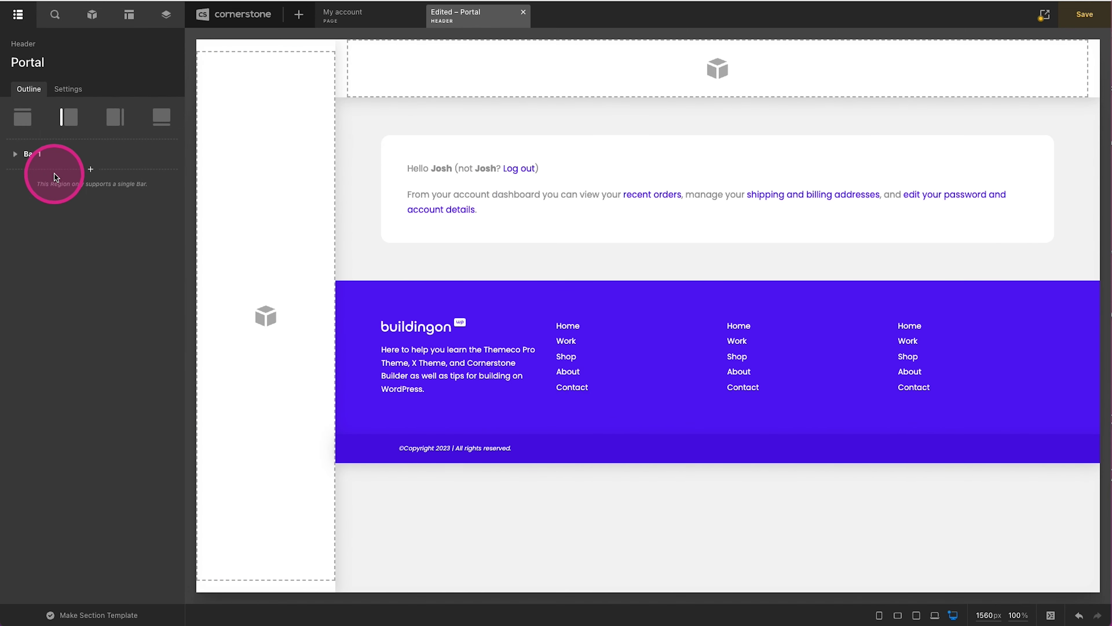
{"action": "left_click", "coordinate": [56, 156]}
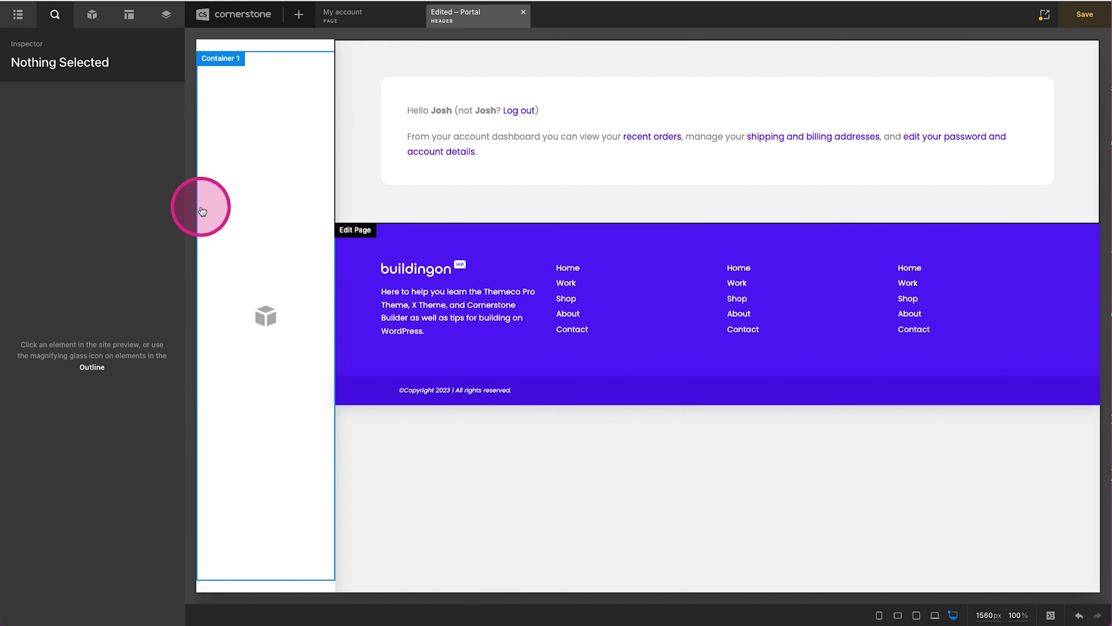
Step: Add a Div element inside the container of the left header bar
{"action": "left_click", "coordinate": [231, 161]}
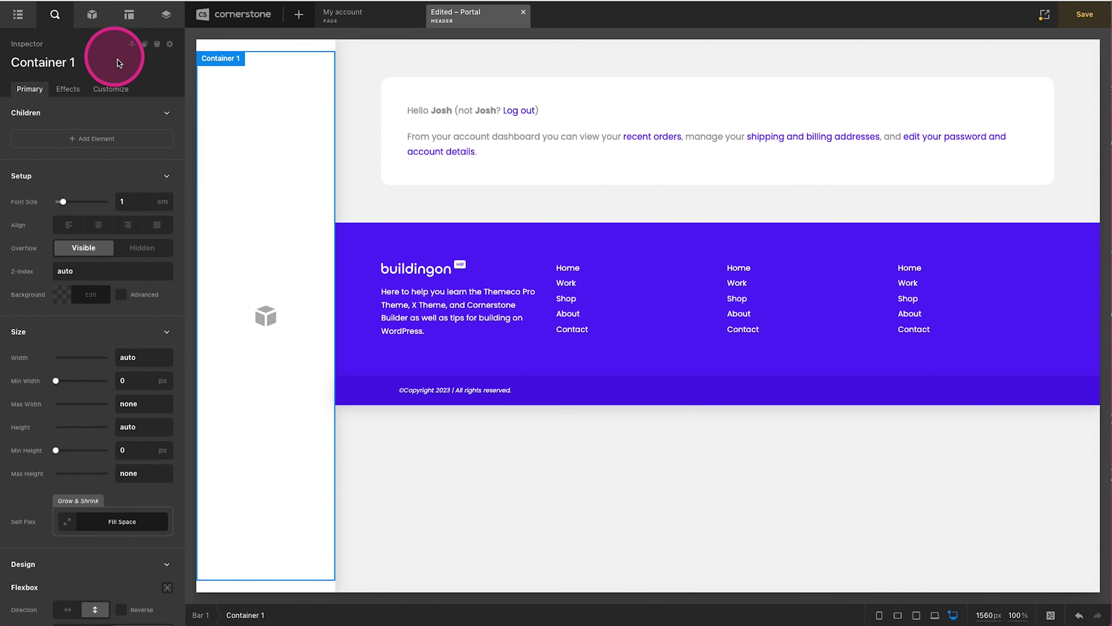
{"action": "left_click", "coordinate": [83, 26]}
{"action": "type", "text": "div"}
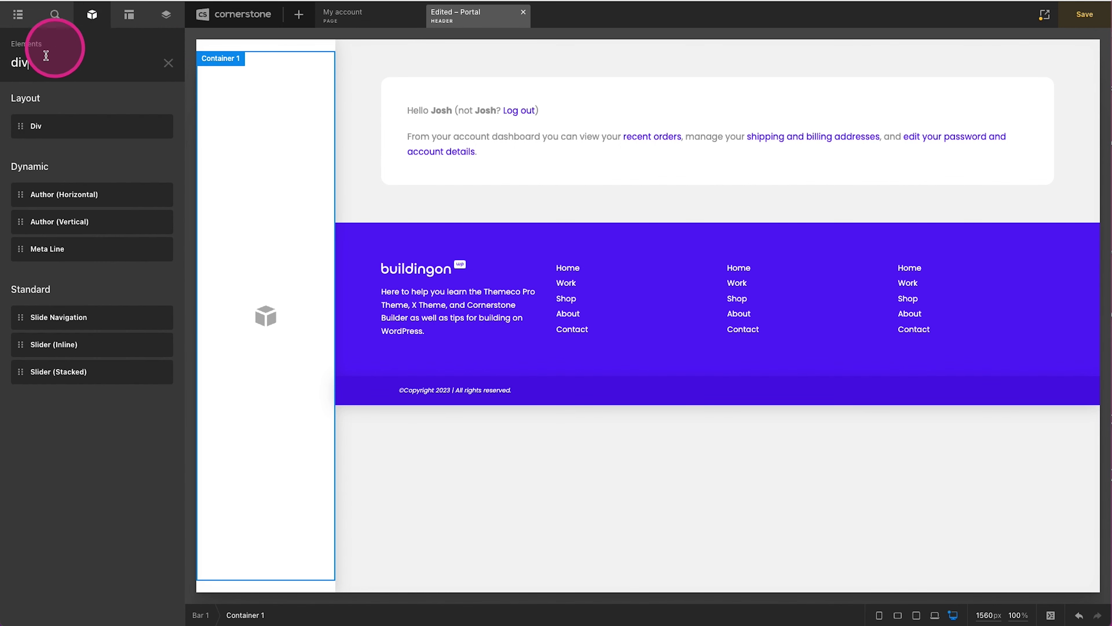
{"action": "left_click_drag", "start_coordinate": [45, 124], "coordinate": [263, 132]}
{"action": "left_click_drag", "start_coordinate": [145, 159], "coordinate": [247, 84]}
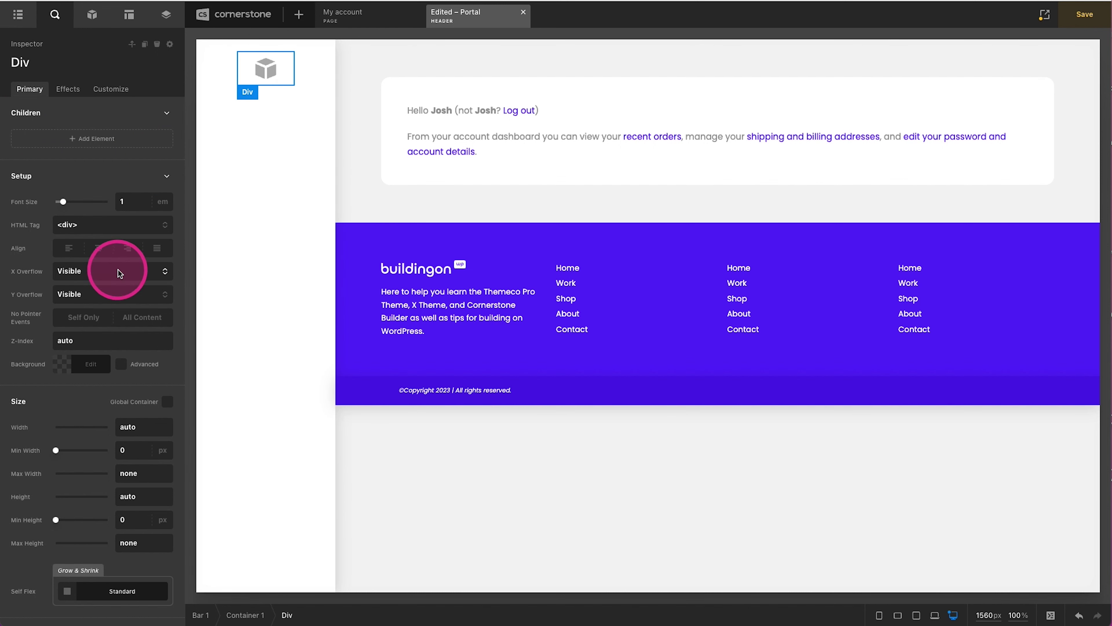
Step: Check the vertical flexbox alignment options of Container 1, keeping Space Between
{"action": "scroll", "coordinate": [55, 305], "scroll_direction": "down", "scroll_amount": 2}
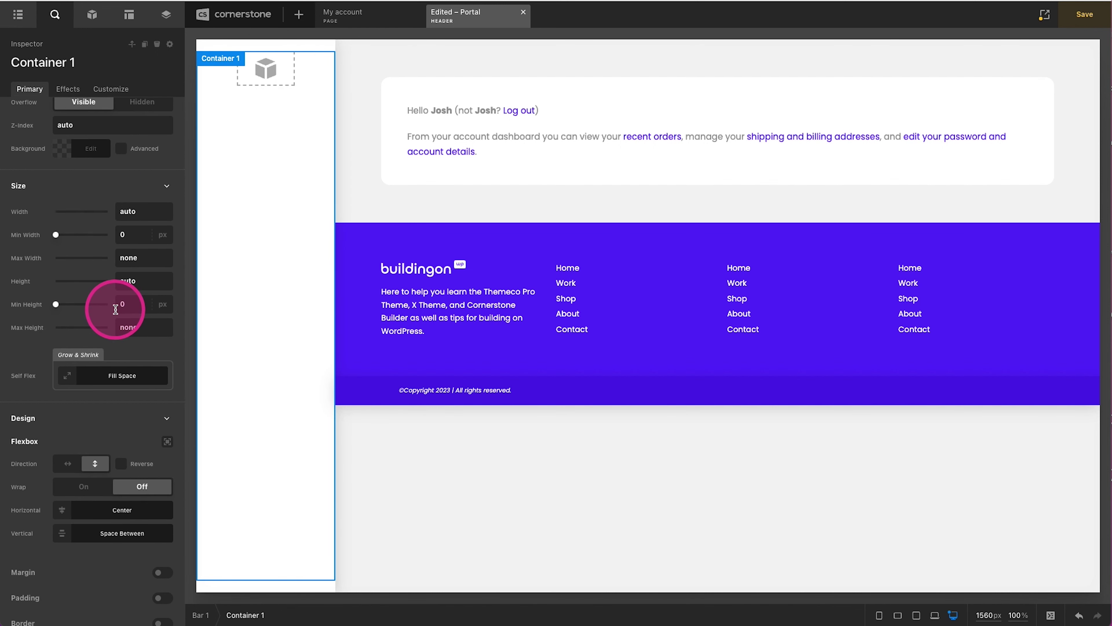
{"action": "scroll", "coordinate": [112, 304], "scroll_direction": "down", "scroll_amount": 1}
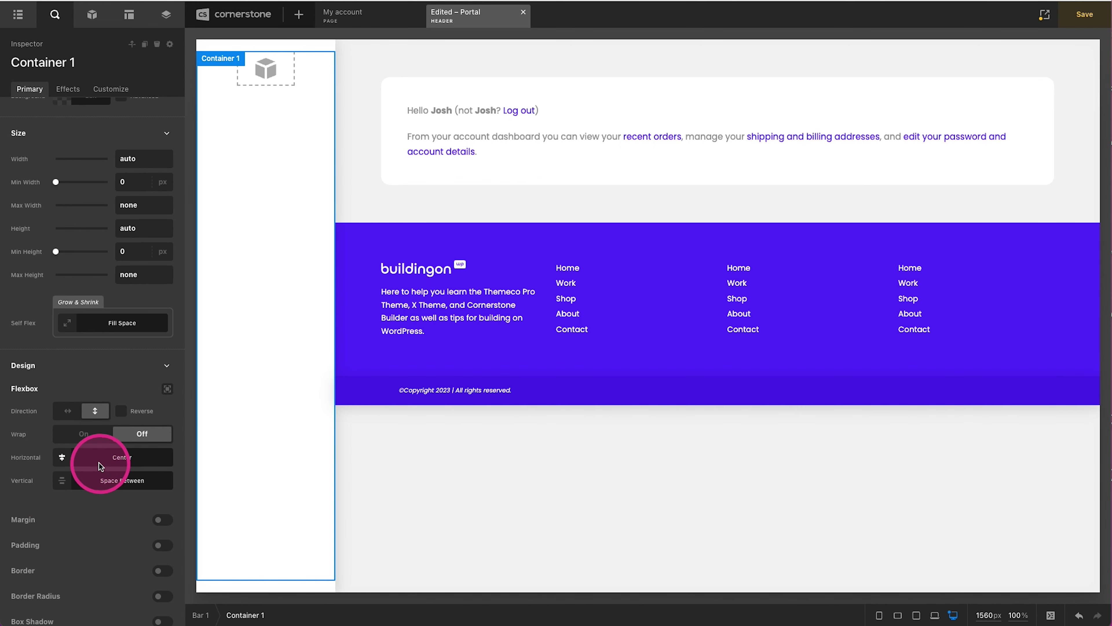
{"action": "left_click", "coordinate": [81, 481]}
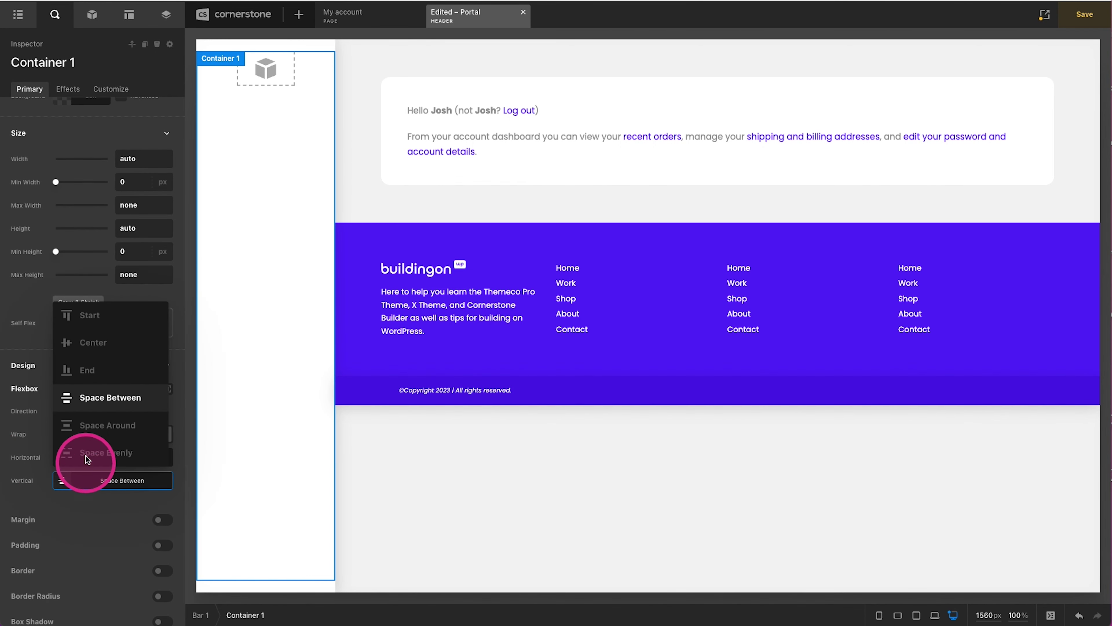
{"action": "left_click", "coordinate": [76, 403]}
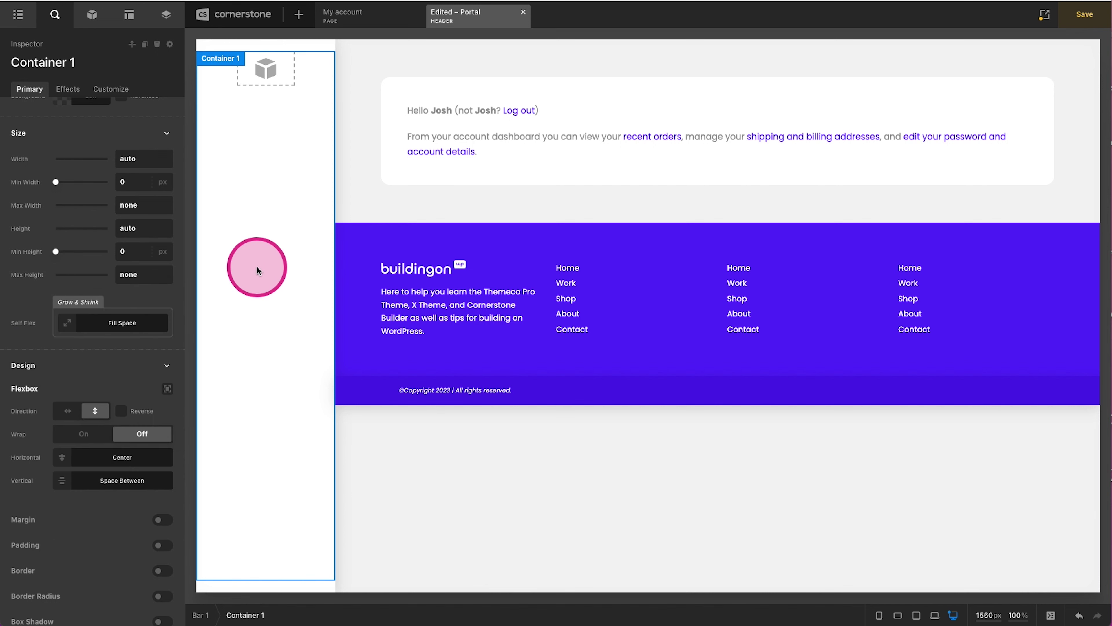
Step: Set the width of the Div in the left bar to 100%
{"action": "left_click", "coordinate": [248, 84]}
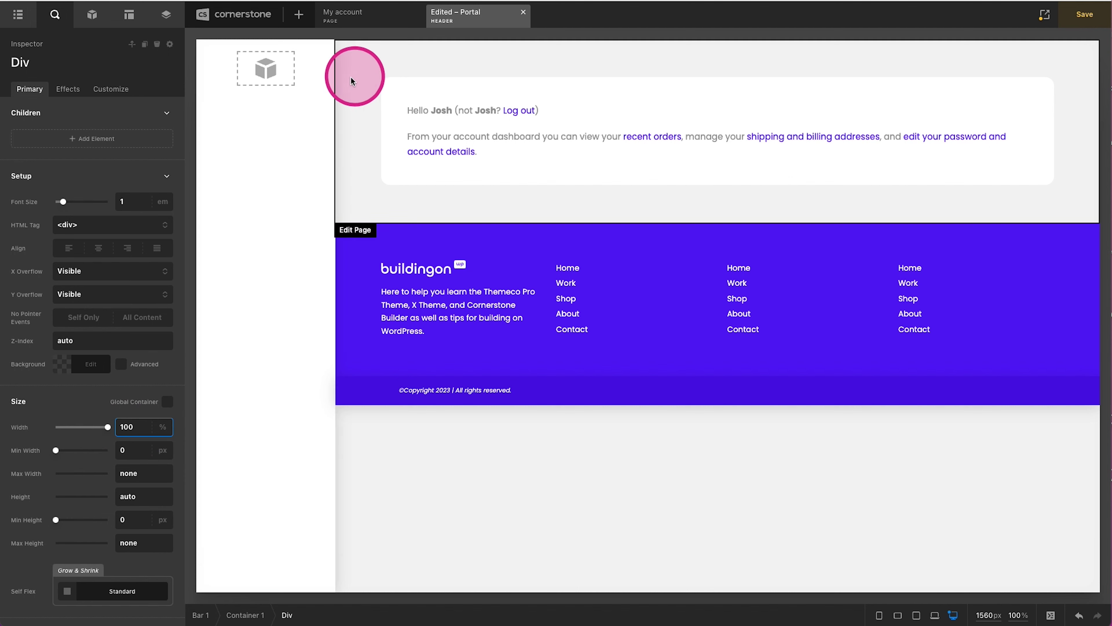
Step: Duplicate the Div in the left bar and set Container 1's padding to 2 em on all sides
{"action": "left_click", "coordinate": [225, 86]}
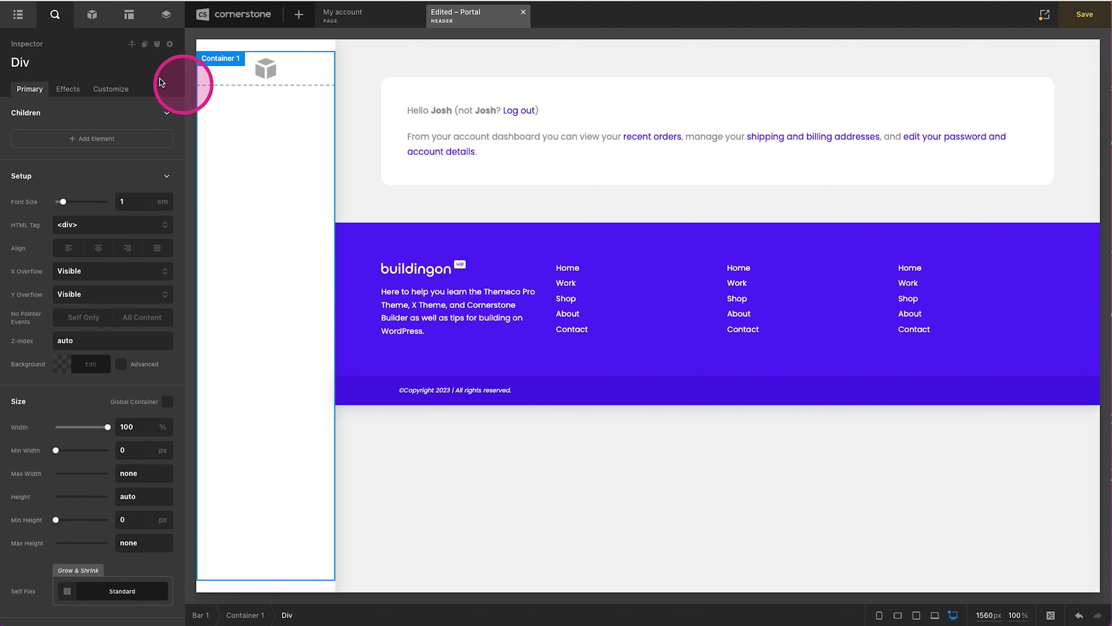
{"action": "left_click", "coordinate": [144, 45]}
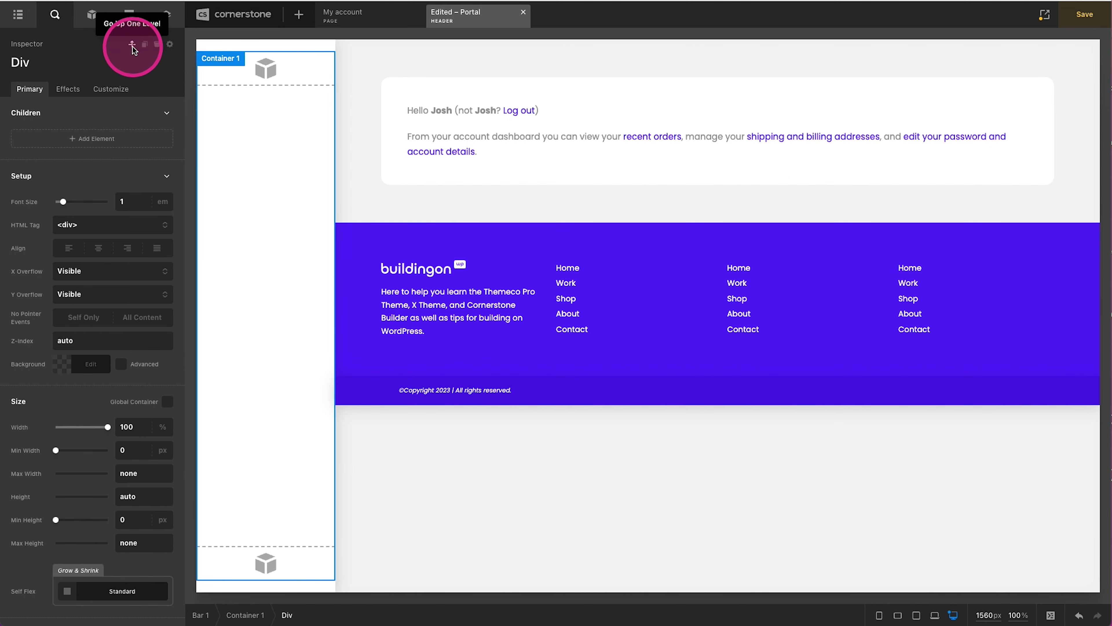
{"action": "left_click", "coordinate": [248, 142]}
{"action": "scroll", "coordinate": [136, 305], "scroll_direction": "down", "scroll_amount": 5}
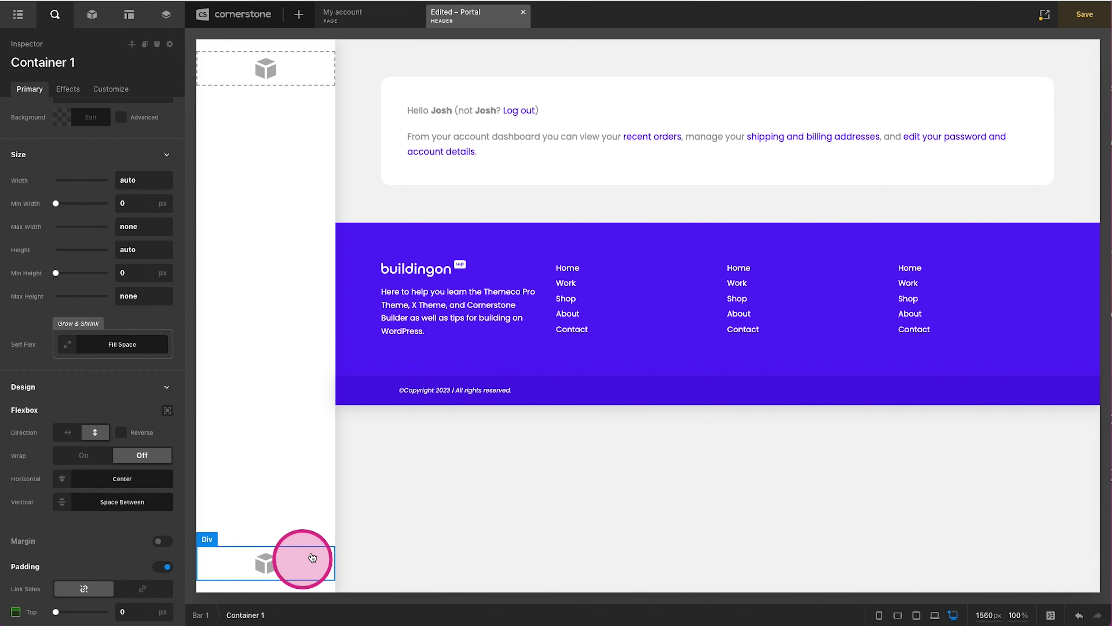
{"action": "left_click", "coordinate": [25, 566]}
{"action": "scroll", "coordinate": [72, 571], "scroll_direction": "down", "scroll_amount": 4}
{"action": "left_click", "coordinate": [130, 453]}
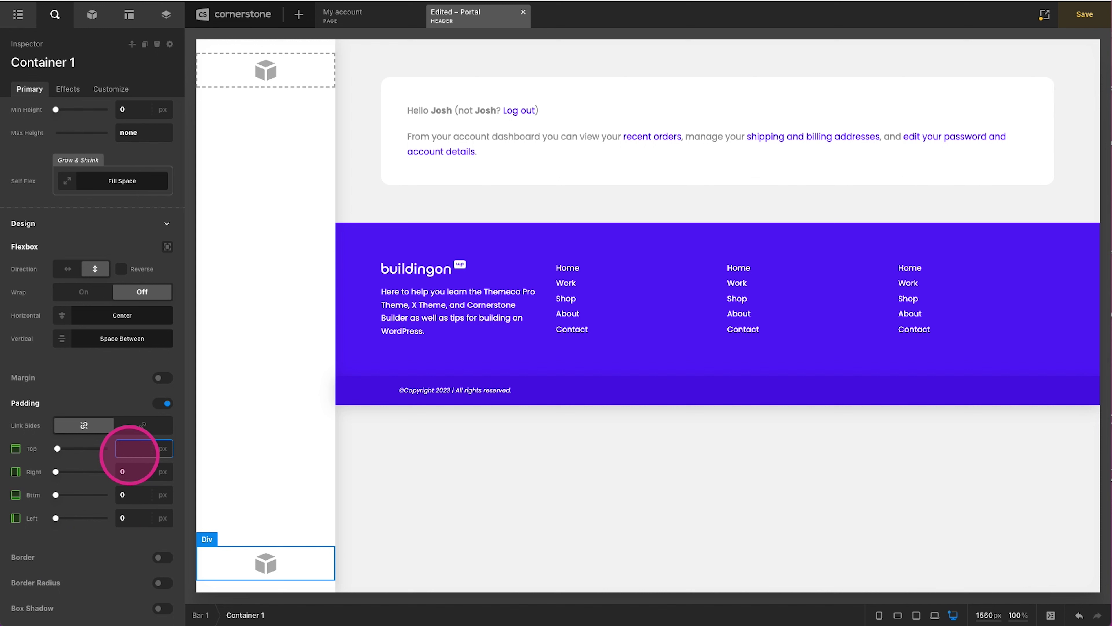
{"action": "left_click", "coordinate": [146, 435]}
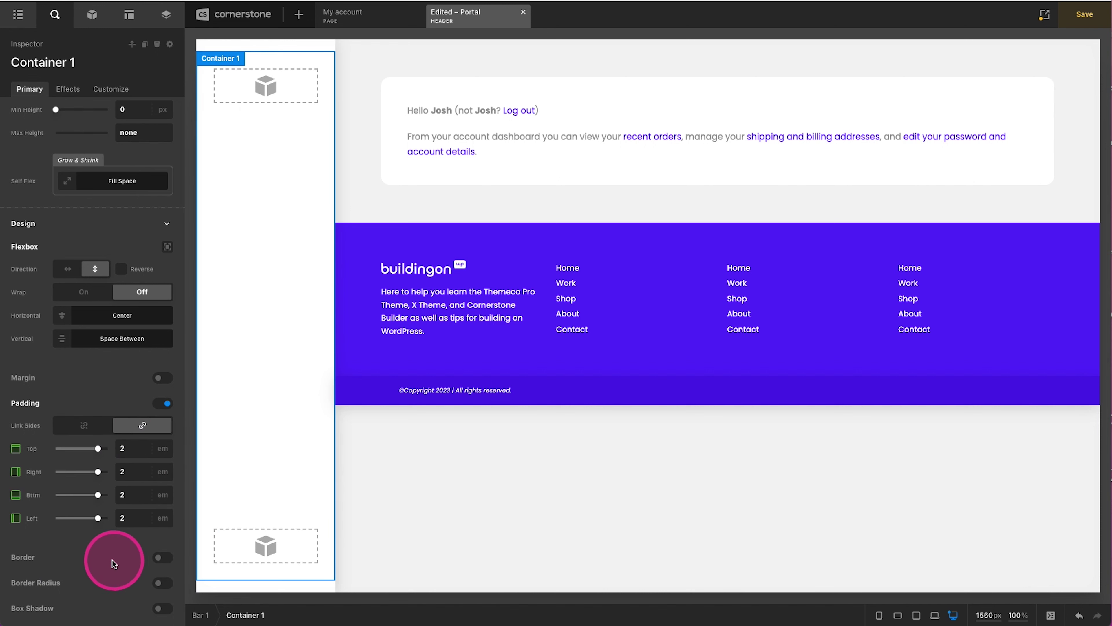
Step: Add an Image element to the upper Div and use the black buildingon logo from the media library as its source
{"action": "left_click", "coordinate": [247, 104]}
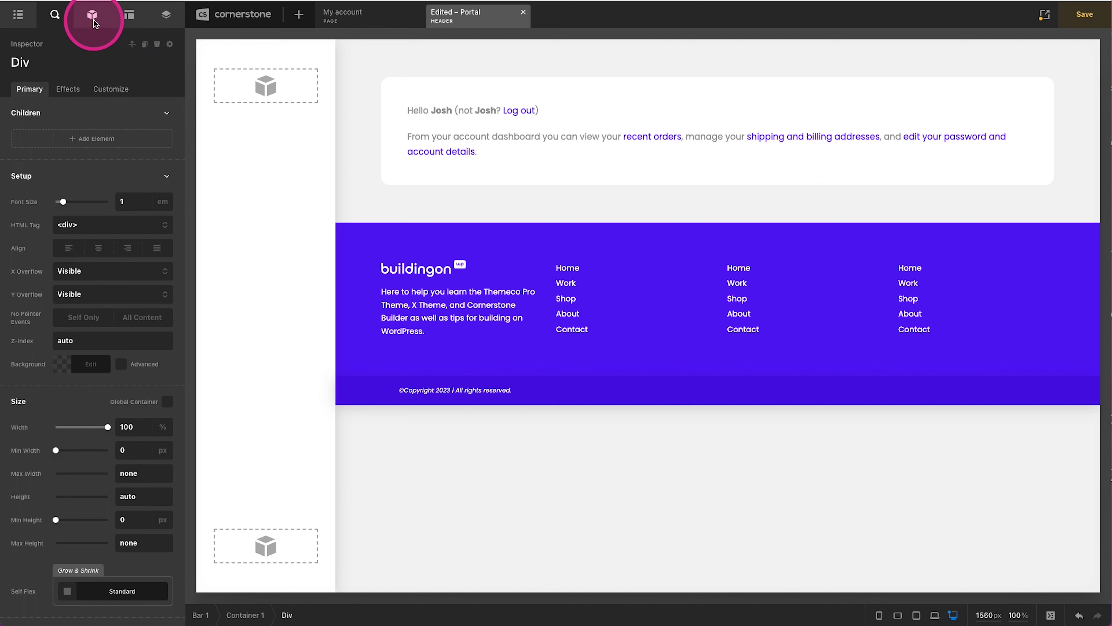
{"action": "left_click", "coordinate": [93, 18]}
{"action": "left_click_drag", "start_coordinate": [55, 126], "coordinate": [239, 77]}
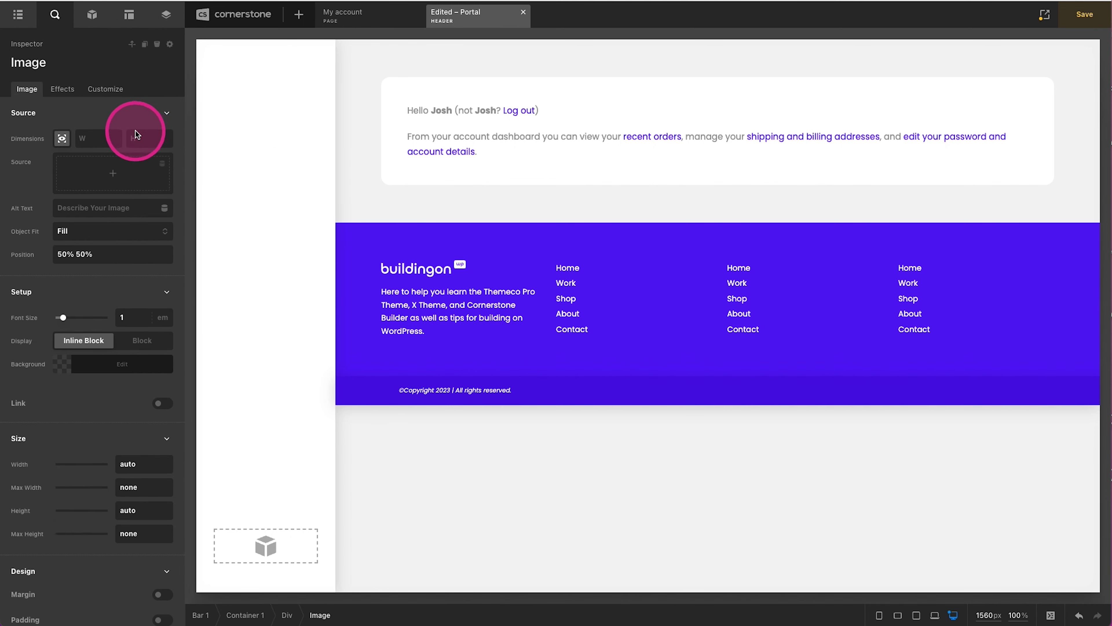
{"action": "left_click", "coordinate": [125, 170]}
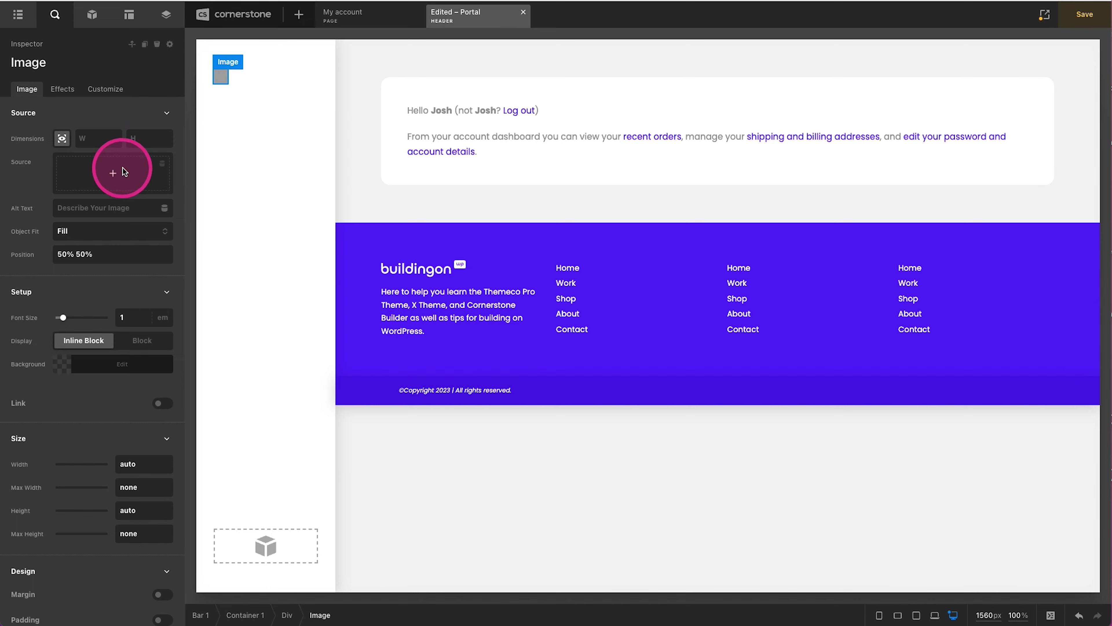
{"action": "left_click", "coordinate": [215, 61]}
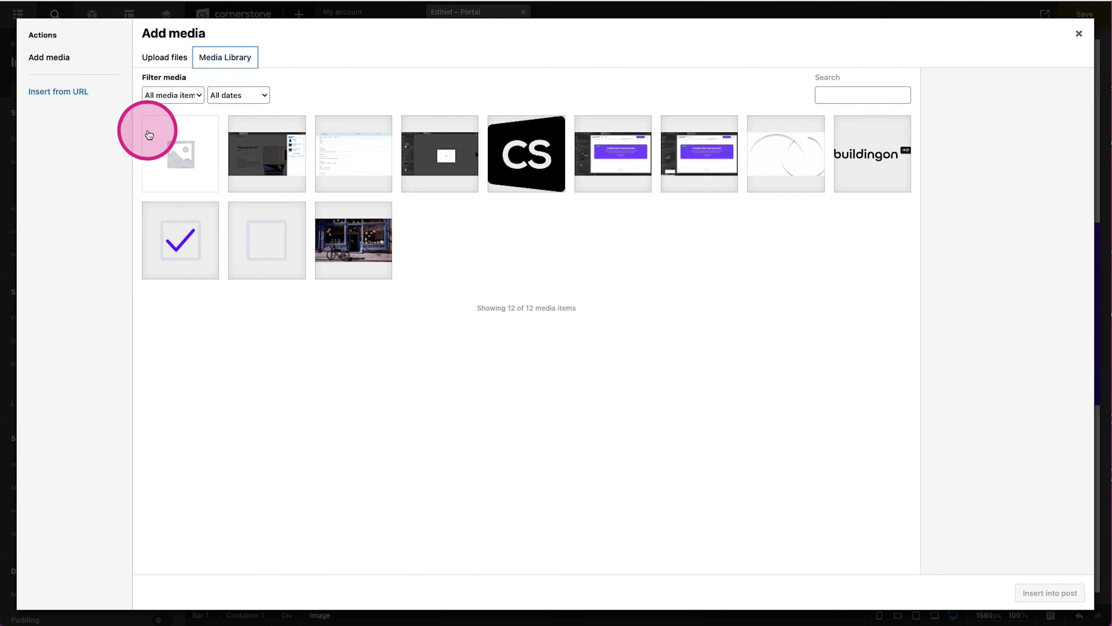
{"action": "left_click", "coordinate": [866, 158]}
{"action": "left_click", "coordinate": [1064, 611]}
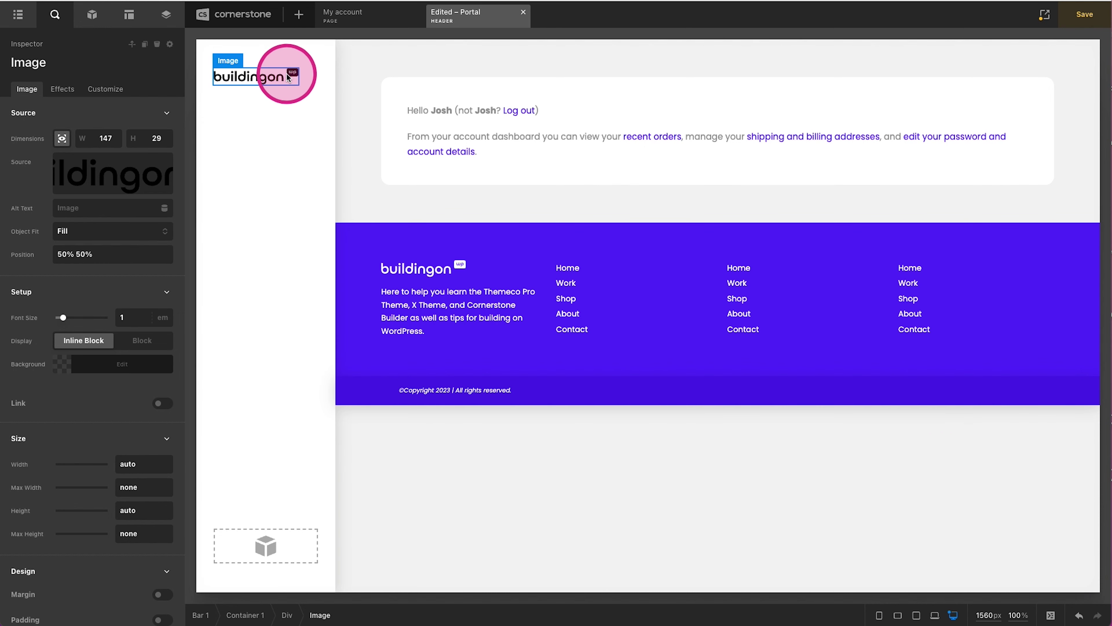
Step: Enable Flexbox on the Div holding the logo and set its horizontal alignment to Center
{"action": "left_click", "coordinate": [306, 79]}
{"action": "scroll", "coordinate": [109, 285], "scroll_direction": "down", "scroll_amount": 9}
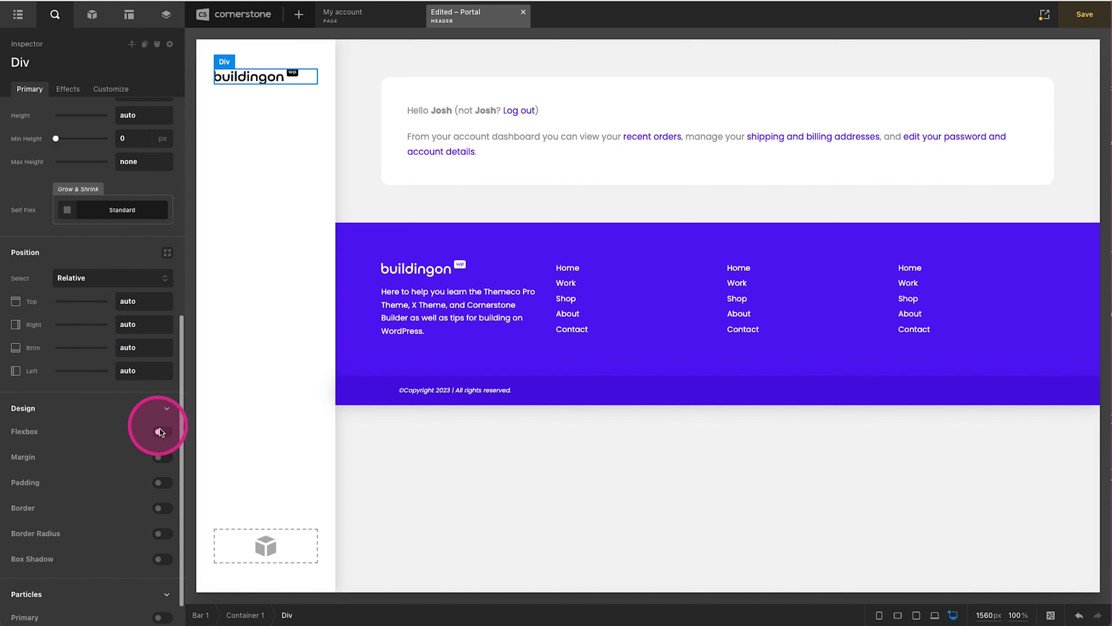
{"action": "left_click", "coordinate": [162, 431]}
{"action": "left_click", "coordinate": [107, 506]}
{"action": "left_click", "coordinate": [105, 409]}
{"action": "left_click", "coordinate": [200, 209]}
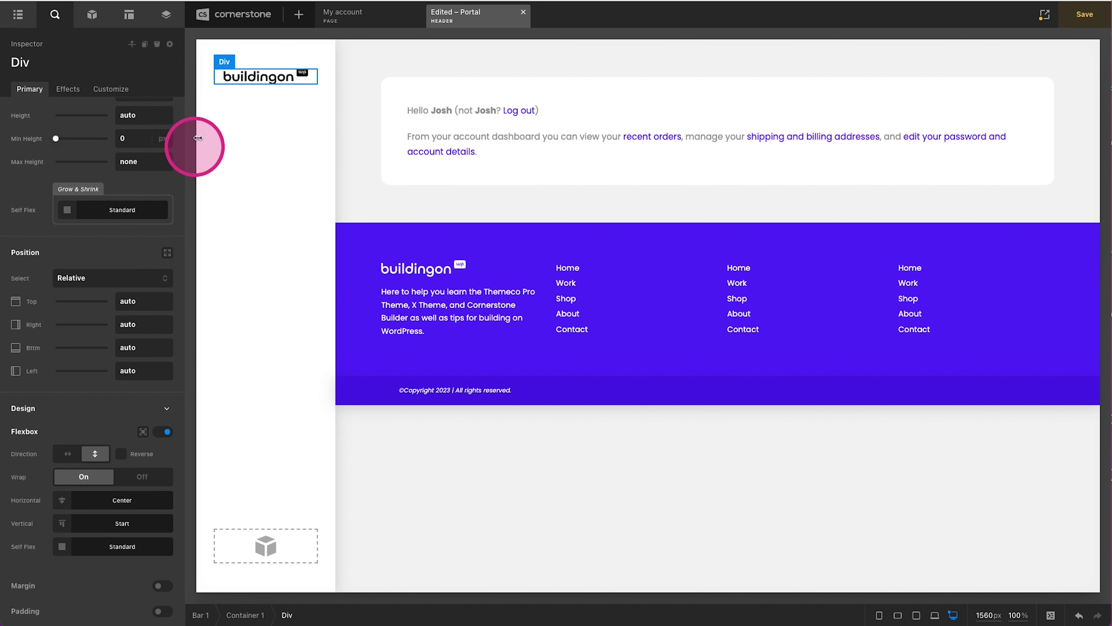
Step: Add a Navigation Inline element below the logo in the upper Div, using the Sample menu
{"action": "left_click", "coordinate": [81, 16]}
{"action": "left_click", "coordinate": [118, 67]}
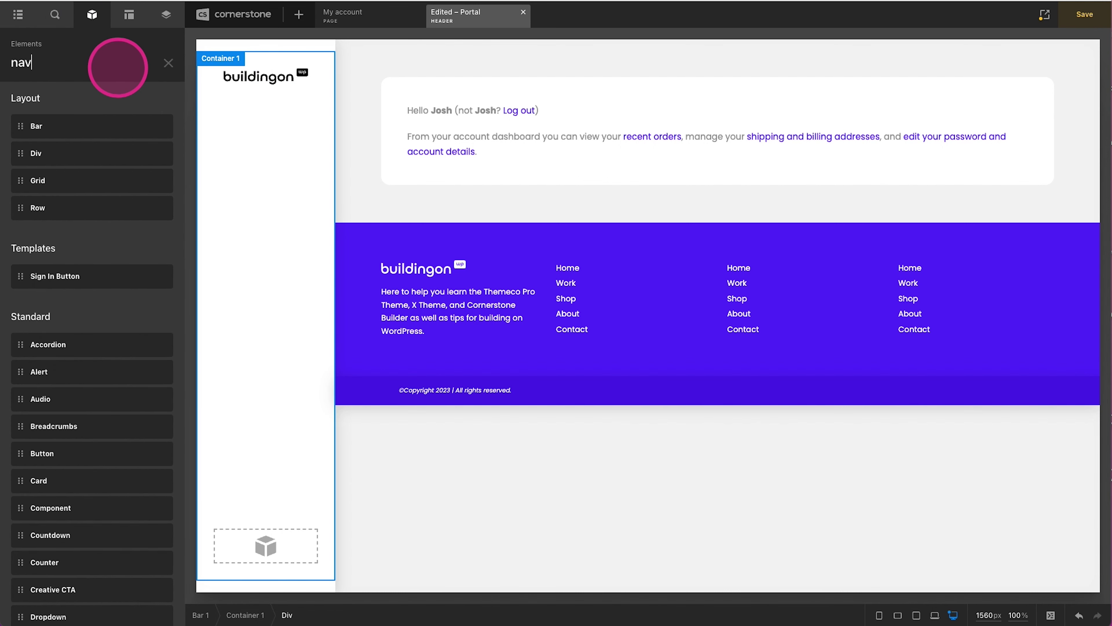
{"action": "type", "text": "nav"}
{"action": "mouse_move", "coordinate": [54, 156]}
{"action": "left_mouse_down"}
{"action": "mouse_move", "coordinate": [216, 154]}
{"action": "mouse_move", "coordinate": [240, 85]}
{"action": "left_mouse_up"}
{"action": "left_click", "coordinate": [110, 162]}
{"action": "left_click", "coordinate": [84, 173]}
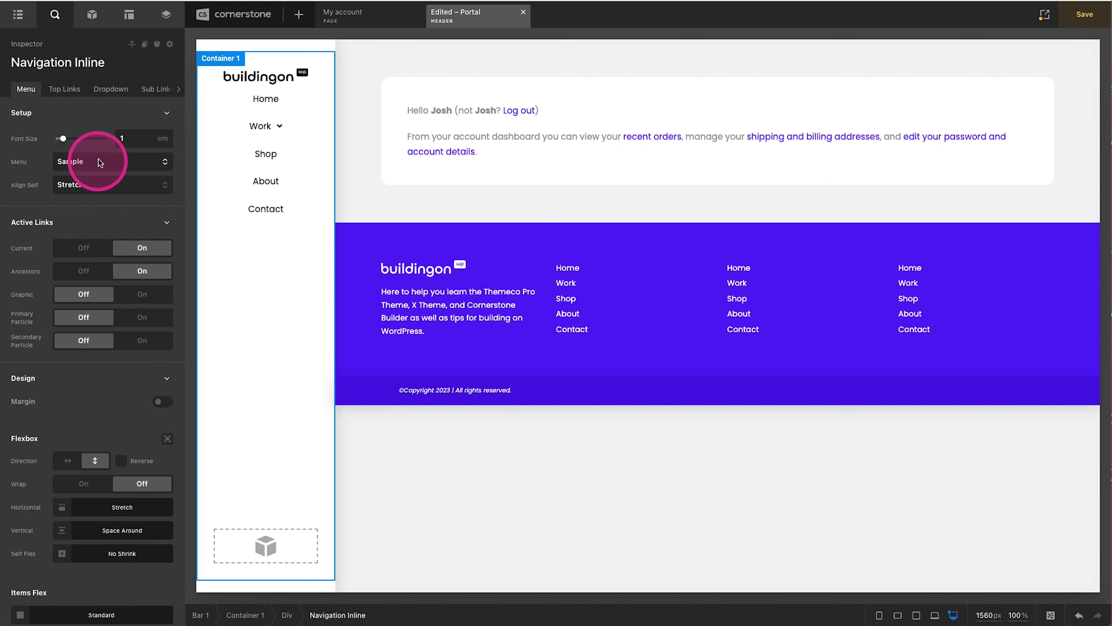
Step: Enable margin on the logo image and set its bottom margin to 2 em
{"action": "left_click", "coordinate": [233, 79]}
{"action": "scroll", "coordinate": [118, 246], "scroll_direction": "down", "scroll_amount": 3}
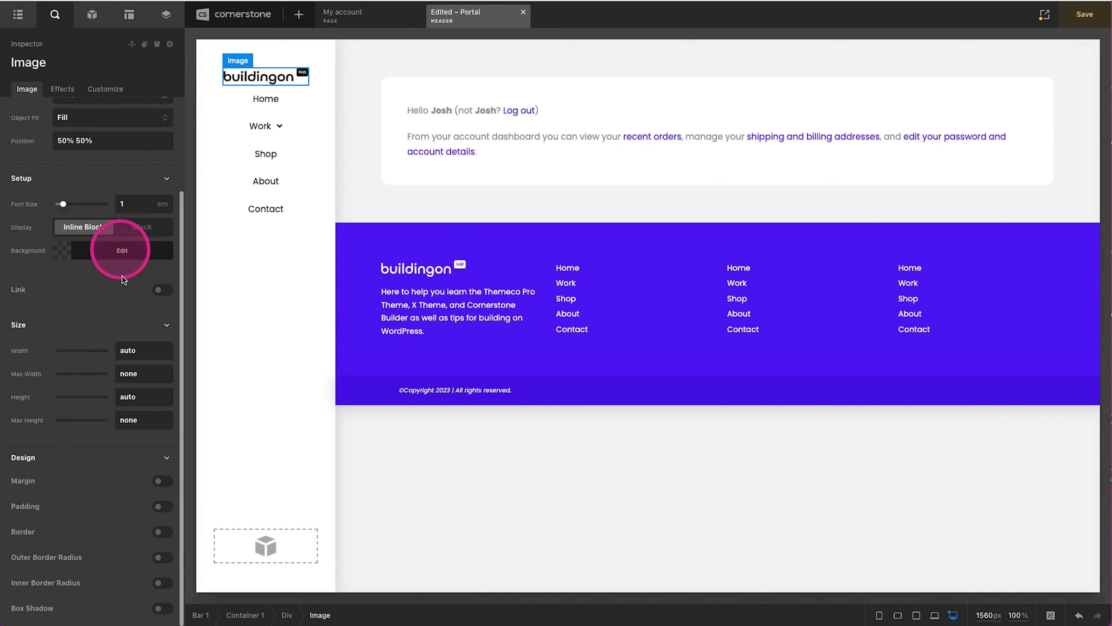
{"action": "left_click", "coordinate": [159, 481]}
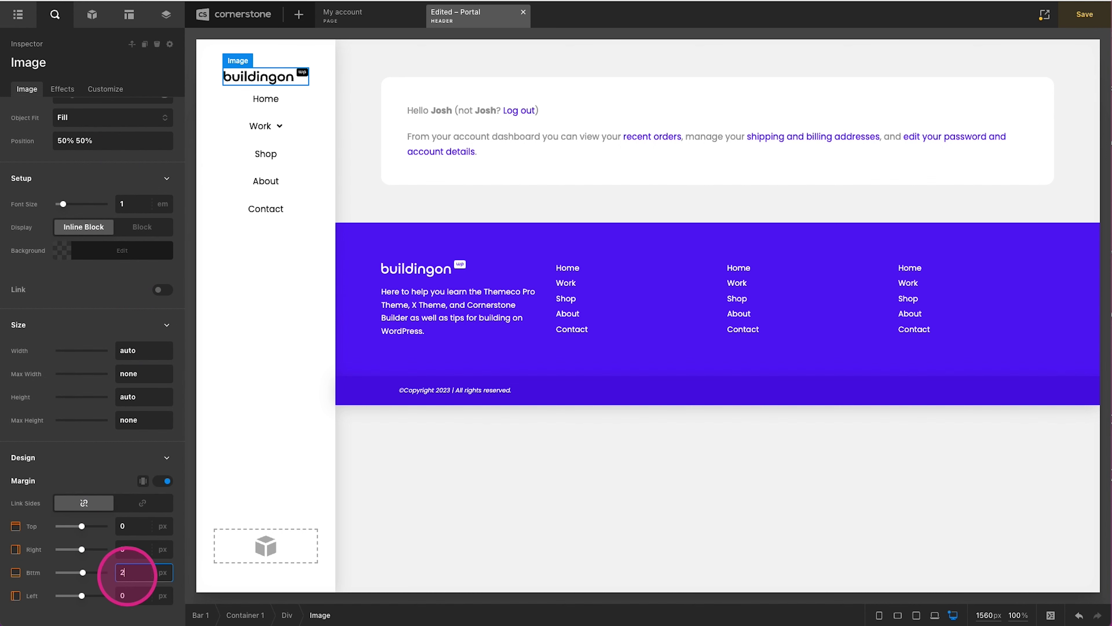
Step: Set the horizontal flexbox alignment of the inline navigation's top links to Start
{"action": "left_click", "coordinate": [282, 217]}
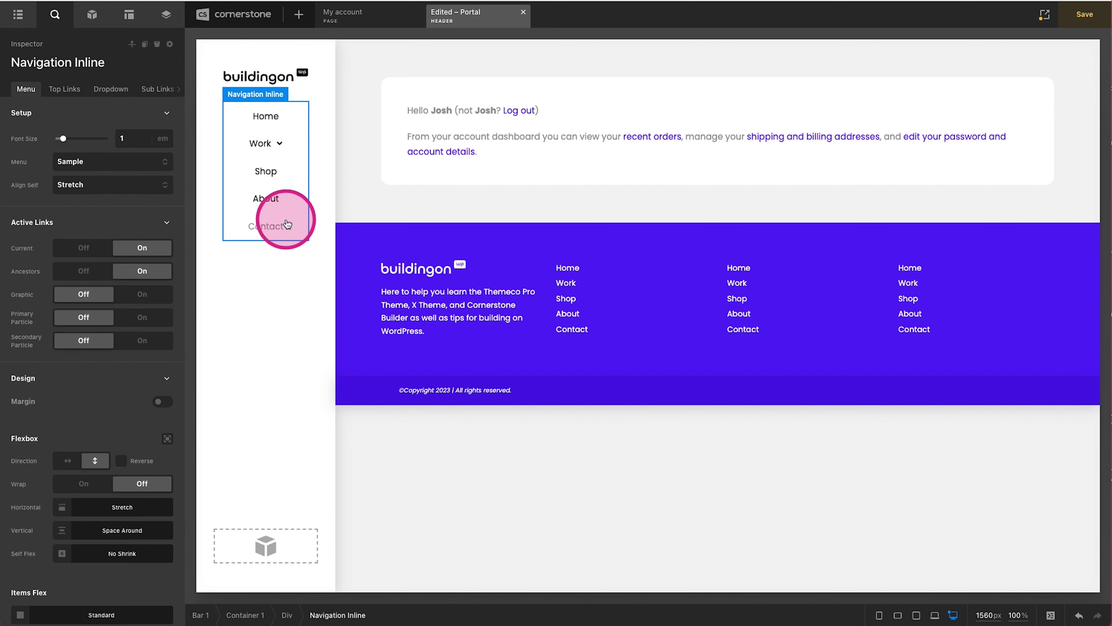
{"action": "left_click", "coordinate": [68, 93]}
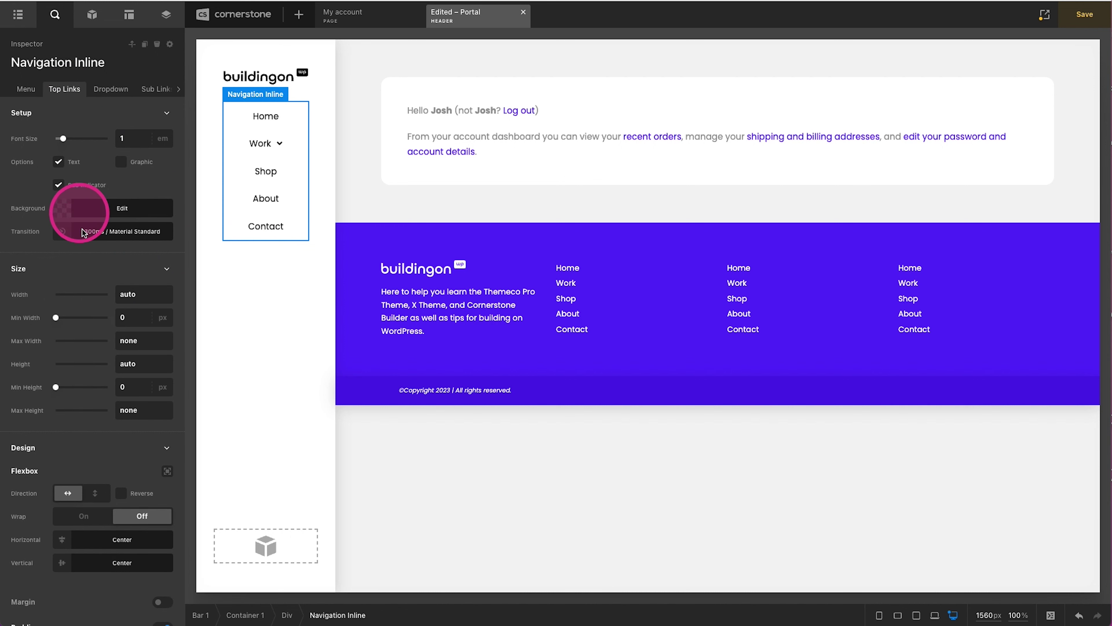
{"action": "scroll", "coordinate": [83, 230], "scroll_direction": "down", "scroll_amount": 5}
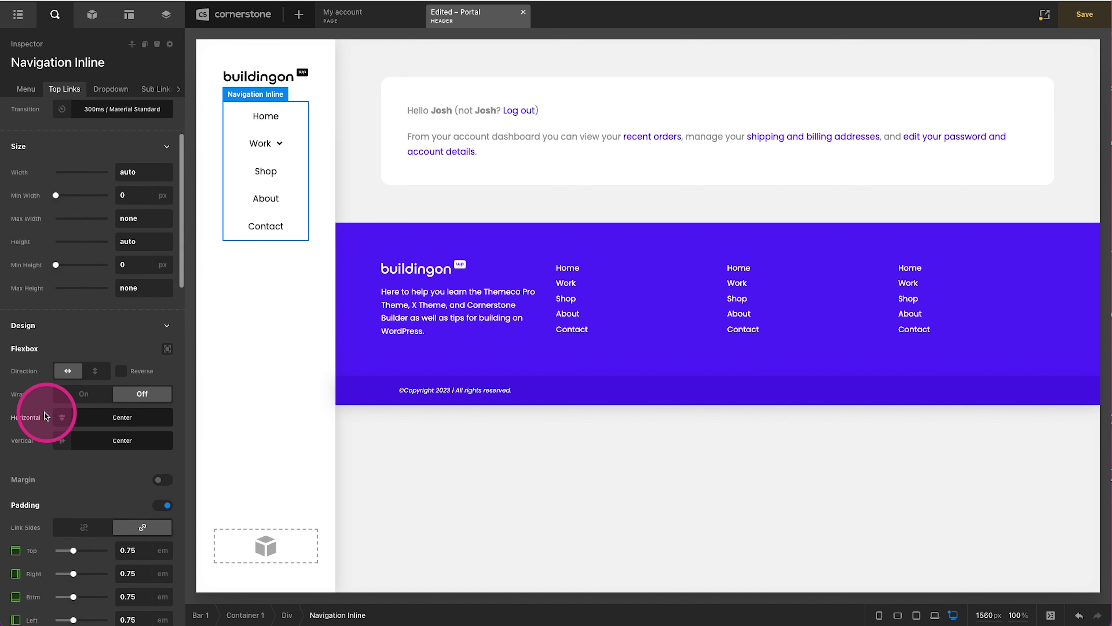
{"action": "left_click", "coordinate": [75, 417]}
{"action": "left_click", "coordinate": [95, 257]}
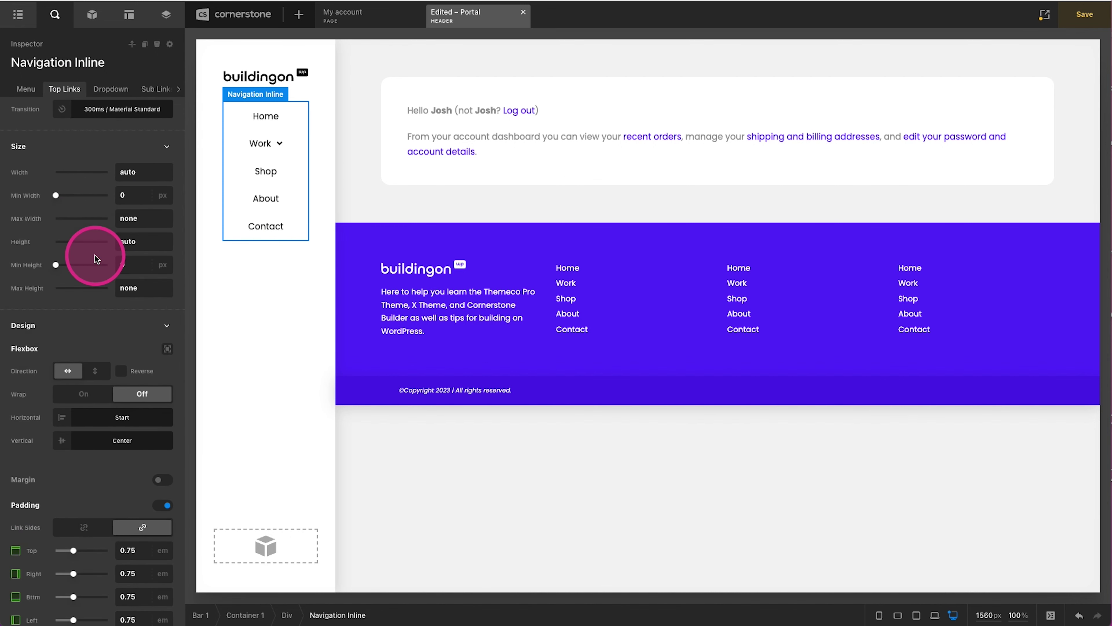
Step: Enable graphics on the navigation's top links and assign the menu GN-1 to the element
{"action": "left_click", "coordinate": [199, 120]}
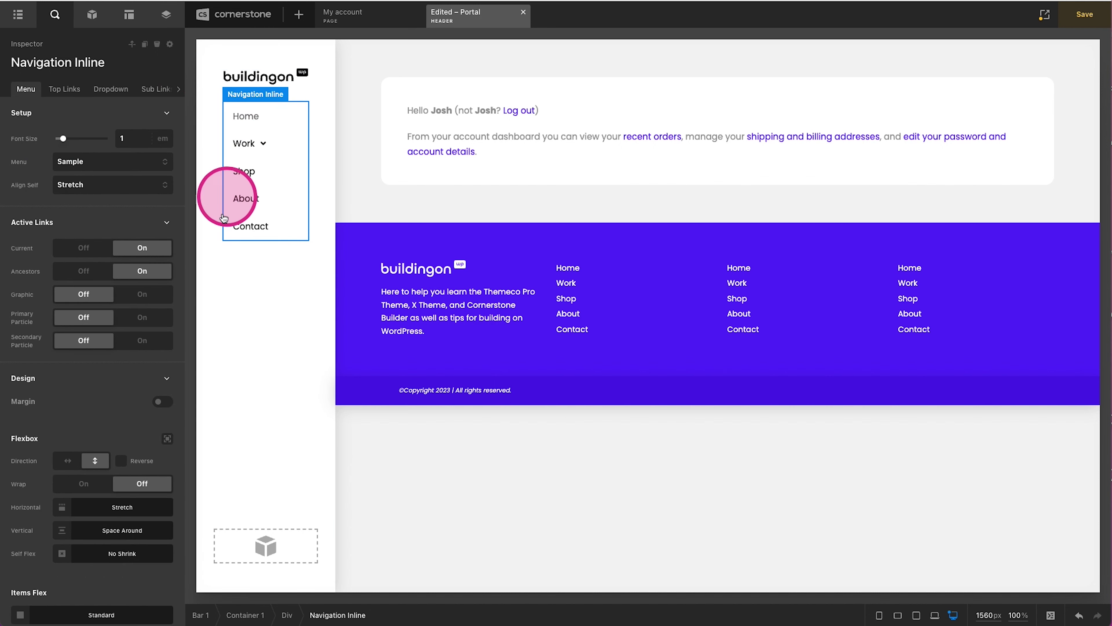
{"action": "left_click", "coordinate": [58, 94]}
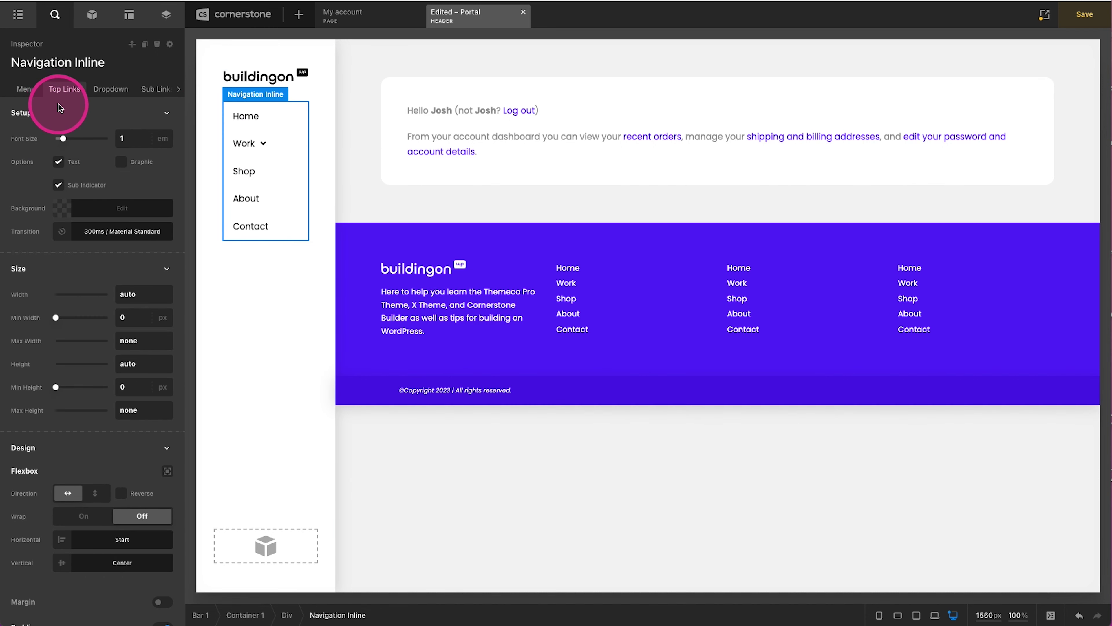
{"action": "left_click", "coordinate": [121, 164]}
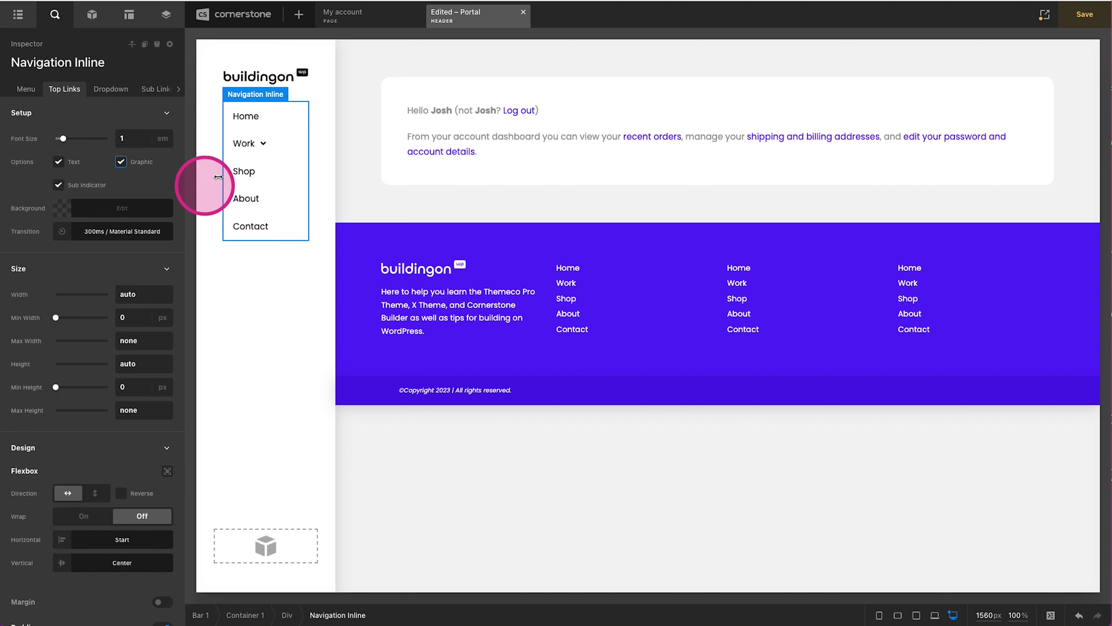
{"action": "left_click", "coordinate": [26, 89]}
{"action": "left_click", "coordinate": [77, 163]}
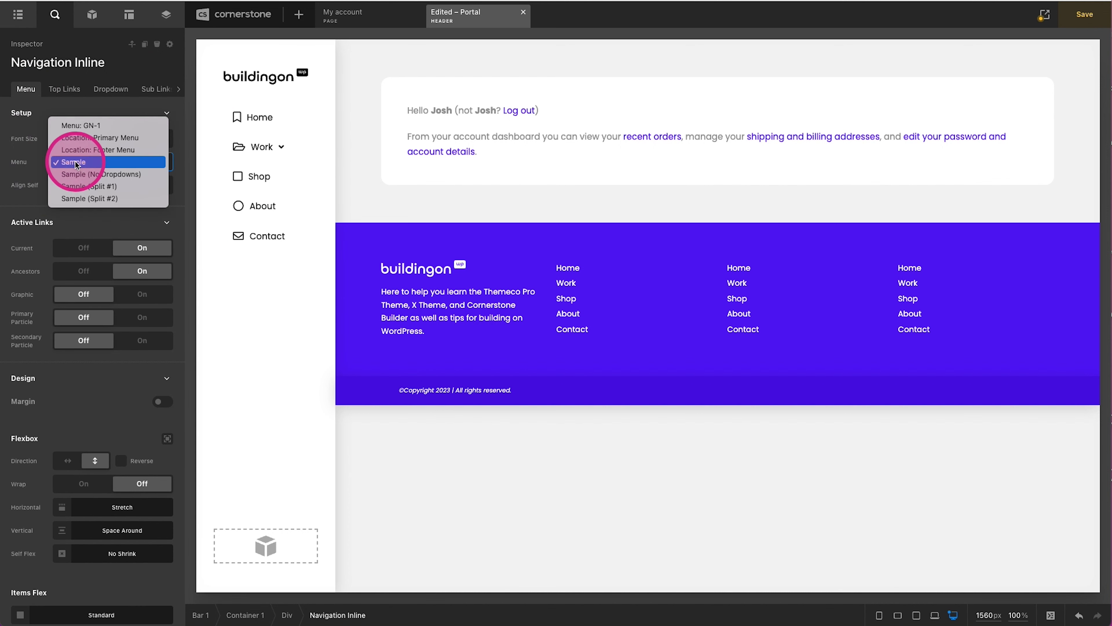
{"action": "left_click", "coordinate": [86, 126]}
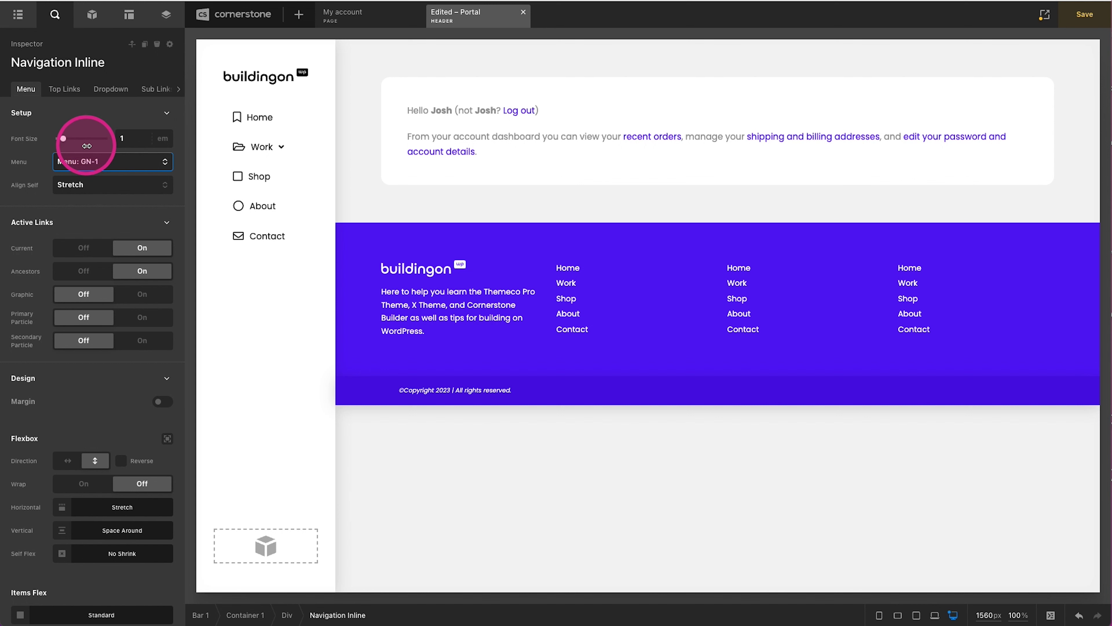
Step: Set the top links' interaction background to Color 1 at 15% opacity
{"action": "left_click", "coordinate": [65, 89]}
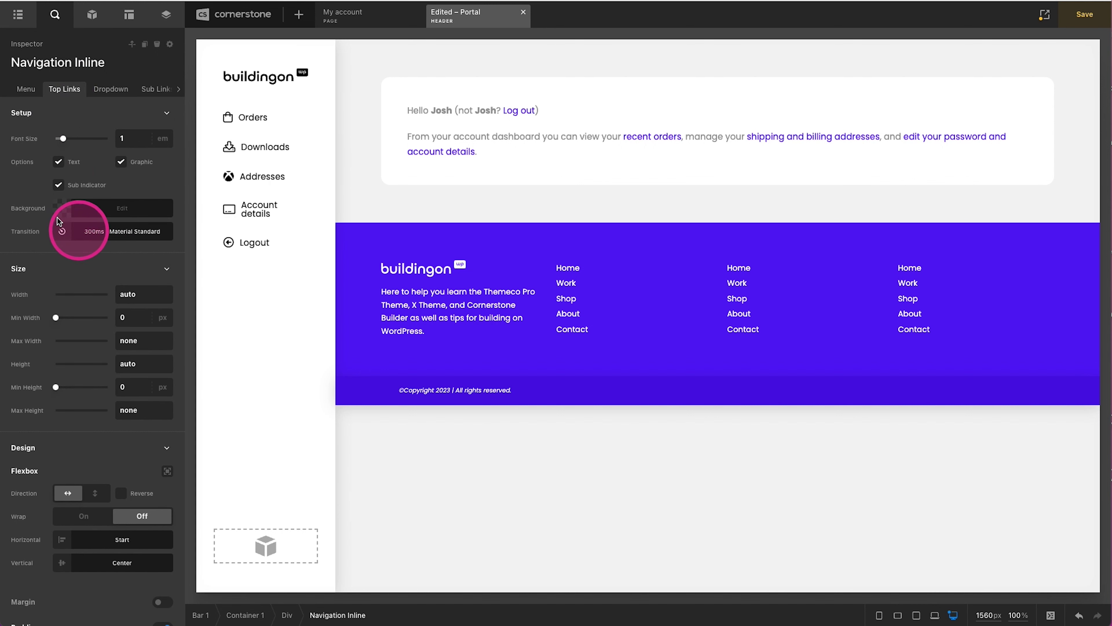
{"action": "left_click", "coordinate": [88, 208]}
{"action": "left_click", "coordinate": [275, 286]}
{"action": "left_click", "coordinate": [95, 382]}
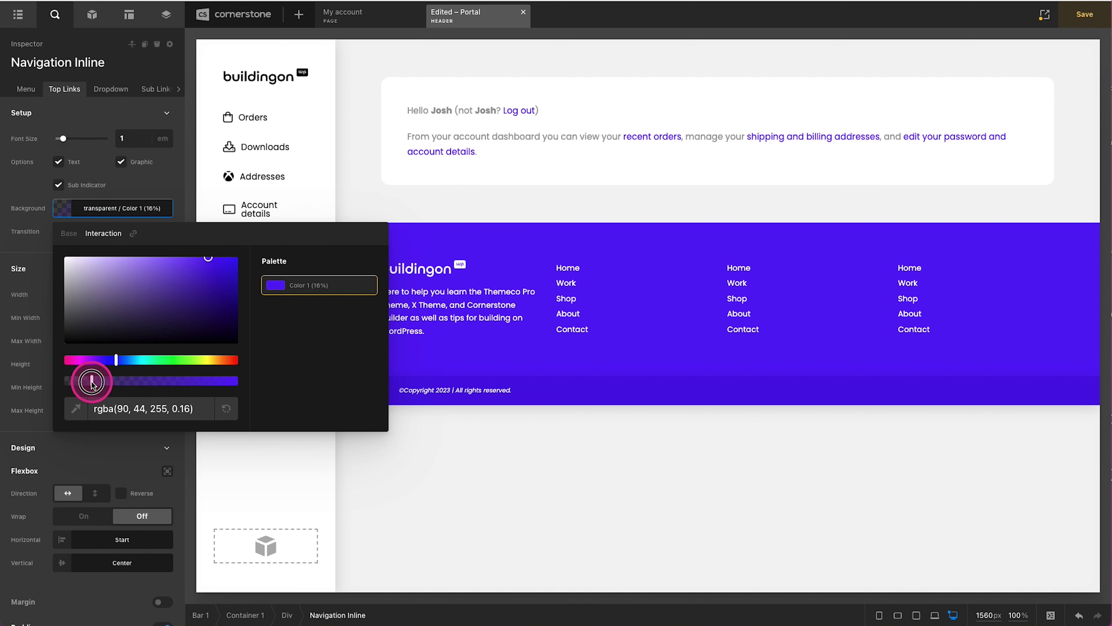
{"action": "left_click", "coordinate": [99, 211]}
Step: Set the top links' padding to 0.25 em on all sides
{"action": "scroll", "coordinate": [114, 320], "scroll_direction": "down", "scroll_amount": 5}
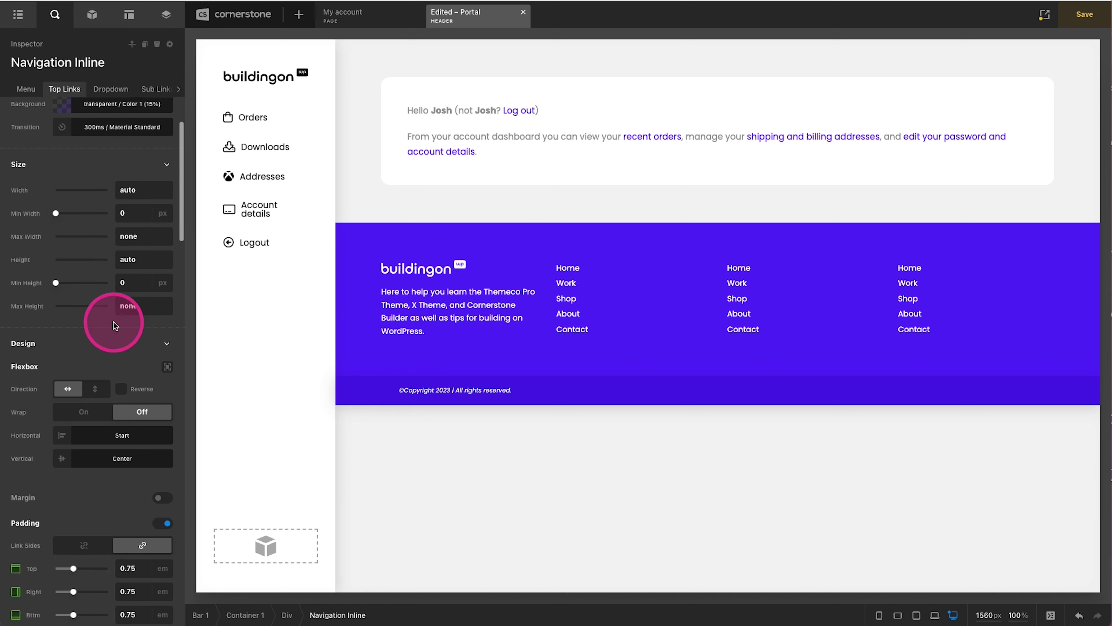
{"action": "scroll", "coordinate": [113, 324], "scroll_direction": "down", "scroll_amount": 2}
{"action": "left_click", "coordinate": [132, 362]}
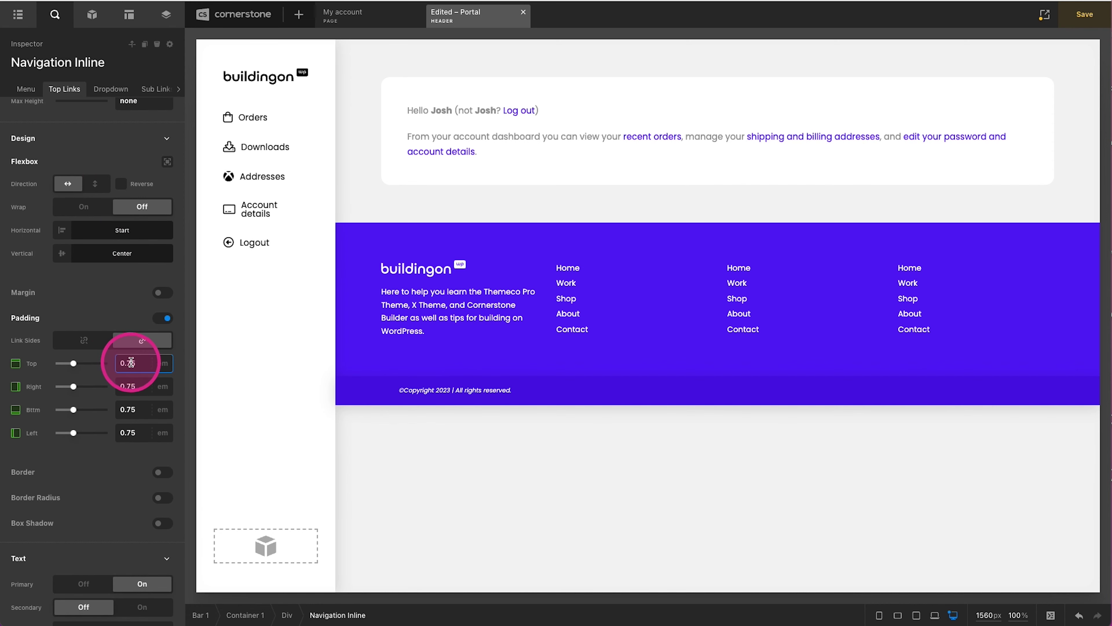
{"action": "type", "text": ".25"}
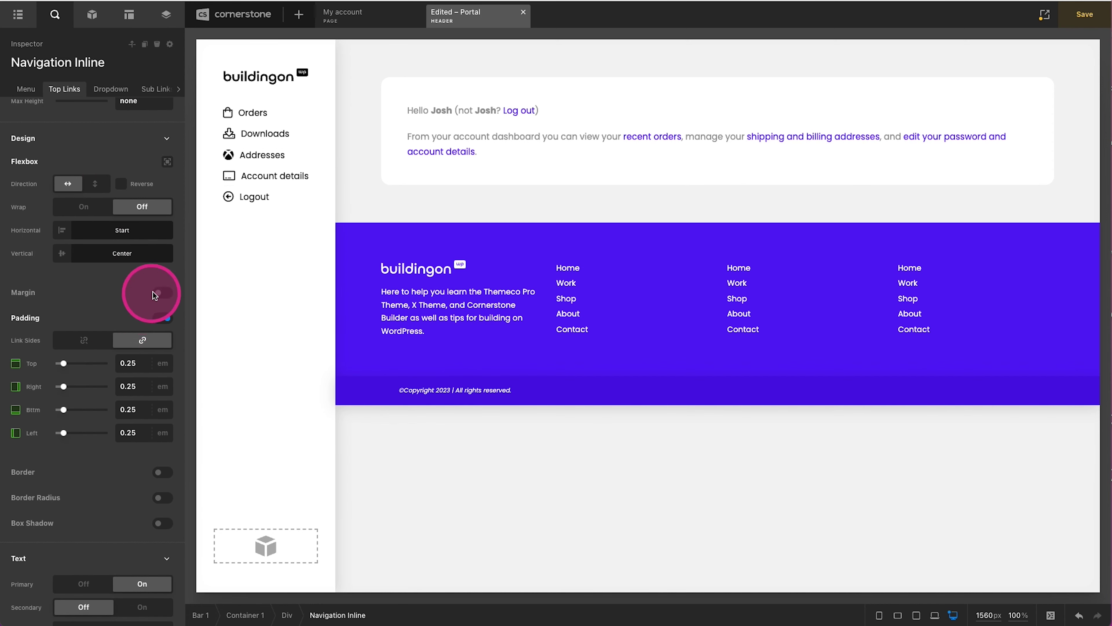
Step: Enable margin on the top links with 0.15 em at the top and bottom, and preview the Orders link's highlight
{"action": "left_click", "coordinate": [162, 293]}
{"action": "left_click", "coordinate": [92, 316]}
{"action": "left_click", "coordinate": [127, 333]}
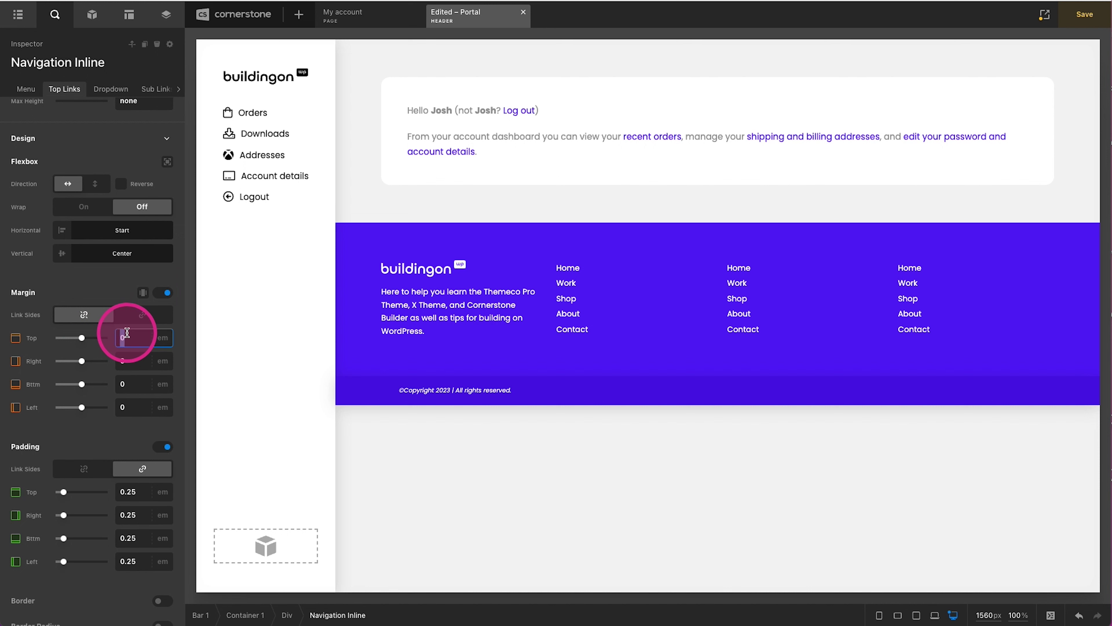
{"action": "left_click", "coordinate": [141, 381]}
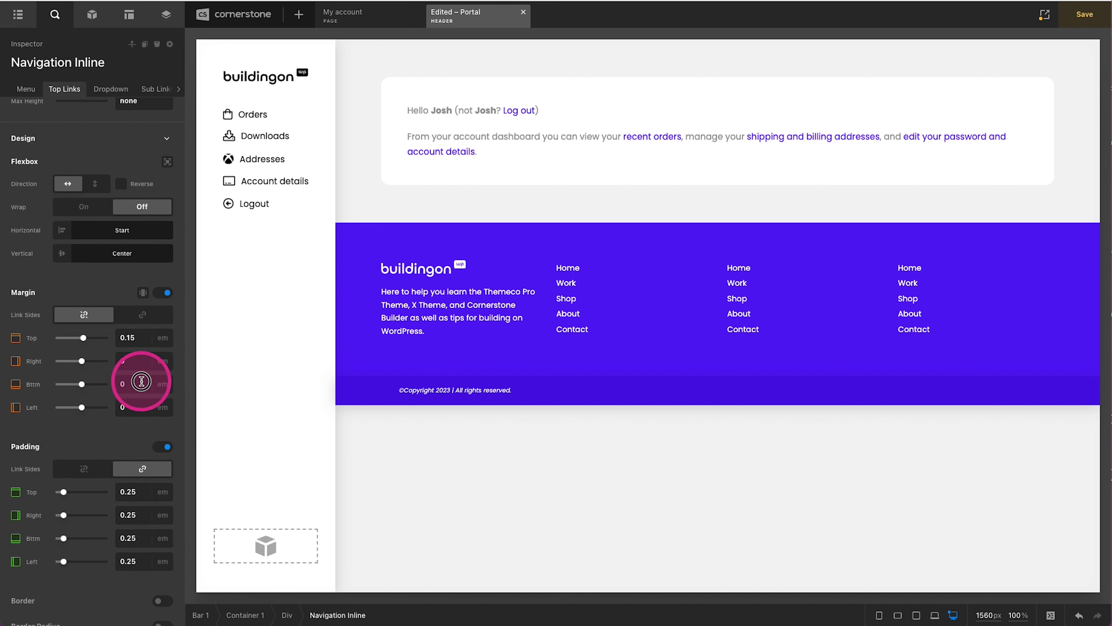
{"action": "left_click", "coordinate": [243, 122]}
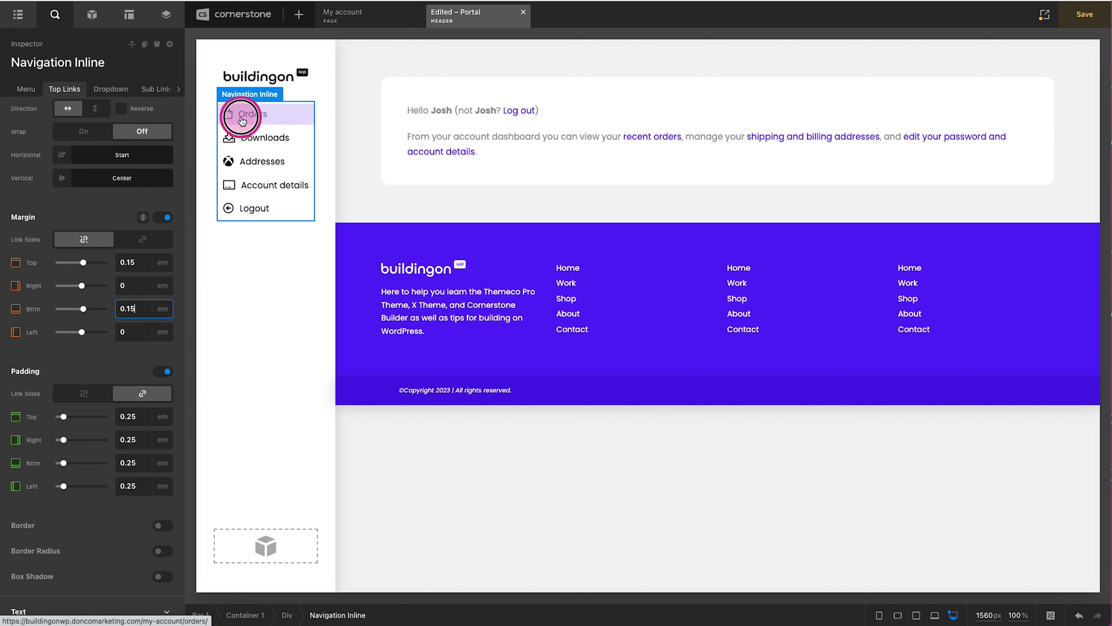
Step: Set the interaction color of the top links' primary text to Color 1
{"action": "scroll", "coordinate": [139, 246], "scroll_direction": "down", "scroll_amount": 15}
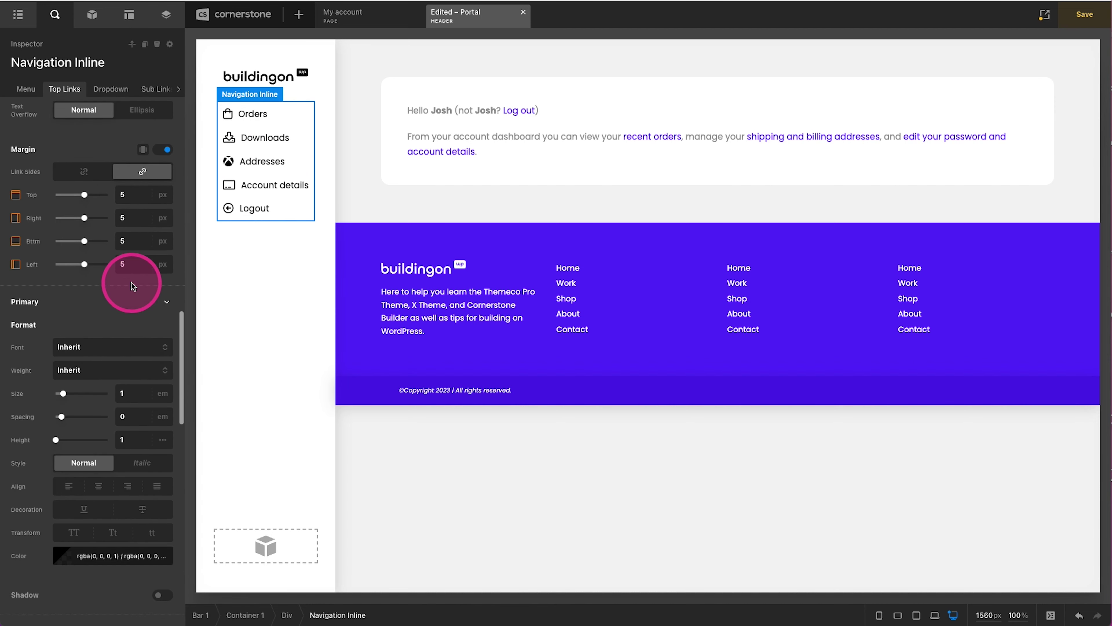
{"action": "left_click", "coordinate": [101, 555]}
{"action": "left_click", "coordinate": [106, 343]}
{"action": "left_click", "coordinate": [292, 391]}
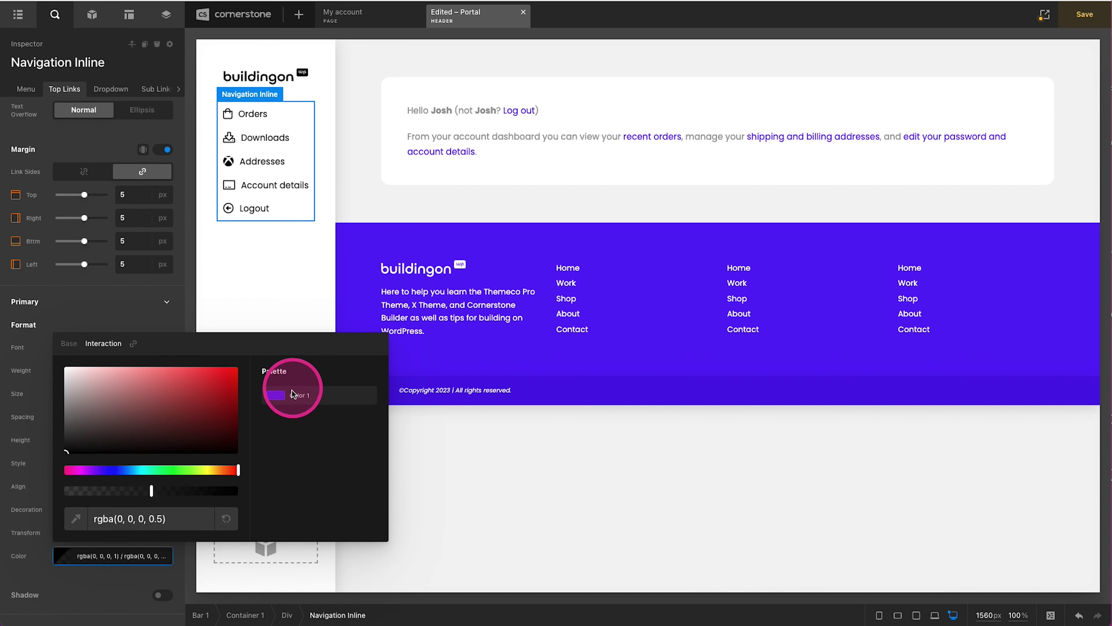
Step: Set the interaction color of the top links' graphic icon to Color 1
{"action": "left_click", "coordinate": [105, 321]}
{"action": "scroll", "coordinate": [109, 332], "scroll_direction": "down", "scroll_amount": 5}
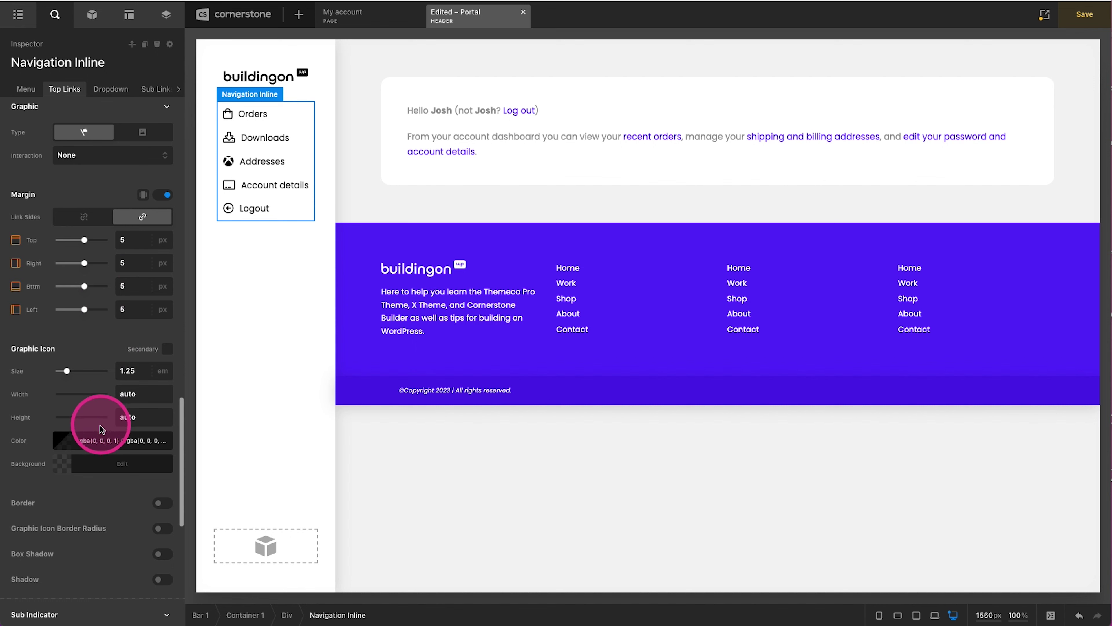
{"action": "left_click", "coordinate": [100, 428]}
{"action": "left_click", "coordinate": [108, 232]}
{"action": "left_click", "coordinate": [270, 278]}
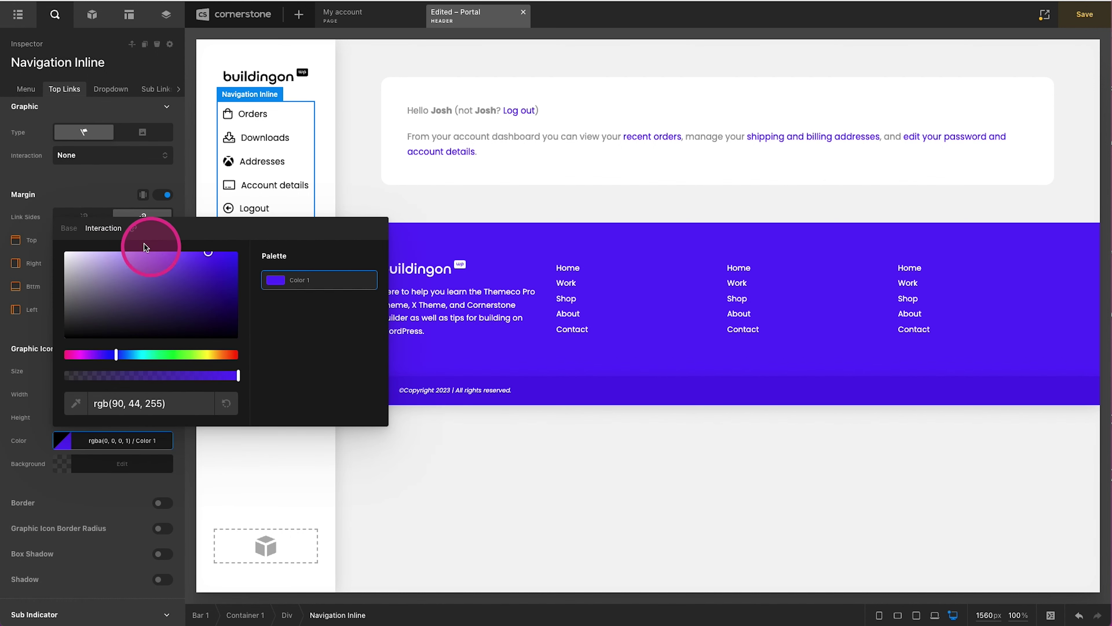
Step: Enable the top links' primary particle and set its location to Bottom Left
{"action": "scroll", "coordinate": [78, 202], "scroll_direction": "down", "scroll_amount": 3}
{"action": "scroll", "coordinate": [77, 207], "scroll_direction": "down", "scroll_amount": 6}
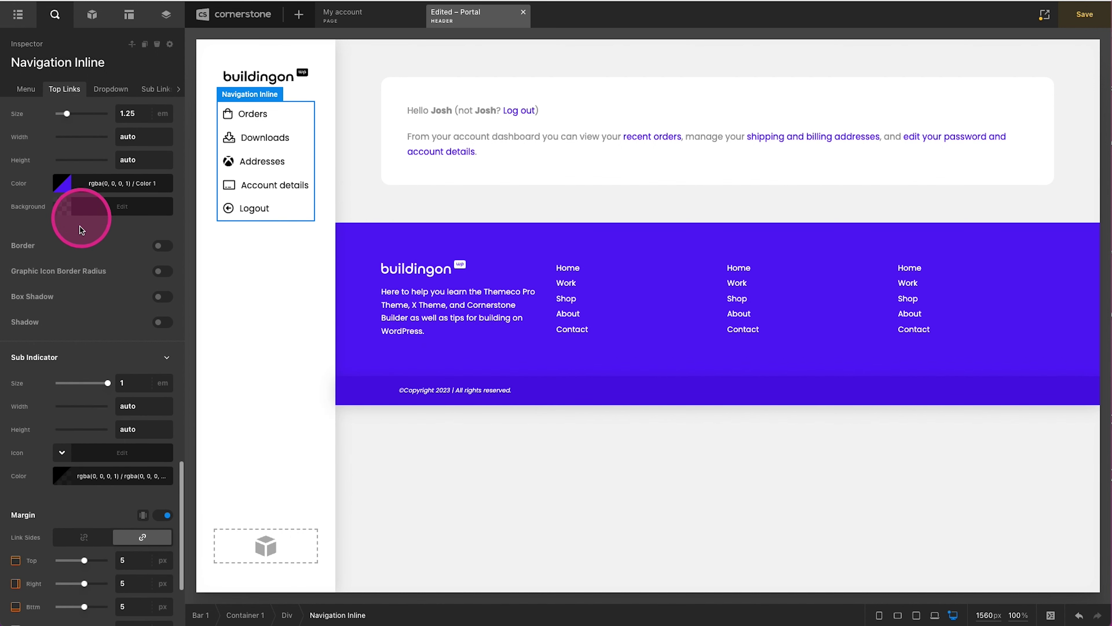
{"action": "left_click", "coordinate": [161, 582]}
{"action": "scroll", "coordinate": [128, 544], "scroll_direction": "down", "scroll_amount": 4}
{"action": "left_click", "coordinate": [85, 435]}
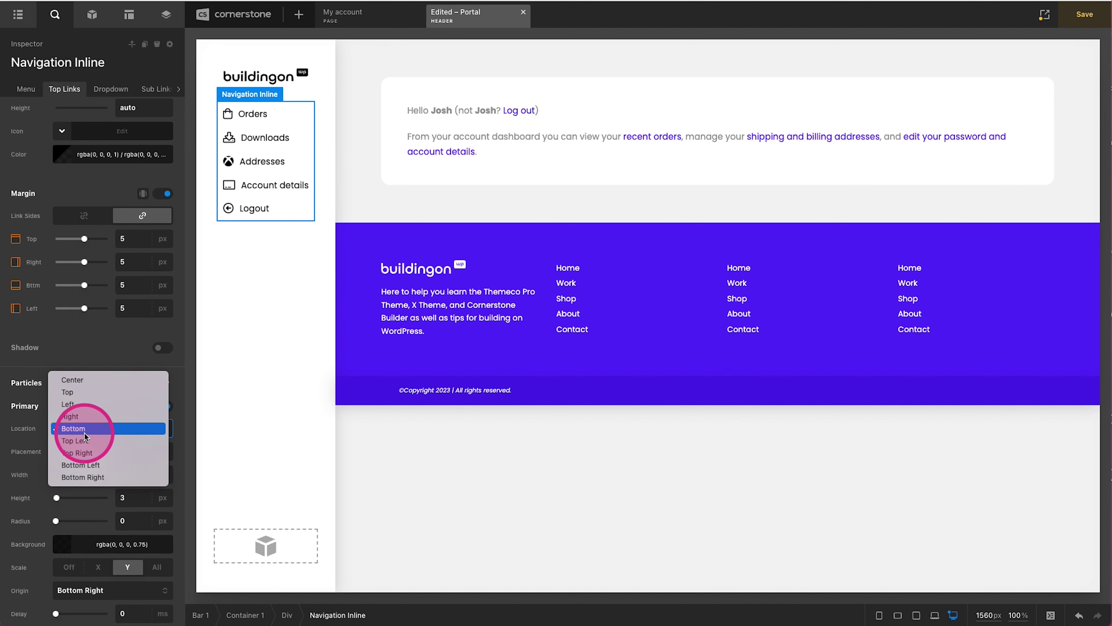
{"action": "left_click", "coordinate": [79, 453]}
{"action": "left_click", "coordinate": [74, 428]}
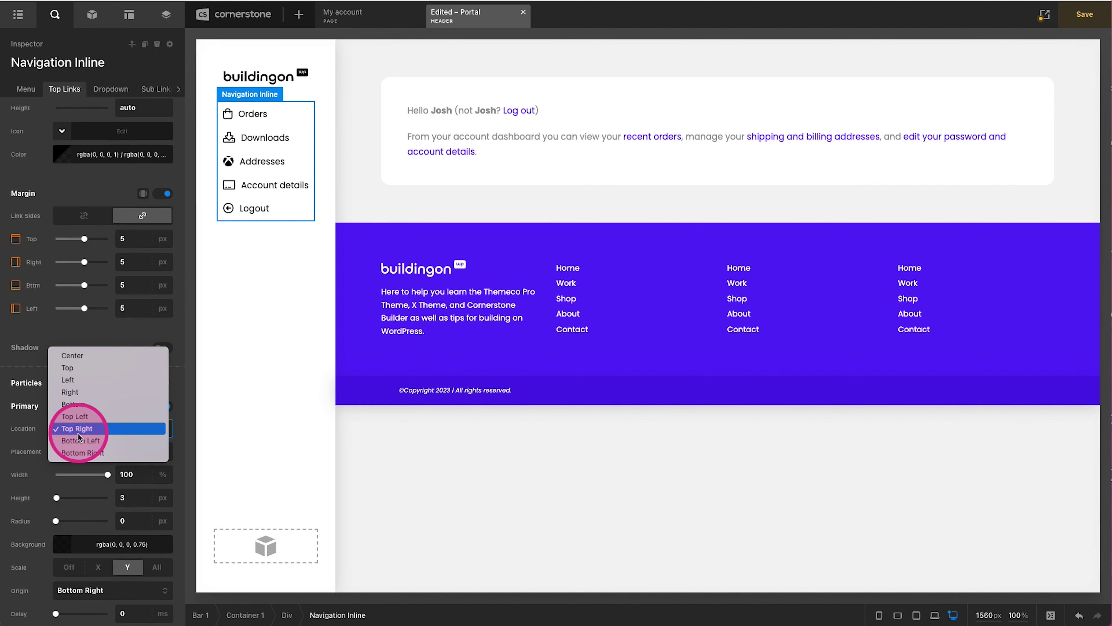
{"action": "left_click", "coordinate": [79, 440]}
Step: Give the primary particle X scaling from a Bottom Left origin and a Color 1 background, and preview it on the menu links
{"action": "scroll", "coordinate": [74, 465], "scroll_direction": "down", "scroll_amount": 3}
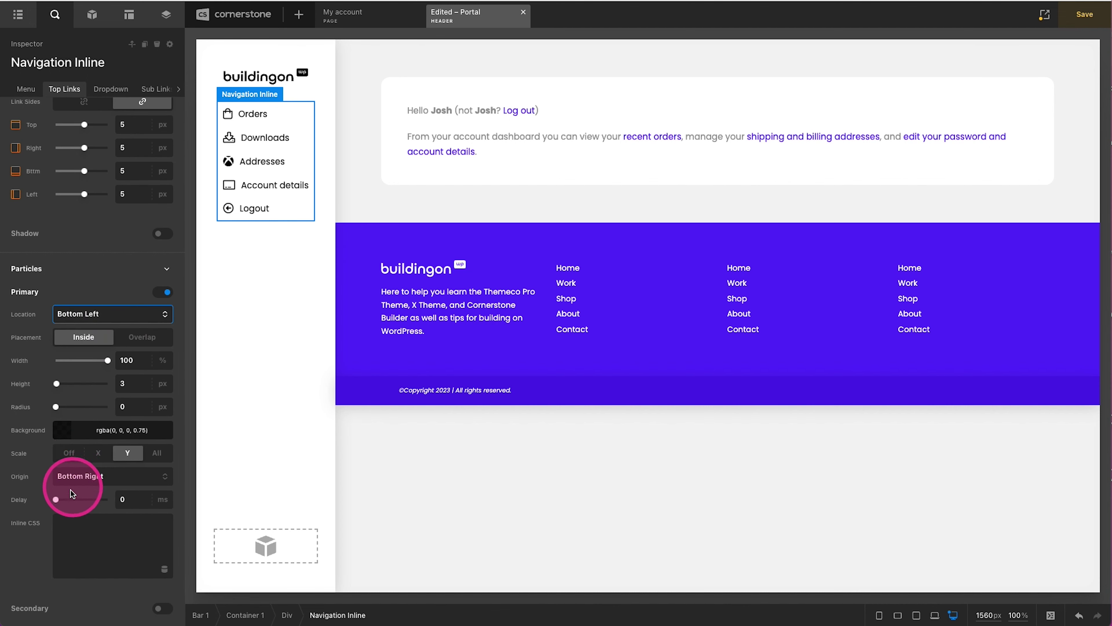
{"action": "left_click", "coordinate": [102, 455]}
{"action": "left_click", "coordinate": [71, 476]}
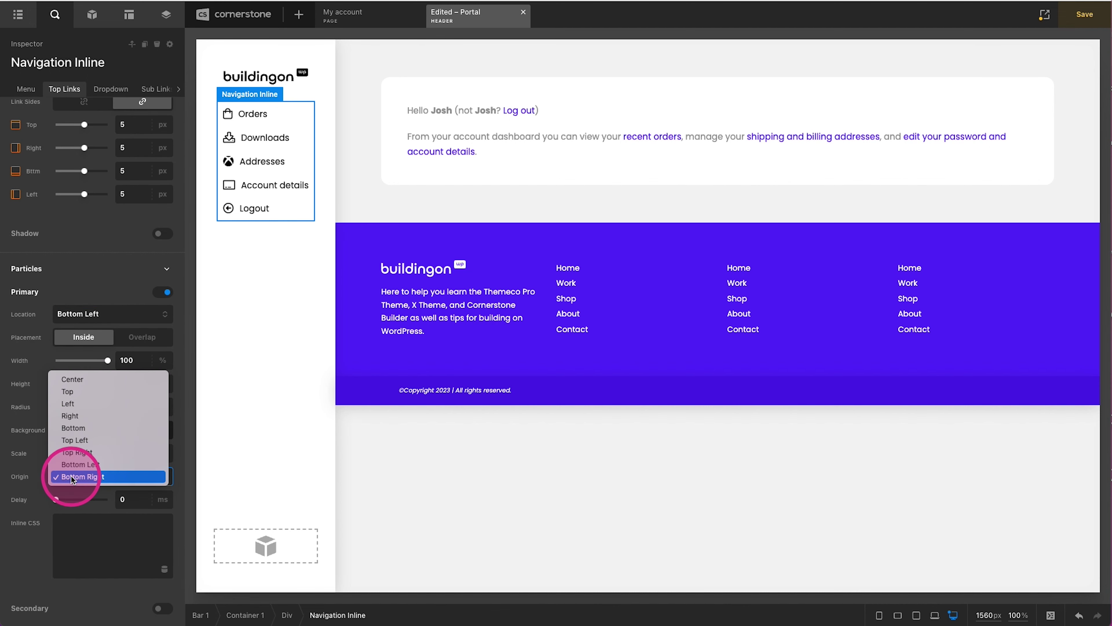
{"action": "left_click", "coordinate": [74, 466]}
{"action": "left_click", "coordinate": [70, 429]}
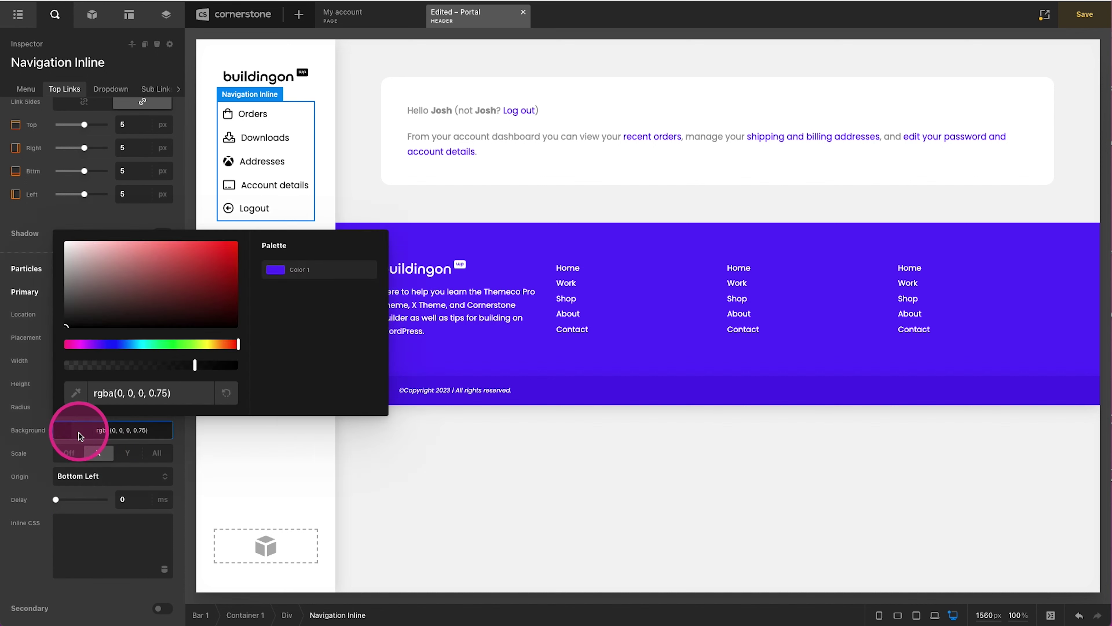
{"action": "left_click", "coordinate": [274, 269]}
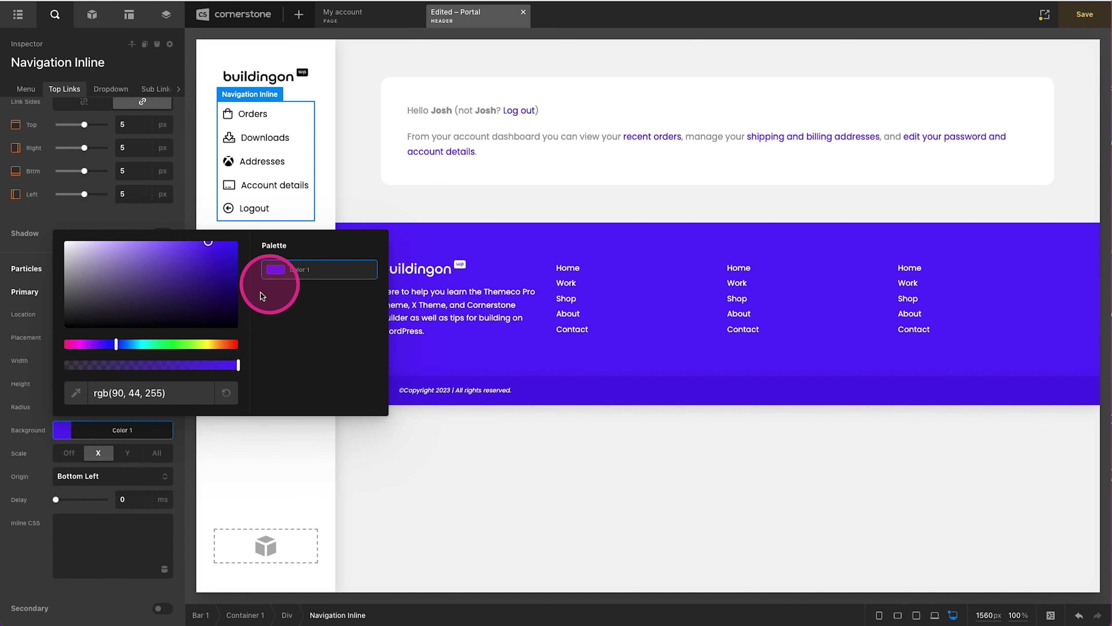
{"action": "left_click", "coordinate": [90, 429]}
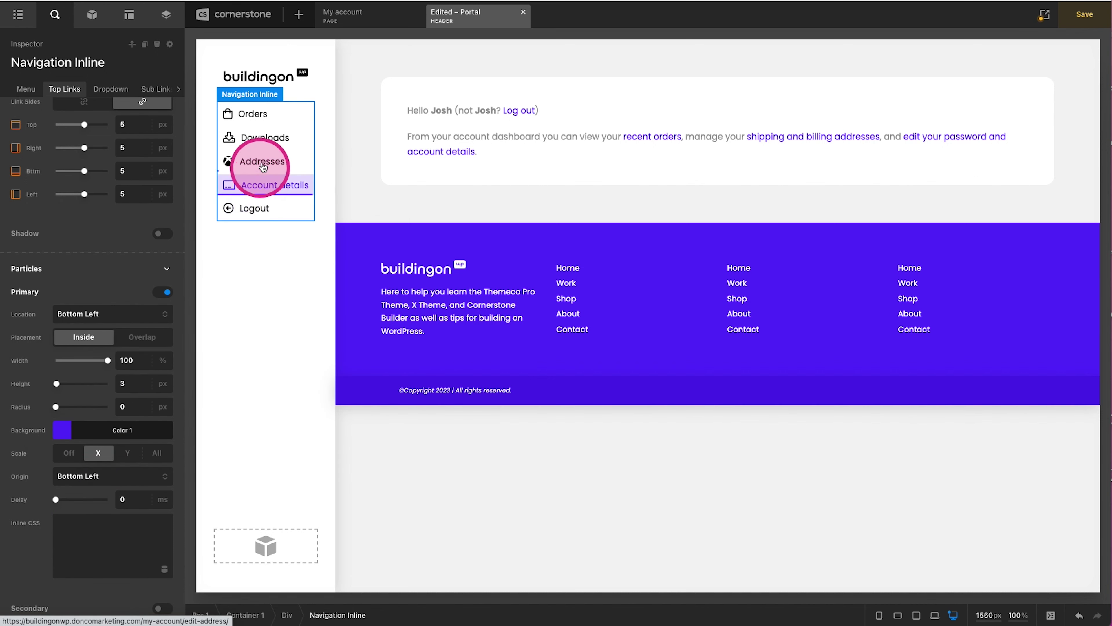
Step: Switch the primary particle to Y scaling with its location at Left and its origin at Top
{"action": "left_click", "coordinate": [127, 453]}
{"action": "left_click", "coordinate": [87, 315]}
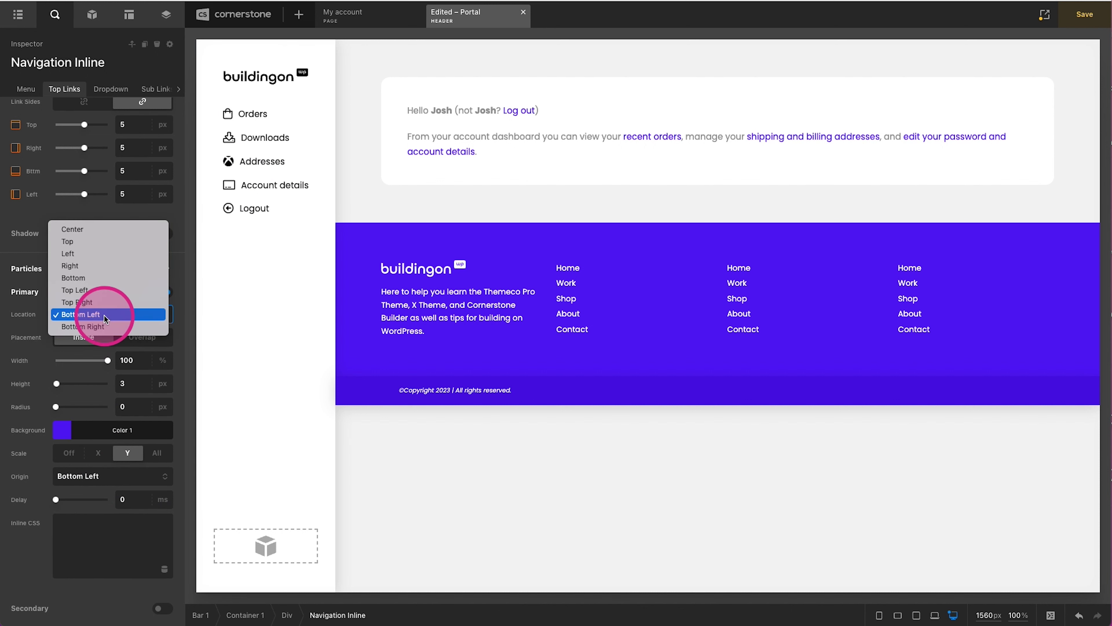
{"action": "left_click", "coordinate": [70, 253]}
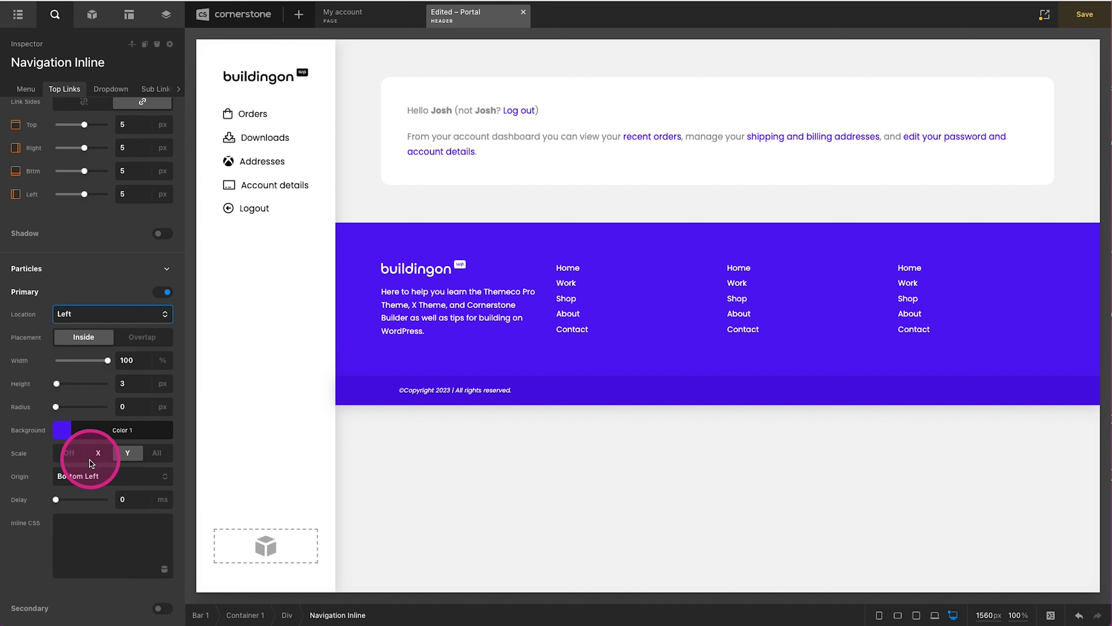
{"action": "left_click", "coordinate": [84, 476]}
{"action": "left_click", "coordinate": [77, 403]}
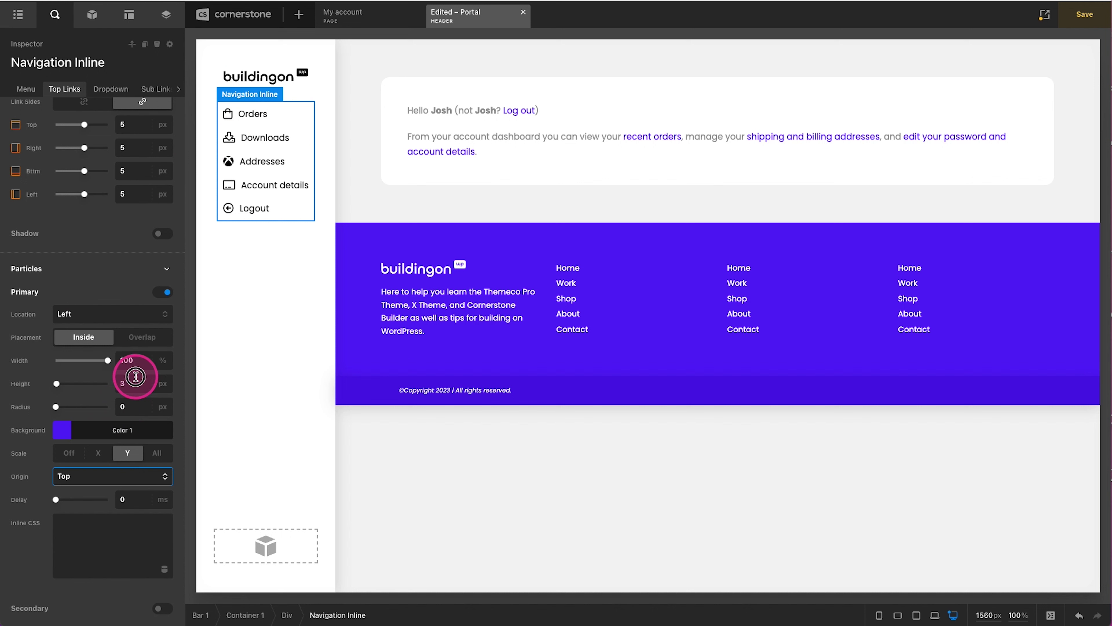
Step: Set the primary particle's height to 100% and width to 3%, and preview it on the menu links
{"action": "type", "text": "100"}
{"action": "left_click", "coordinate": [129, 363]}
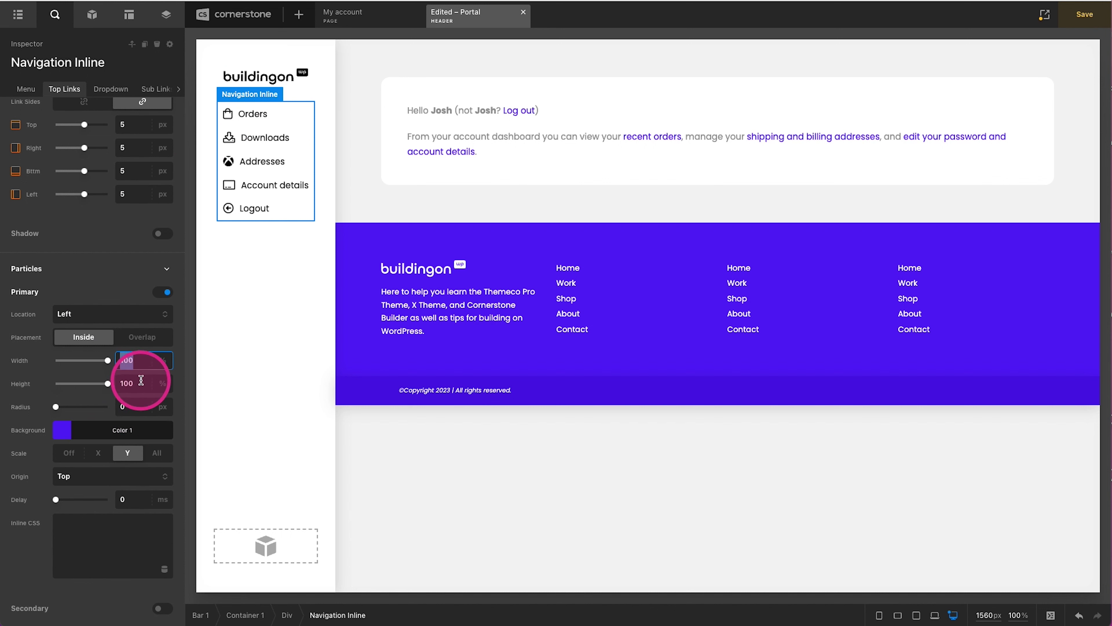
{"action": "type", "text": "3"}
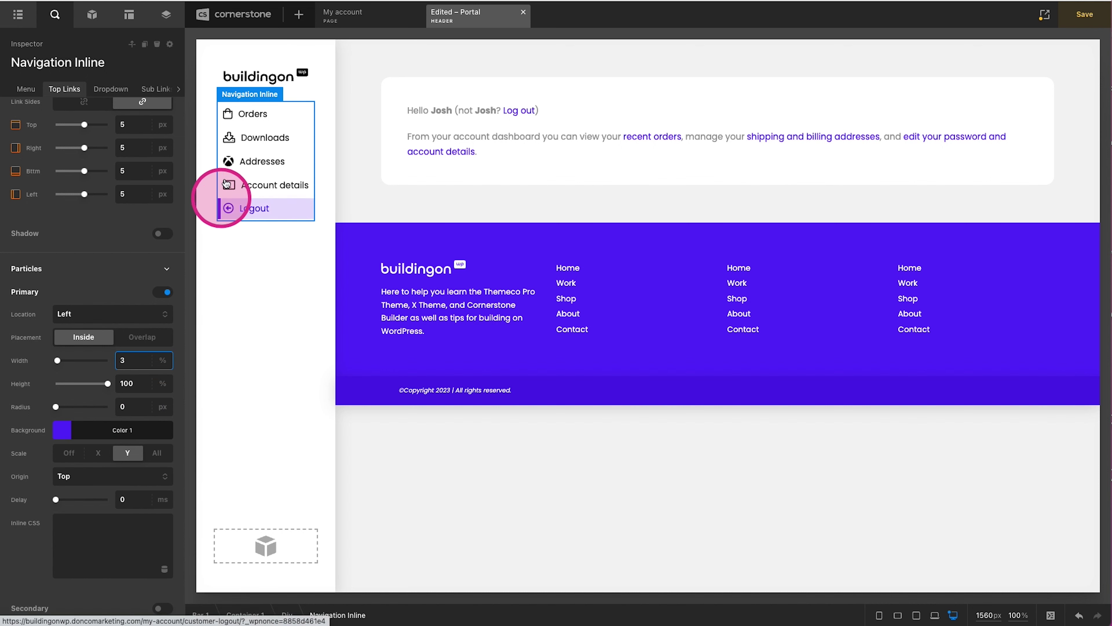
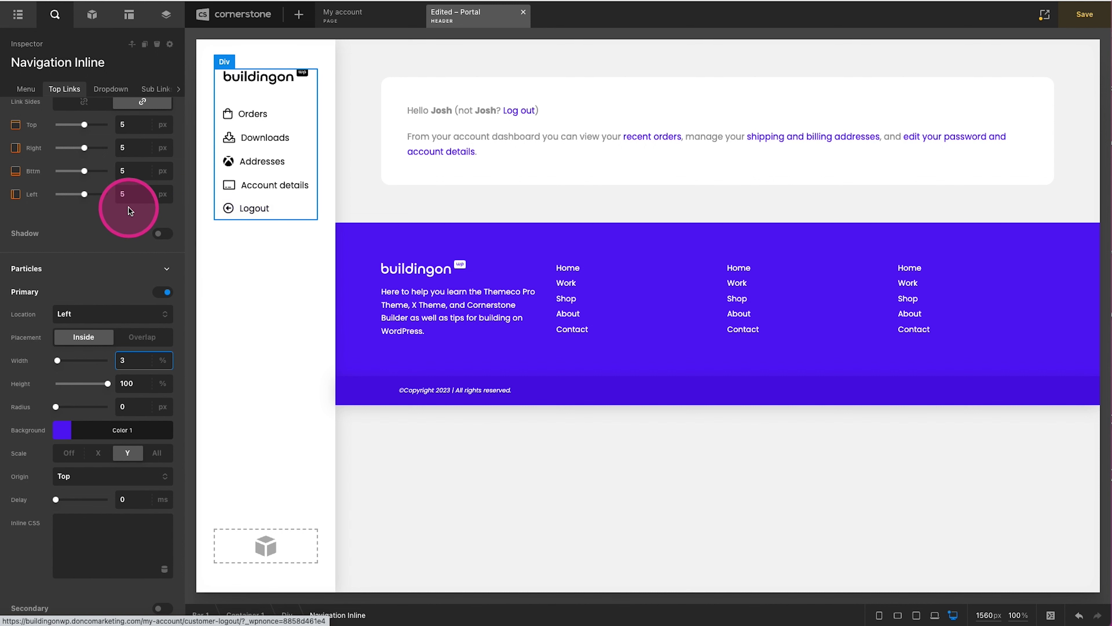
Step: Unlink the top links' padding sides and set only the left padding to 0.5 em
{"action": "scroll", "coordinate": [128, 207], "scroll_direction": "down", "scroll_amount": 15}
{"action": "scroll", "coordinate": [128, 207], "scroll_direction": "up", "scroll_amount": 5}
{"action": "scroll", "coordinate": [129, 207], "scroll_direction": "up", "scroll_amount": 8}
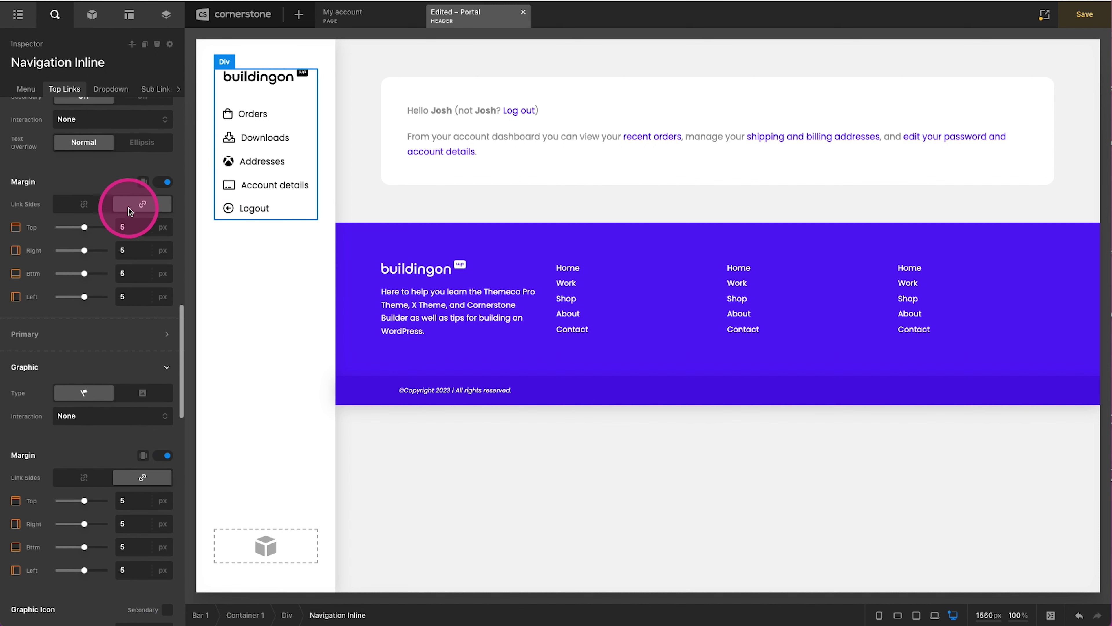
{"action": "left_click", "coordinate": [84, 131]}
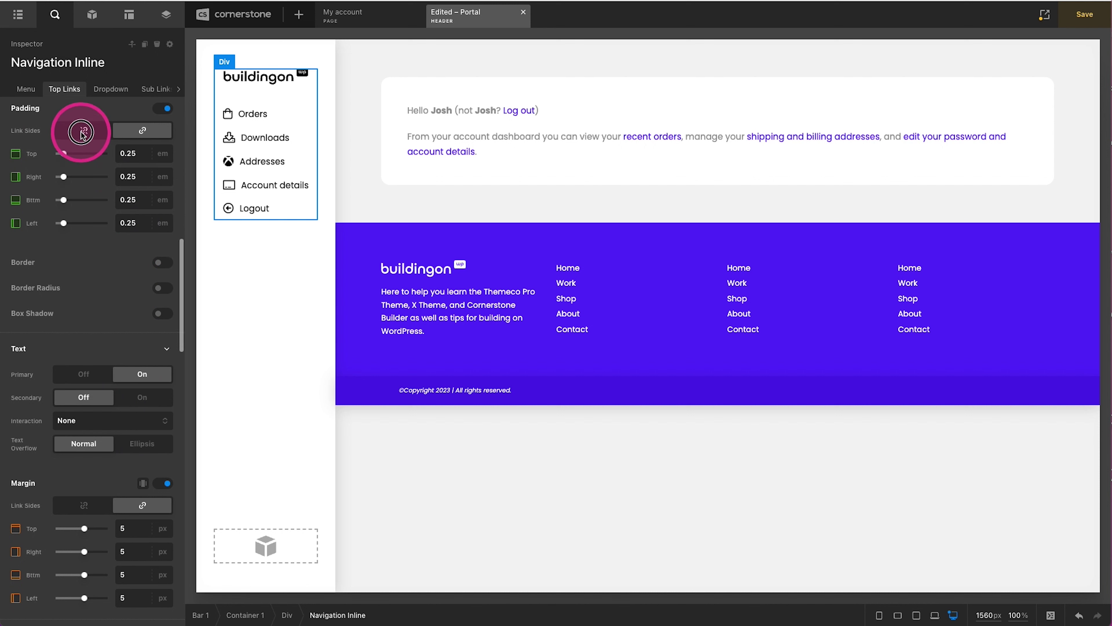
{"action": "key", "text": "ctrl+a"}
{"action": "type", "text": "0.5"}
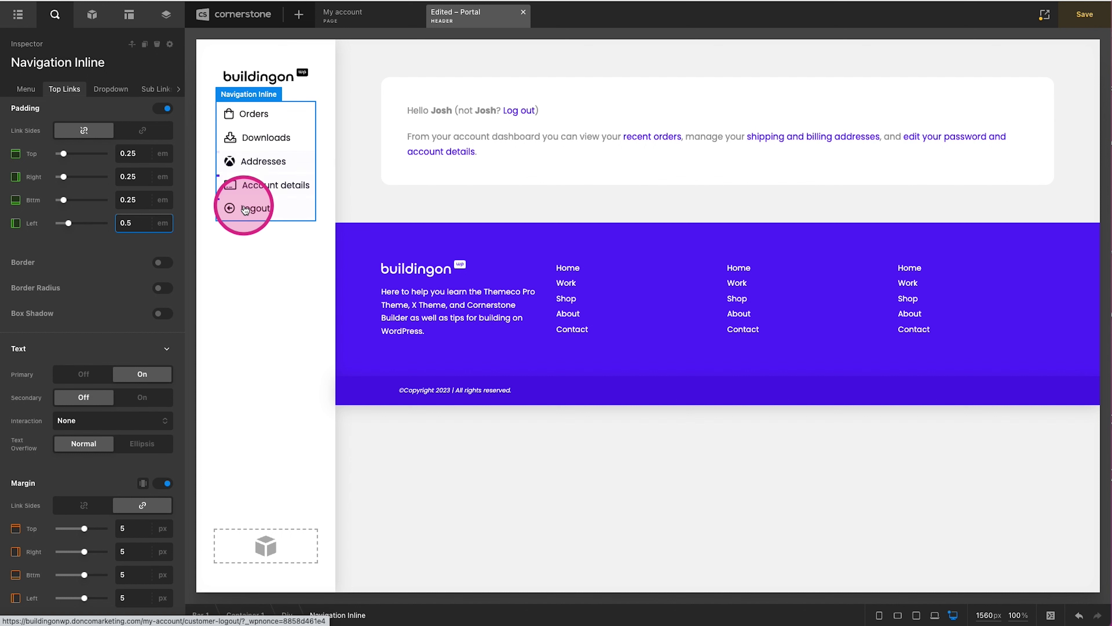
Step: Turn on the graphic and primary particle for the navigation menu's active links, and save the header
{"action": "left_click", "coordinate": [26, 88]}
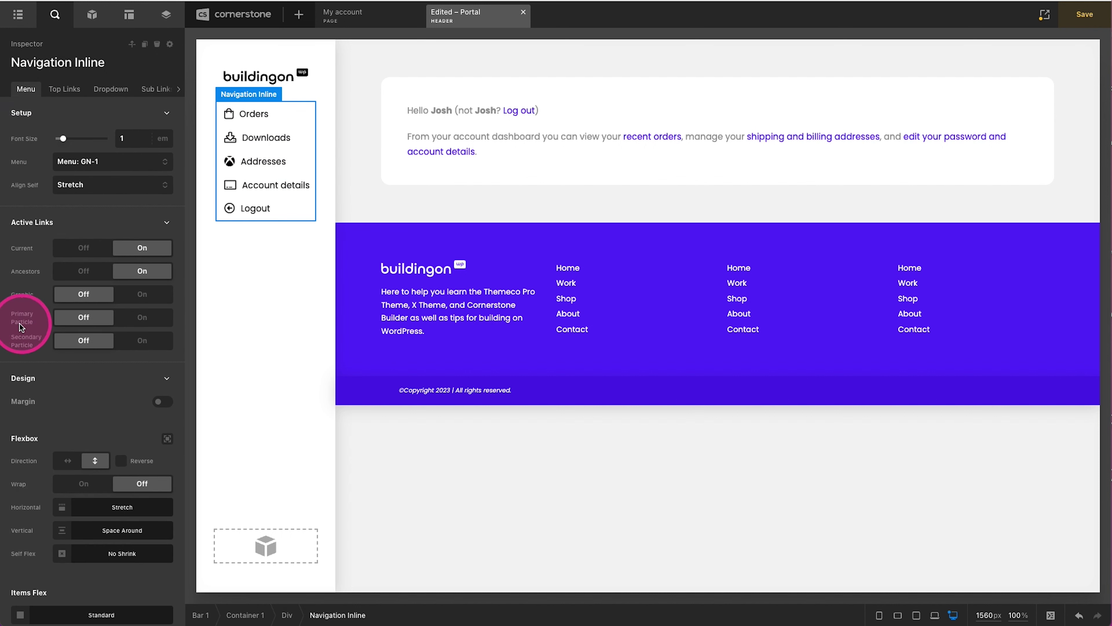
{"action": "left_click", "coordinate": [151, 321]}
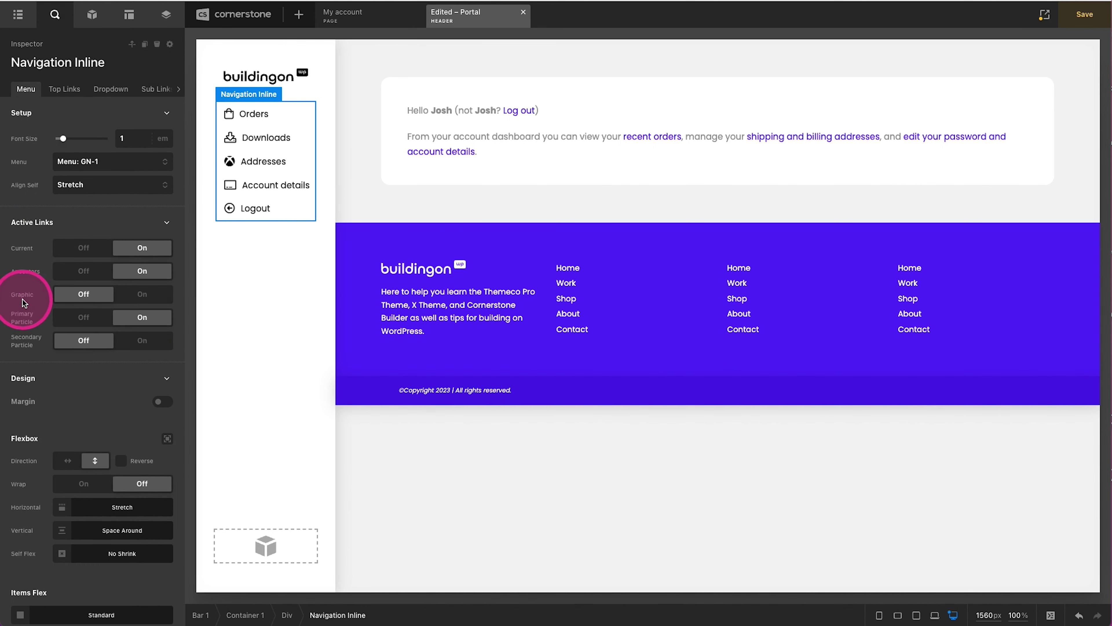
{"action": "left_click", "coordinate": [123, 297]}
{"action": "left_click", "coordinate": [142, 342]}
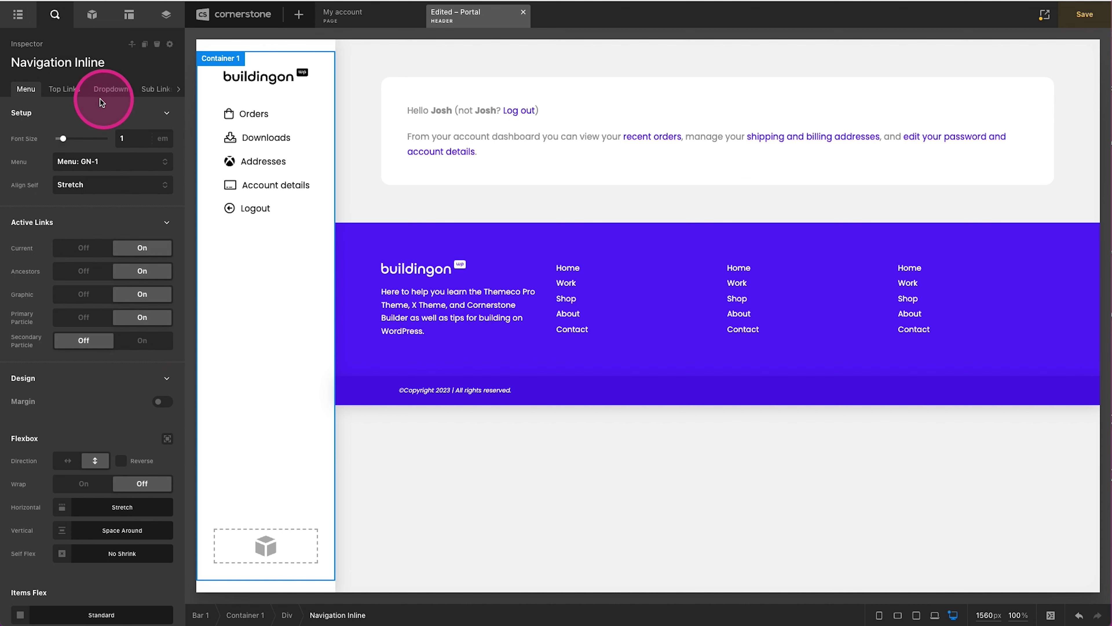
{"action": "left_click", "coordinate": [65, 90]}
{"action": "scroll", "coordinate": [77, 250], "scroll_direction": "down", "scroll_amount": 10}
{"action": "key", "text": "ctrl+s"}
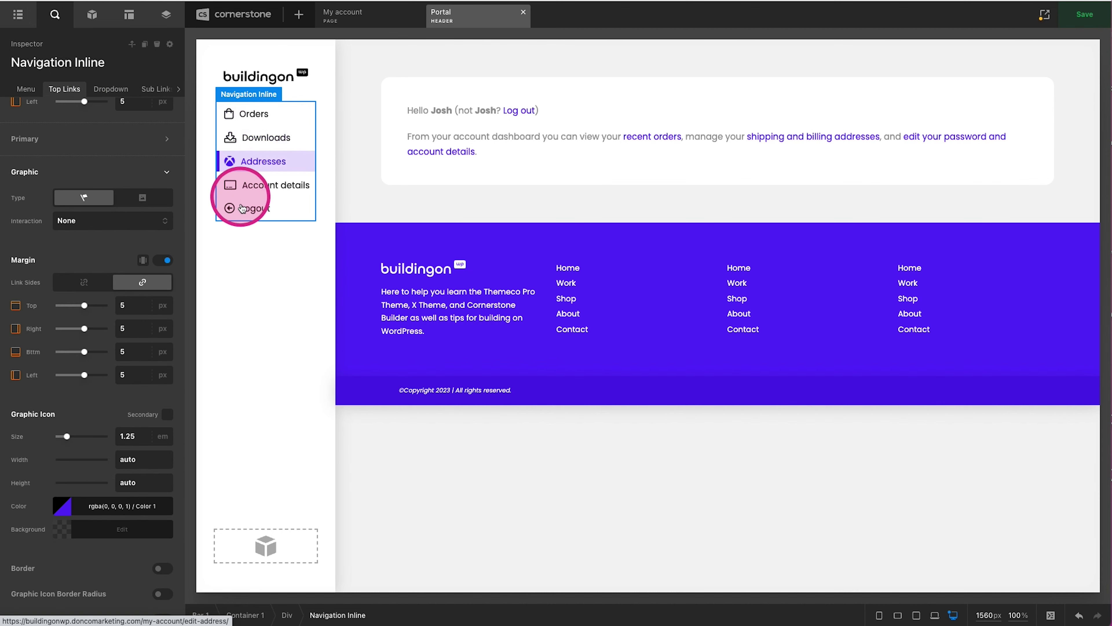
Step: Add a Dropdown element to the empty area at the bottom of the sidebar and close its open content
{"action": "left_click", "coordinate": [93, 15]}
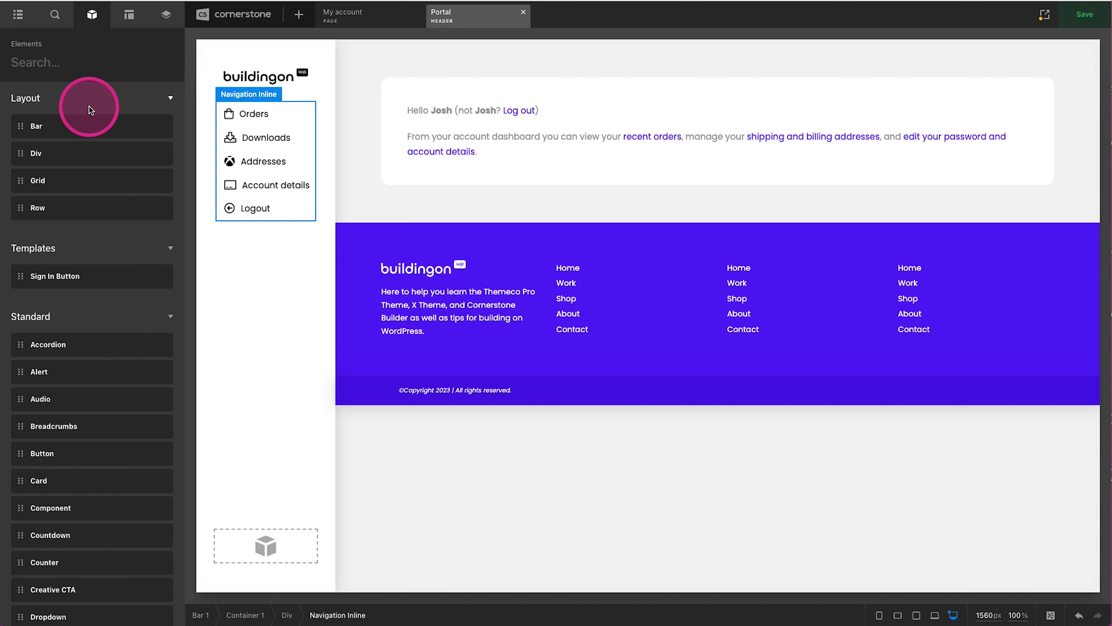
{"action": "type", "text": "dropd"}
{"action": "left_click_drag", "start_coordinate": [95, 124], "coordinate": [261, 529]}
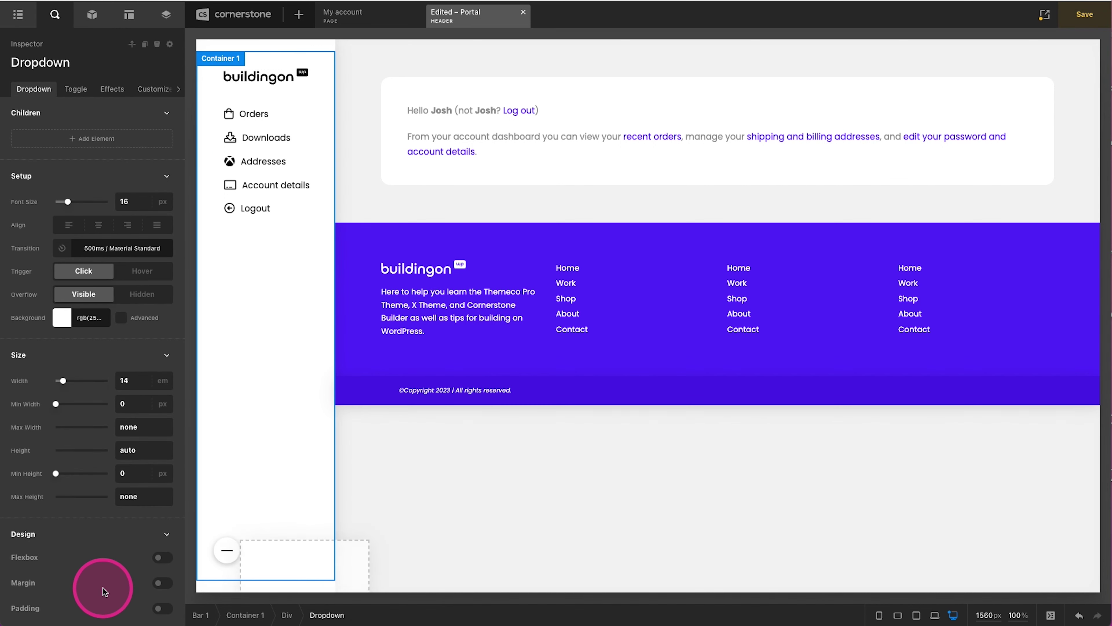
{"action": "left_click", "coordinate": [227, 551]}
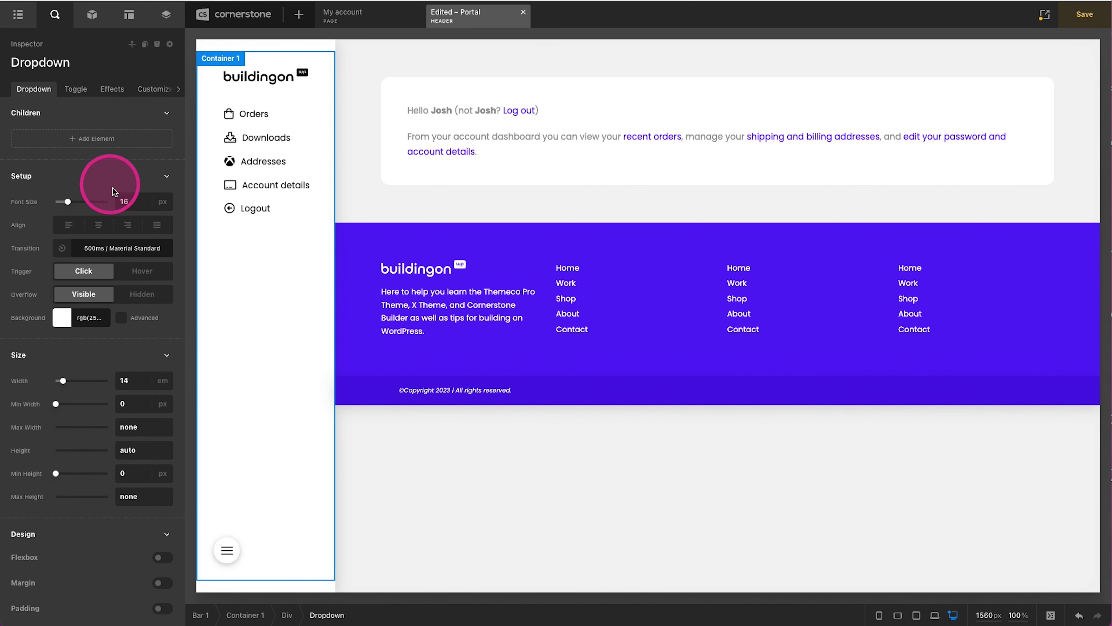
Step: Set the dropdown's font size to 1 em and enable both text and graphic for its toggle
{"action": "scroll", "coordinate": [124, 200], "scroll_direction": "down", "scroll_amount": 2}
{"action": "double_click", "coordinate": [130, 164]}
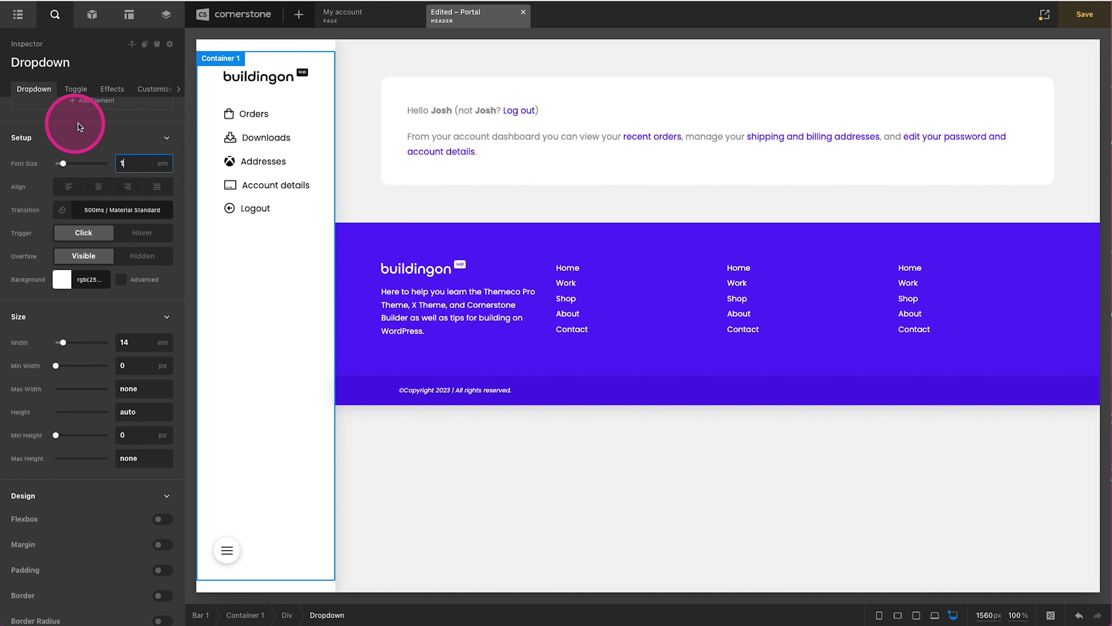
{"action": "left_click", "coordinate": [80, 90]}
{"action": "left_click", "coordinate": [60, 163]}
Step: Turn off the dropdown toggle's box shadow, and replace its fixed width with auto along with its fixed height
{"action": "scroll", "coordinate": [88, 200], "scroll_direction": "down", "scroll_amount": 12}
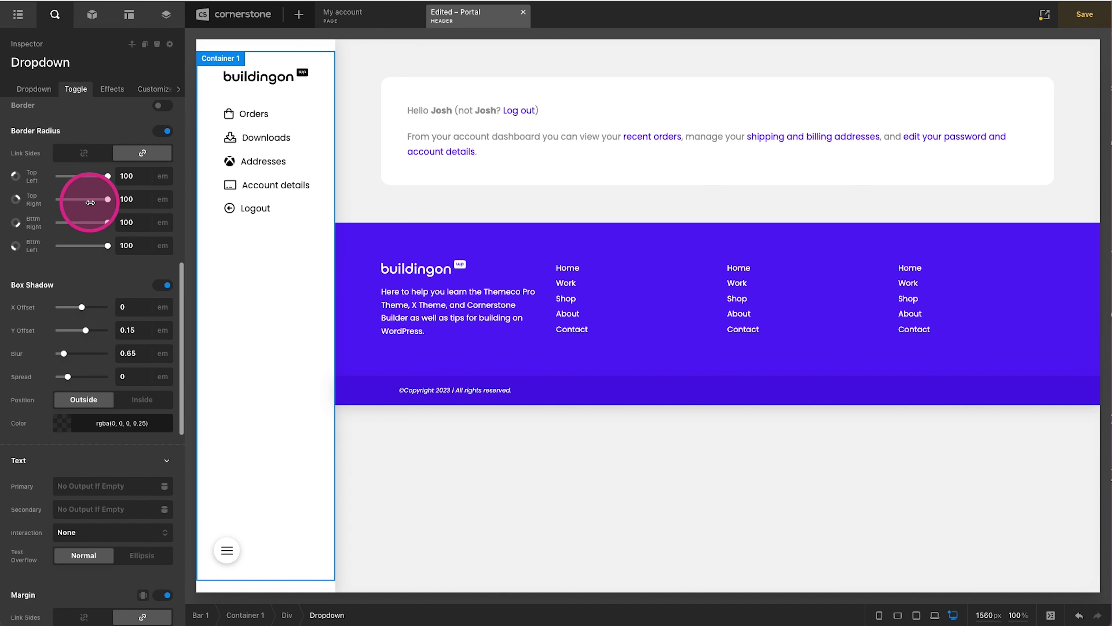
{"action": "left_click", "coordinate": [158, 264]}
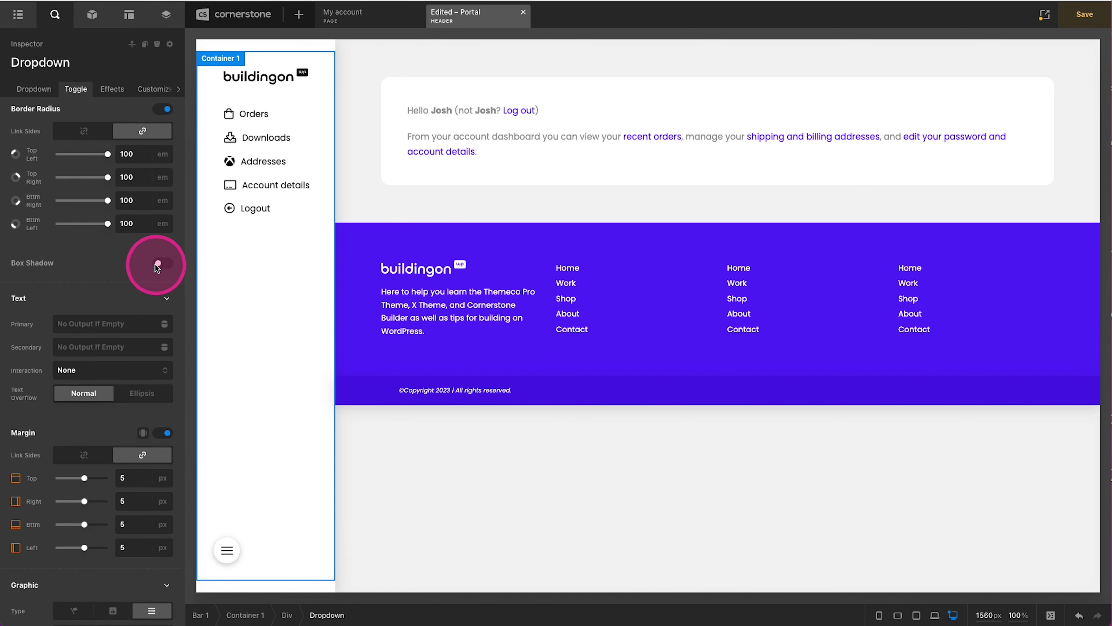
{"action": "scroll", "coordinate": [131, 272], "scroll_direction": "up", "scroll_amount": 12}
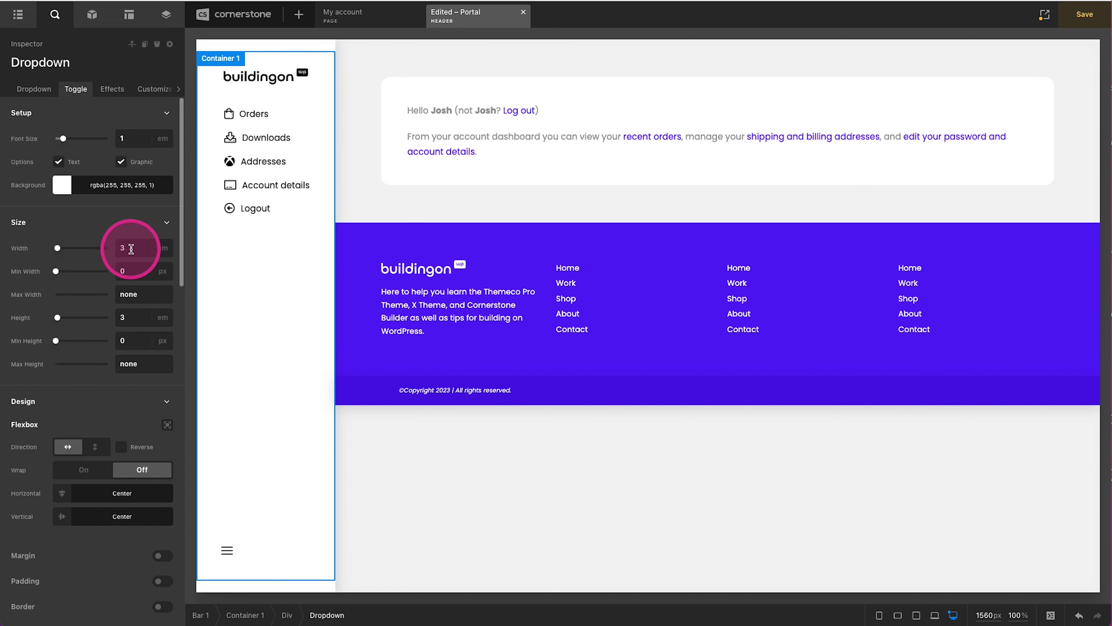
{"action": "left_click", "coordinate": [127, 248]}
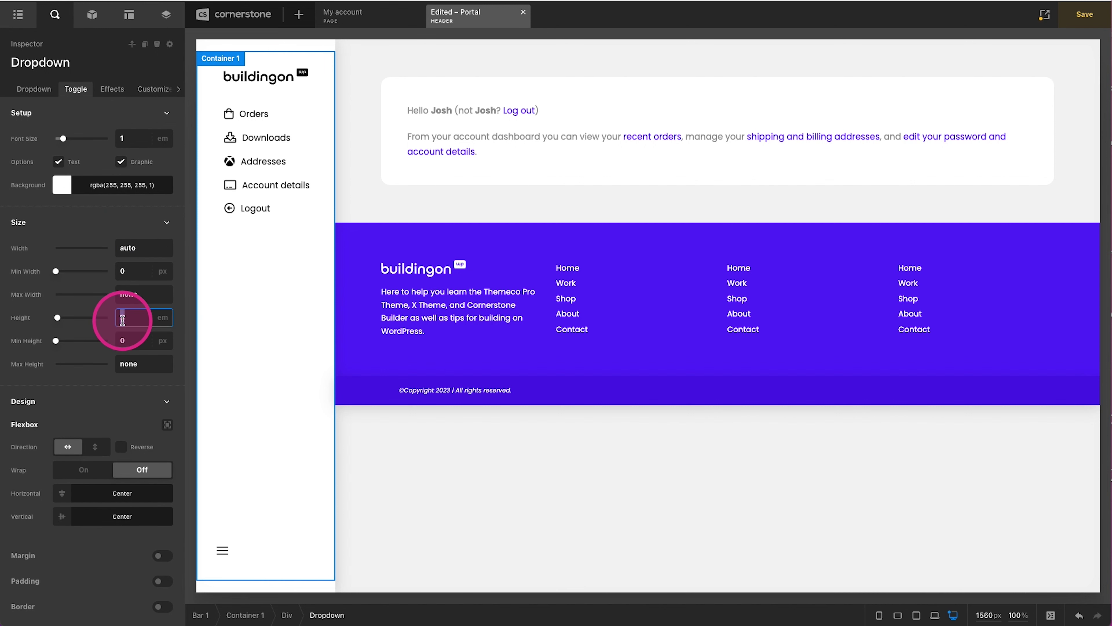
Step: Set the toggle's primary text to the user display name dynamic content, {{dc:user:display_name}}
{"action": "scroll", "coordinate": [123, 323], "scroll_direction": "down", "scroll_amount": 10}
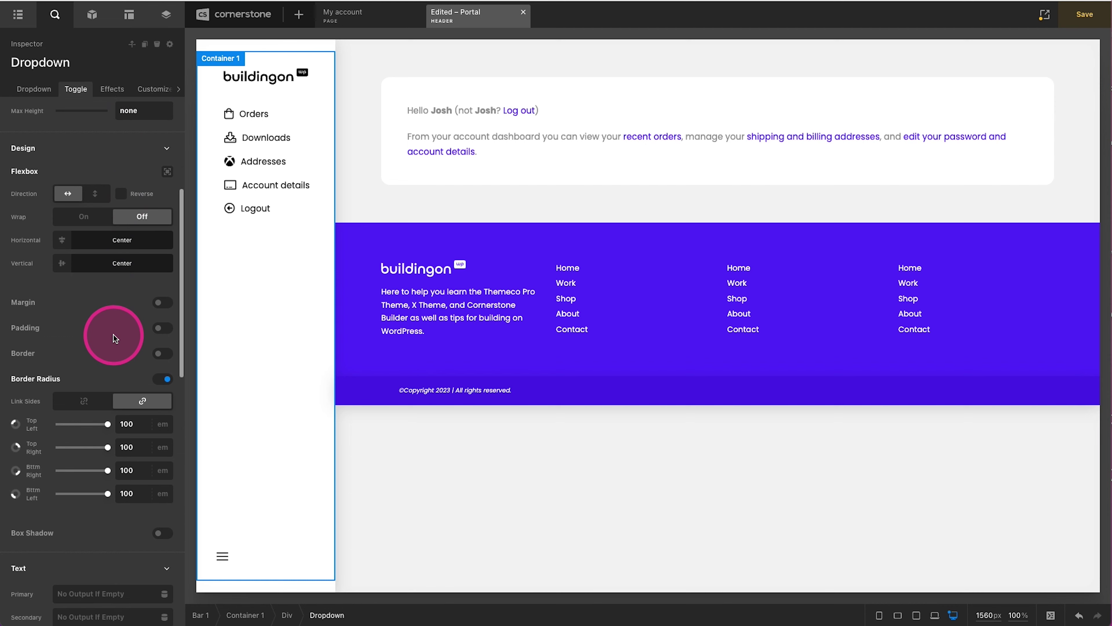
{"action": "left_click", "coordinate": [148, 354]}
{"action": "left_click", "coordinate": [164, 352]}
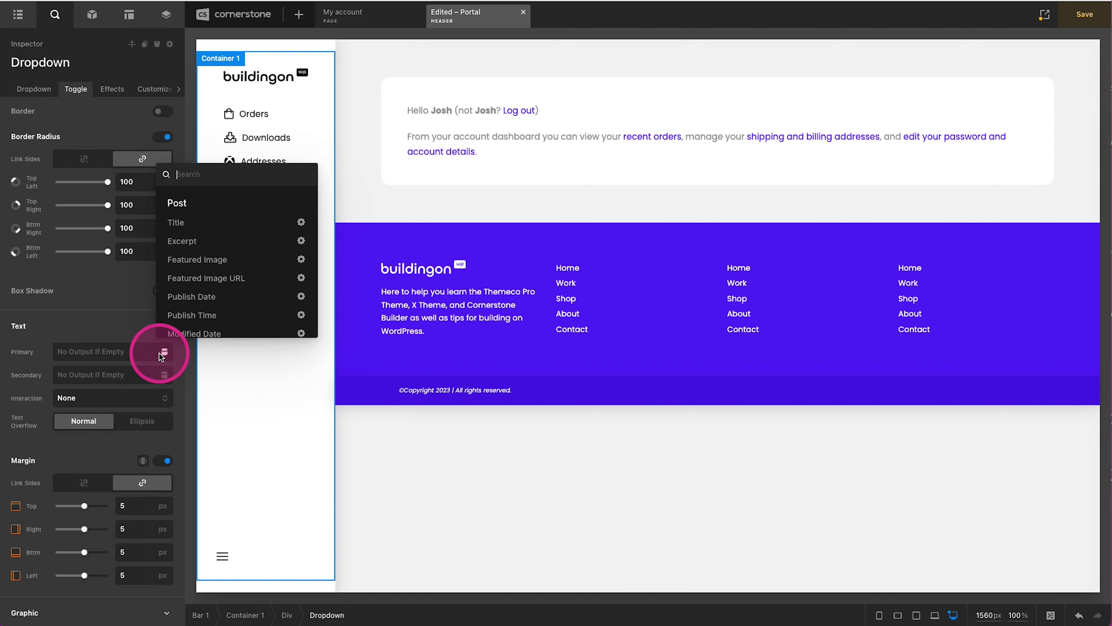
{"action": "type", "text": "user"}
{"action": "left_click", "coordinate": [211, 223]}
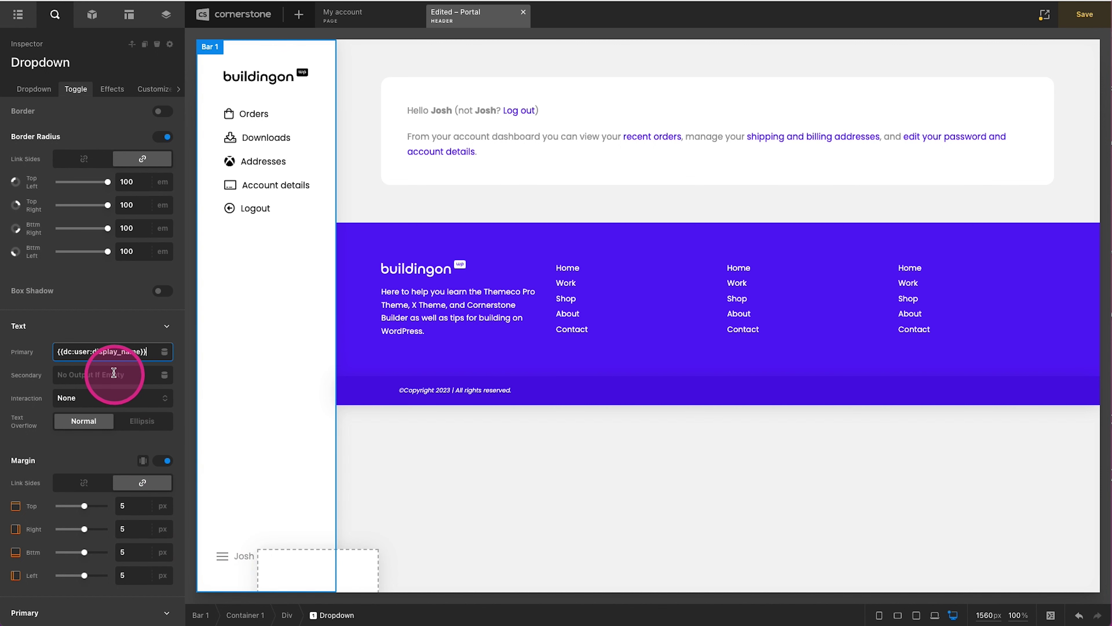
{"action": "scroll", "coordinate": [91, 395], "scroll_direction": "down", "scroll_amount": 5}
{"action": "scroll", "coordinate": [92, 397], "scroll_direction": "down", "scroll_amount": 5}
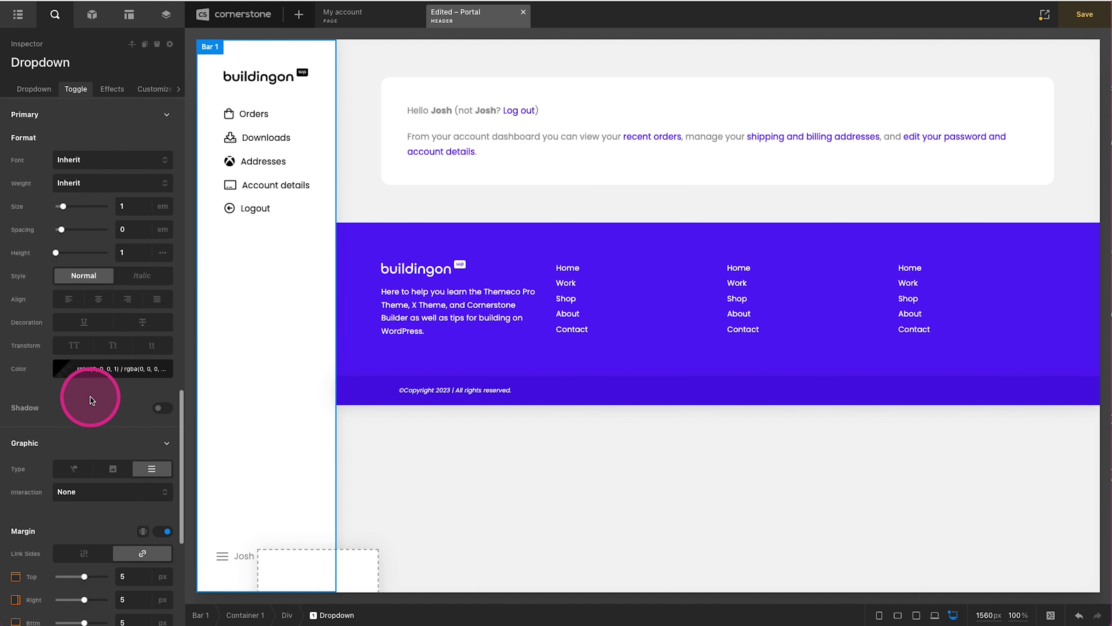
Step: Set the interaction color of the dropdown toggle's primary text to the palette's Color 1
{"action": "left_click", "coordinate": [92, 369]}
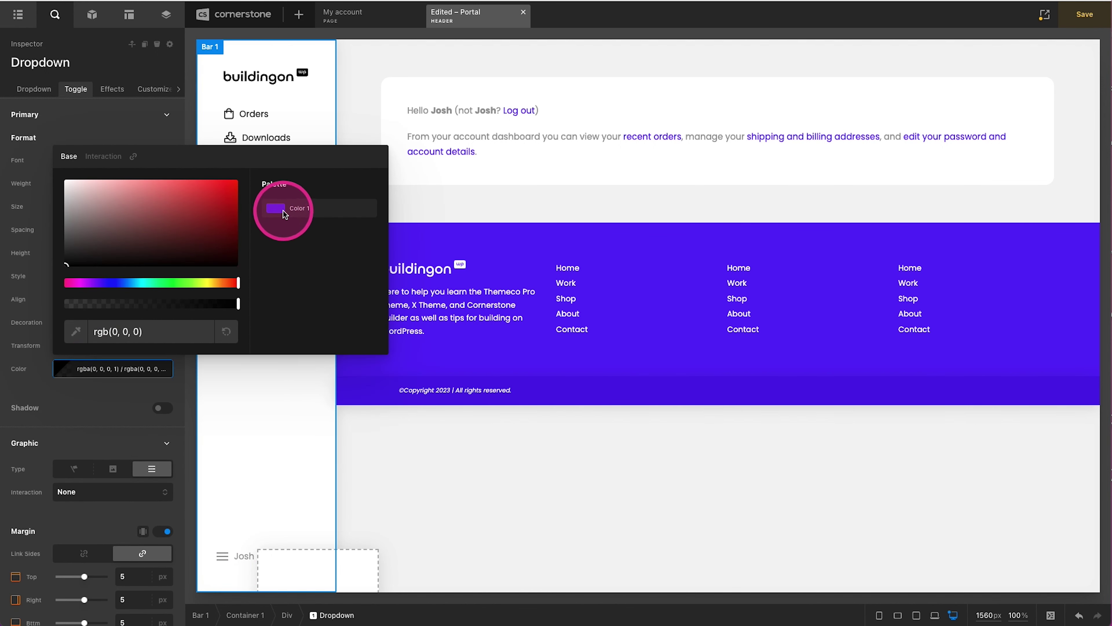
{"action": "left_click", "coordinate": [105, 156]}
{"action": "left_click", "coordinate": [346, 210]}
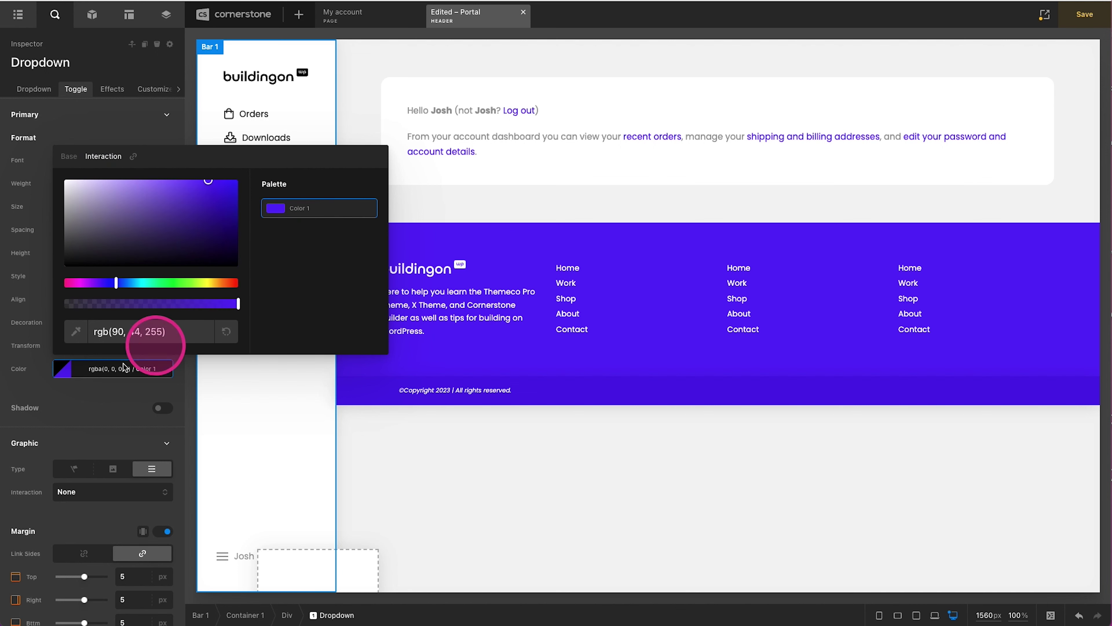
{"action": "left_click", "coordinate": [100, 377]}
Step: Switch the toggle's graphic to an icon sized 1 em and choose the circular user icon for it
{"action": "scroll", "coordinate": [65, 519], "scroll_direction": "down", "scroll_amount": 6}
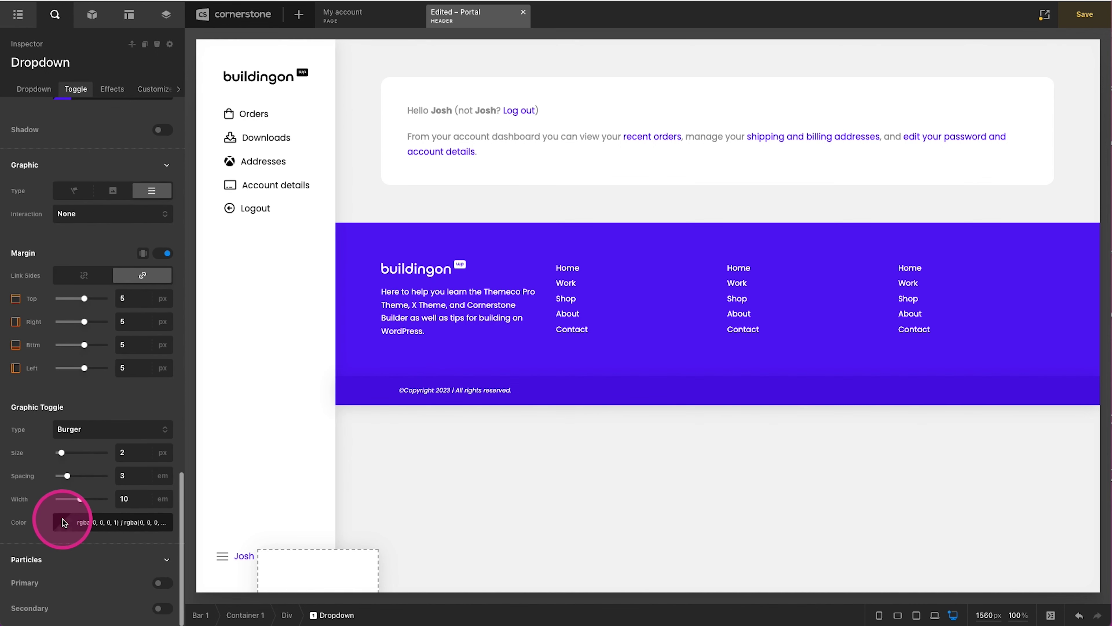
{"action": "left_click", "coordinate": [75, 190]}
{"action": "double_click", "coordinate": [129, 429]}
{"action": "type", "text": "1"}
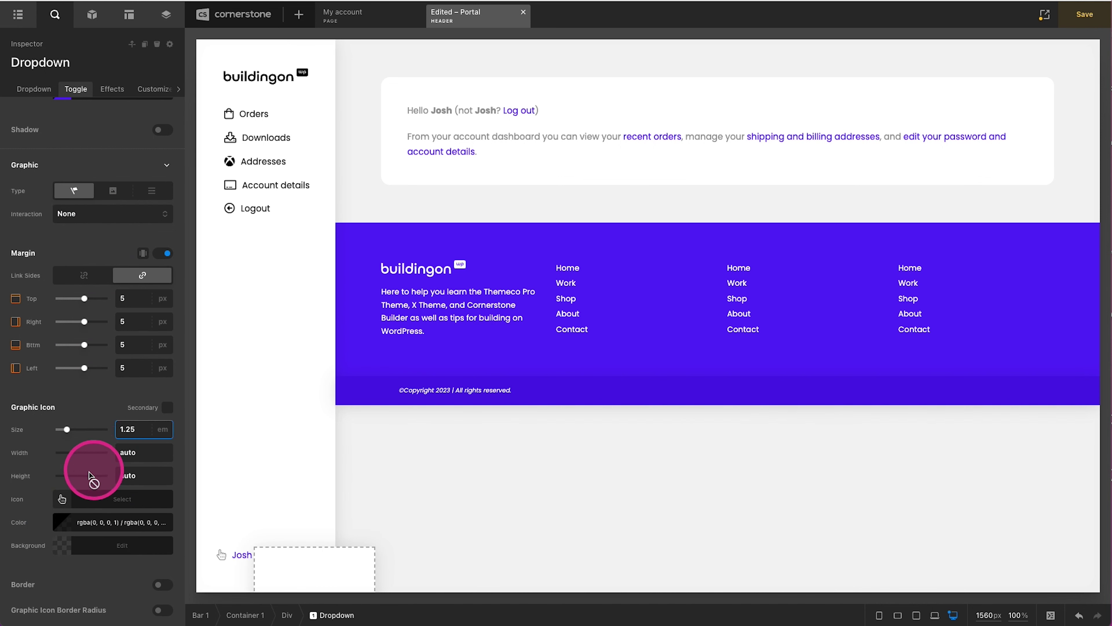
{"action": "left_click", "coordinate": [75, 509]}
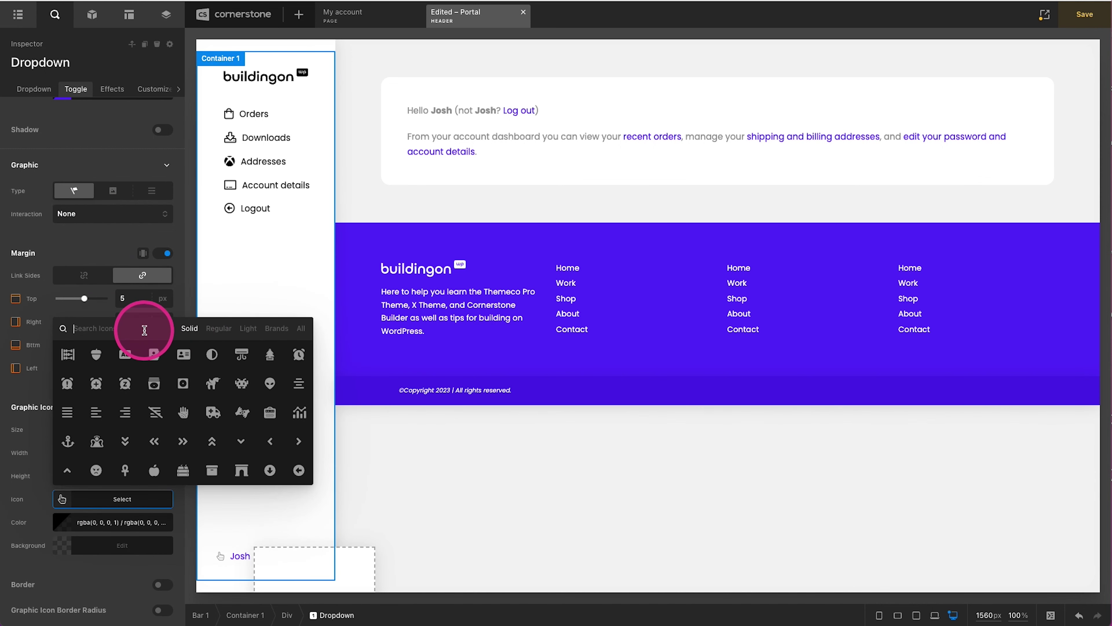
{"action": "type", "text": "user"}
{"action": "left_click", "coordinate": [123, 385]}
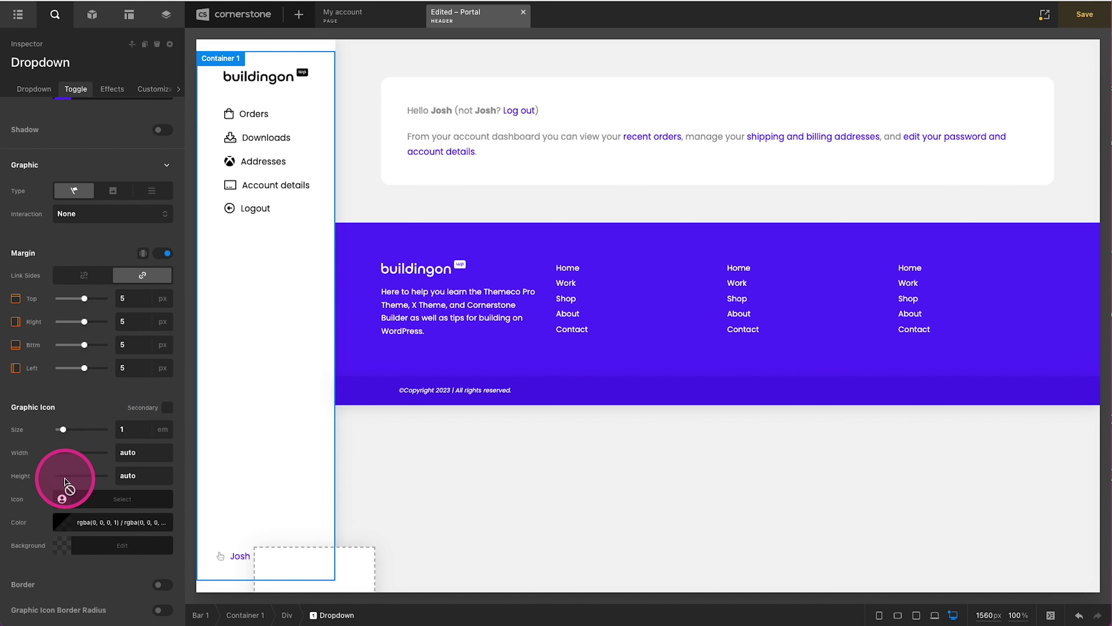
Step: Set the toggle icon's interaction color to the palette's Color 1 and check the toggle in the preview
{"action": "left_click", "coordinate": [83, 522]}
{"action": "left_click", "coordinate": [104, 309]}
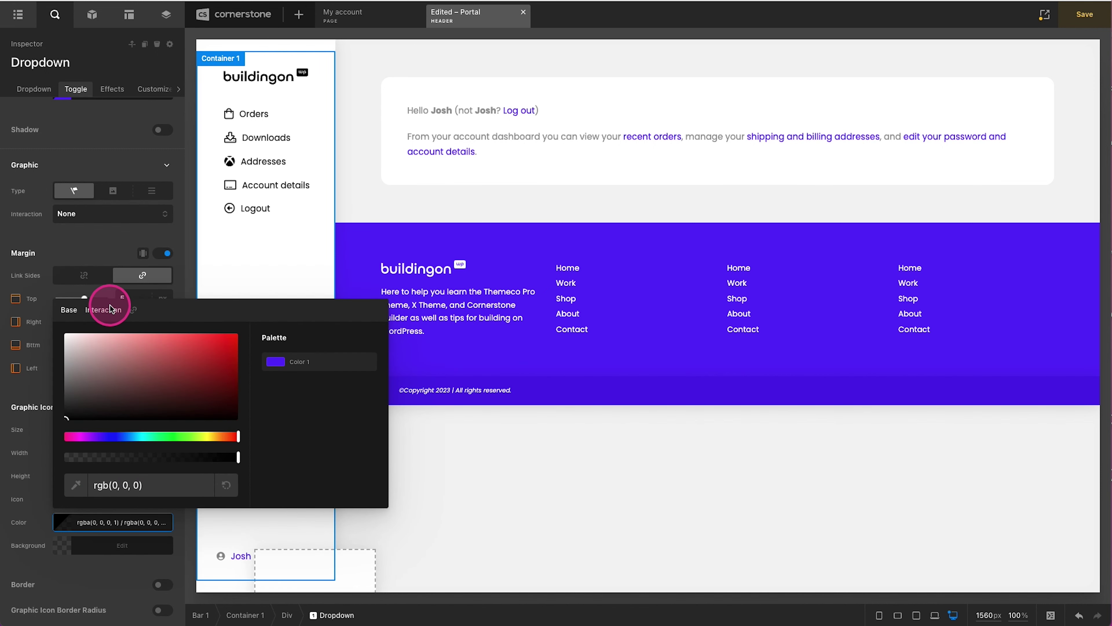
{"action": "left_click", "coordinate": [300, 362]}
{"action": "left_click", "coordinate": [90, 528]}
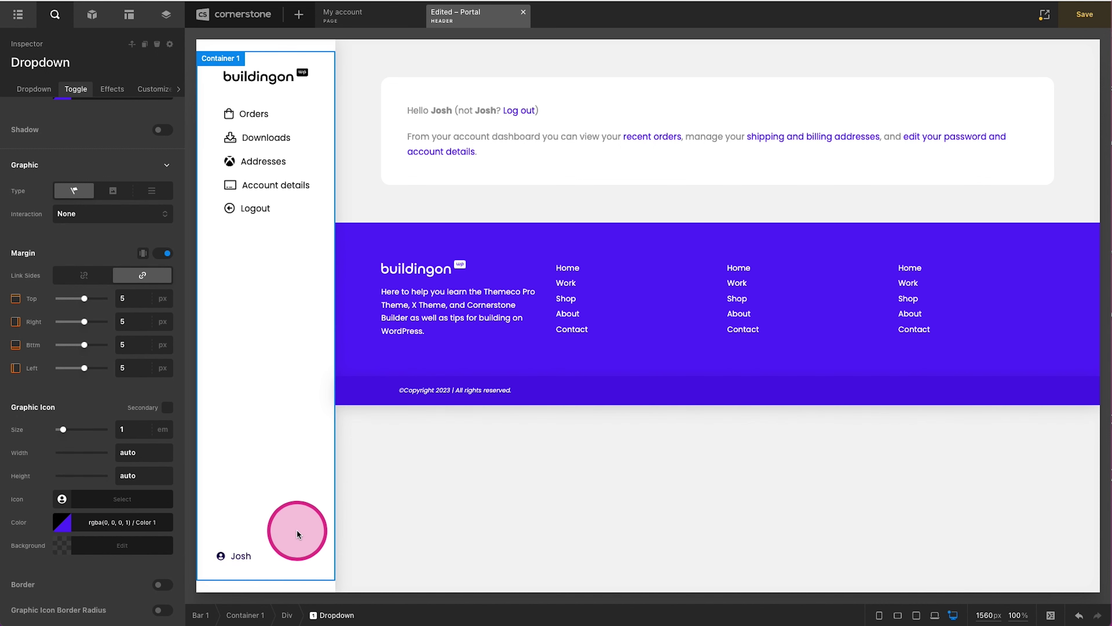
{"action": "left_click", "coordinate": [244, 557]}
Step: Set the dropdown toggle's width to 100%, align its content horizontally to Start, and save the header
{"action": "scroll", "coordinate": [100, 443], "scroll_direction": "up", "scroll_amount": 15}
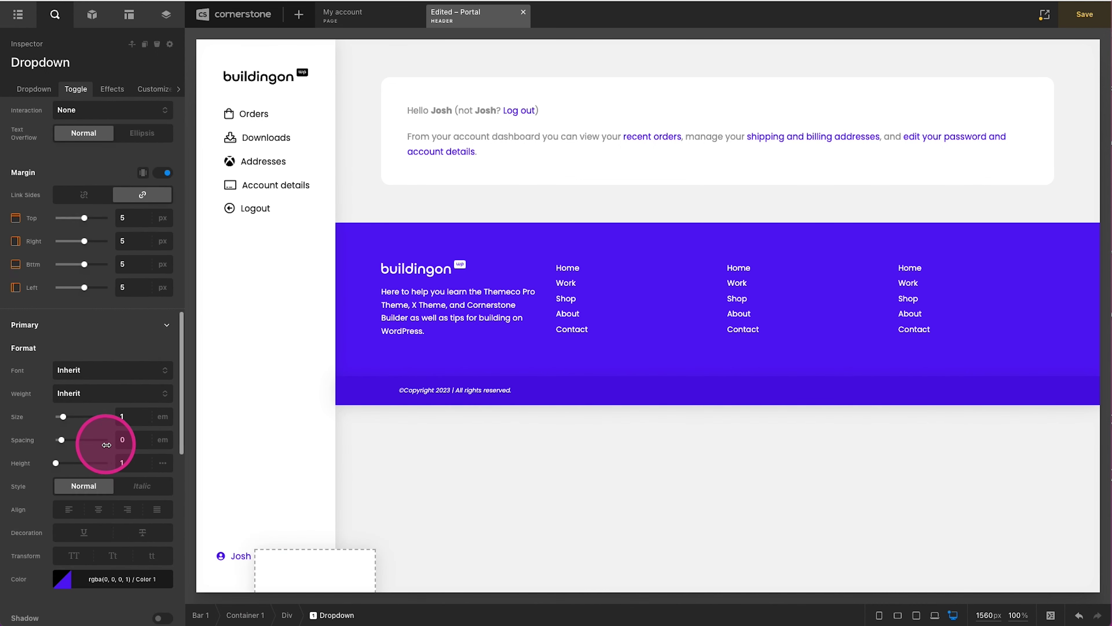
{"action": "scroll", "coordinate": [107, 448], "scroll_direction": "up", "scroll_amount": 4}
{"action": "left_click", "coordinate": [137, 205]}
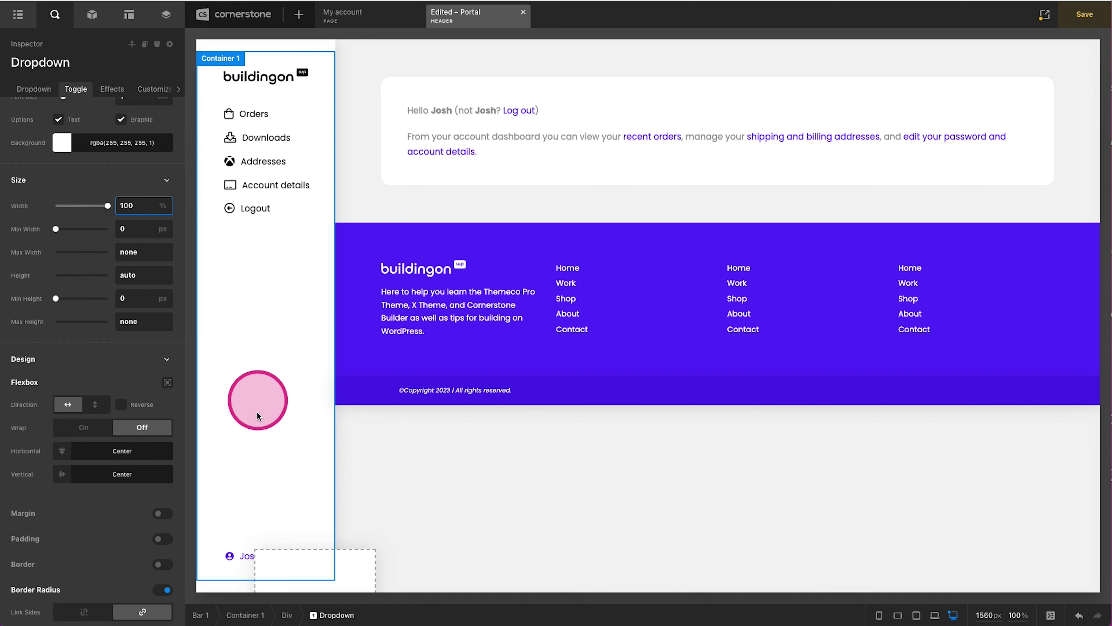
{"action": "scroll", "coordinate": [174, 393], "scroll_direction": "down", "scroll_amount": 1}
{"action": "left_click", "coordinate": [98, 415]}
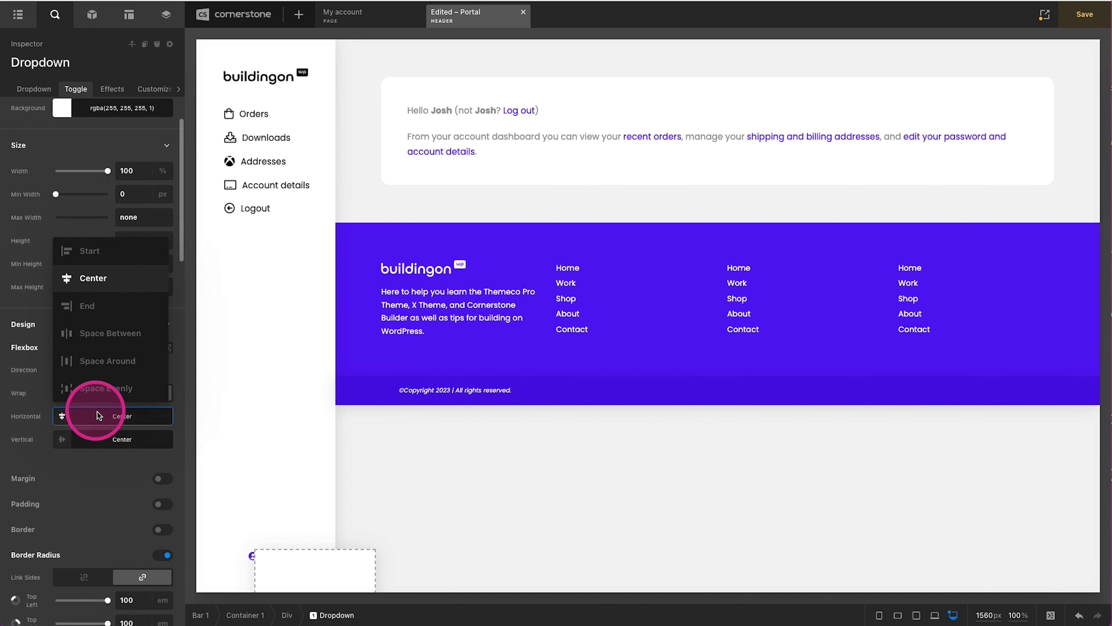
{"action": "left_click", "coordinate": [84, 251]}
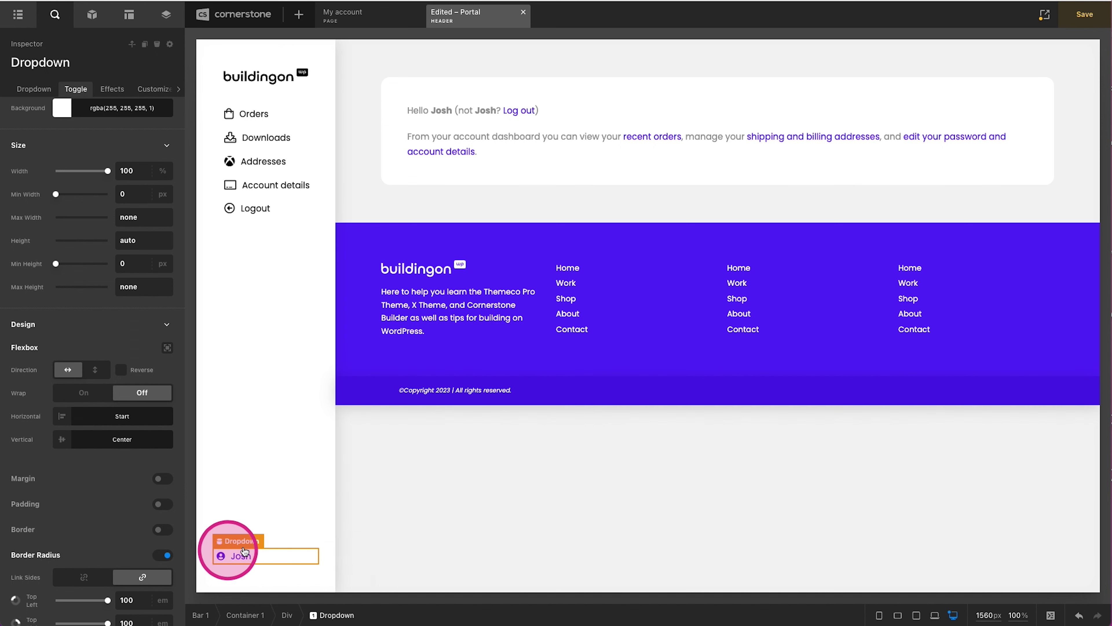
{"action": "key", "text": "ctrl+s"}
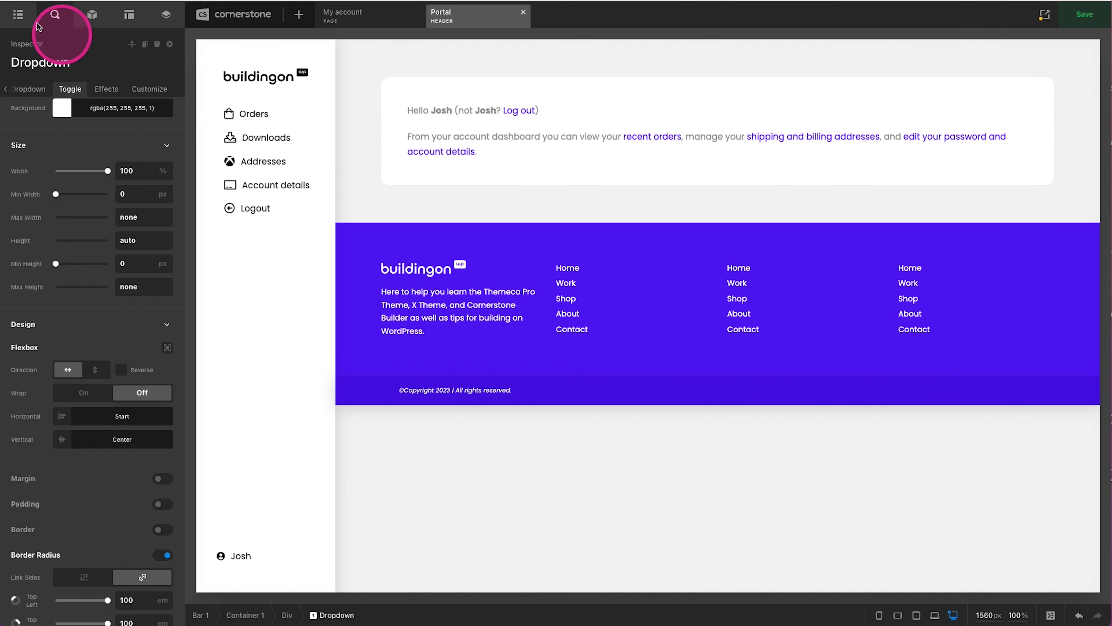
Step: Add an assignment condition to the Portal header so that Page (Specific) is My account
{"action": "left_click", "coordinate": [10, 16]}
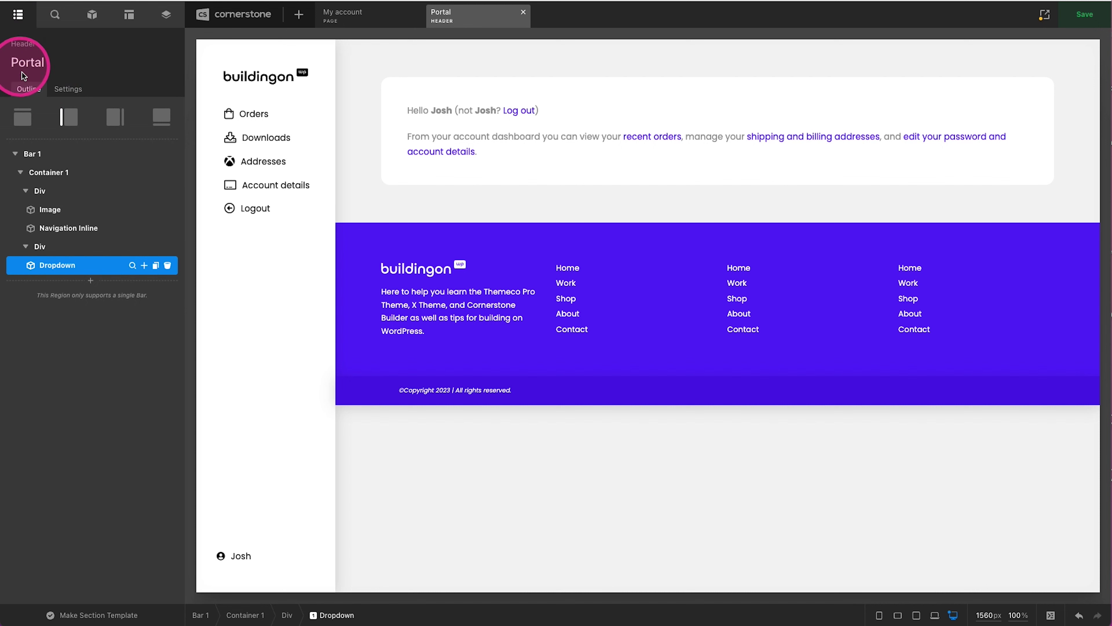
{"action": "left_click", "coordinate": [67, 89]}
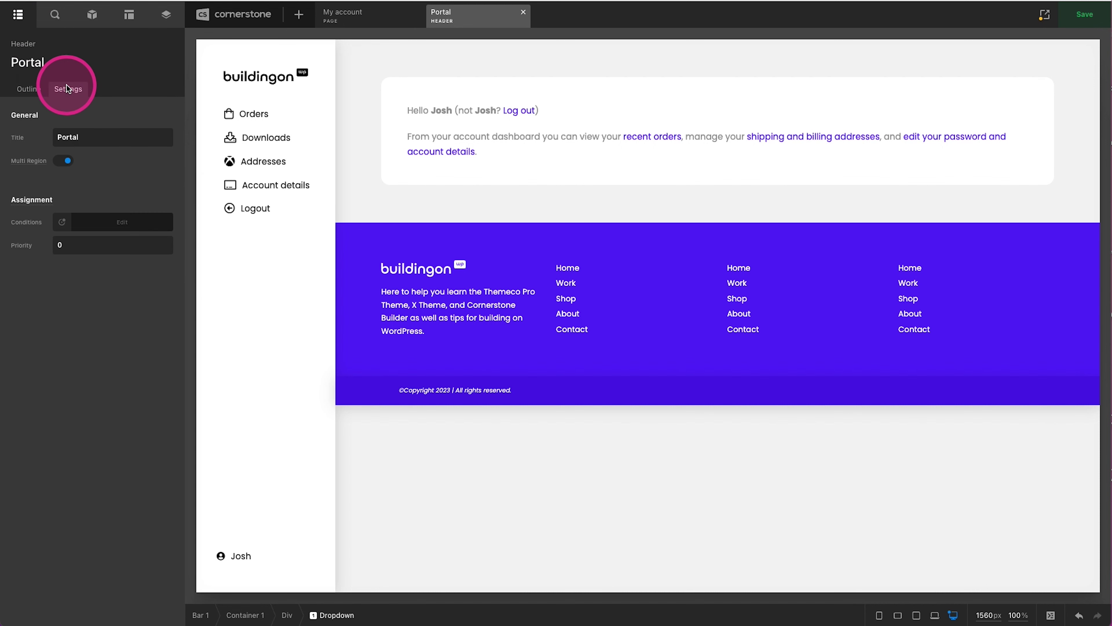
{"action": "left_click", "coordinate": [92, 221]}
{"action": "left_click", "coordinate": [89, 185]}
{"action": "left_click", "coordinate": [88, 149]}
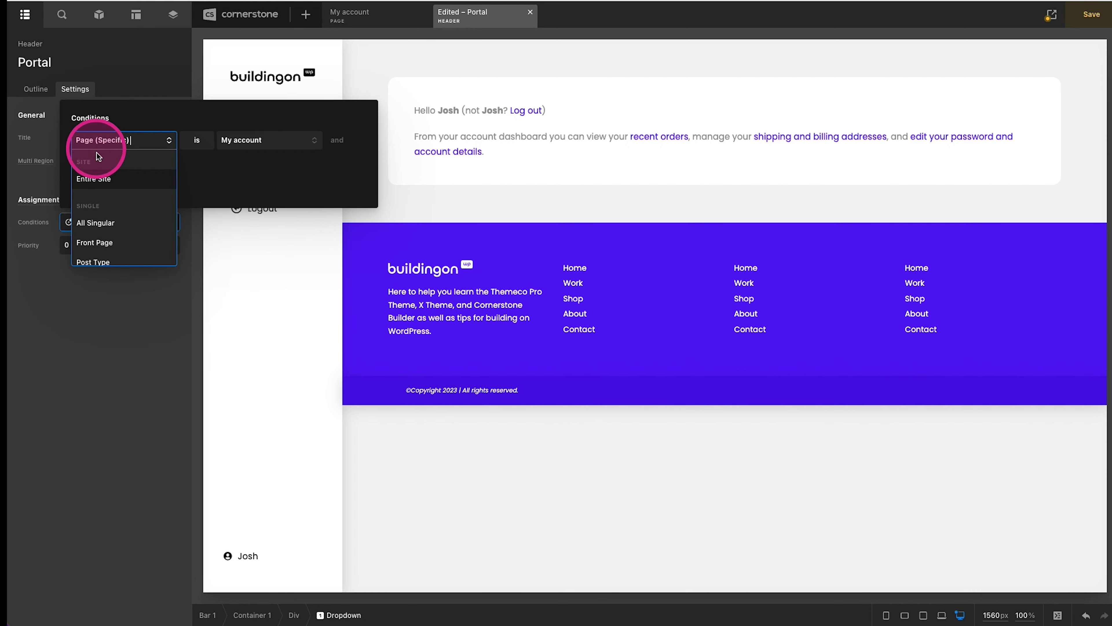
{"action": "left_click", "coordinate": [168, 146]}
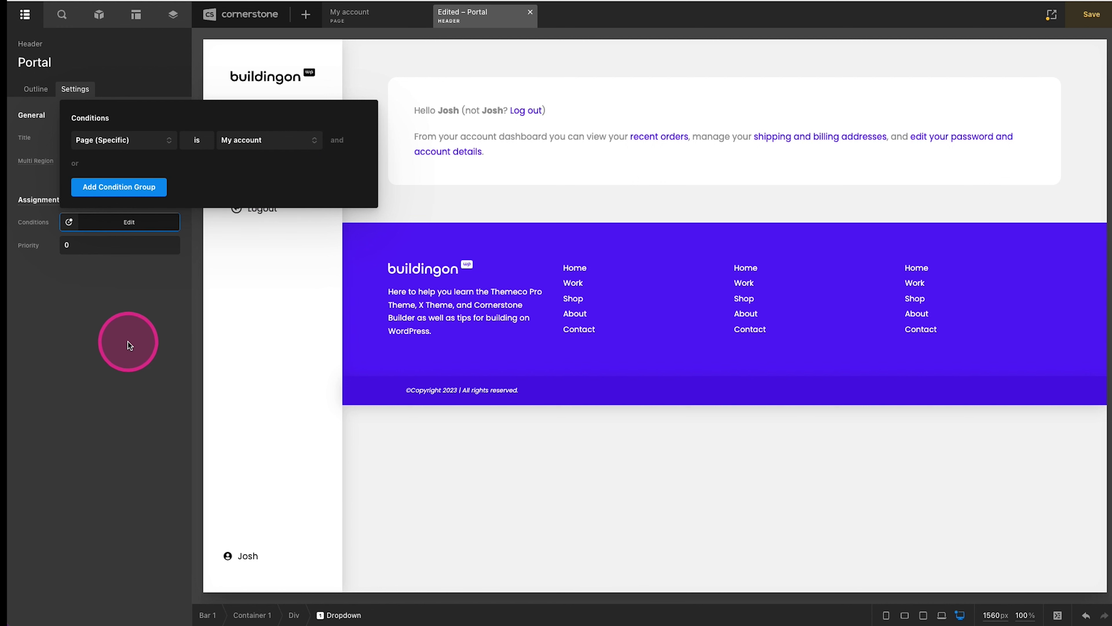
Step: Set the Portal header's assignment priority to -1 and save the header
{"action": "left_click", "coordinate": [108, 333]}
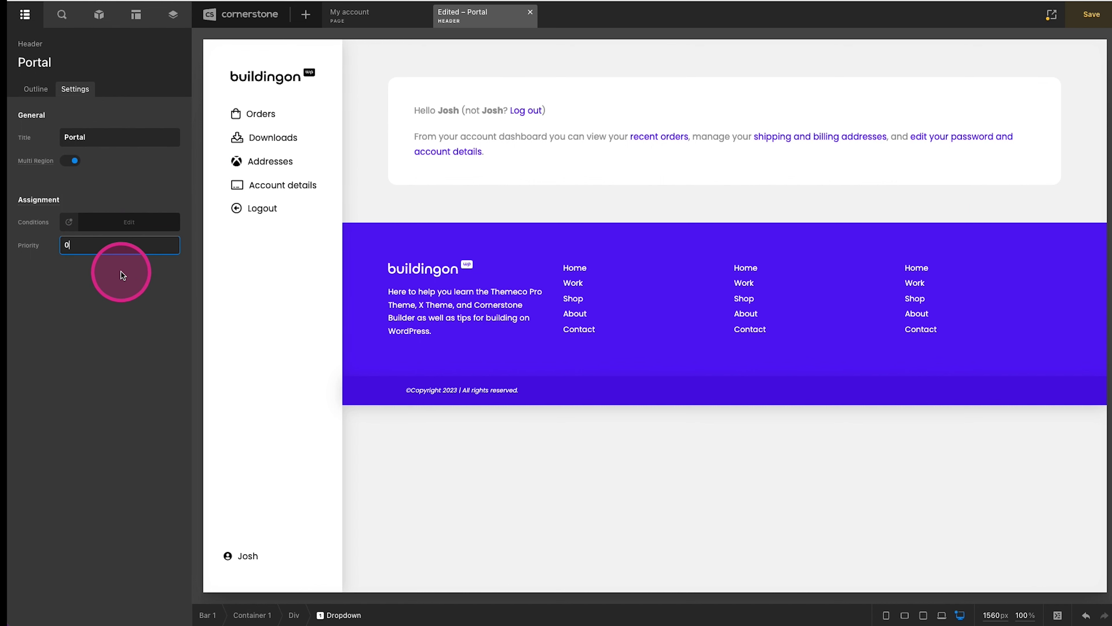
{"action": "key", "text": "ctrl+a"}
{"action": "type", "text": "-"}
{"action": "key", "text": "BackSpace"}
{"action": "key", "text": "BackSpace"}
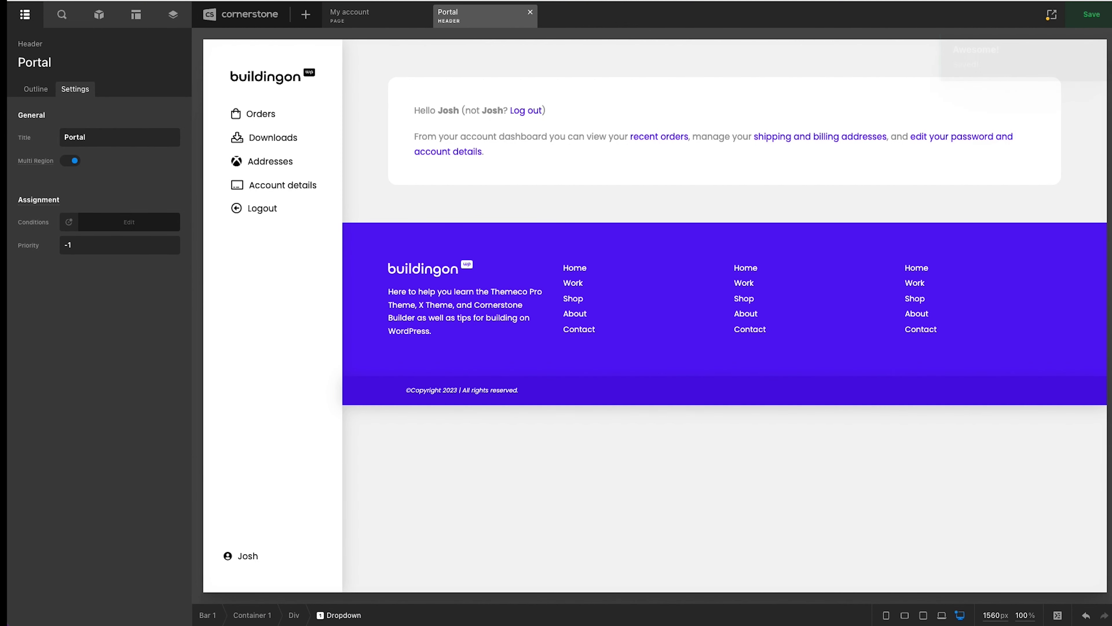
Step: Open the live My account page, try the Downloads, Addresses, Account details and Orders links, and return to Cornerstone
{"action": "left_click", "coordinate": [1051, 16]}
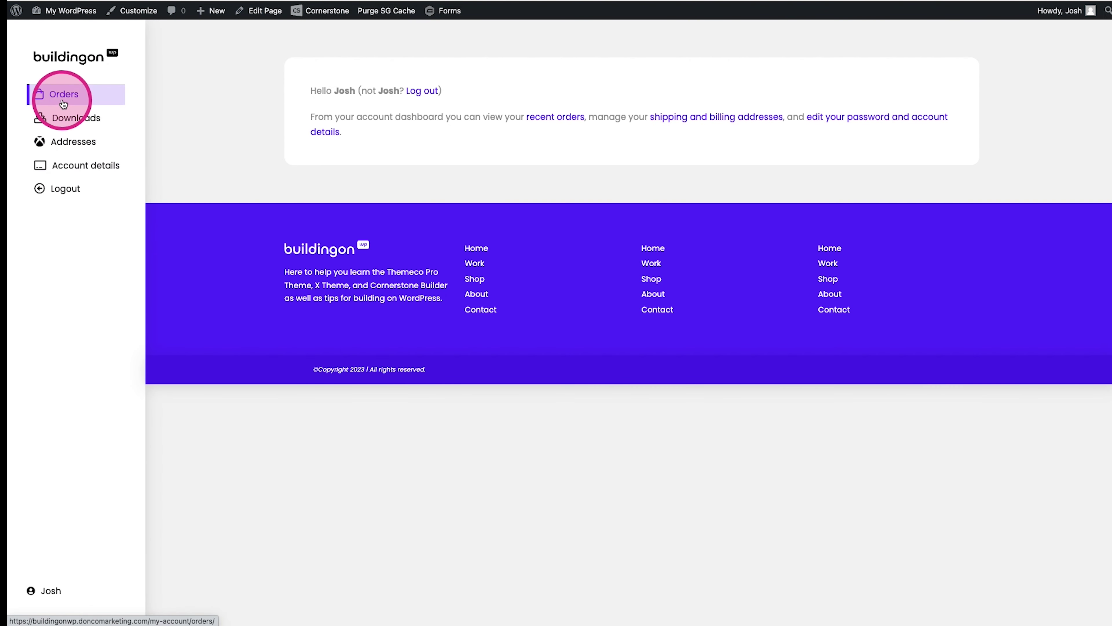
{"action": "left_click", "coordinate": [65, 119]}
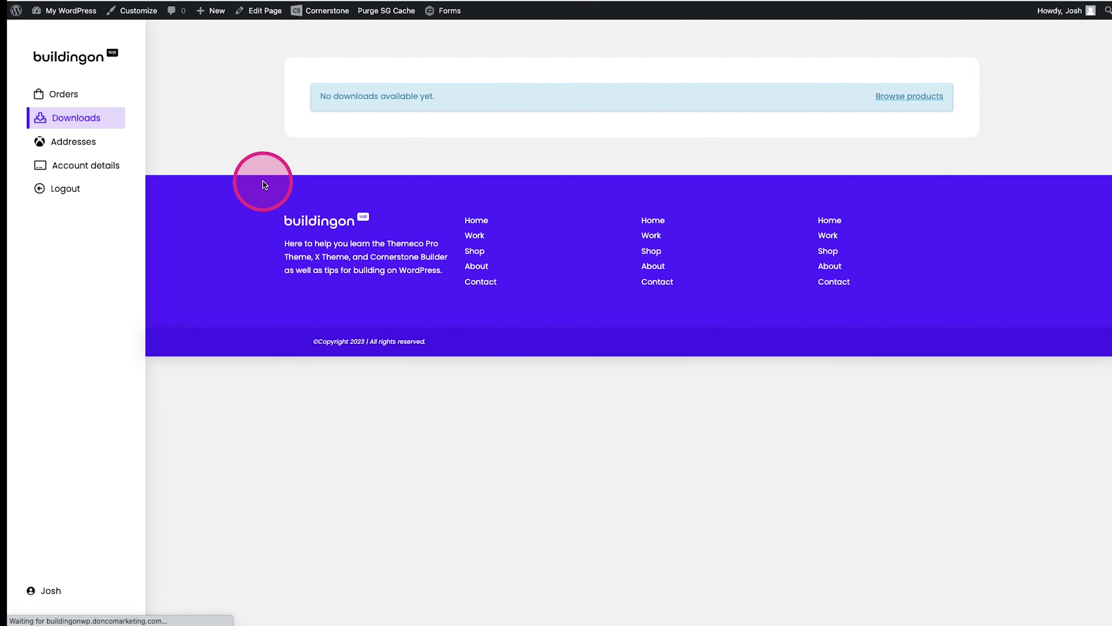
{"action": "left_click", "coordinate": [43, 142]}
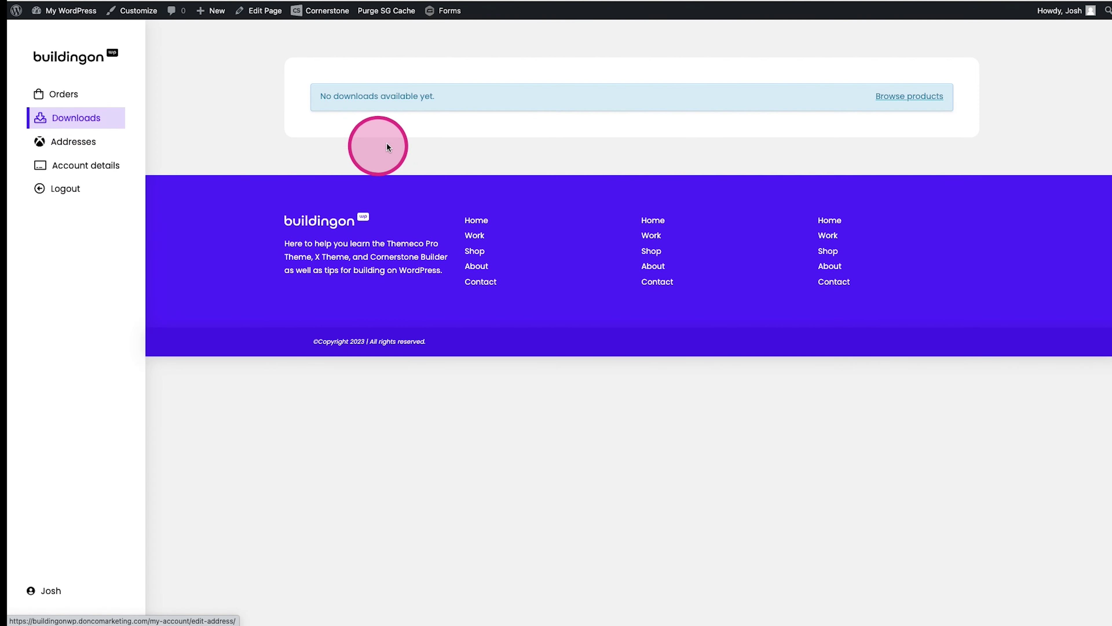
{"action": "left_click", "coordinate": [79, 169]}
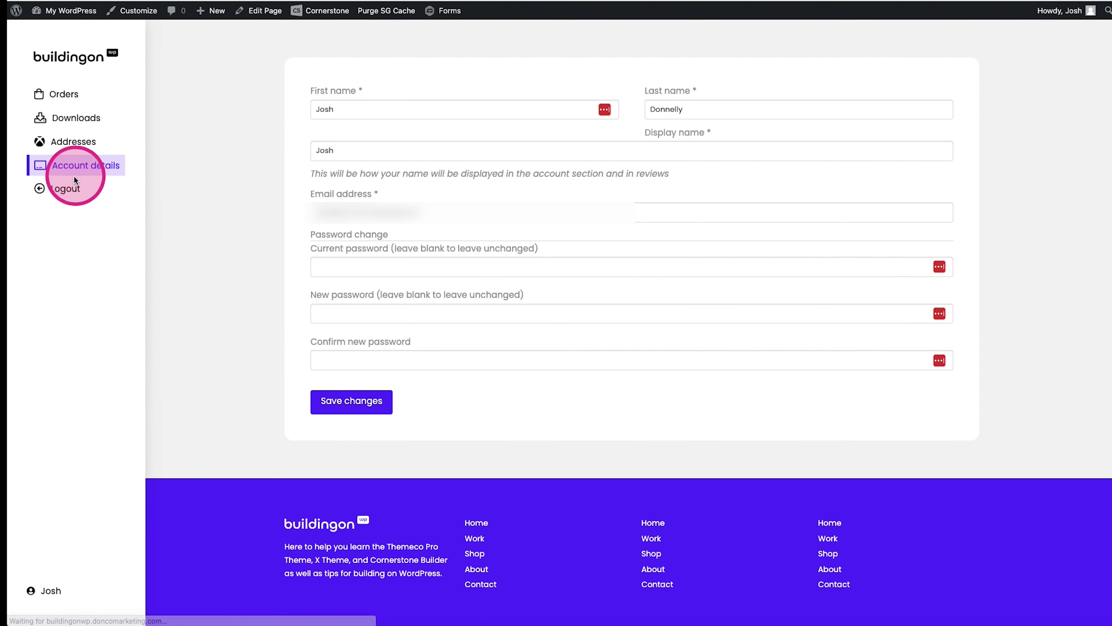
{"action": "left_click", "coordinate": [65, 94]}
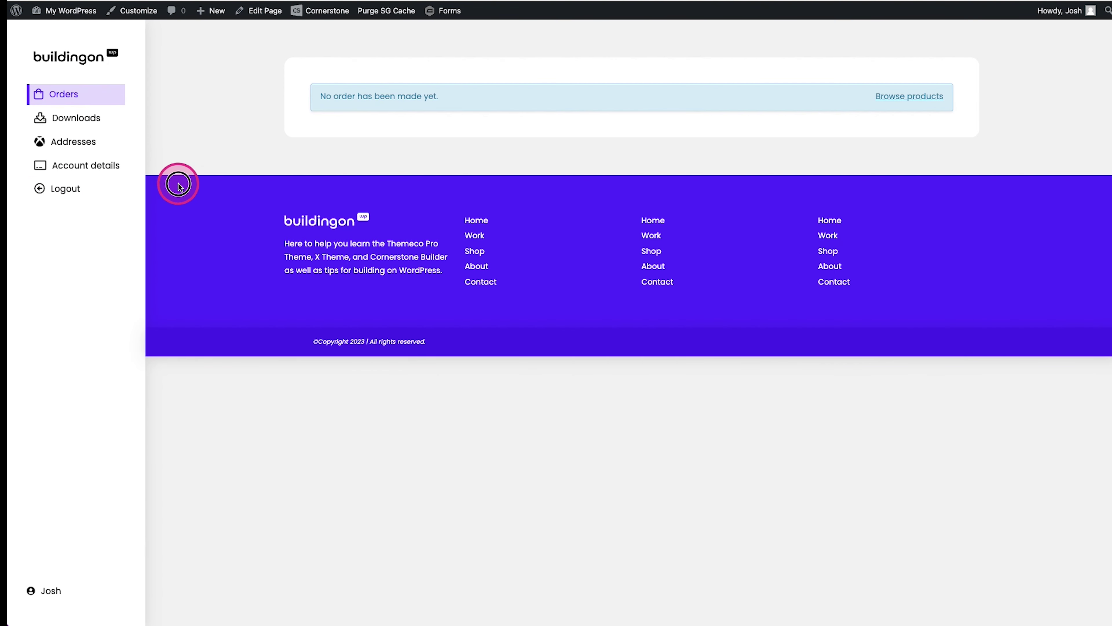
{"action": "left_click_drag", "start_coordinate": [178, 183], "coordinate": [706, 393]}
{"action": "left_click", "coordinate": [661, 387]}
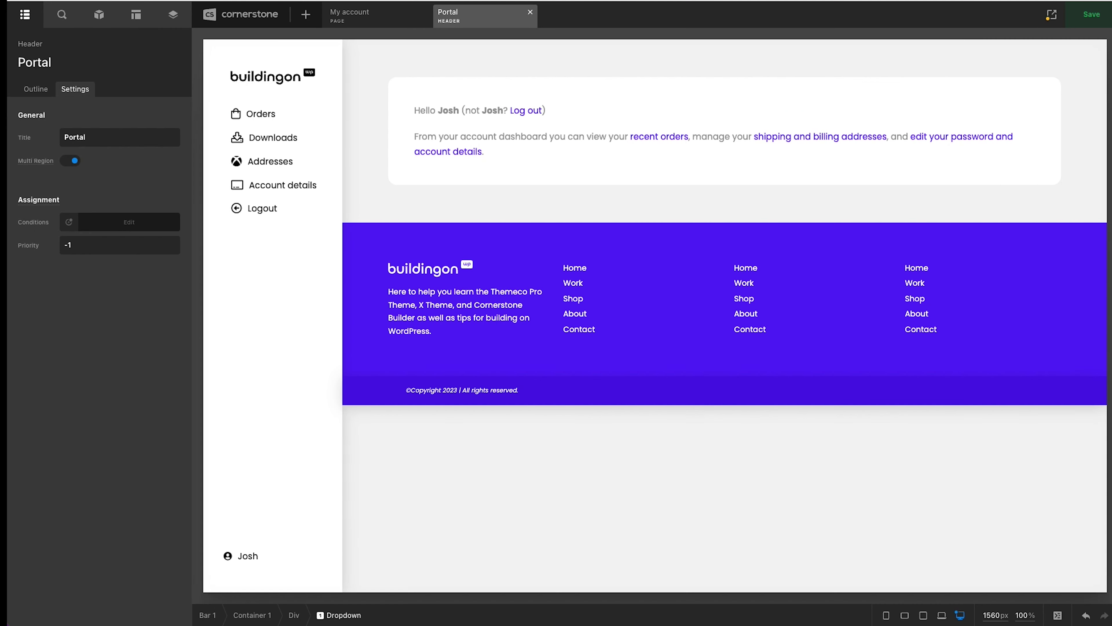
Step: On the My account page, set the Account View section's bottom padding to 100 vh and save the page
{"action": "left_click", "coordinate": [366, 193]}
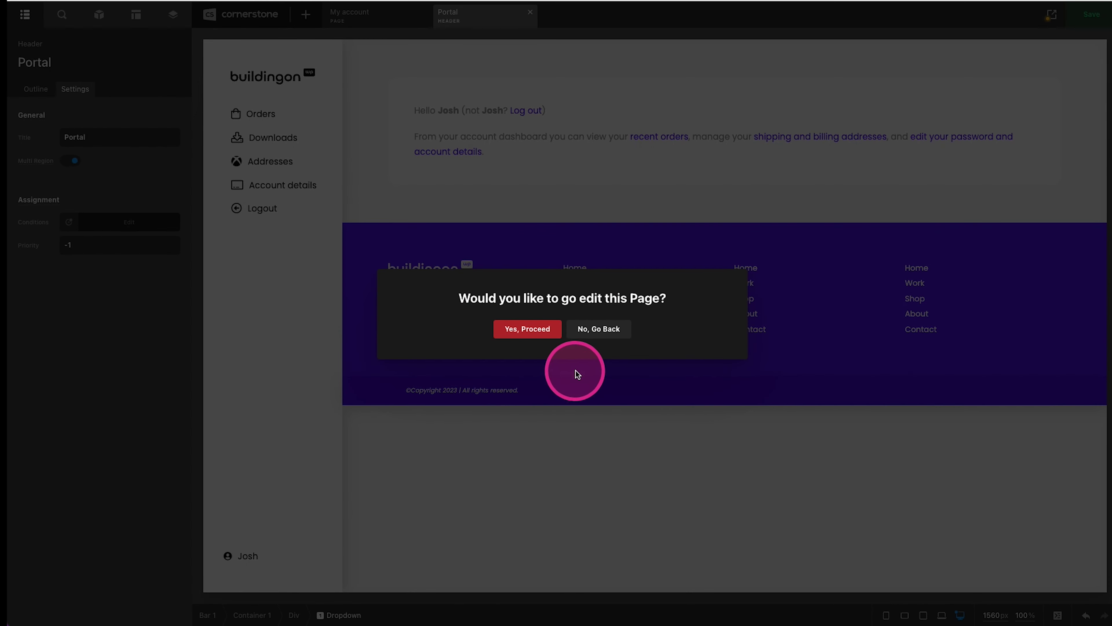
{"action": "left_click", "coordinate": [587, 332]}
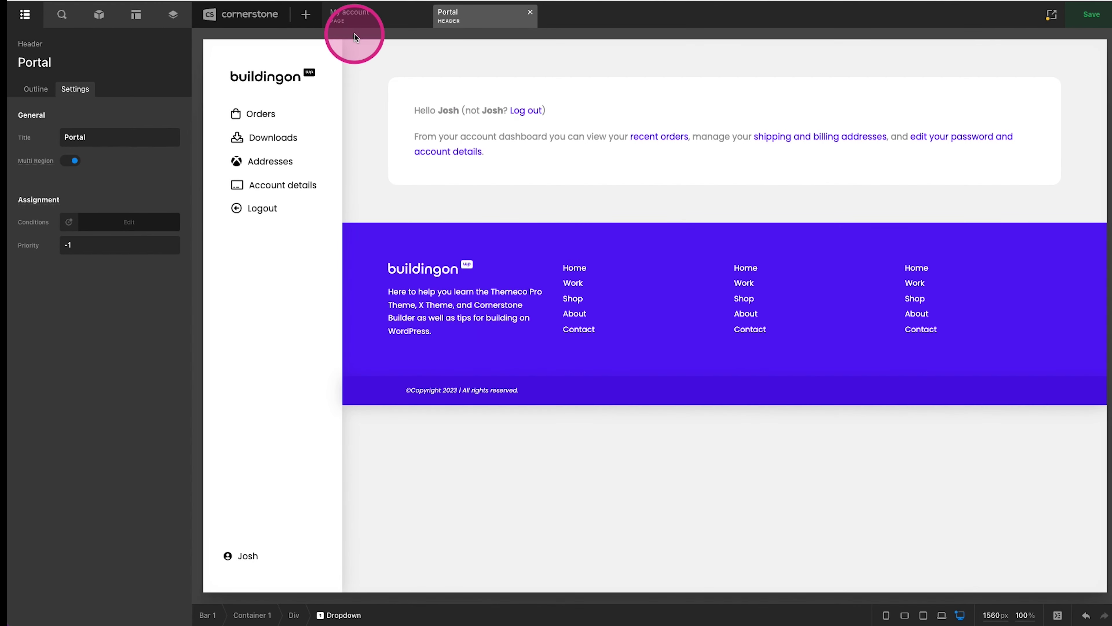
{"action": "left_click", "coordinate": [354, 24]}
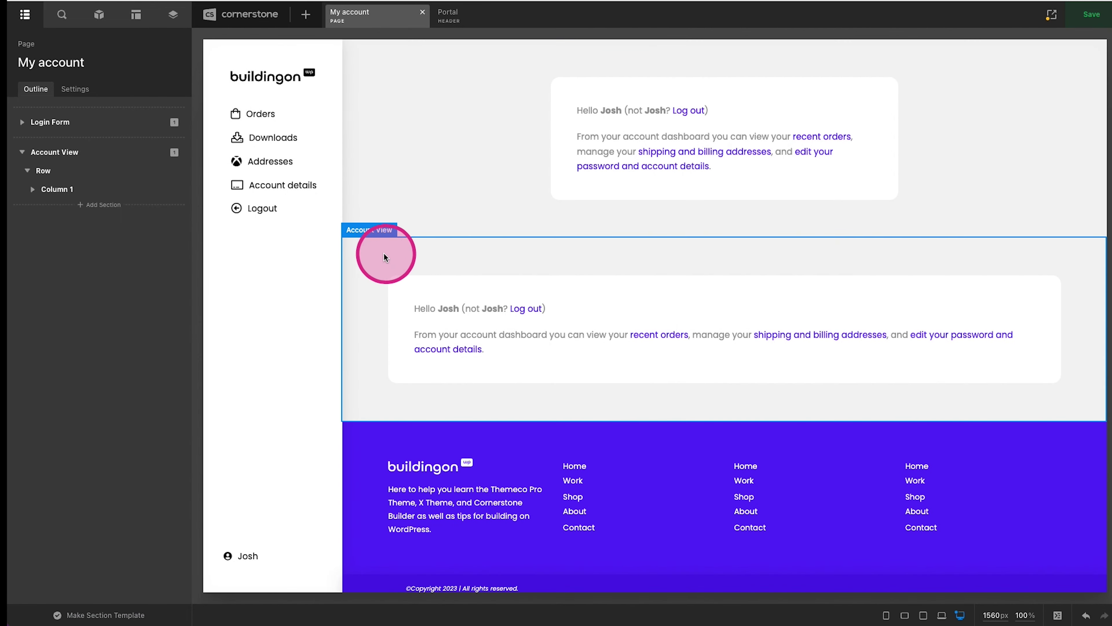
{"action": "left_click", "coordinate": [385, 257]}
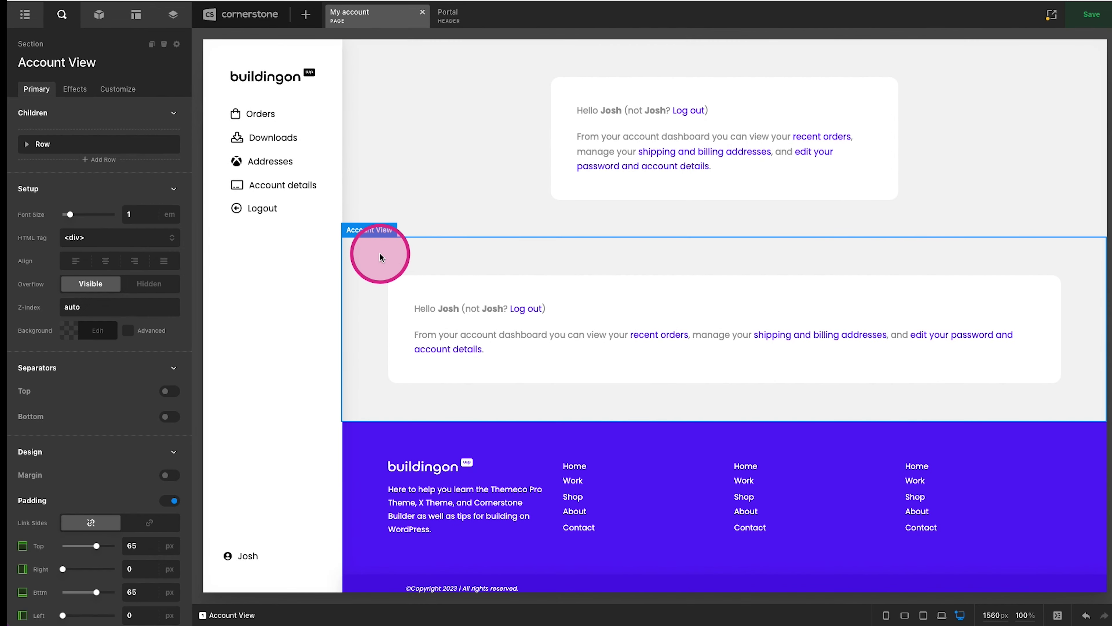
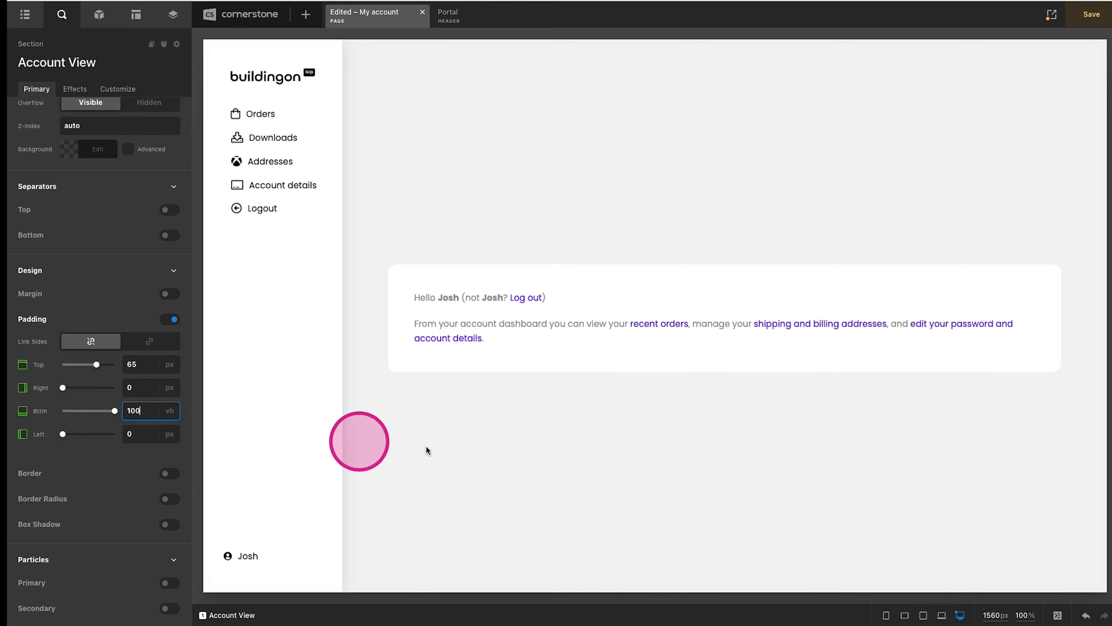
{"action": "scroll", "coordinate": [443, 446], "scroll_direction": "down", "scroll_amount": 10}
{"action": "scroll", "coordinate": [438, 442], "scroll_direction": "up", "scroll_amount": 4}
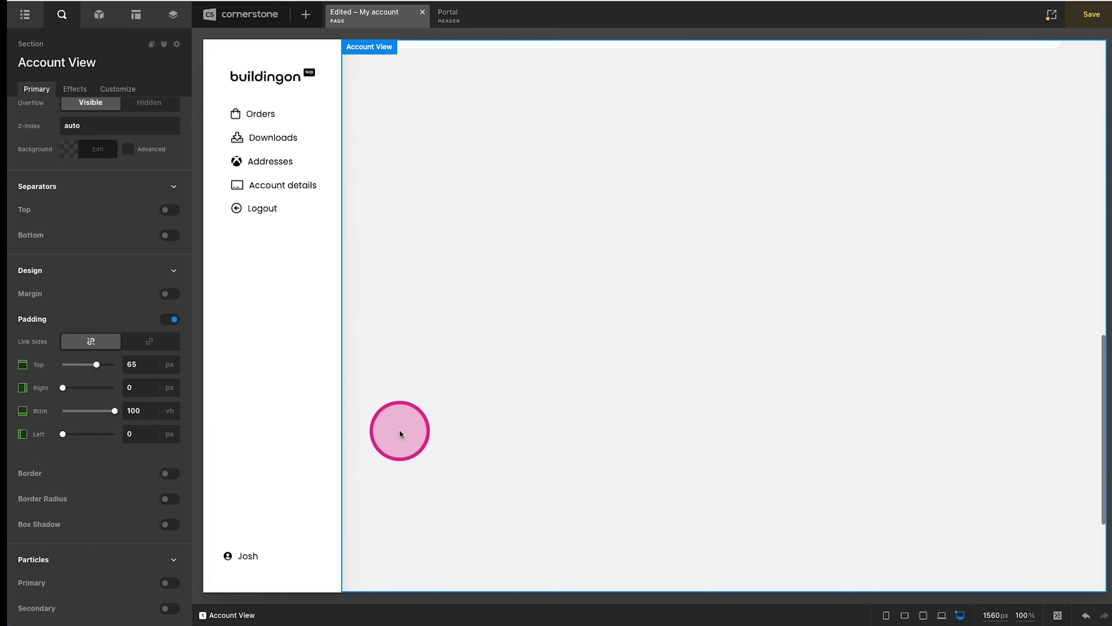
{"action": "scroll", "coordinate": [565, 231], "scroll_direction": "down", "scroll_amount": 4}
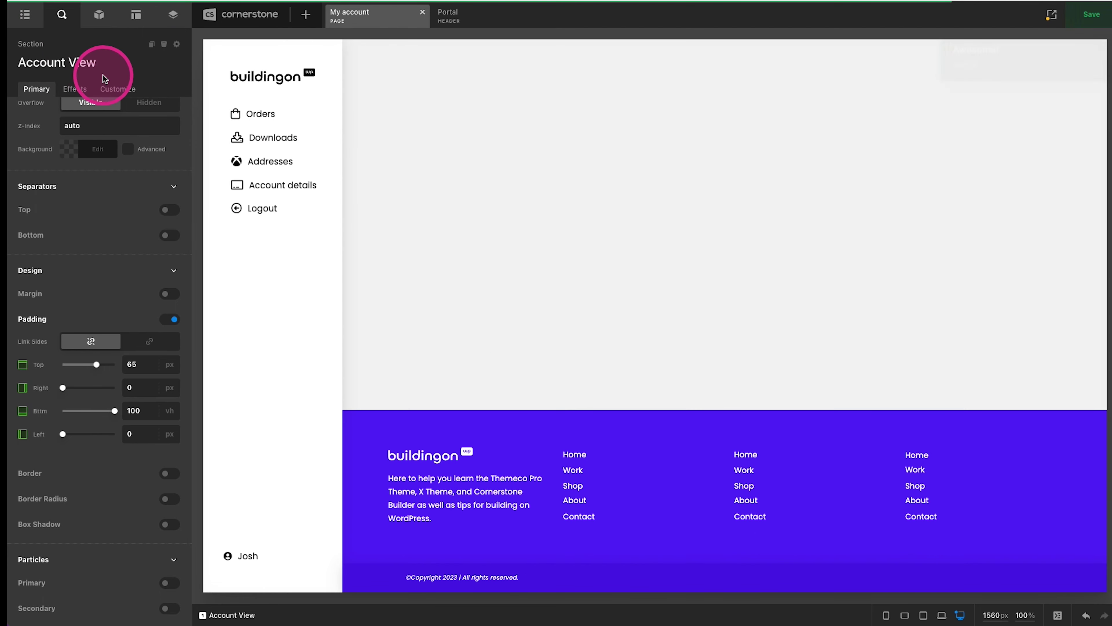
{"action": "key", "text": "ctrl+s"}
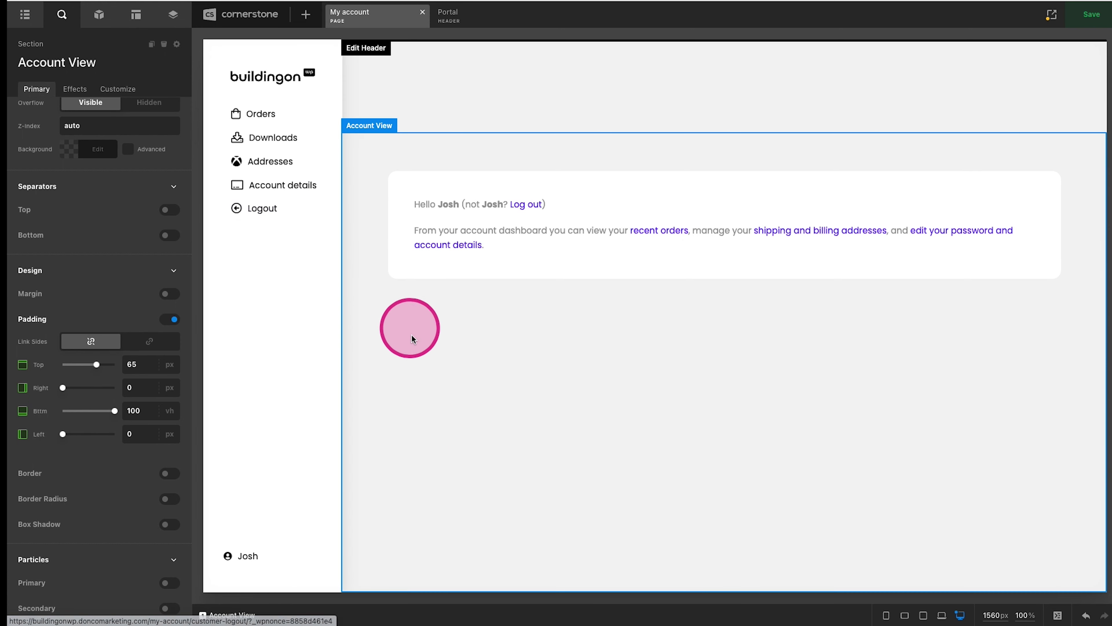
Step: Set the My account page's template to Blank - No Container | Header, No Footer
{"action": "left_click", "coordinate": [25, 15]}
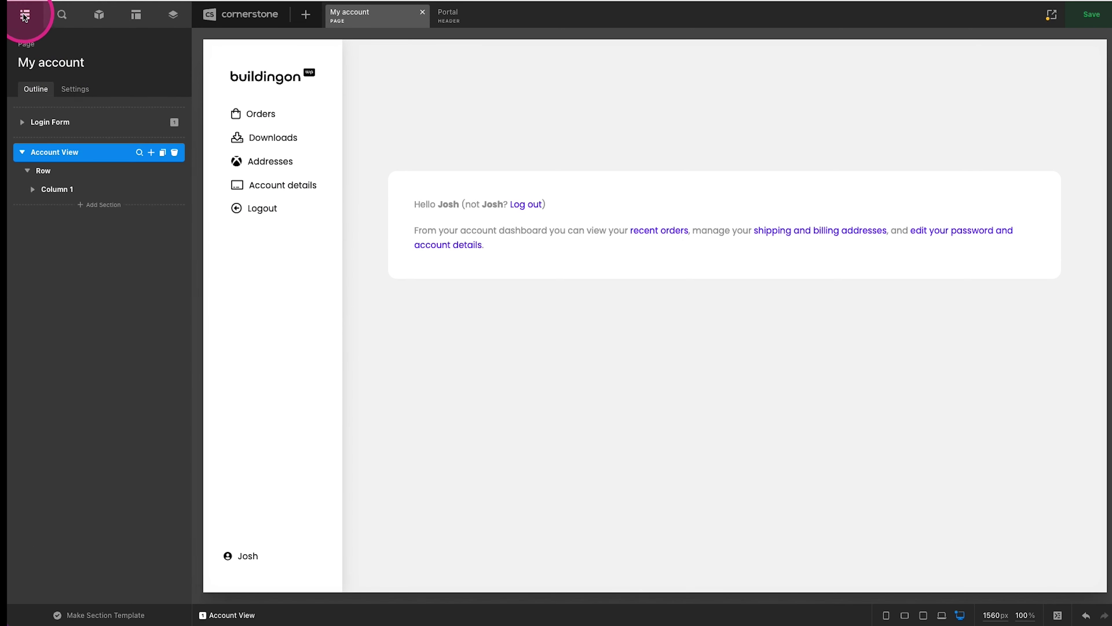
{"action": "left_click", "coordinate": [81, 89]}
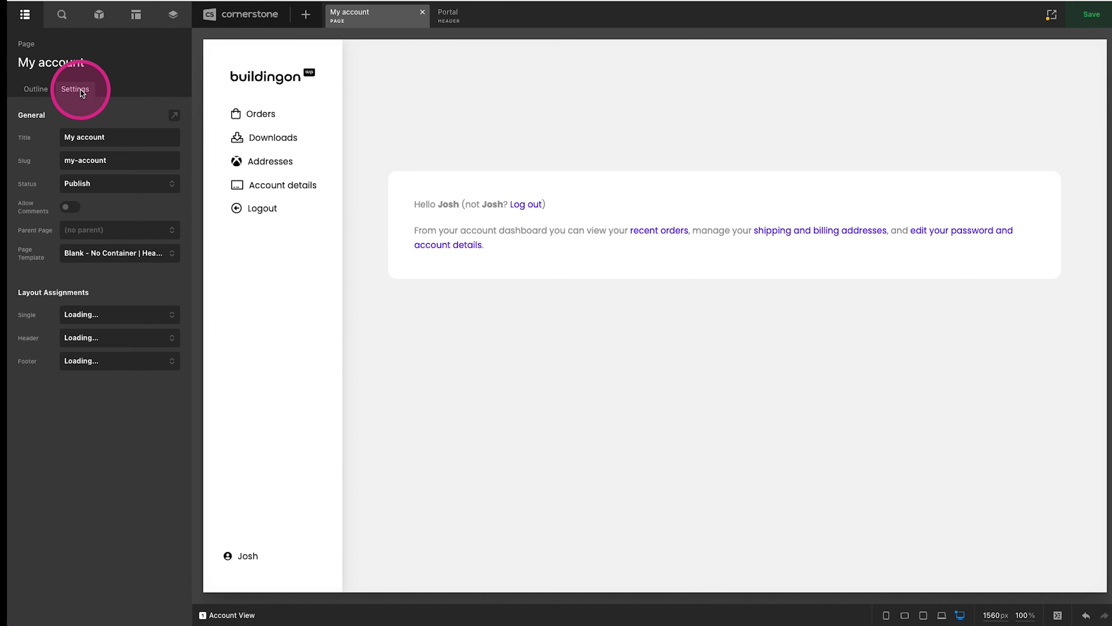
{"action": "left_click", "coordinate": [103, 252]}
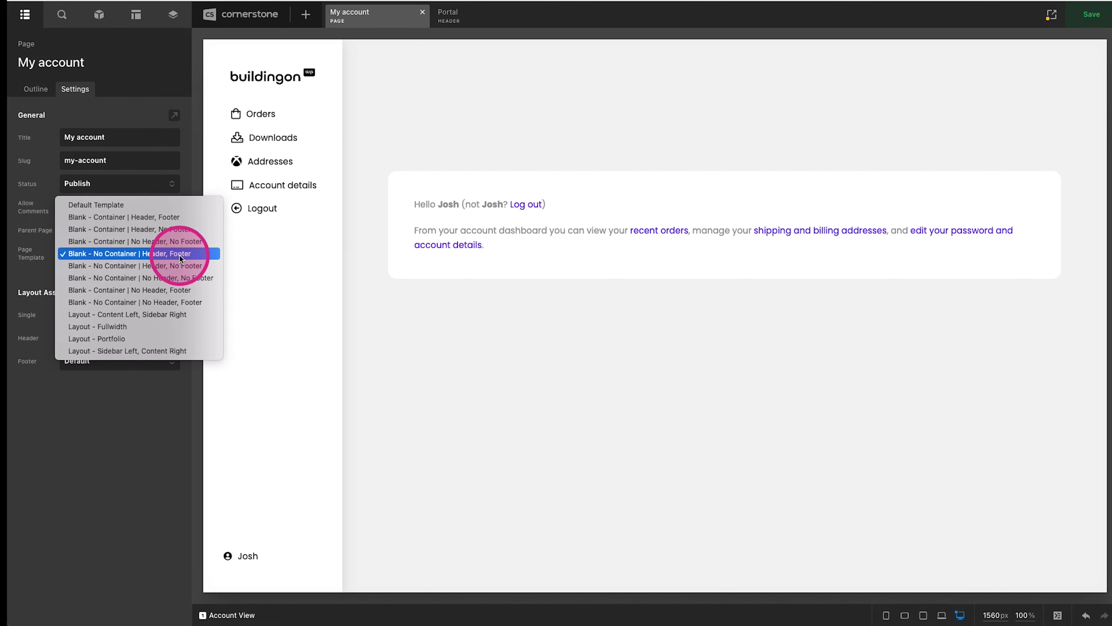
{"action": "left_click", "coordinate": [177, 267]}
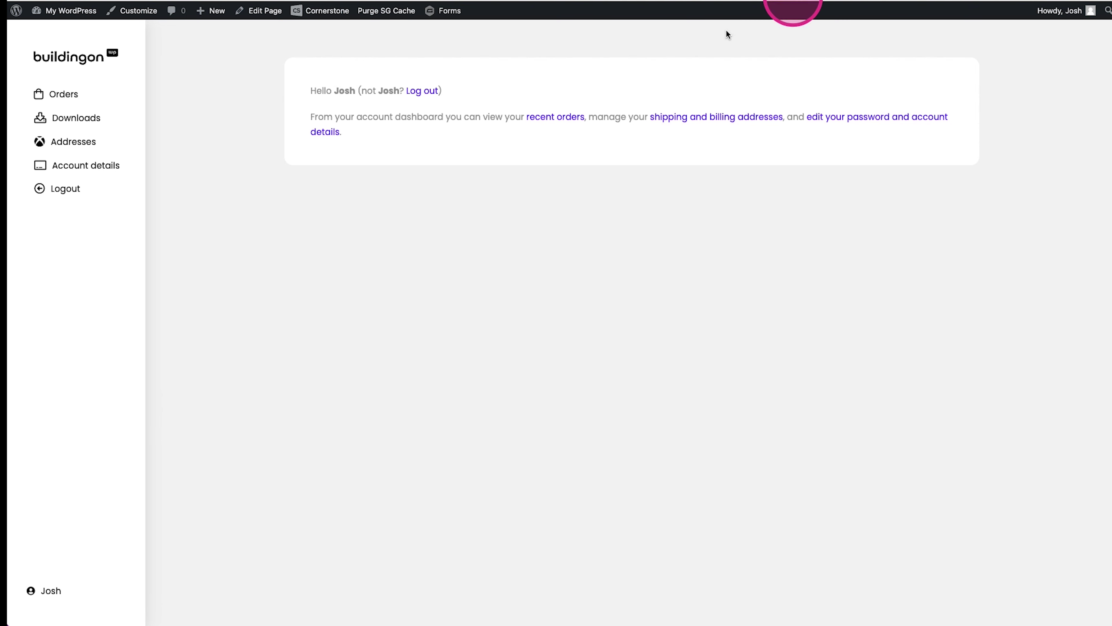
Step: On the live My account page, try the Orders and Downloads sidebar links, and return to Cornerstone
{"action": "left_click", "coordinate": [64, 94]}
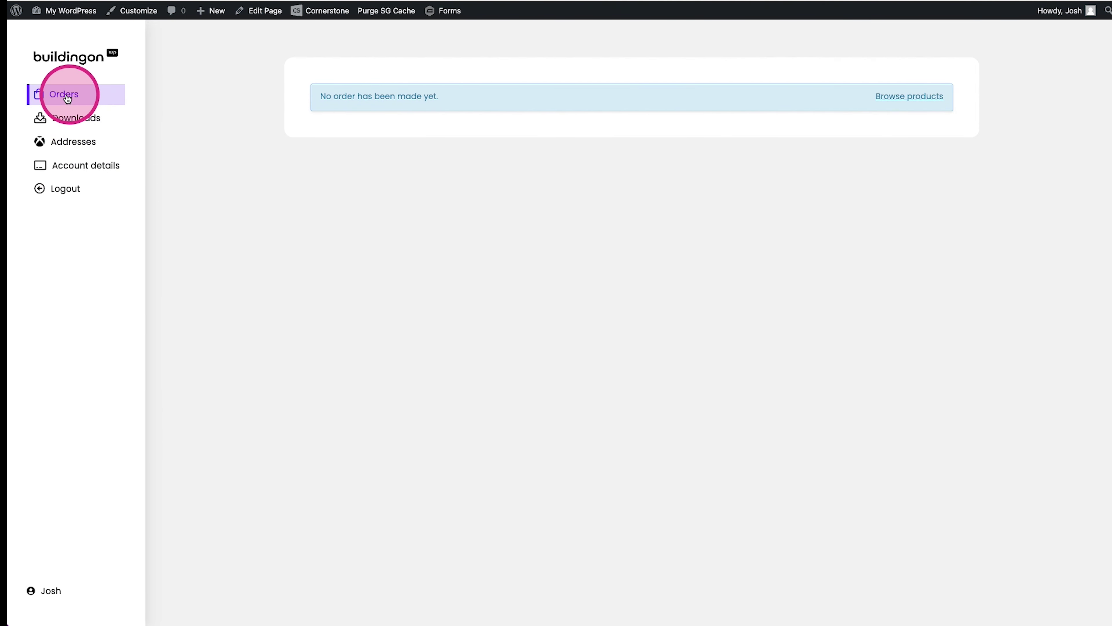
{"action": "left_click", "coordinate": [86, 188]}
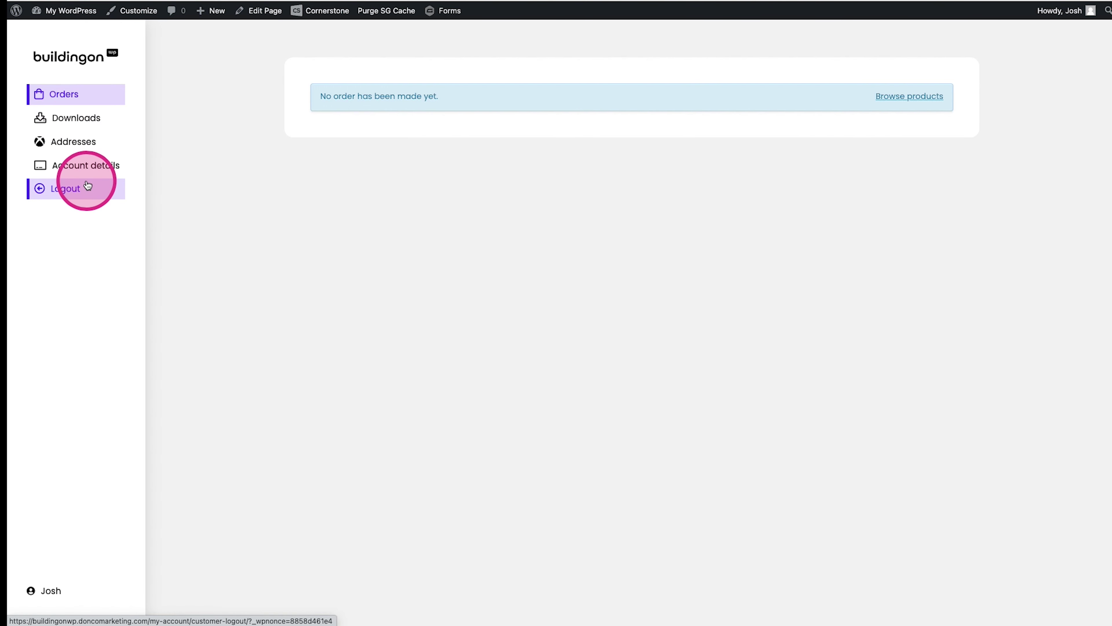
{"action": "left_click", "coordinate": [58, 126]}
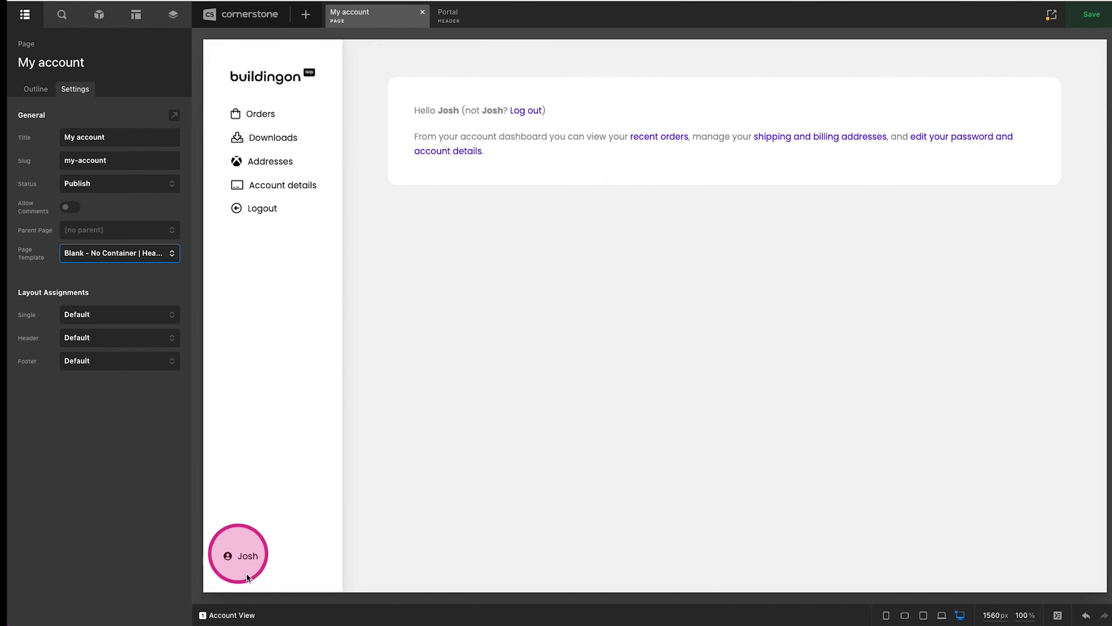
Step: In the Portal header, add a Headline element inside the dropdown of the sidebar's user name toggle
{"action": "left_click", "coordinate": [248, 557]}
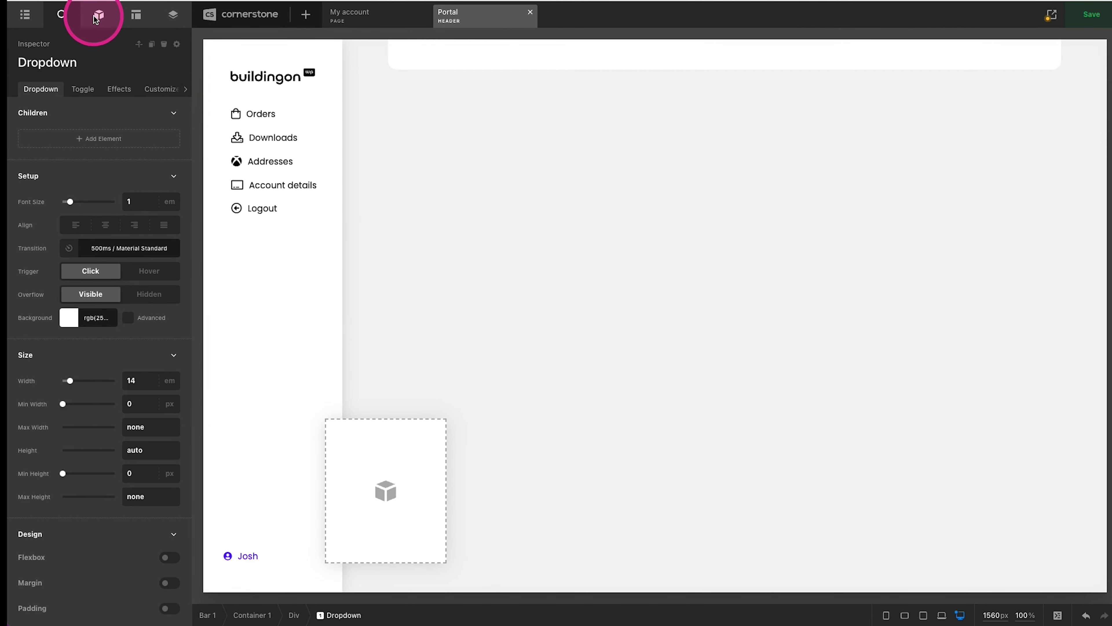
{"action": "left_click", "coordinate": [276, 47]}
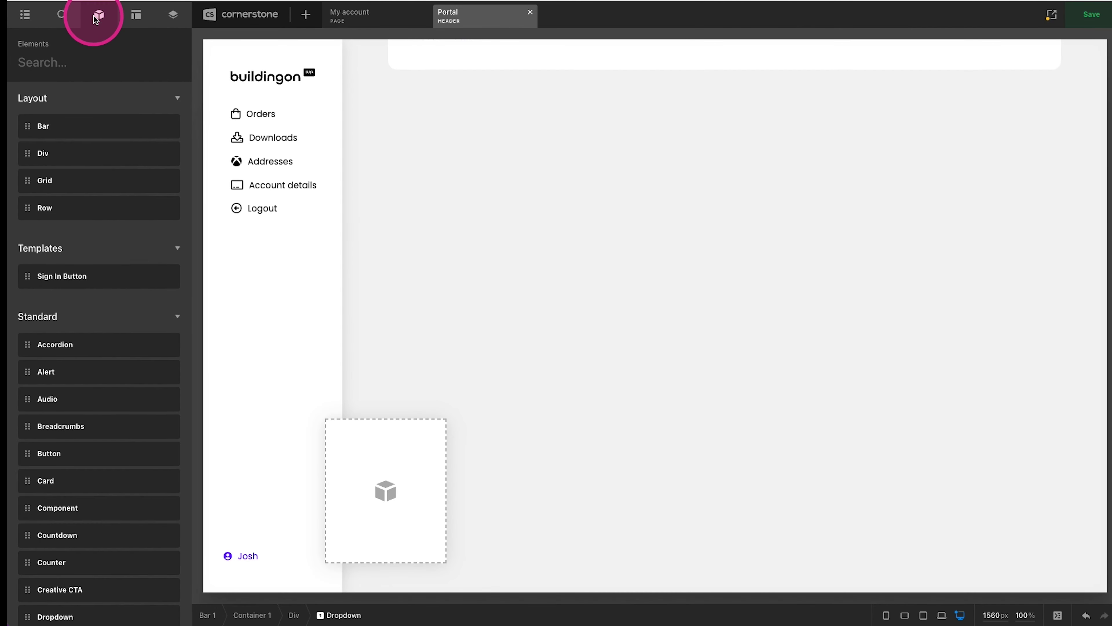
{"action": "left_click", "coordinate": [70, 61]}
{"action": "type", "text": "head"}
{"action": "left_click_drag", "start_coordinate": [66, 123], "coordinate": [344, 456]}
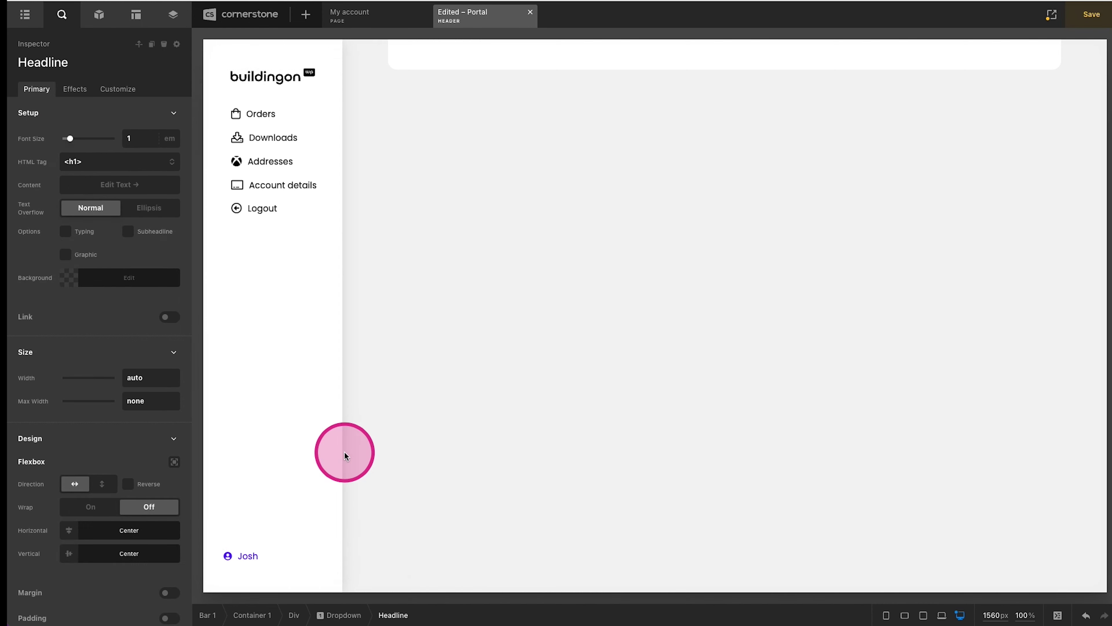
{"action": "left_click", "coordinate": [256, 553]}
{"action": "left_click", "coordinate": [377, 568]}
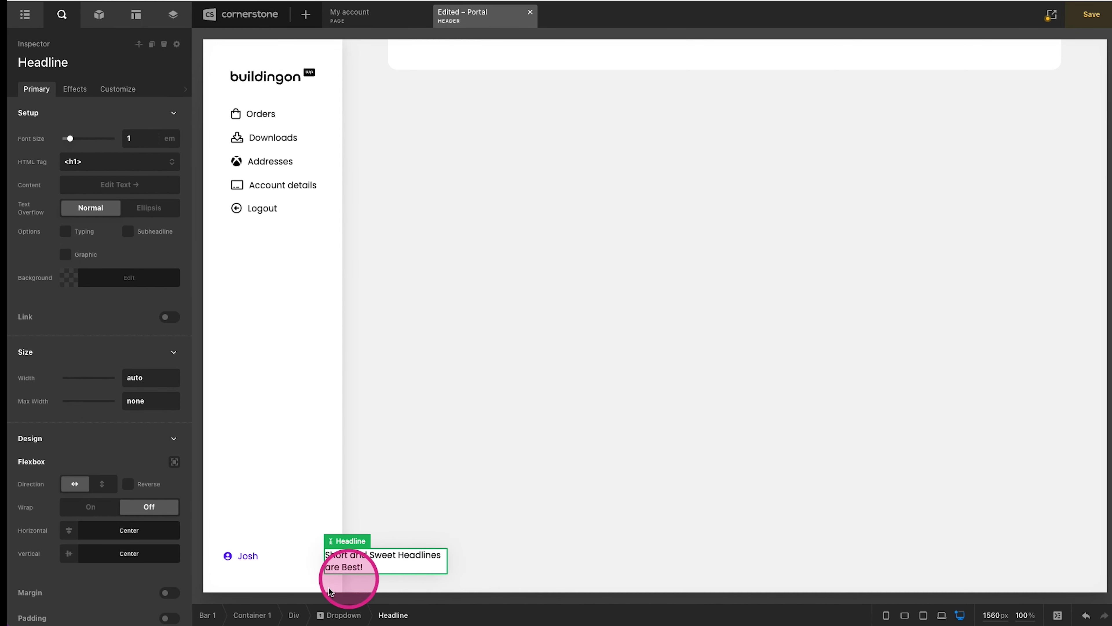
Step: Enable padding on the Dropdown element and set it to 3 em on all linked sides
{"action": "left_click", "coordinate": [342, 615]}
{"action": "scroll", "coordinate": [87, 405], "scroll_direction": "down", "scroll_amount": 6}
{"action": "left_click", "coordinate": [170, 545]}
{"action": "scroll", "coordinate": [162, 544], "scroll_direction": "down", "scroll_amount": 1}
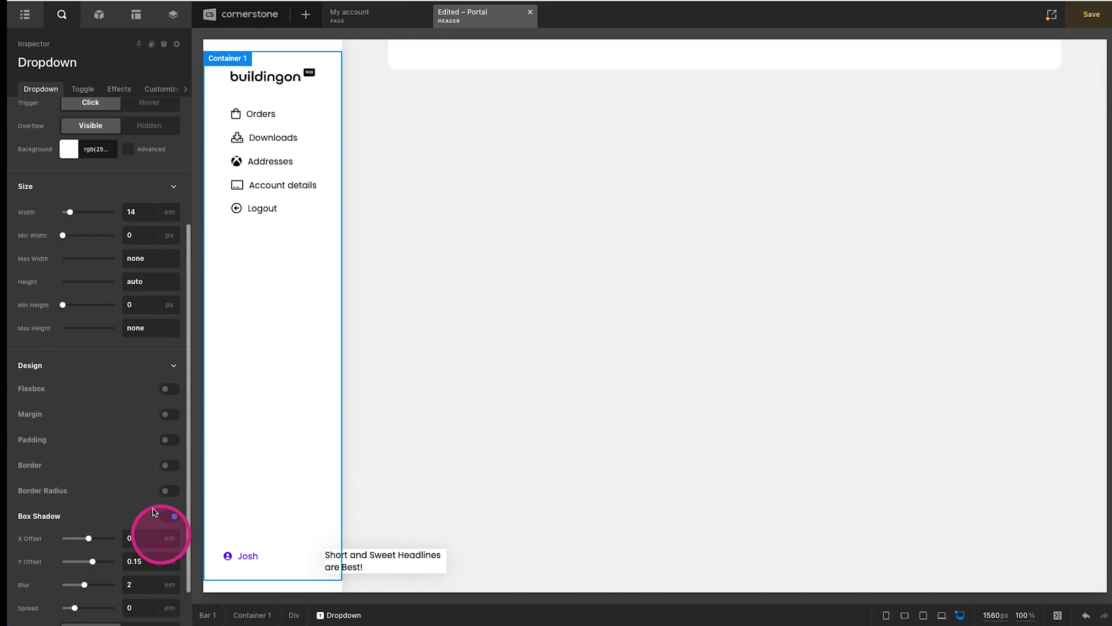
{"action": "left_click", "coordinate": [170, 440]}
{"action": "left_click", "coordinate": [142, 484]}
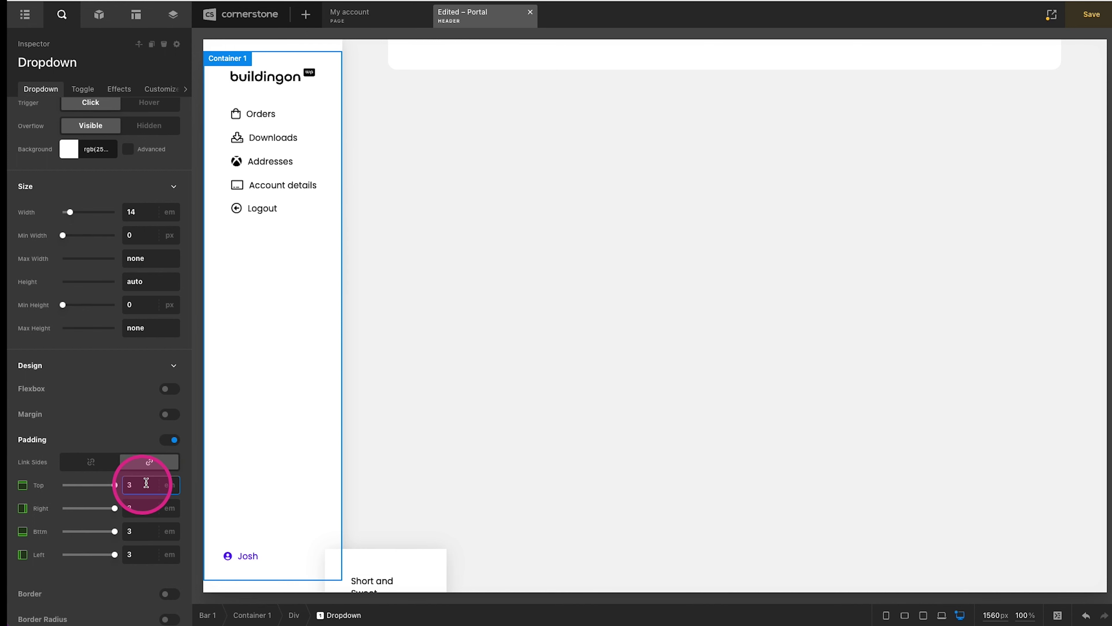
Step: Set the dropdown headline's content to "Hello {{dc:user:display_name}}! 👋", using the dynamic user display name and a waving hand emoji
{"action": "left_click", "coordinate": [386, 514]}
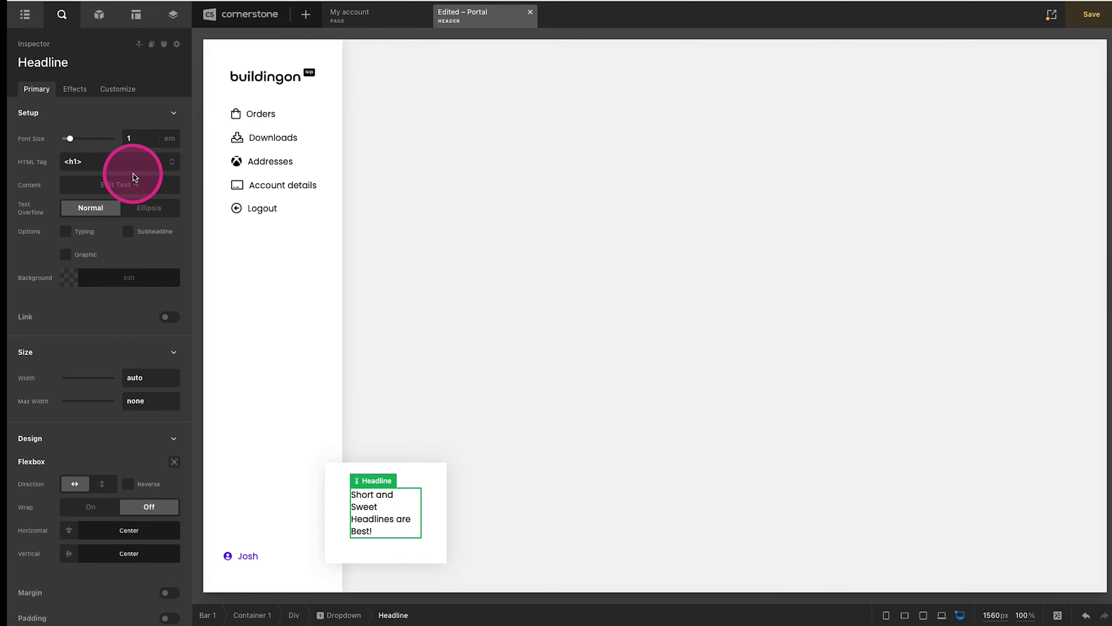
{"action": "left_click", "coordinate": [132, 184]}
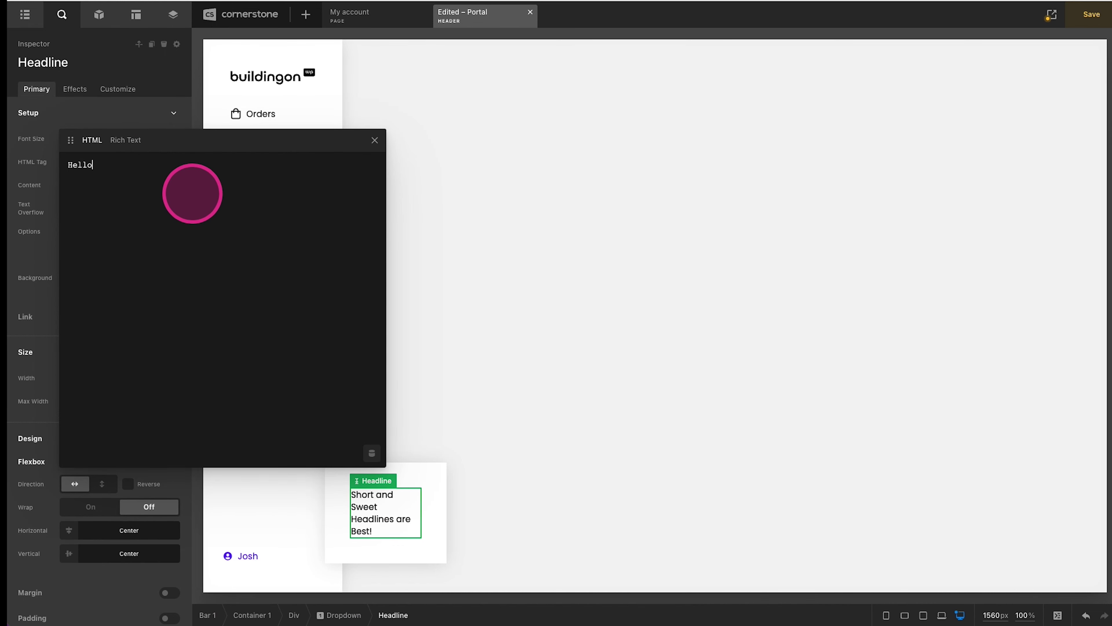
{"action": "left_click", "coordinate": [372, 454]}
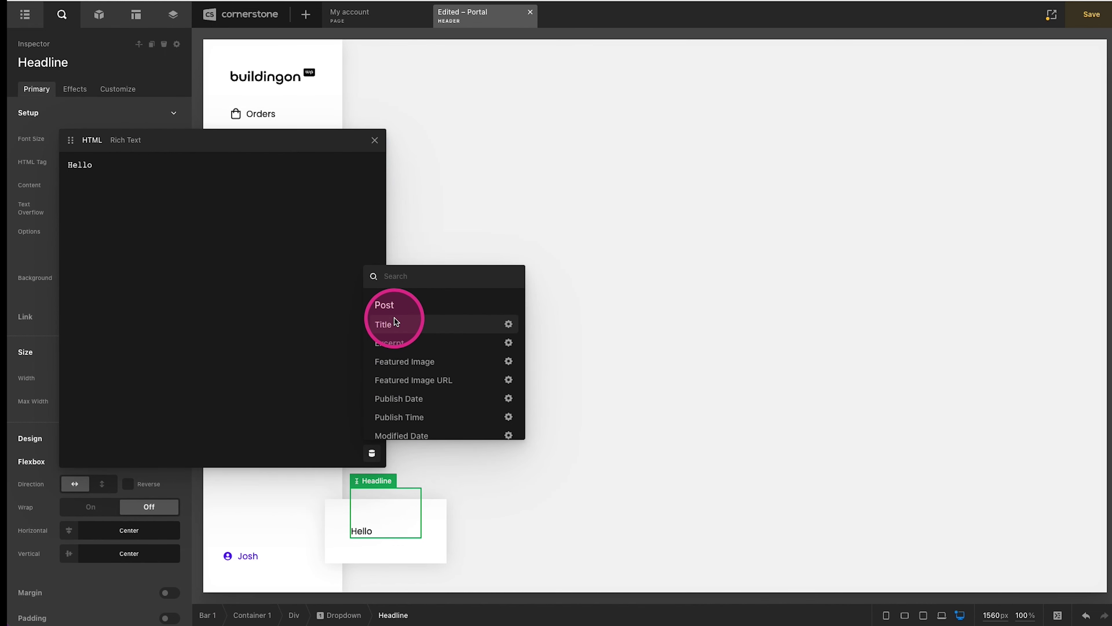
{"action": "type", "text": "user"}
{"action": "left_click", "coordinate": [401, 325]}
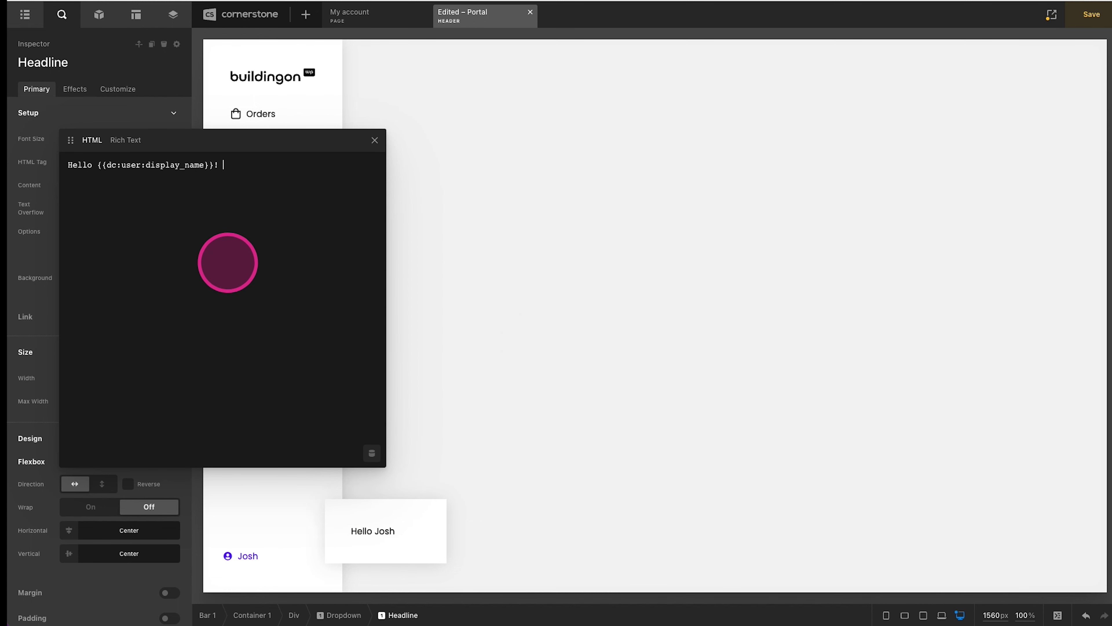
{"action": "key", "text": "ctrl+super+space"}
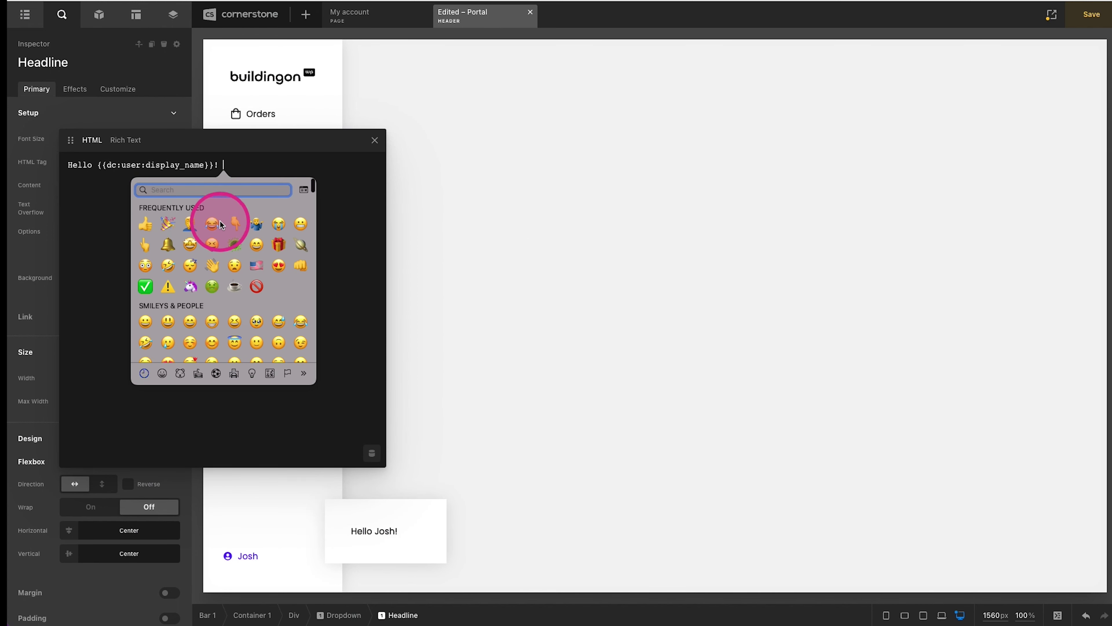
{"action": "left_click", "coordinate": [211, 263]}
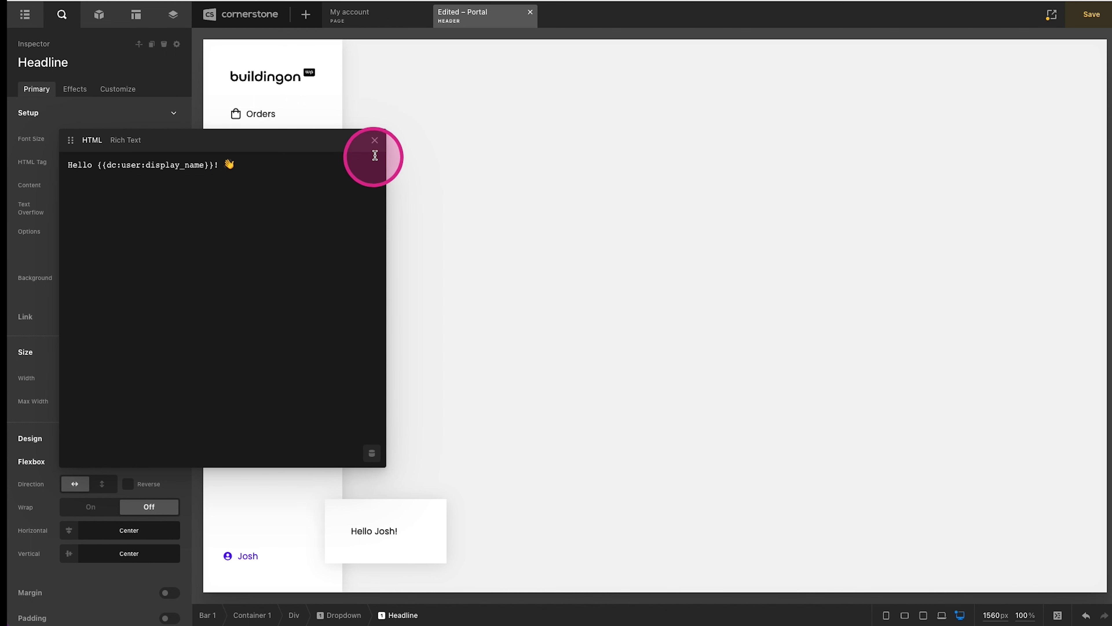
{"action": "left_click", "coordinate": [375, 140]}
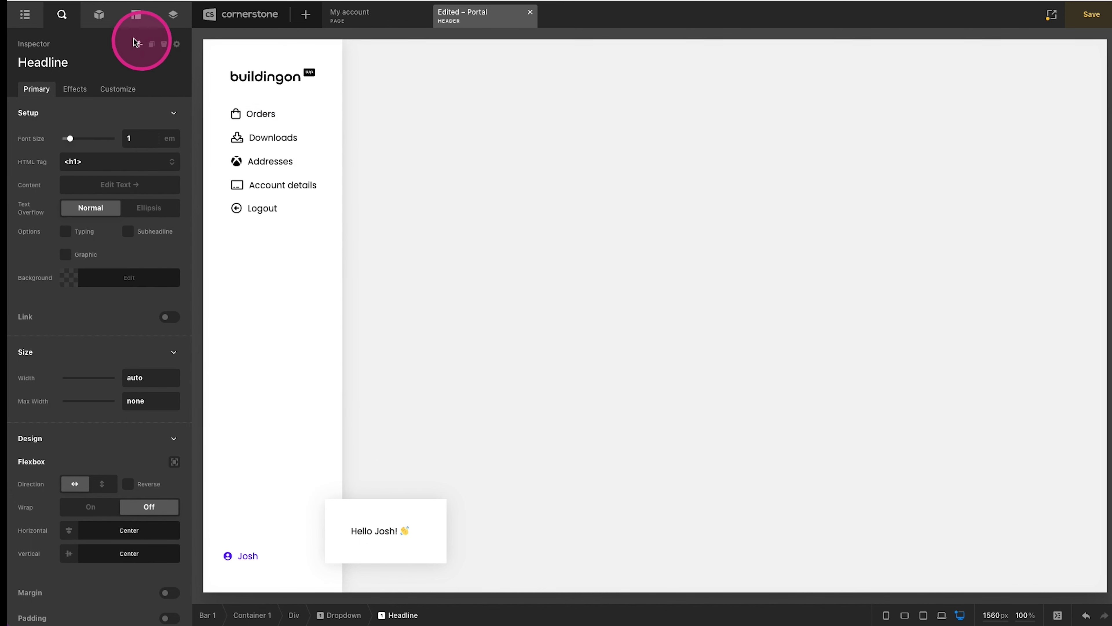
Step: Add a Text element below the greeting headline in the dropdown
{"action": "left_click", "coordinate": [101, 23]}
{"action": "type", "text": "text"}
{"action": "left_click_drag", "start_coordinate": [51, 125], "coordinate": [360, 539]}
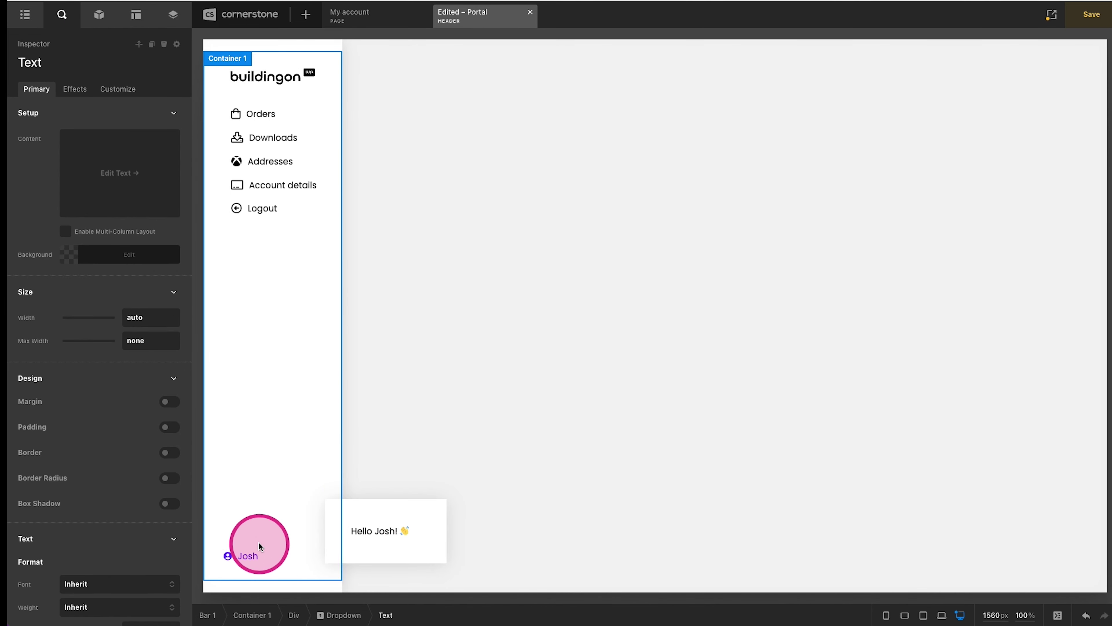
Step: Set the dropdown's width to 20 em and save the Portal header
{"action": "left_click", "coordinate": [354, 457]}
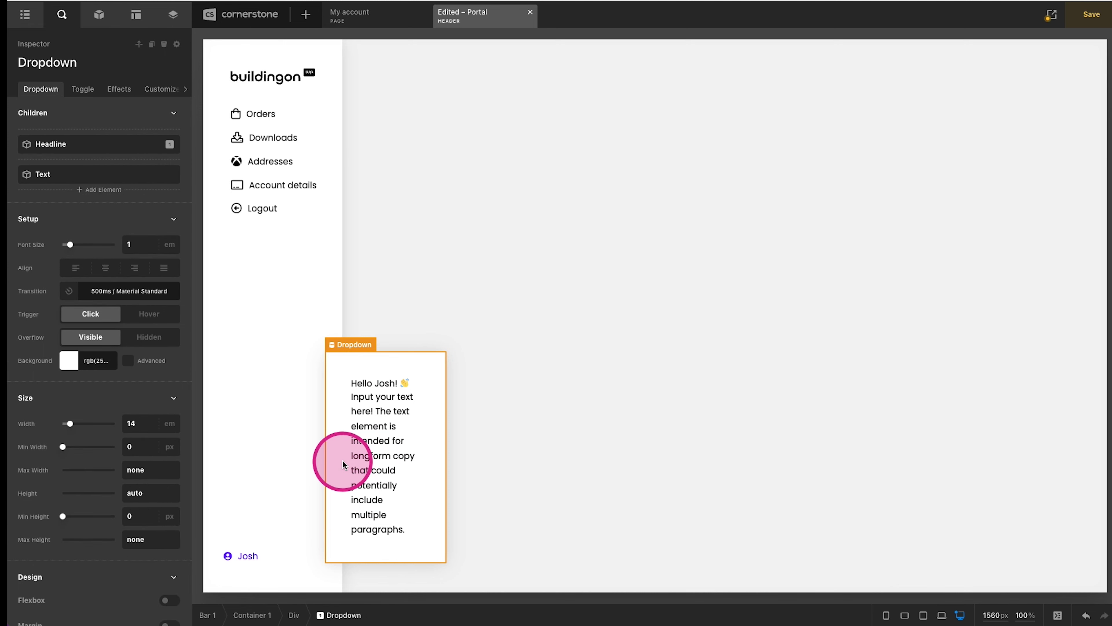
{"action": "left_click", "coordinate": [150, 426]}
{"action": "type", "text": "20"}
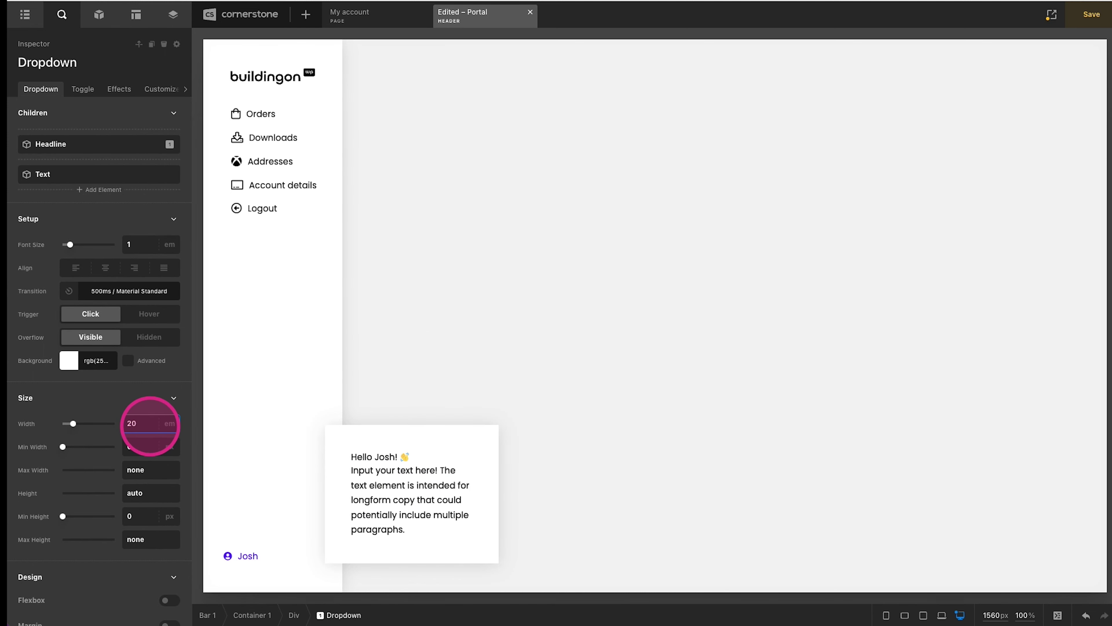
{"action": "left_click", "coordinate": [411, 558]}
{"action": "key", "text": "ctrl+s"}
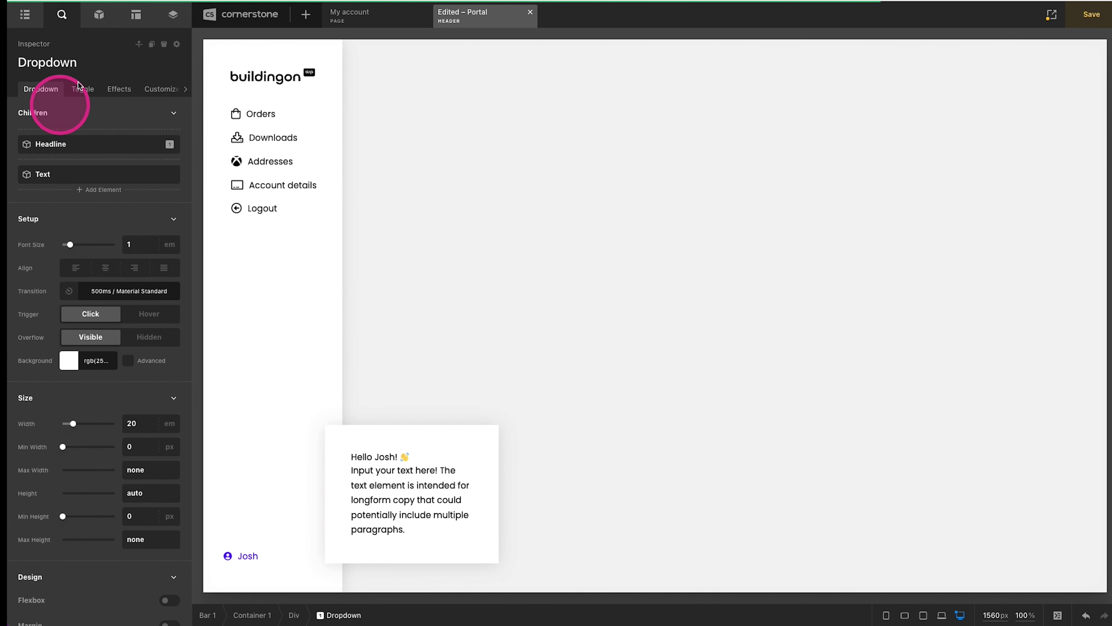
Step: Add a Button element below the text in the dropdown
{"action": "left_click", "coordinate": [97, 15]}
{"action": "type", "text": "but"}
{"action": "mouse_move", "coordinate": [73, 126]}
{"action": "left_mouse_down"}
{"action": "mouse_move", "coordinate": [397, 484]}
{"action": "mouse_move", "coordinate": [391, 524]}
{"action": "mouse_move", "coordinate": [335, 524]}
{"action": "left_mouse_up"}
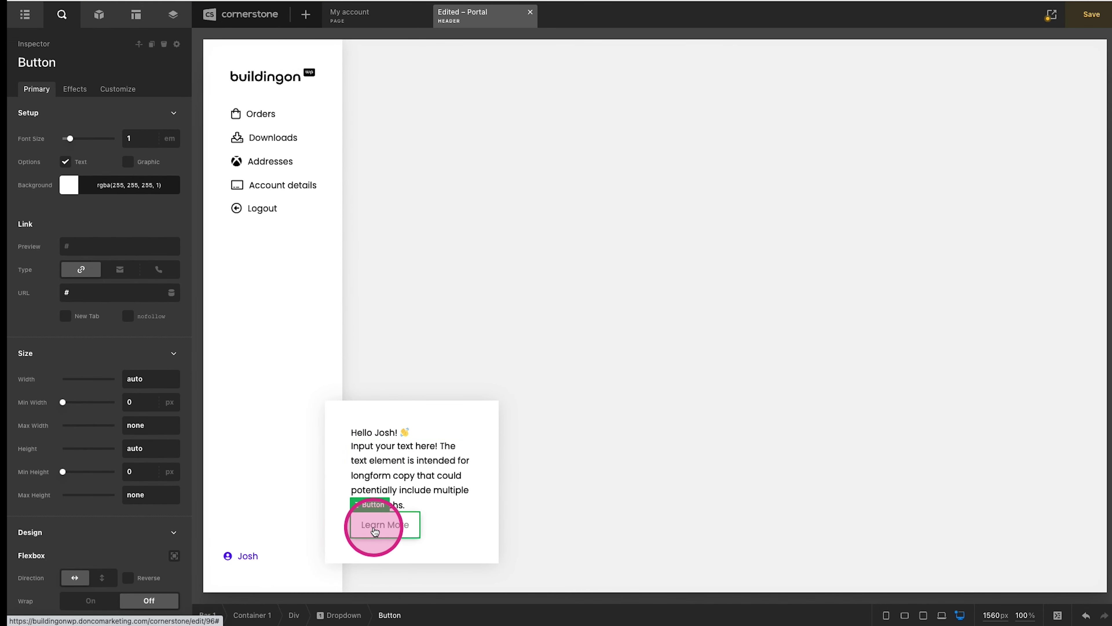
Step: Enable the margin on the dropdown's Text element and set its bottom margin to 2 em
{"action": "left_click", "coordinate": [427, 472]}
{"action": "scroll", "coordinate": [131, 341], "scroll_direction": "down", "scroll_amount": 1}
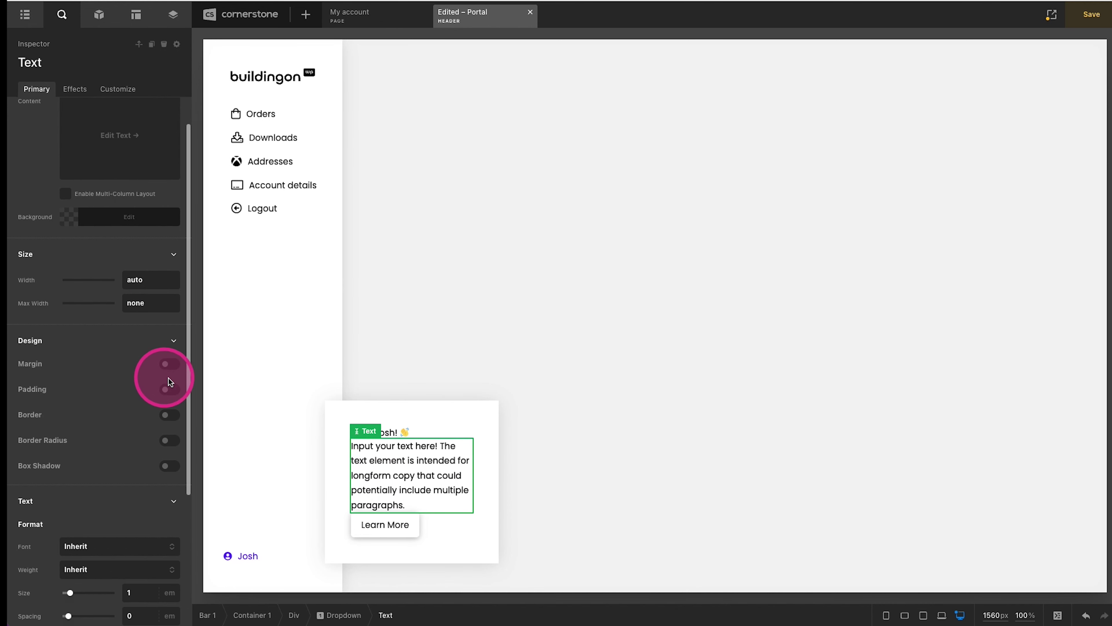
{"action": "left_click", "coordinate": [168, 364]}
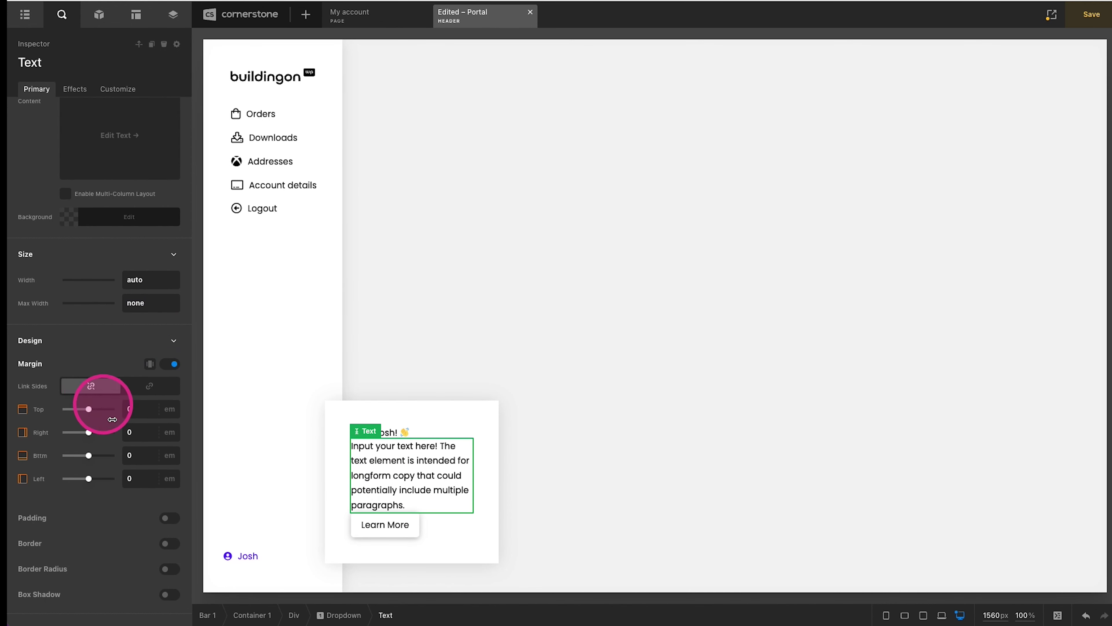
{"action": "left_click", "coordinate": [136, 456]}
{"action": "type", "text": "2"}
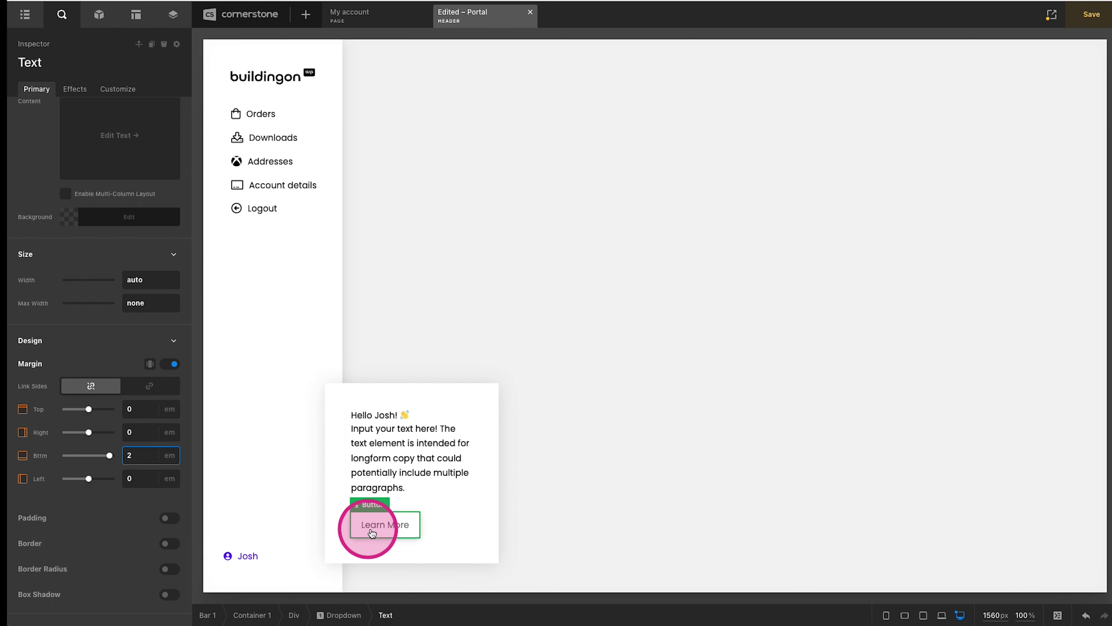
Step: Set the dropdown button's width to 100% and its primary text to "Contact Support"
{"action": "left_click", "coordinate": [369, 532]}
{"action": "double_click", "coordinate": [147, 383]}
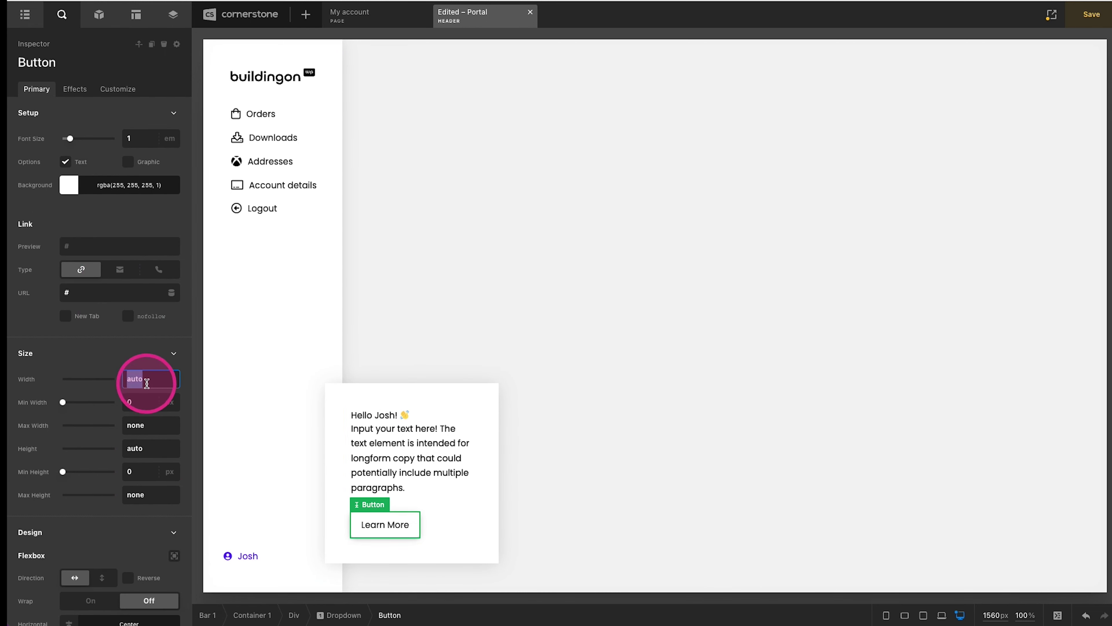
{"action": "scroll", "coordinate": [103, 304], "scroll_direction": "down", "scroll_amount": 8}
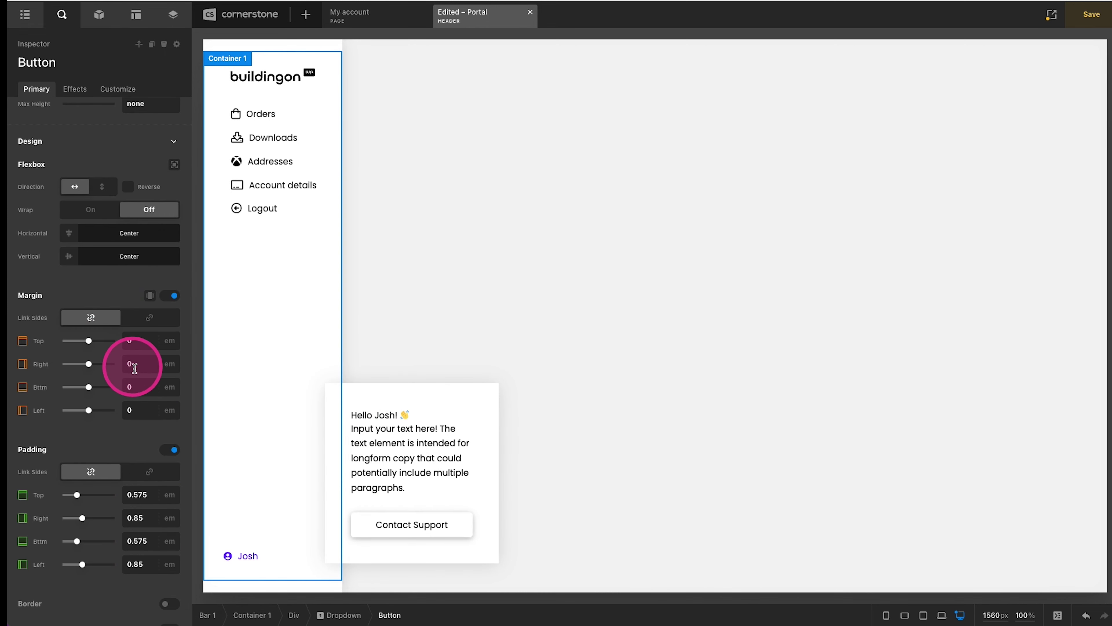
Step: Set the Contact Support button's bottom margin to 1 em and duplicate the button
{"action": "double_click", "coordinate": [139, 380]}
{"action": "type", "text": "1"}
{"action": "scroll", "coordinate": [82, 129], "scroll_direction": "up", "scroll_amount": 1}
{"action": "left_click", "coordinate": [152, 44]}
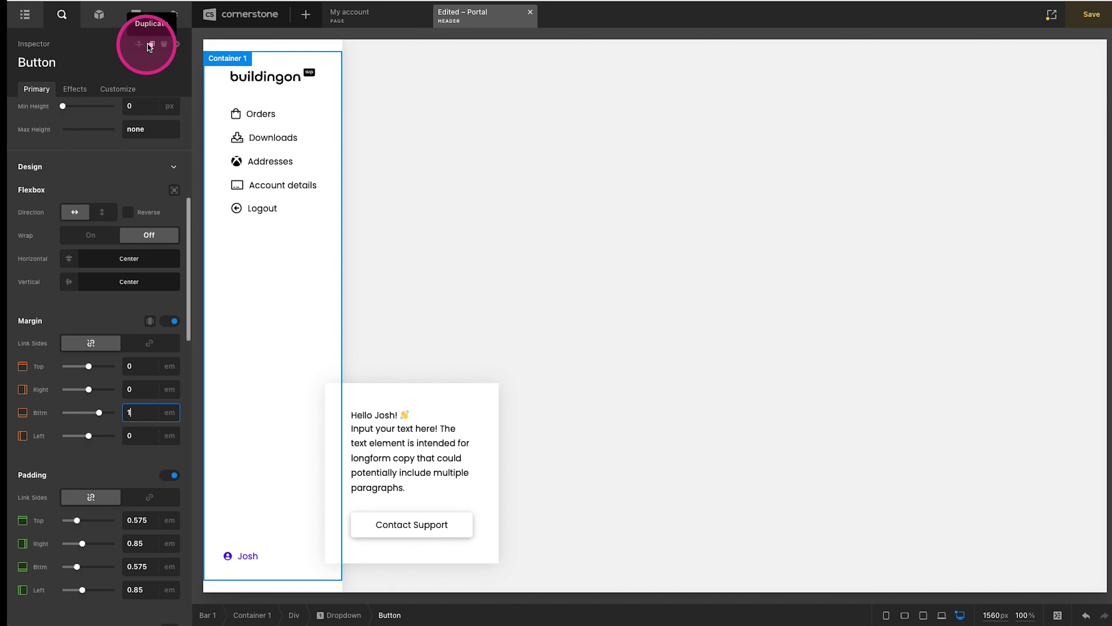
Step: Change the primary text of the lower duplicated button to "Logout"
{"action": "left_click", "coordinate": [367, 522]}
{"action": "scroll", "coordinate": [89, 474], "scroll_direction": "down", "scroll_amount": 10}
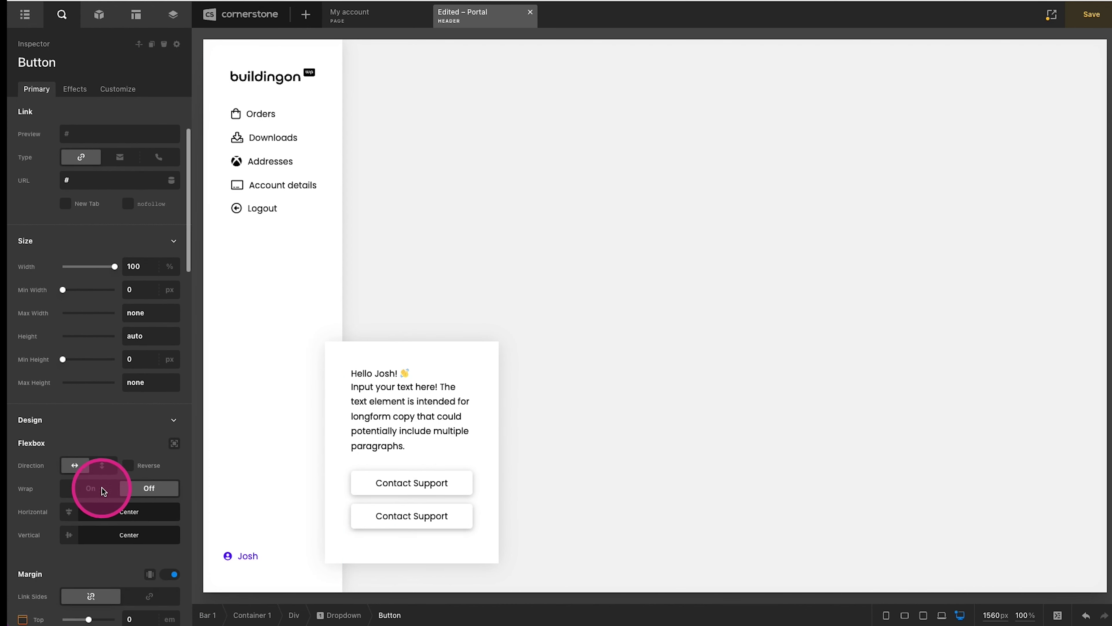
{"action": "scroll", "coordinate": [157, 509], "scroll_direction": "down", "scroll_amount": 8}
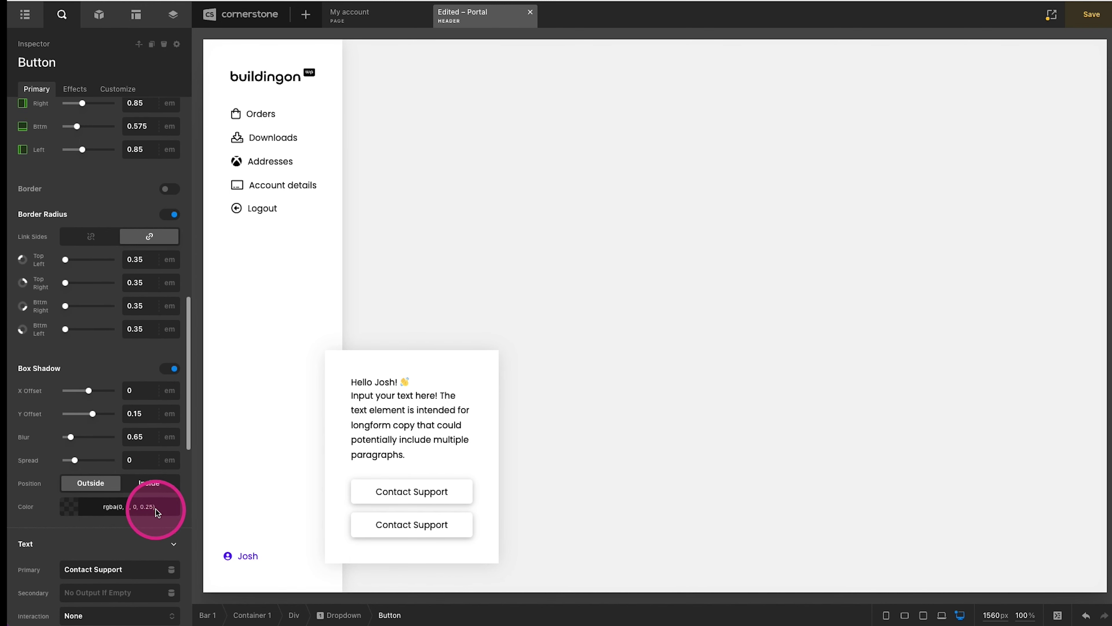
{"action": "left_click", "coordinate": [109, 424]}
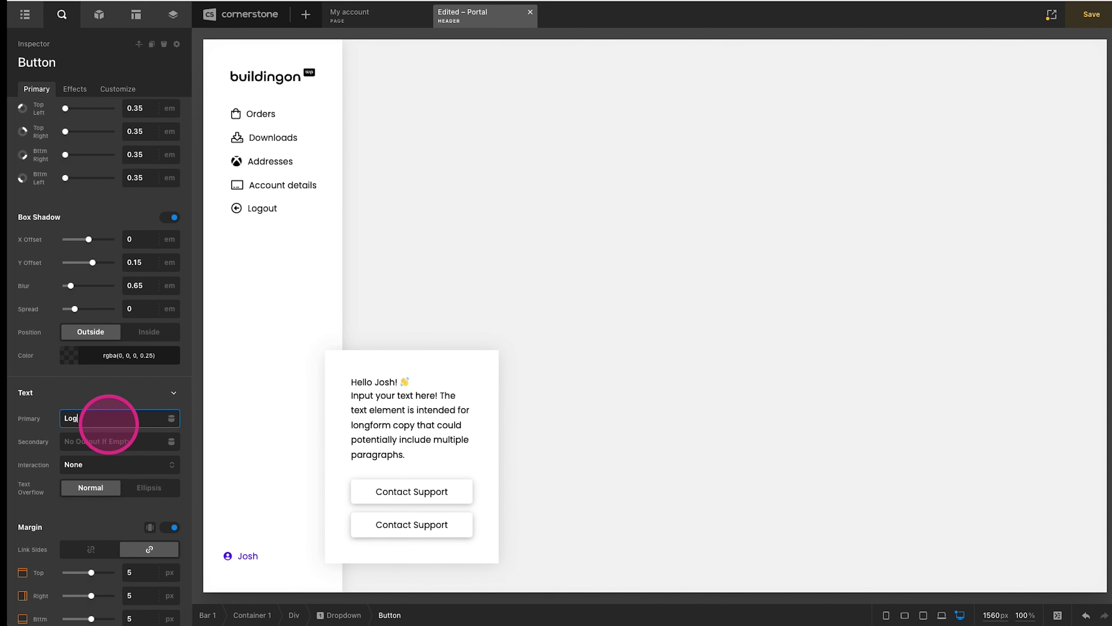
{"action": "type", "text": "Logout"}
{"action": "scroll", "coordinate": [74, 480], "scroll_direction": "up", "scroll_amount": 15}
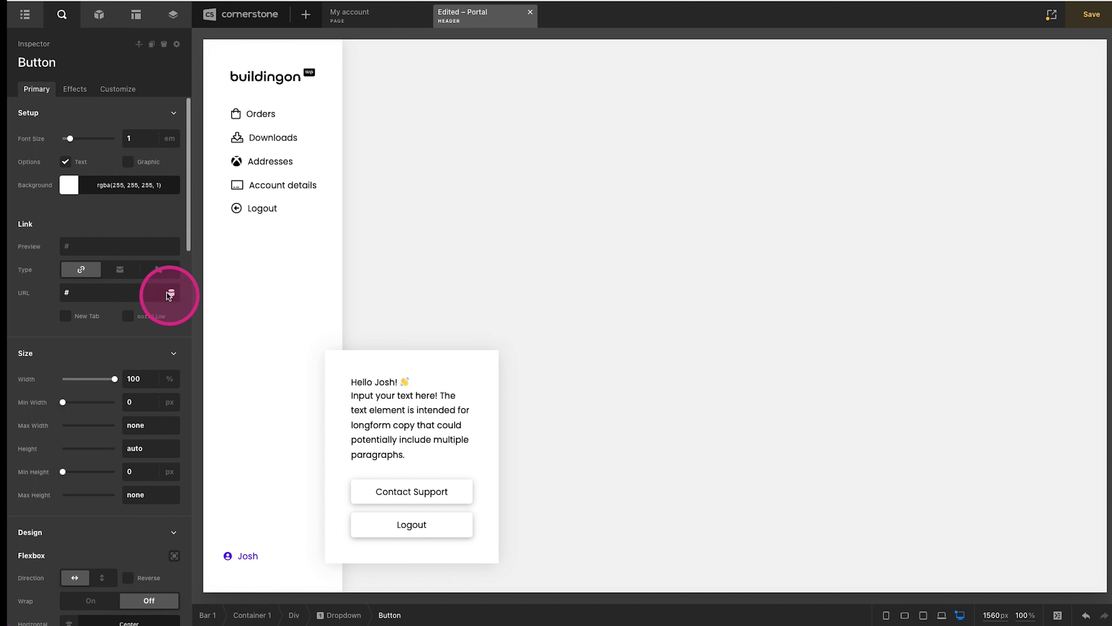
Step: Link the dropdown's Logout button to the dynamic logout URL {{dc:global:logout_url}}
{"action": "left_click", "coordinate": [143, 293]}
{"action": "left_click", "coordinate": [172, 292]}
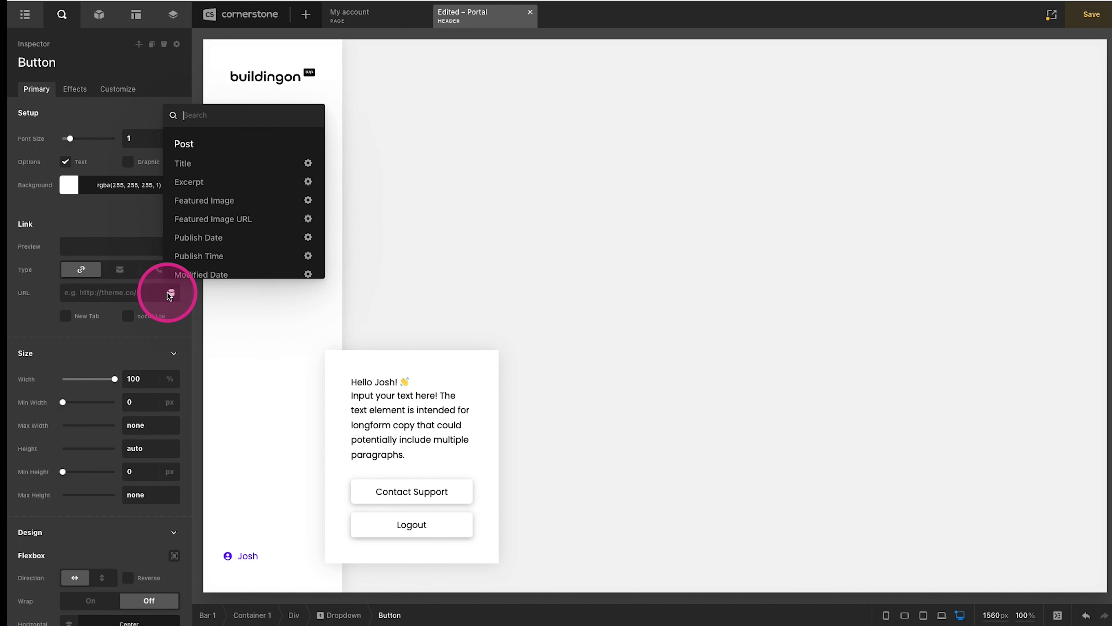
{"action": "type", "text": "logout"}
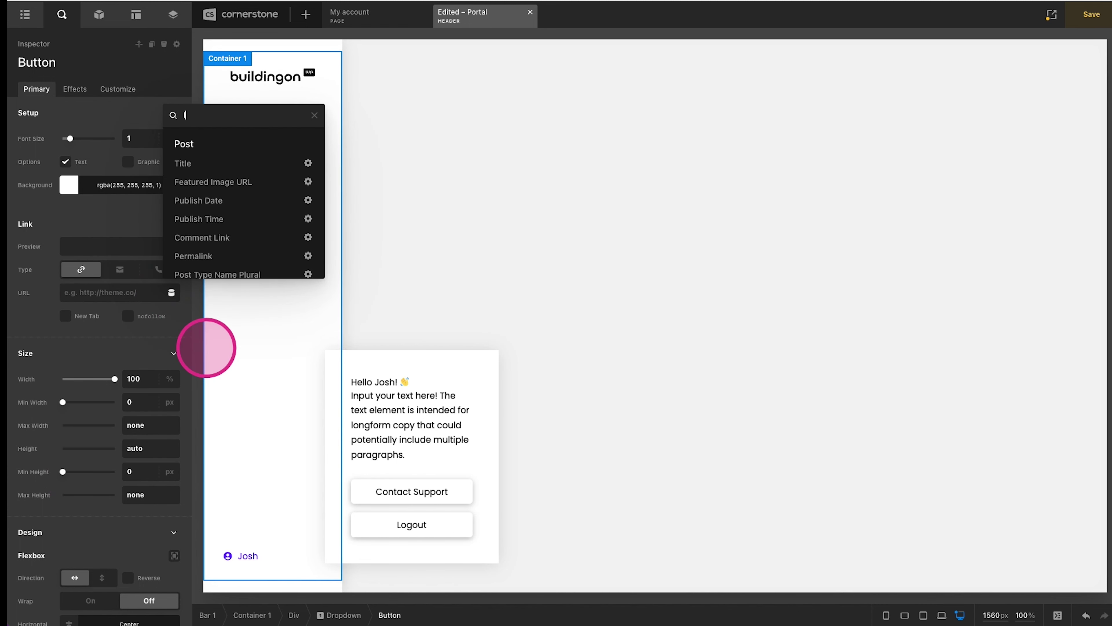
{"action": "left_click", "coordinate": [212, 163]}
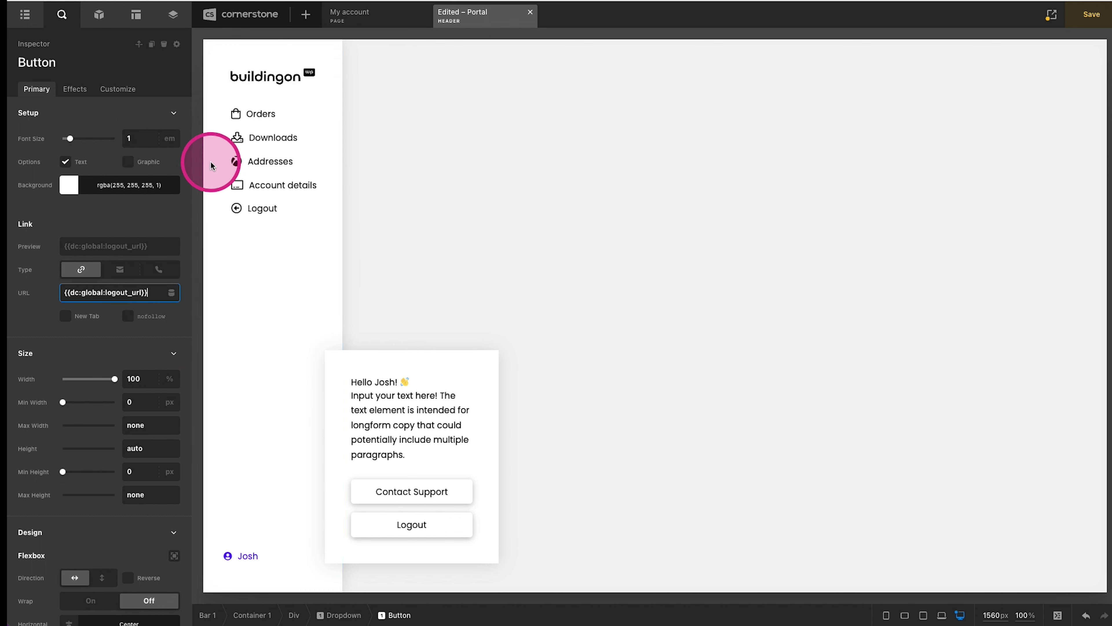
{"action": "left_click", "coordinate": [359, 533]}
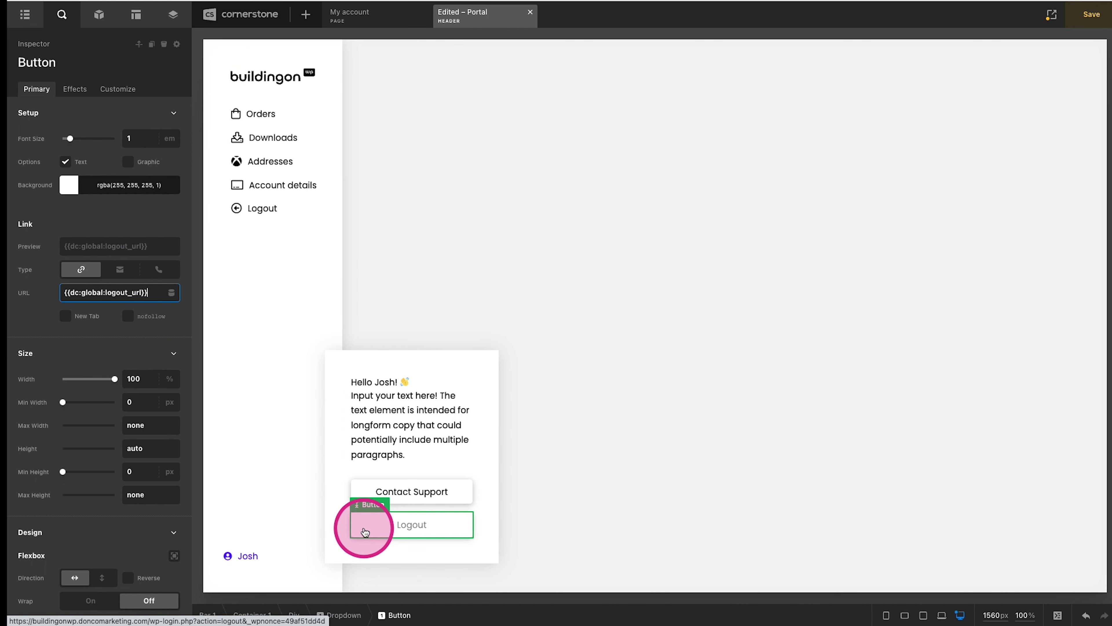
Step: Set the Logout button's base background to red and turn off its box shadow
{"action": "left_click", "coordinate": [86, 191]}
{"action": "left_click", "coordinate": [223, 241]}
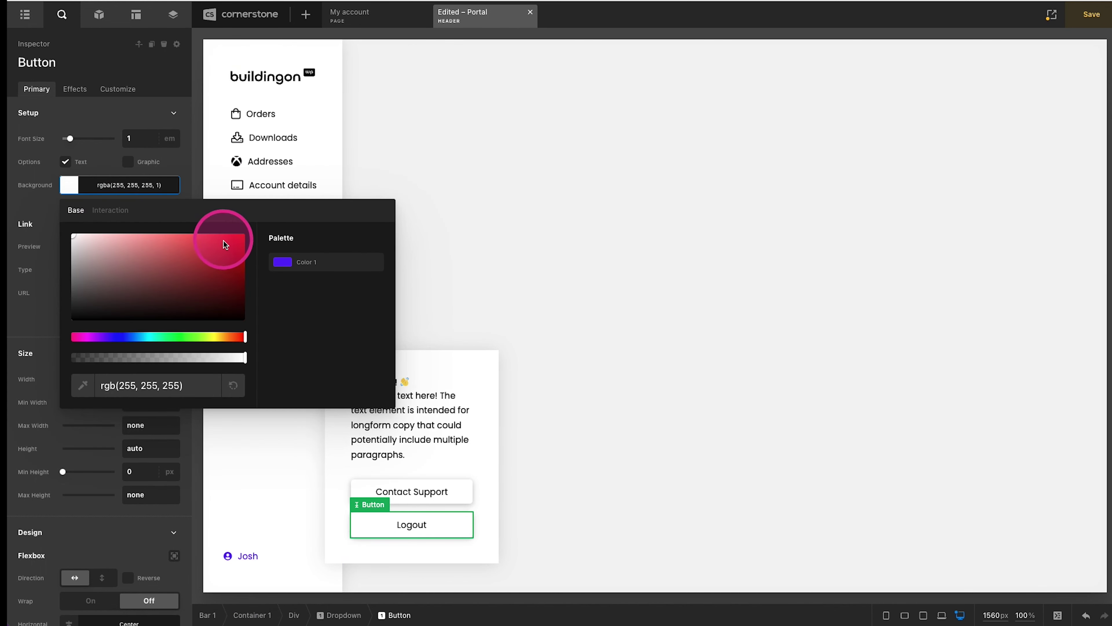
{"action": "left_click", "coordinate": [145, 186]}
{"action": "left_click", "coordinate": [111, 294]}
{"action": "scroll", "coordinate": [112, 298], "scroll_direction": "down", "scroll_amount": 10}
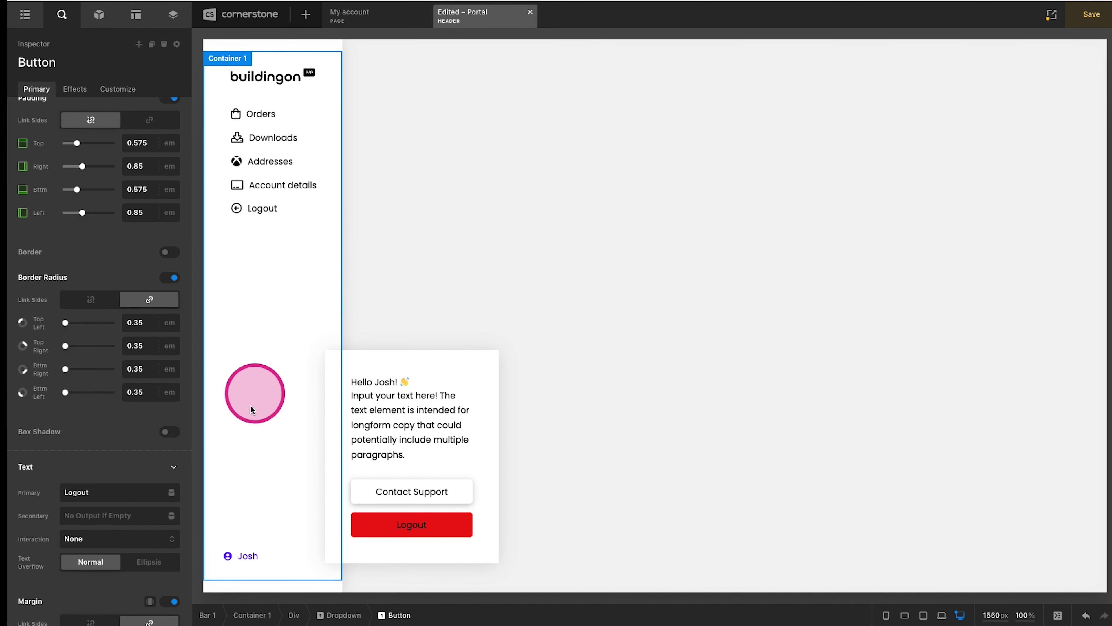
Step: Set the Logout button's primary text color to white, with a semi-transparent white for the interaction state
{"action": "scroll", "coordinate": [139, 440], "scroll_direction": "down", "scroll_amount": 8}
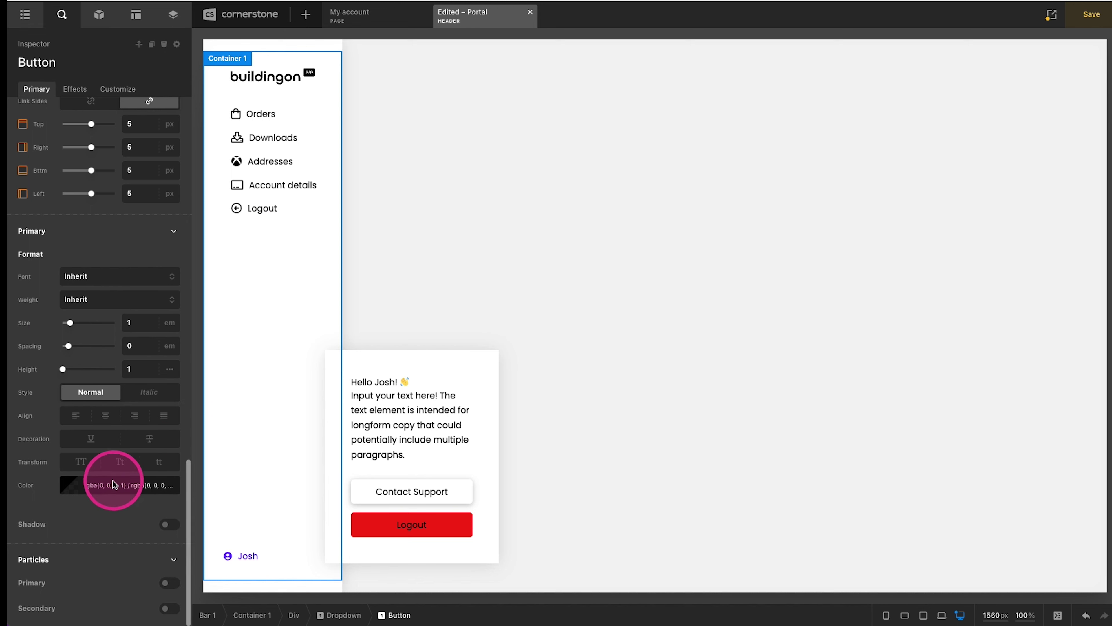
{"action": "left_click", "coordinate": [114, 482]}
{"action": "left_click", "coordinate": [73, 298]}
{"action": "left_click", "coordinate": [109, 275]}
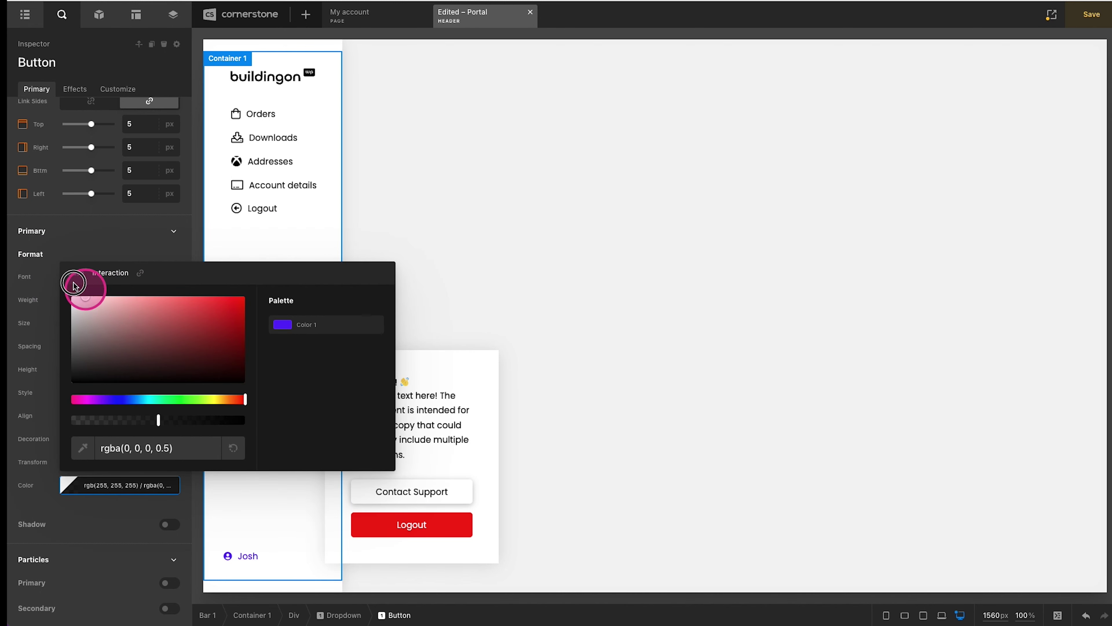
{"action": "left_click", "coordinate": [75, 299]}
{"action": "left_click", "coordinate": [96, 487]}
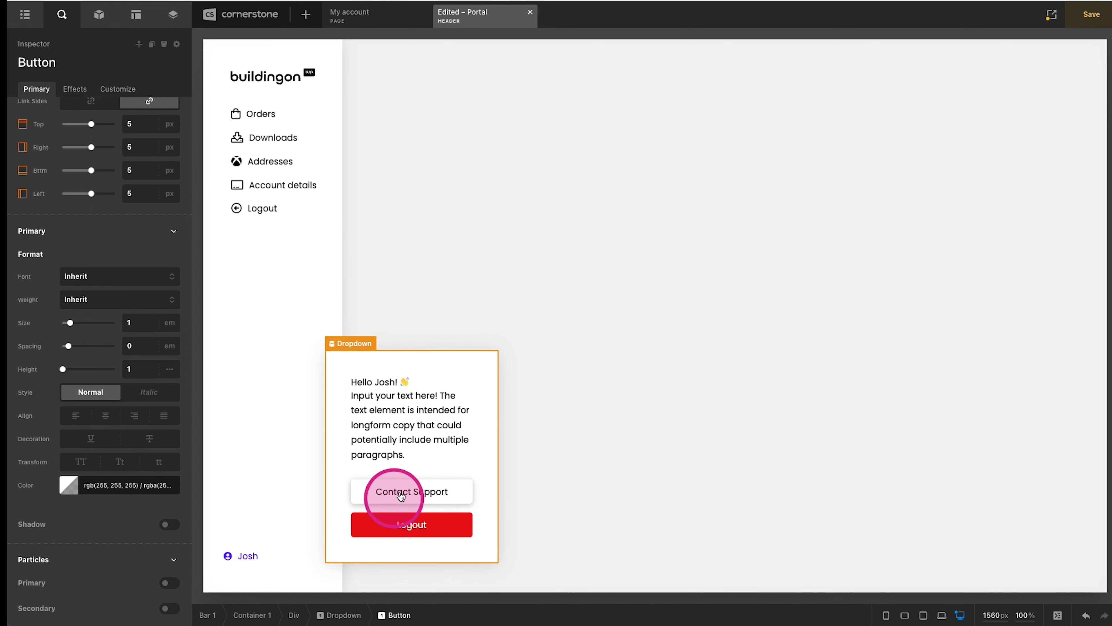
Step: Turn off the box shadow on the dropdown's Contact Support button
{"action": "left_click", "coordinate": [390, 494]}
{"action": "scroll", "coordinate": [88, 399], "scroll_direction": "down", "scroll_amount": 5}
{"action": "scroll", "coordinate": [88, 398], "scroll_direction": "down", "scroll_amount": 10}
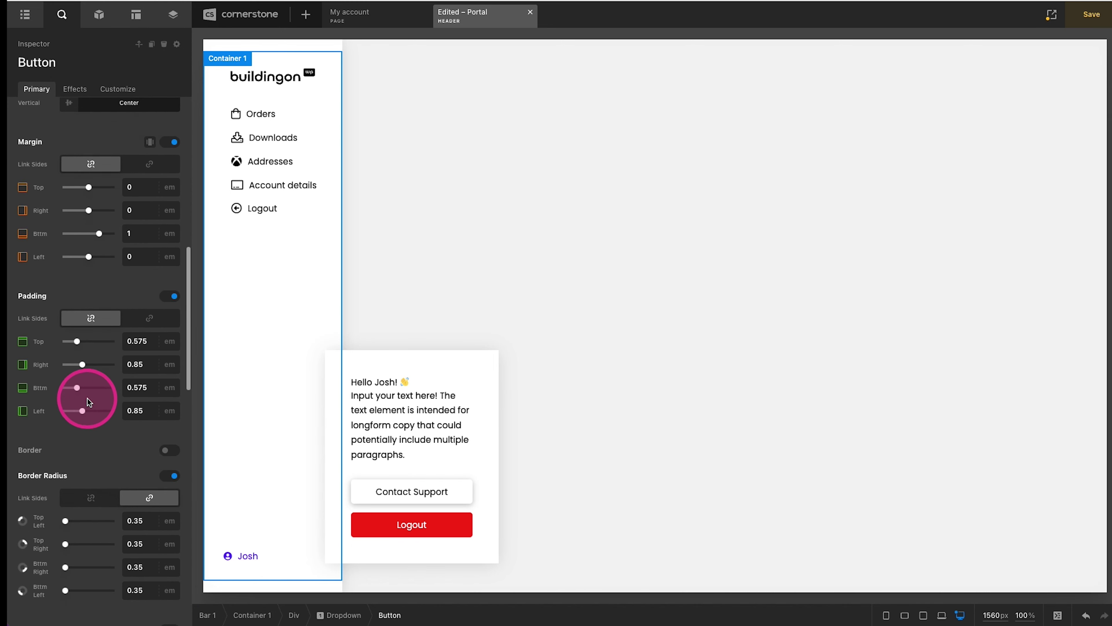
{"action": "left_click", "coordinate": [174, 355]}
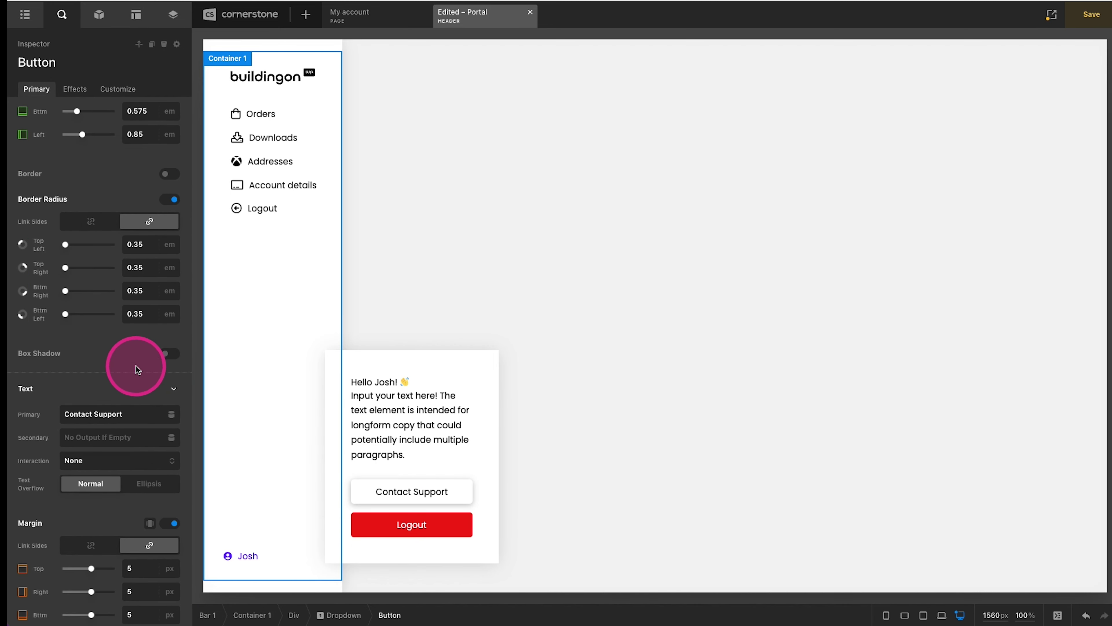
Step: Give the Contact Support button a solid 1 px border in the palette's Color 1
{"action": "left_click", "coordinate": [162, 217]}
{"action": "key", "text": "BackSpace"}
{"action": "type", "text": "1"}
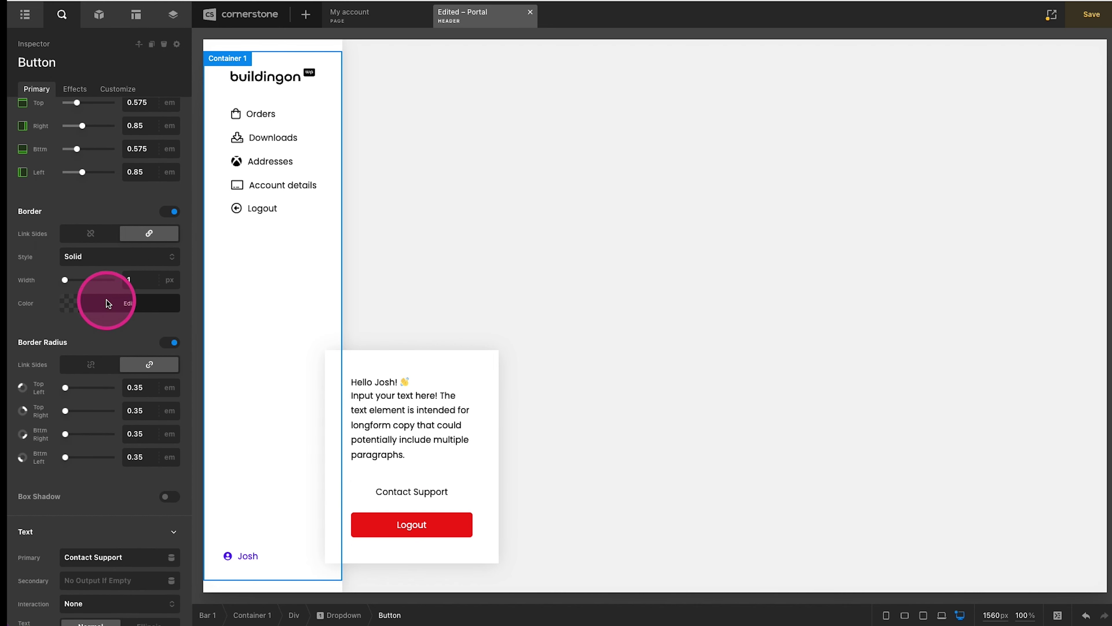
{"action": "left_click", "coordinate": [106, 302]}
{"action": "left_click", "coordinate": [286, 144]}
{"action": "left_click", "coordinate": [111, 309]}
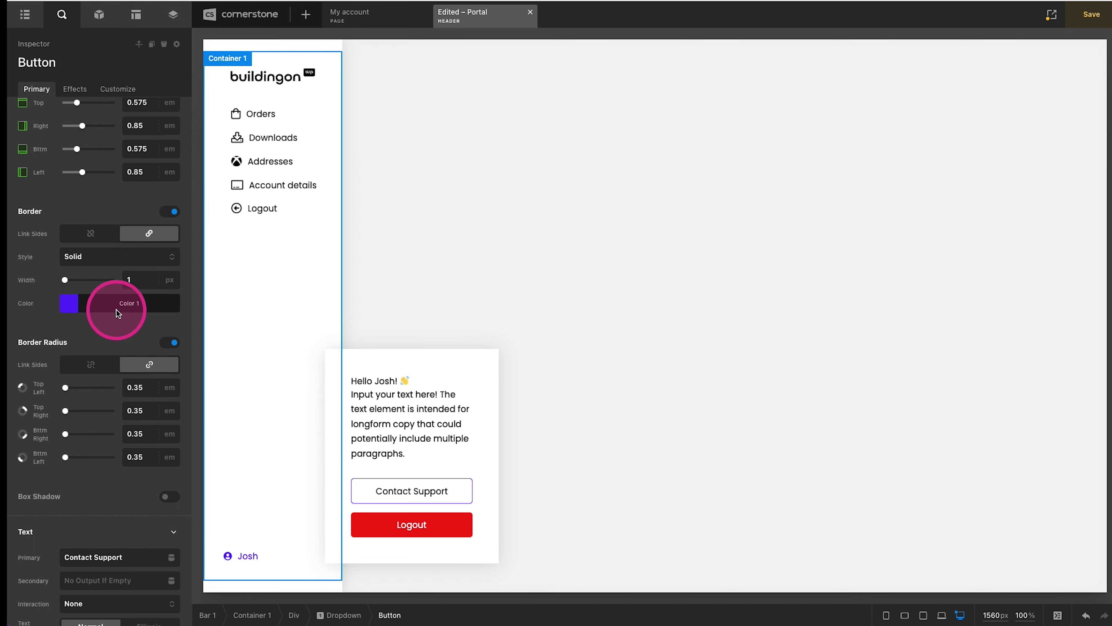
Step: Set the Contact Support button's primary text to Color 1, with Color 1 at 50% opacity for the interaction state
{"action": "scroll", "coordinate": [117, 308], "scroll_direction": "down", "scroll_amount": 15}
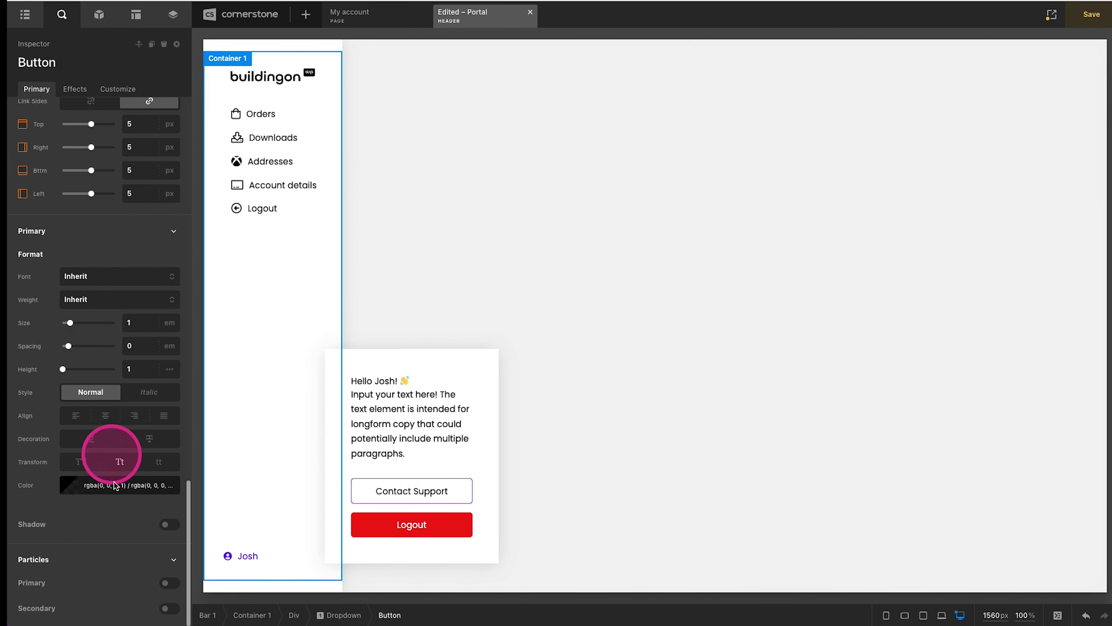
{"action": "left_click", "coordinate": [114, 485]}
{"action": "left_click", "coordinate": [281, 326]}
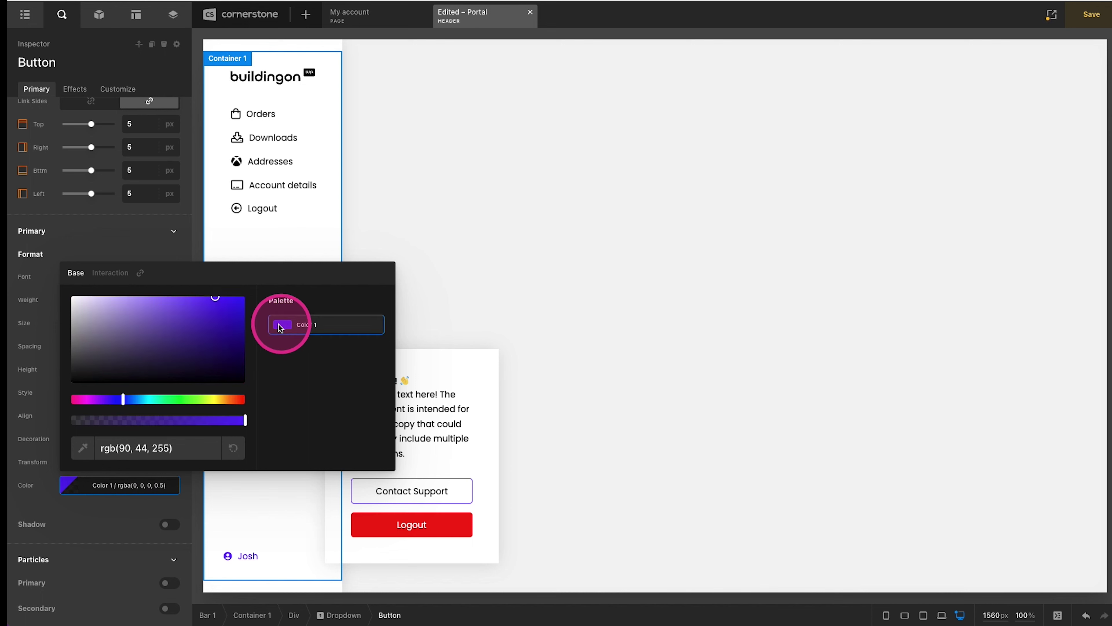
{"action": "left_click", "coordinate": [109, 272]}
{"action": "left_click", "coordinate": [289, 327]}
{"action": "left_click", "coordinate": [155, 419]}
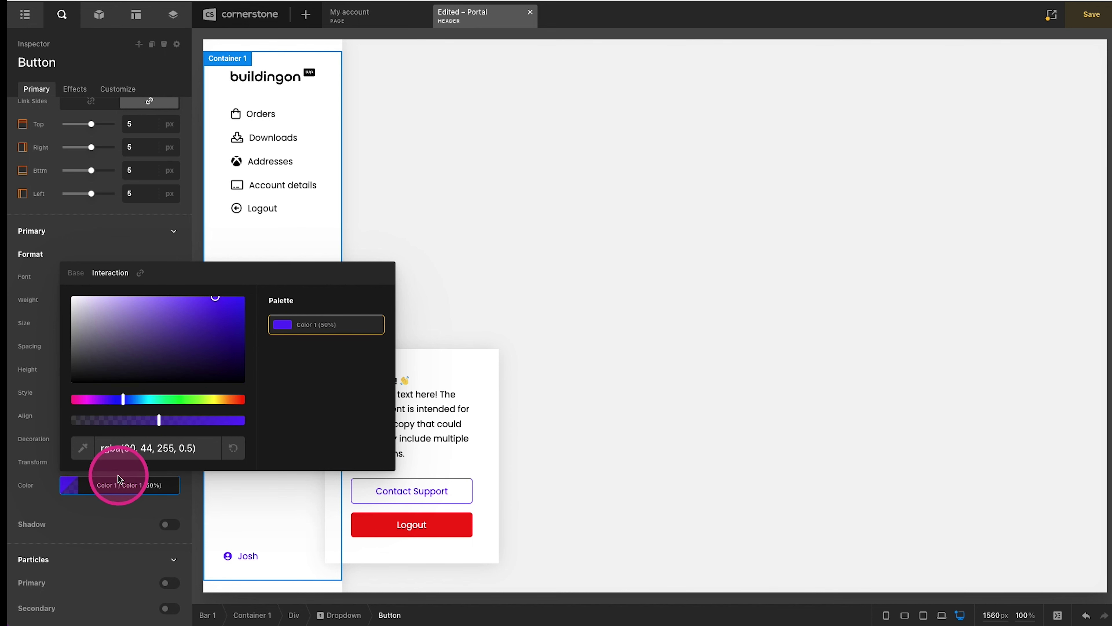
{"action": "left_click", "coordinate": [112, 485]}
Step: Save the header, switch to the live account page, open the user dropdown and test its Logout button
{"action": "left_click", "coordinate": [600, 100]}
{"action": "key", "text": "ctrl+s"}
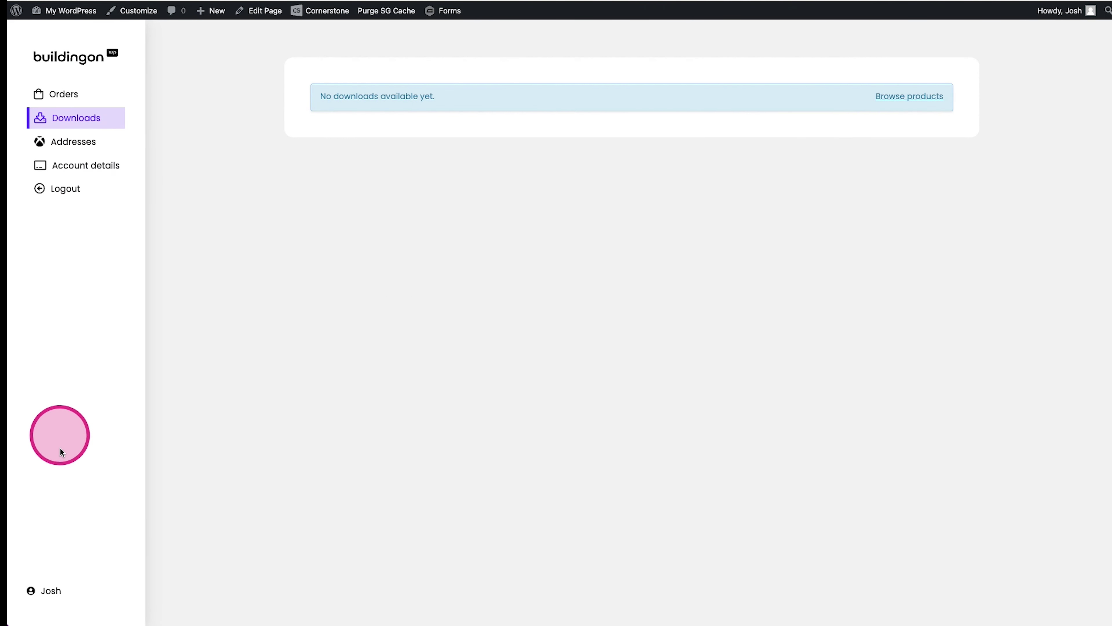
{"action": "left_click", "coordinate": [50, 590]}
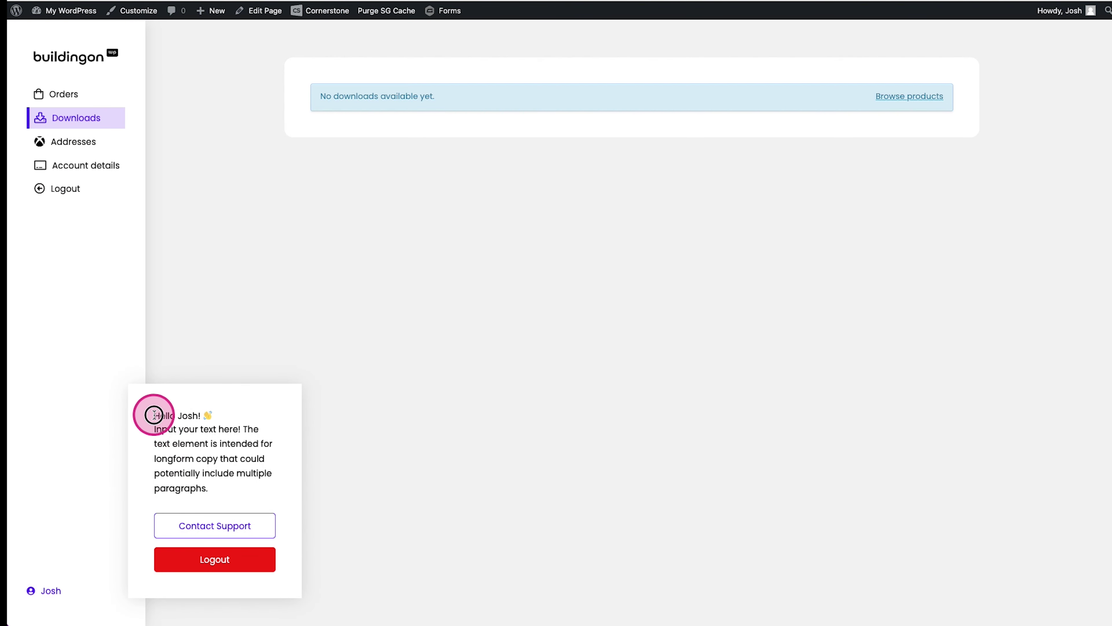
{"action": "left_click_drag", "start_coordinate": [155, 425], "coordinate": [231, 475]}
{"action": "left_click", "coordinate": [232, 476]}
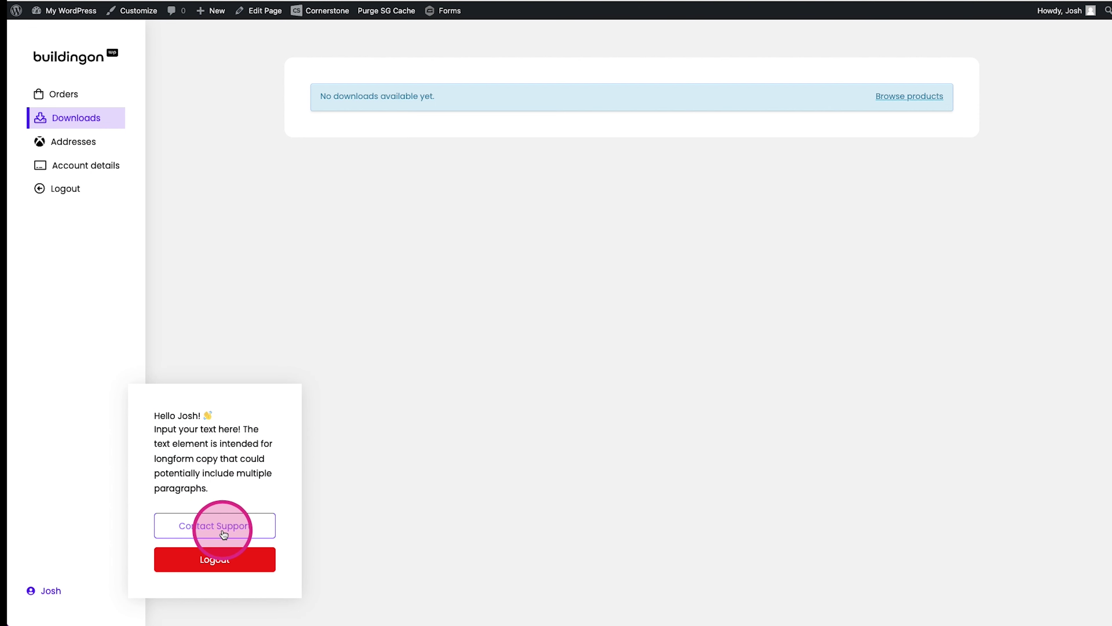
{"action": "left_click", "coordinate": [215, 565]}
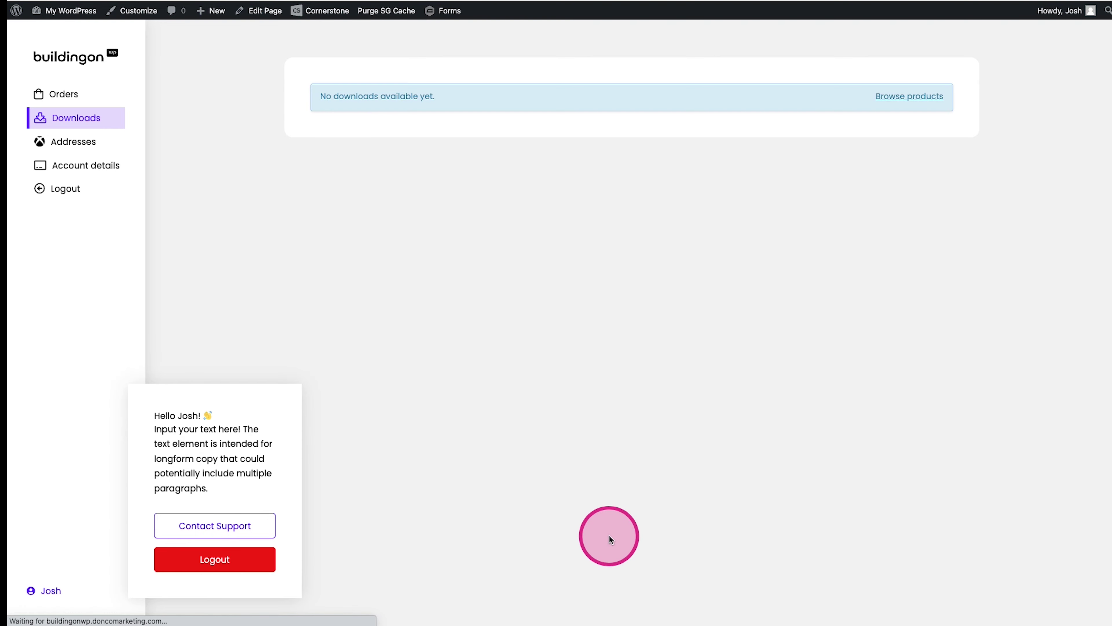